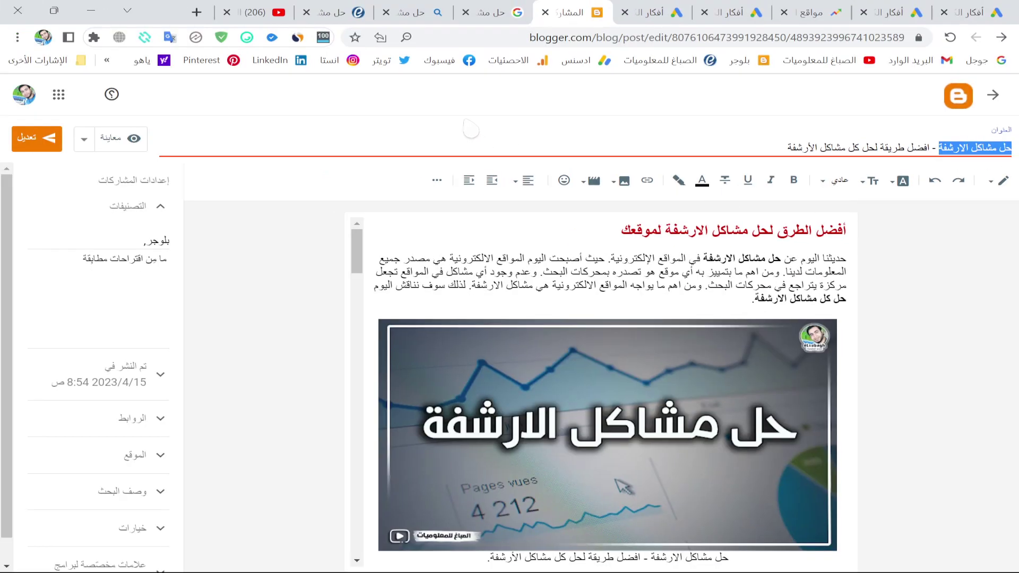
- Open Google Ads Keyword Planner from the bookmarks in a new tab, and start discovering new keywords
click(197, 12)
click(40, 60)
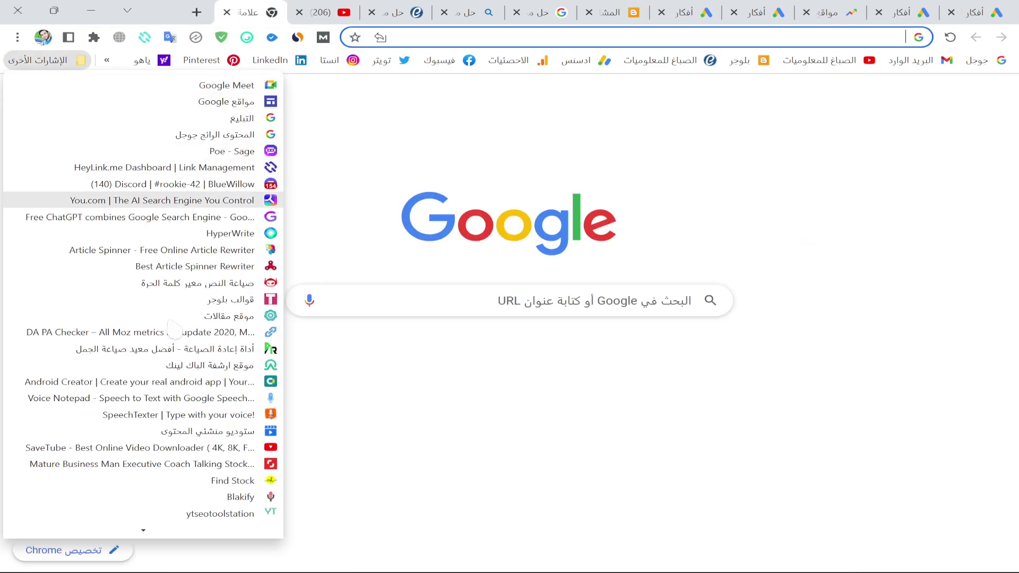
scroll(174, 329, down, 10)
key(Escape)
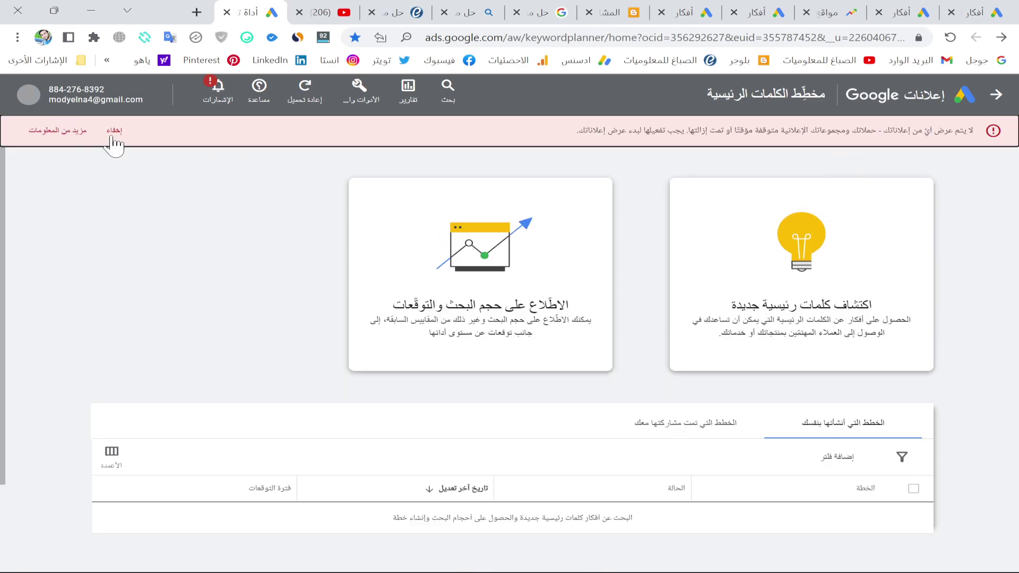
click(114, 130)
click(820, 225)
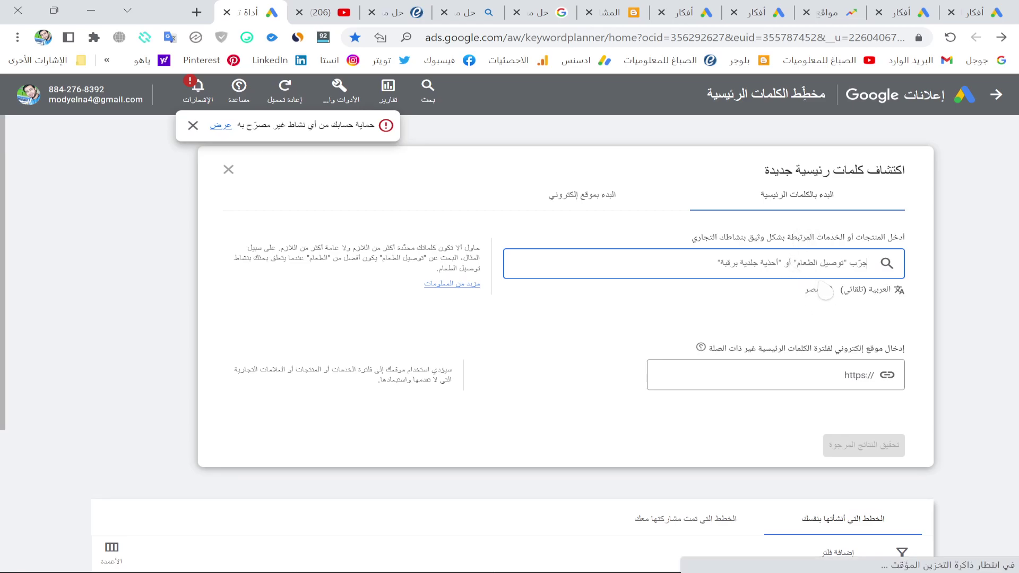
- Remove Egypt from the targeted locations and save, so the keyword search covers all geographic locations
click(814, 290)
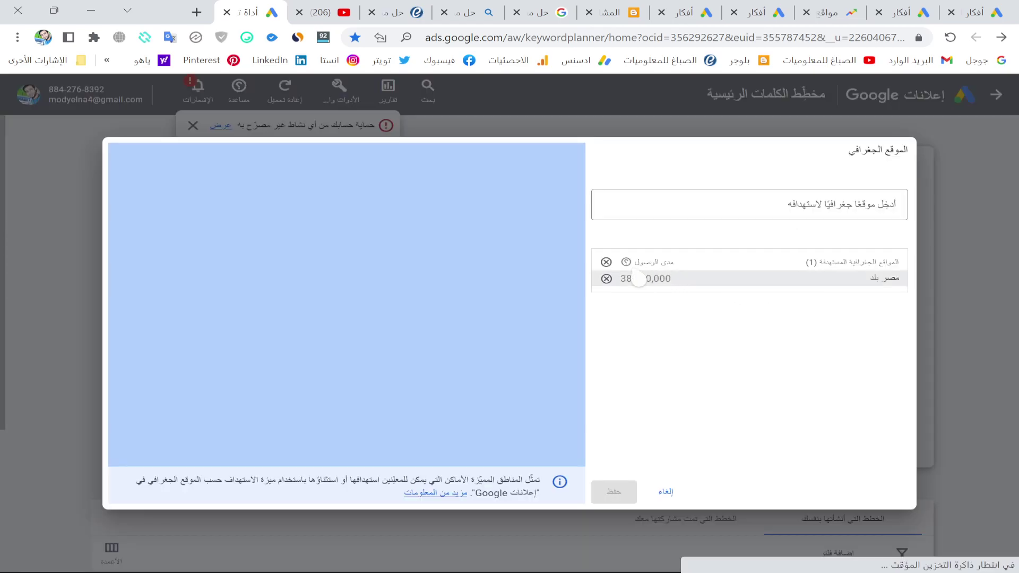
click(606, 279)
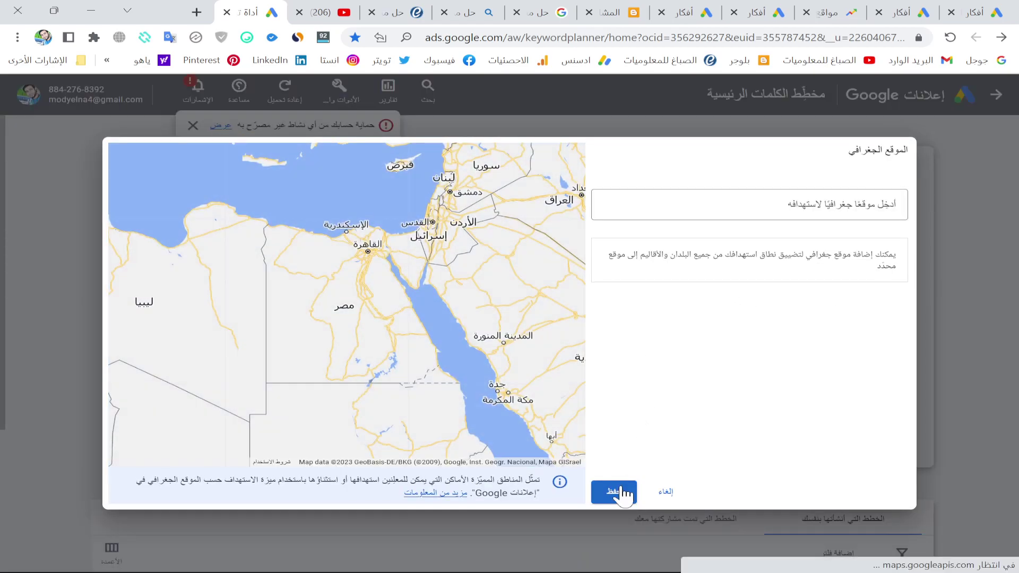
click(616, 492)
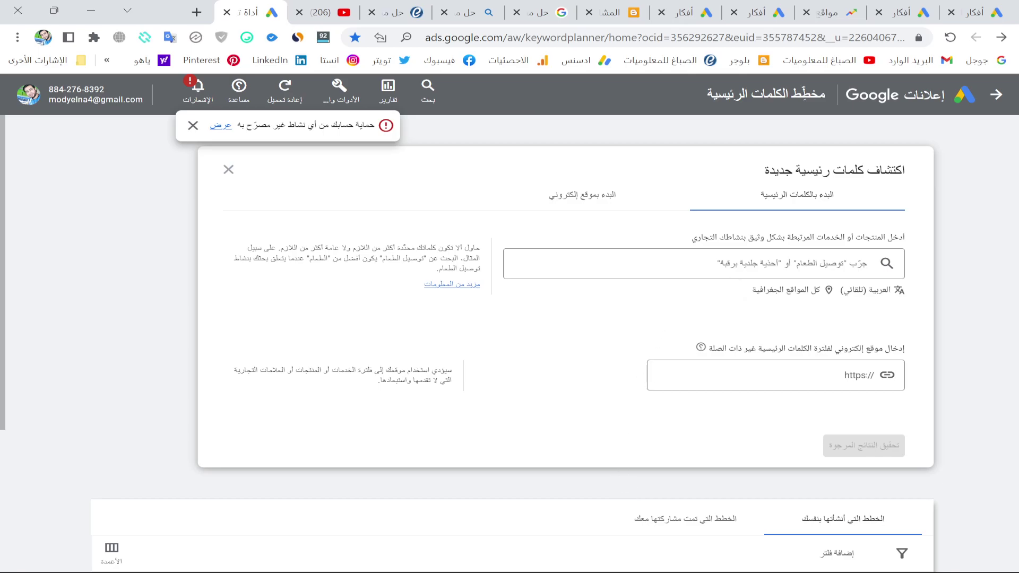
- Dismiss the account protection notice and get keyword results for the copied phrase "حل مشاكل الارشفة"
click(193, 125)
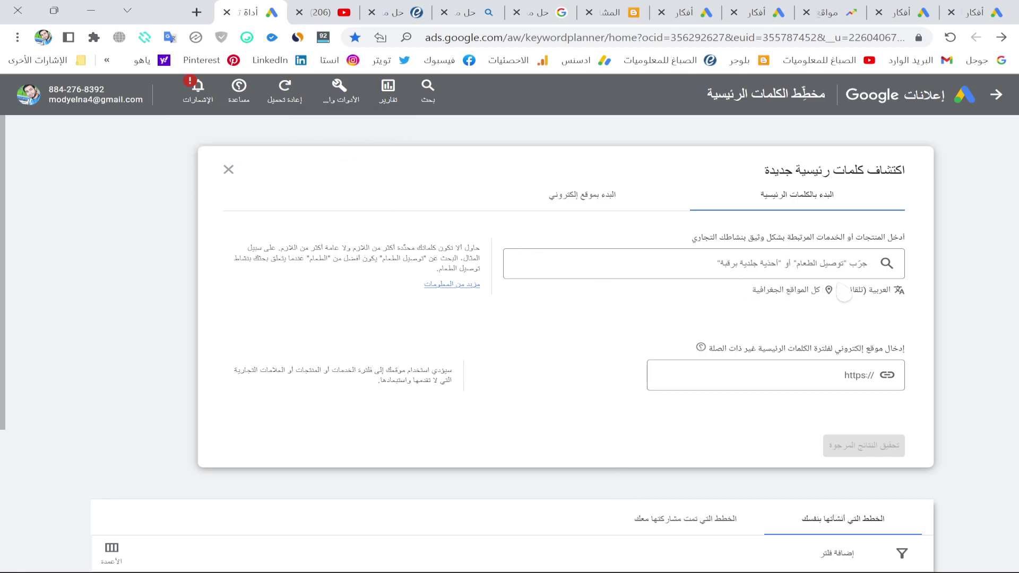
click(838, 268)
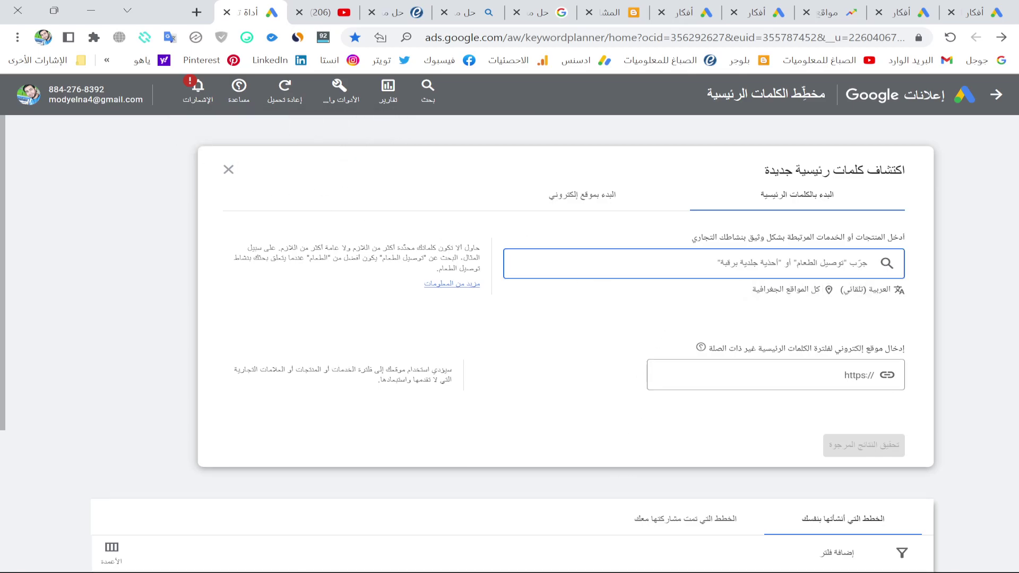
right_click(838, 268)
click(793, 375)
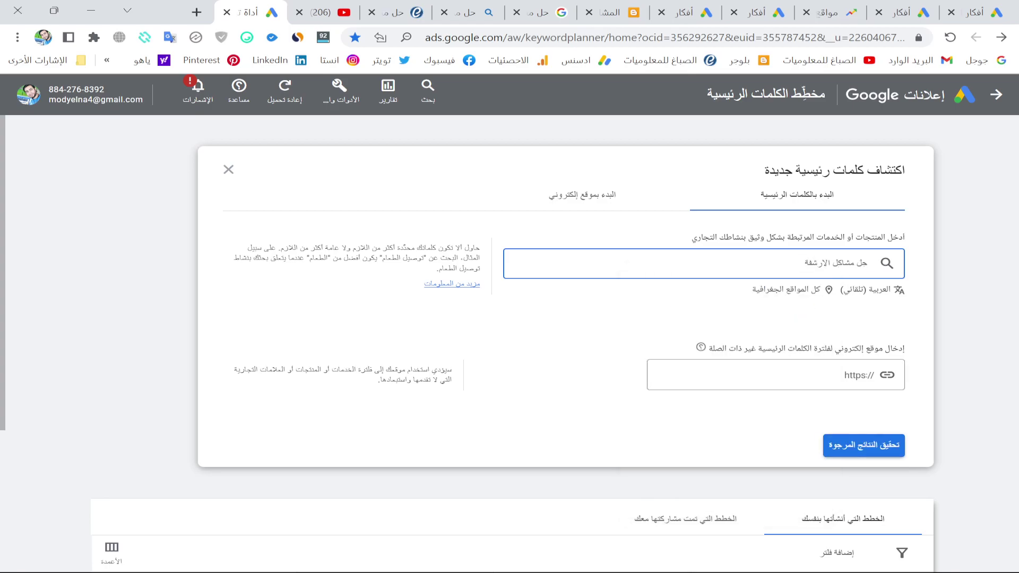
click(883, 444)
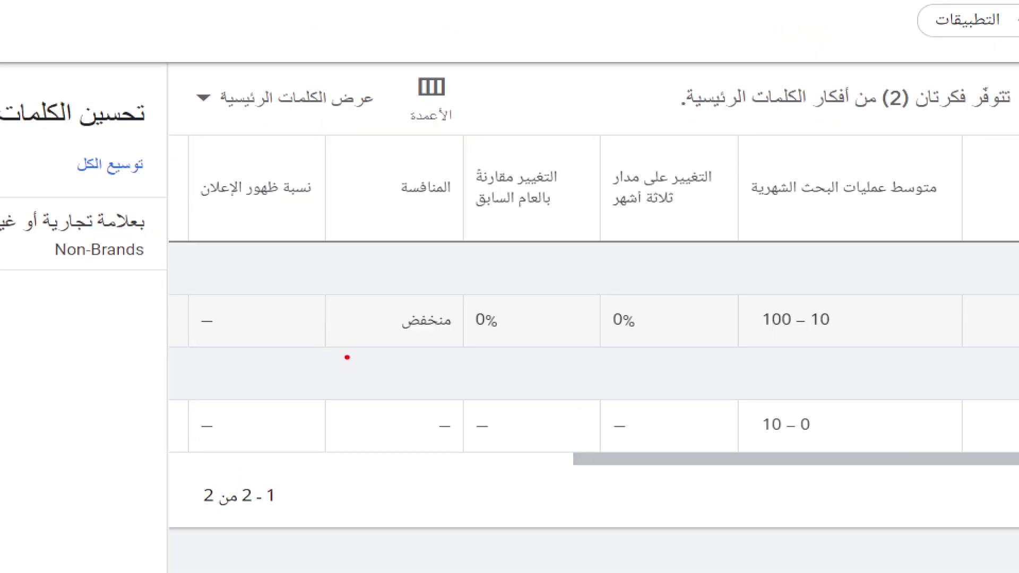
- Examine the competition level for the keyword idea "حل مشكلة الارشفة" and close the keyword refinement pane
mouse_move(347, 357)
mouse_down()
mouse_move(438, 367)
mouse_move(475, 299)
mouse_move(342, 299)
mouse_move(394, 369)
mouse_up()
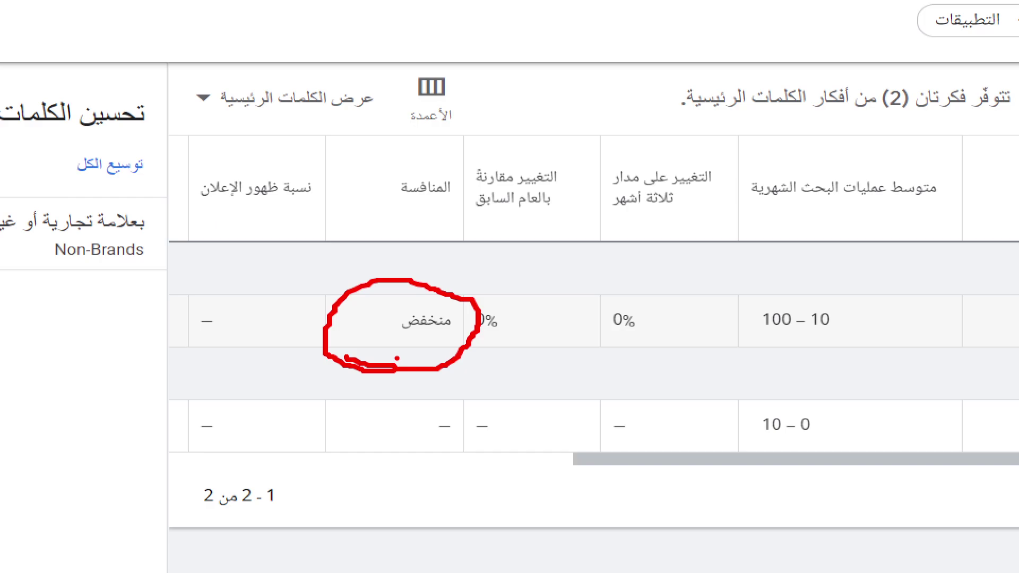
key(Escape)
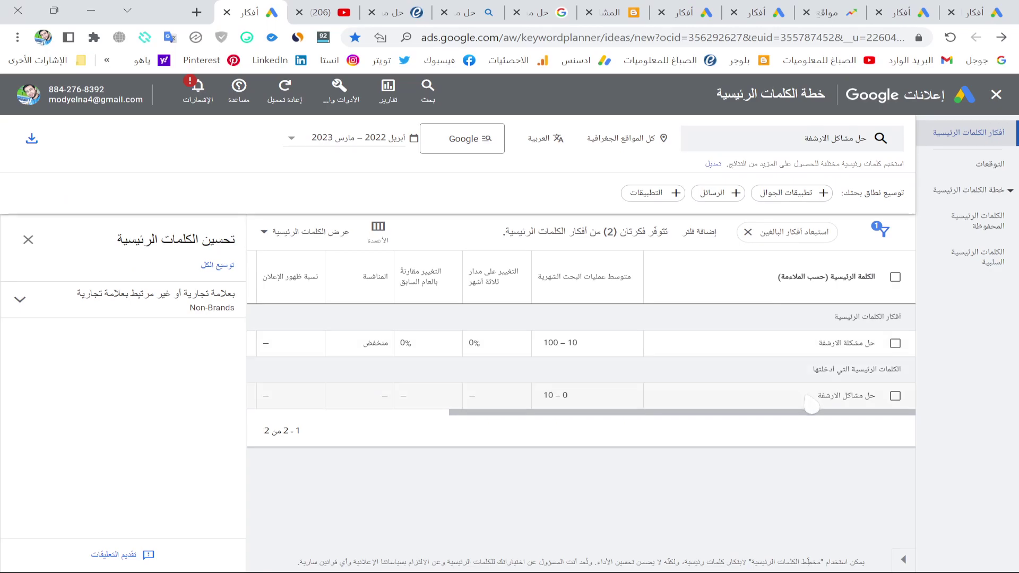
mouse_move(800, 413)
mouse_down()
mouse_move(610, 414)
mouse_move(799, 424)
mouse_up()
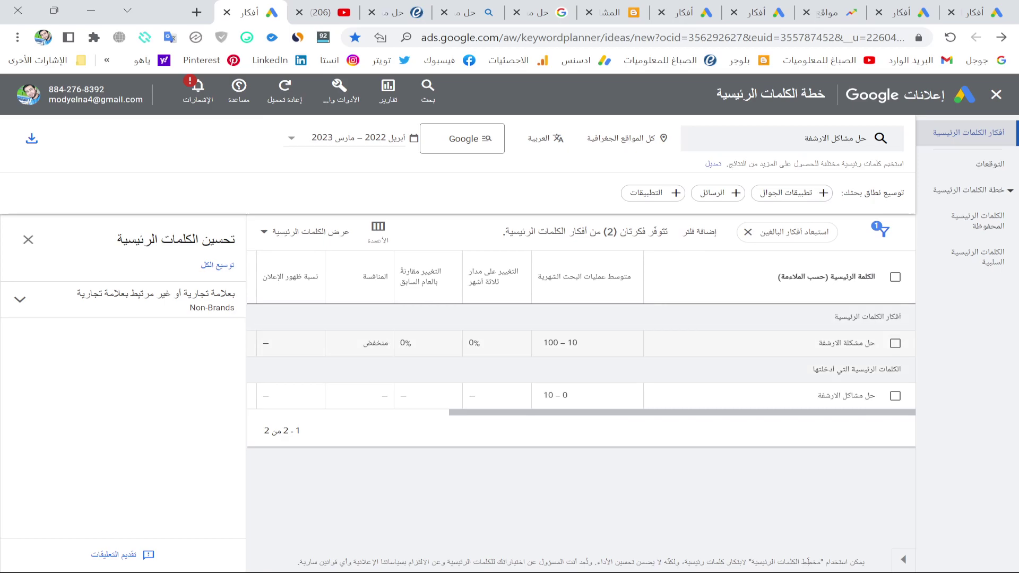
click(28, 240)
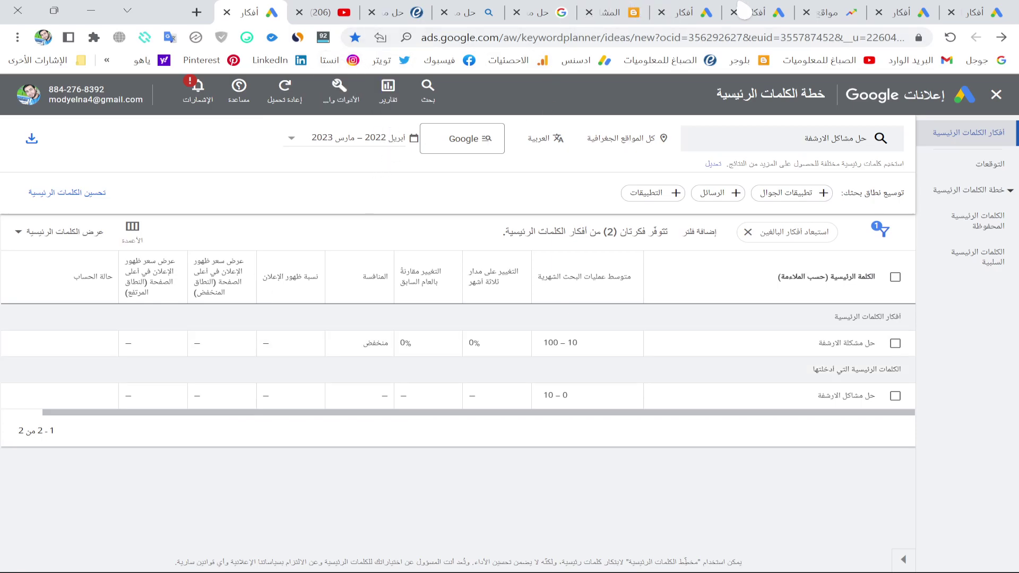
- Switch to the "تحديثات جوجل" keyword plan and examine the monthly searches, competition and bid ranges of its keywords
click(690, 12)
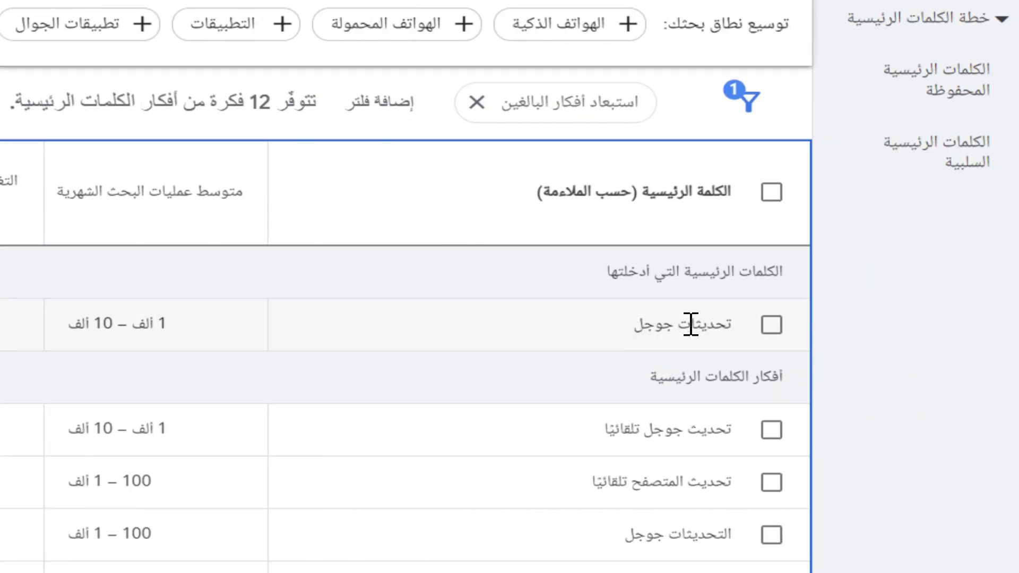
click(732, 325)
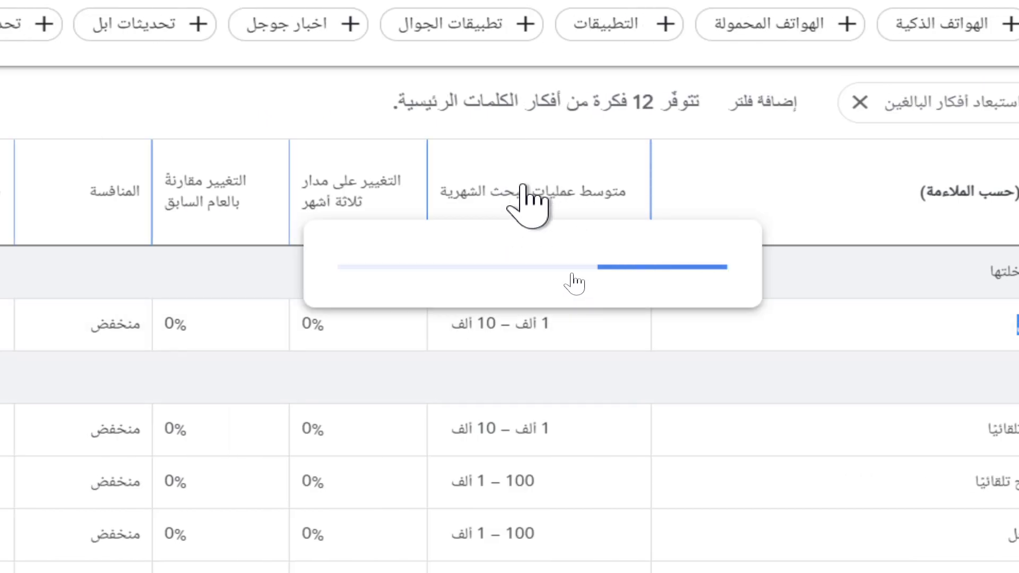
scroll(533, 319, down, 1)
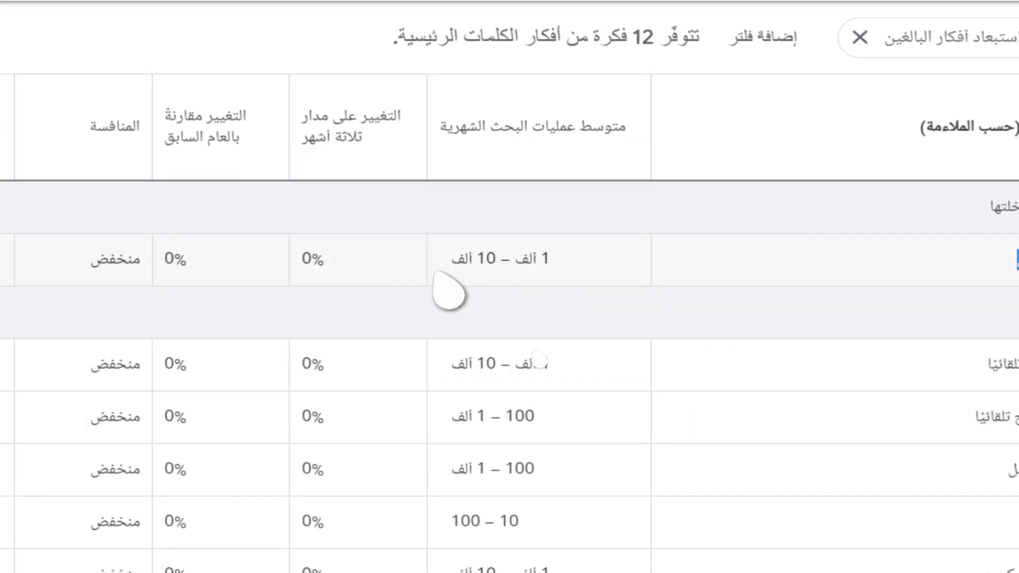
scroll(450, 291, left, 5)
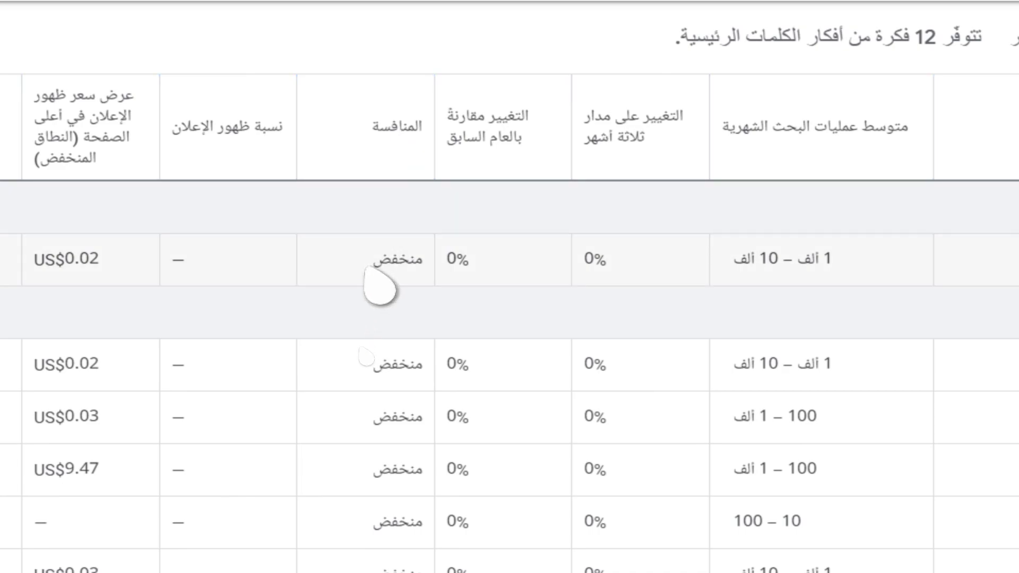
scroll(379, 290, left, 5)
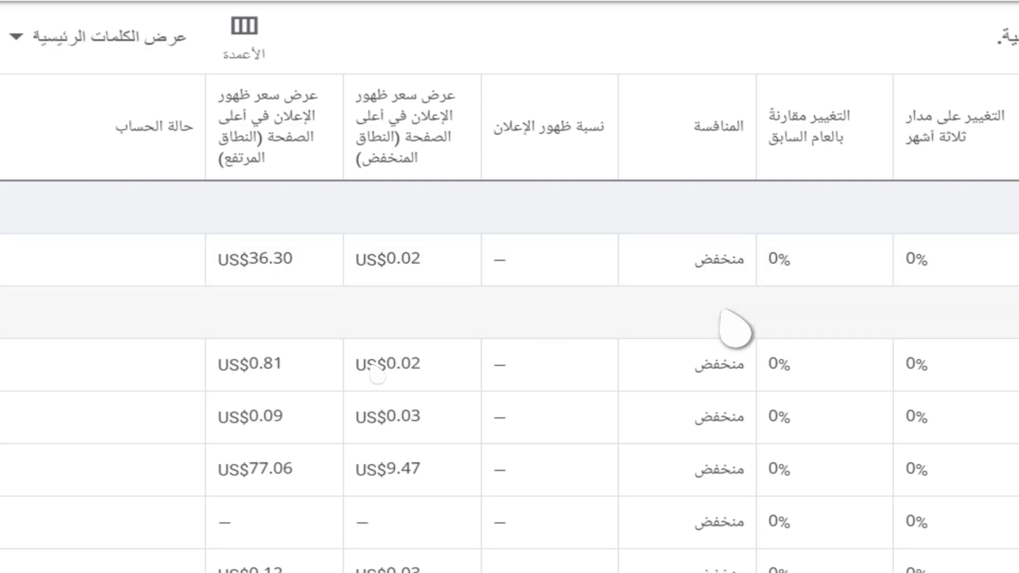
scroll(510, 318, right, 10)
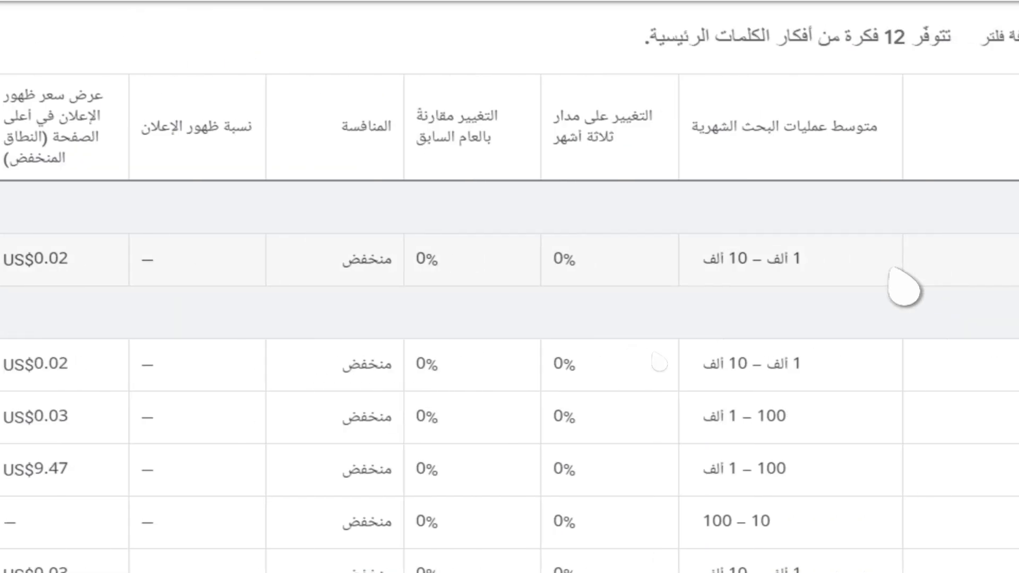
drag(796, 260, 897, 260)
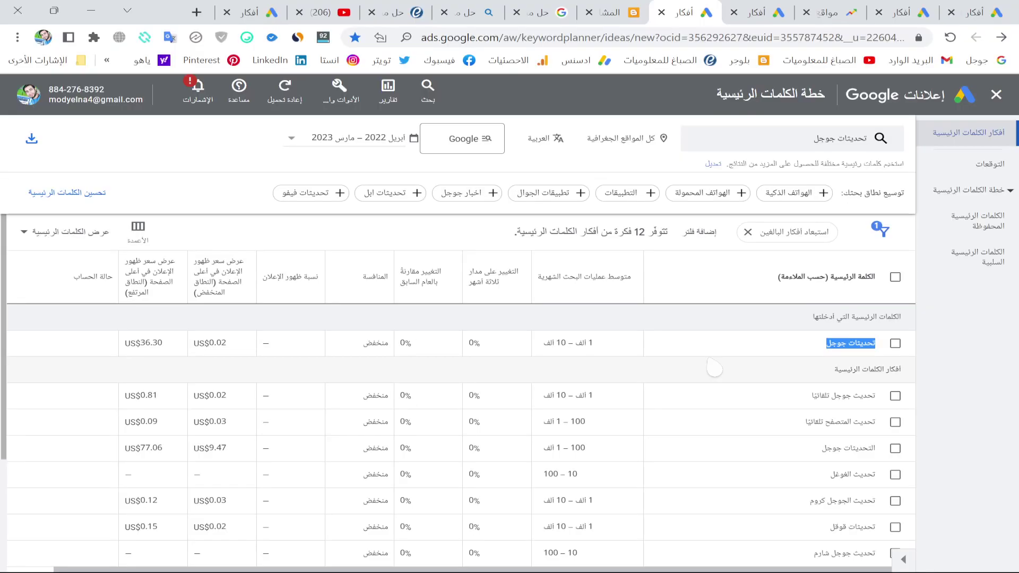
scroll(584, 398, down, 3)
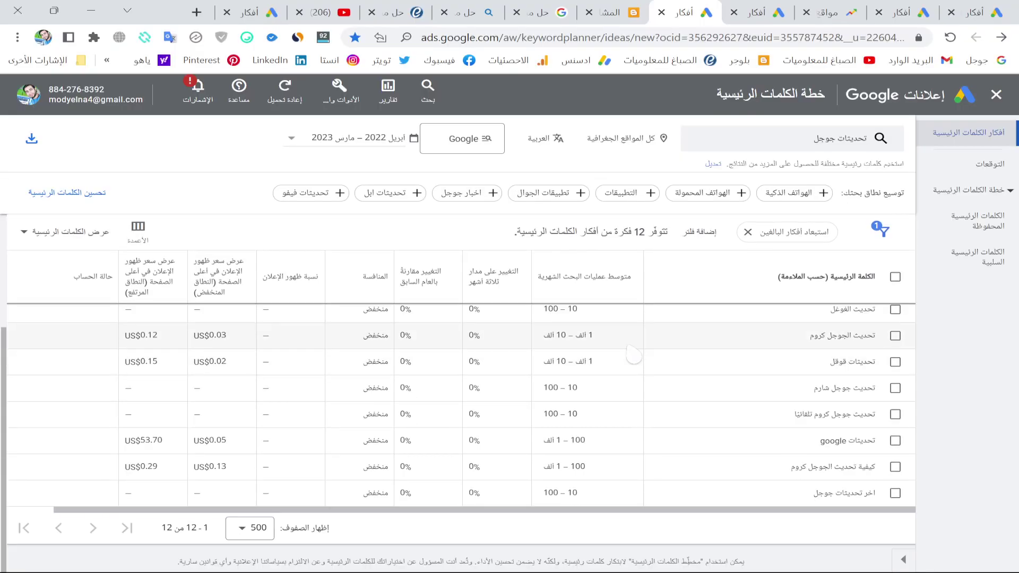
scroll(633, 355, up, 3)
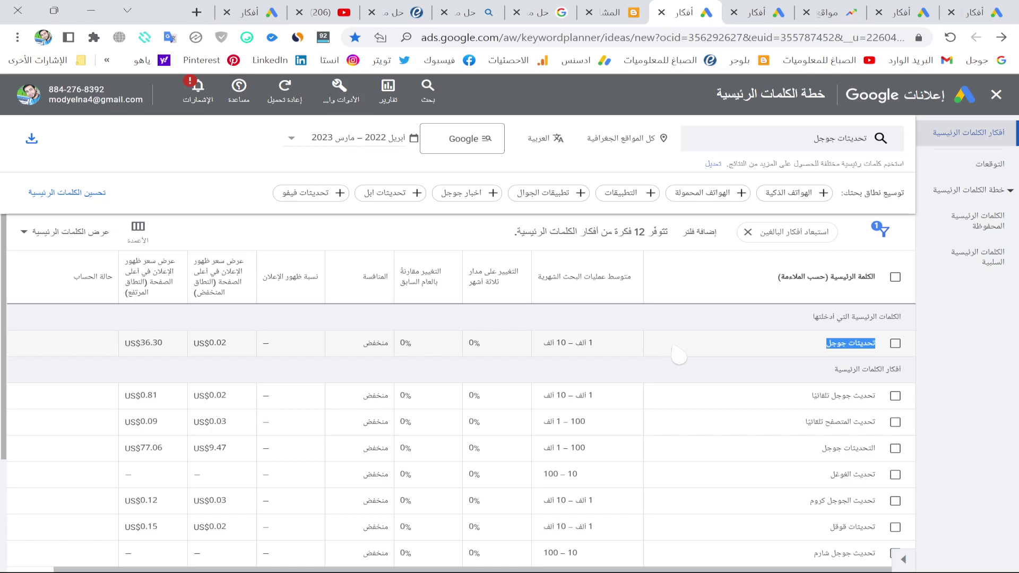
- In the other open keyword plan, get results for "مدونات تستحق المتابعة" and "أفضل المدونات العربية" and review their search volume and competition
click(758, 12)
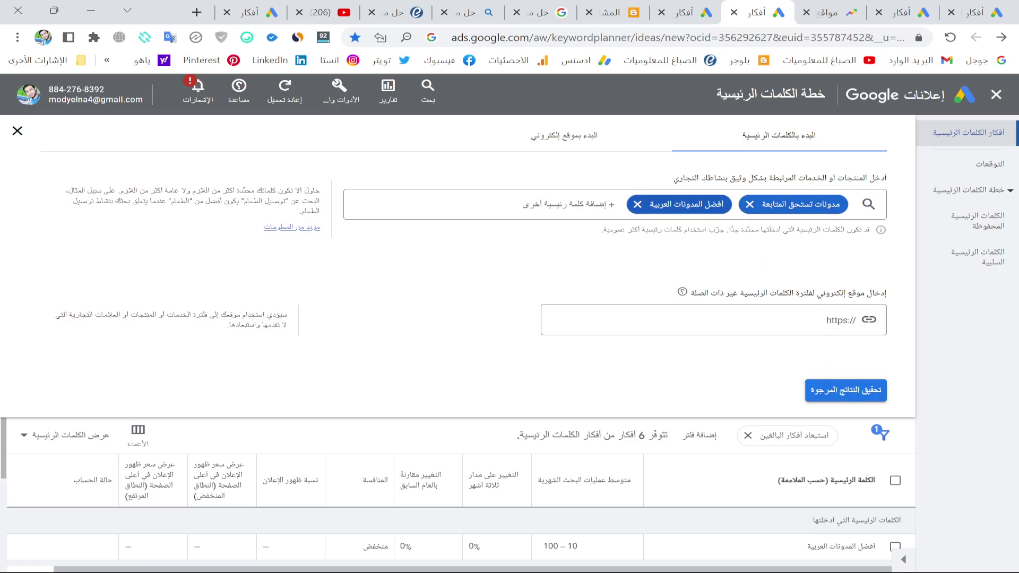
click(846, 391)
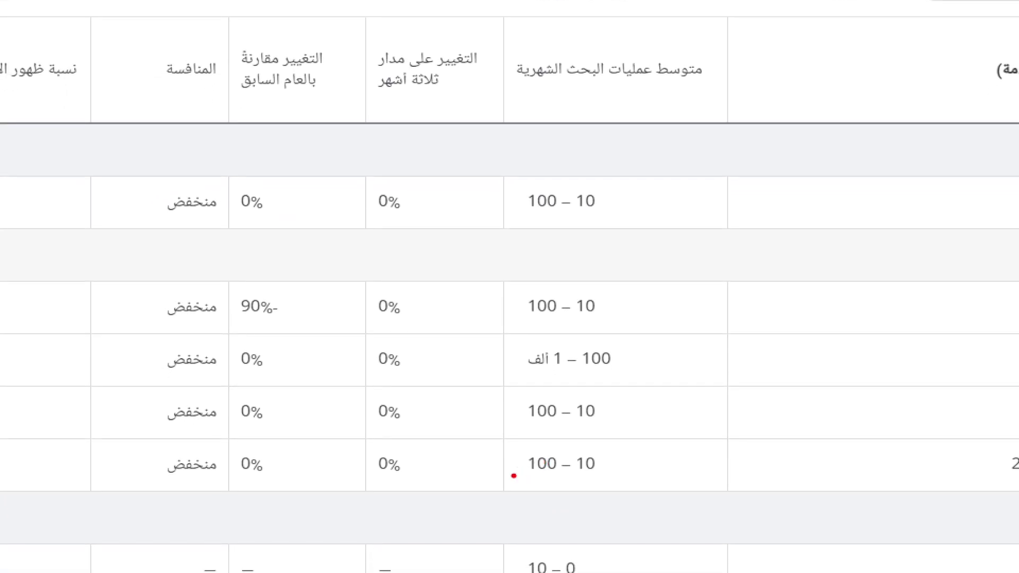
mouse_move(114, 202)
mouse_down()
mouse_move(195, 159)
mouse_move(225, 552)
mouse_move(86, 158)
mouse_up()
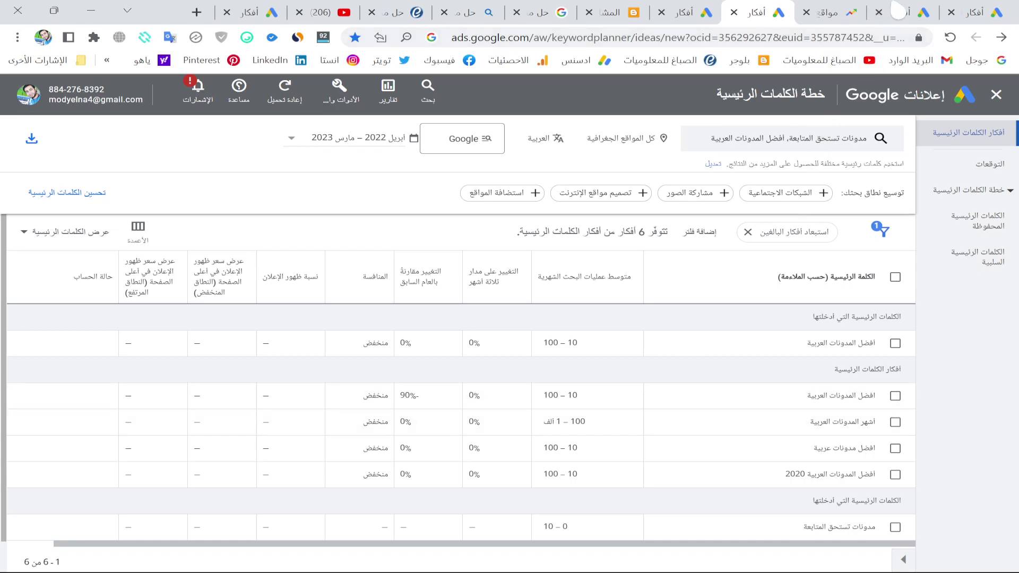
- Switch to the plan for "مواقع الربح من الانترنت" and "العمل على الانترنت" and compare their monthly searches, competition and bid ranges
click(908, 14)
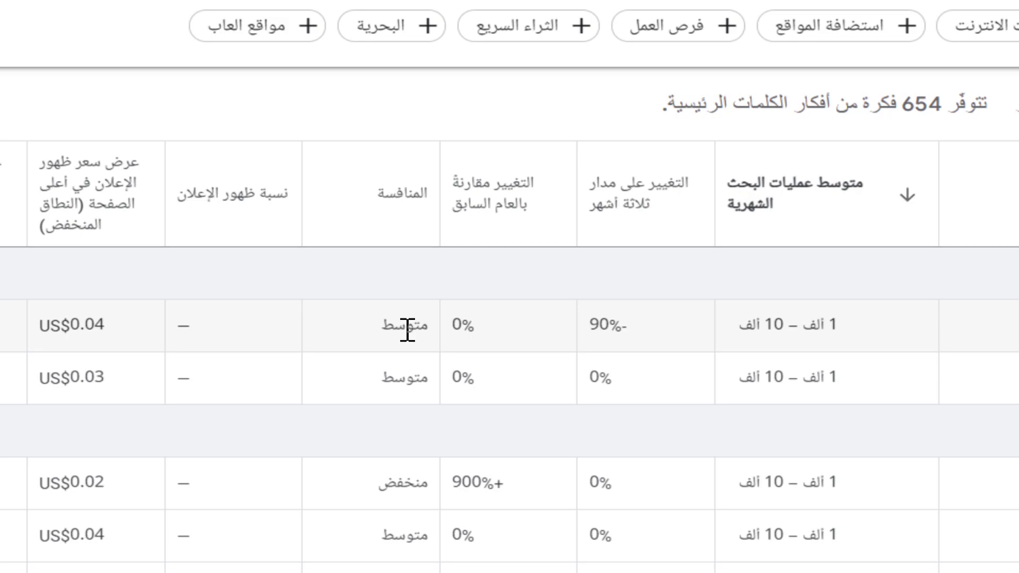
scroll(260, 329, left, 3)
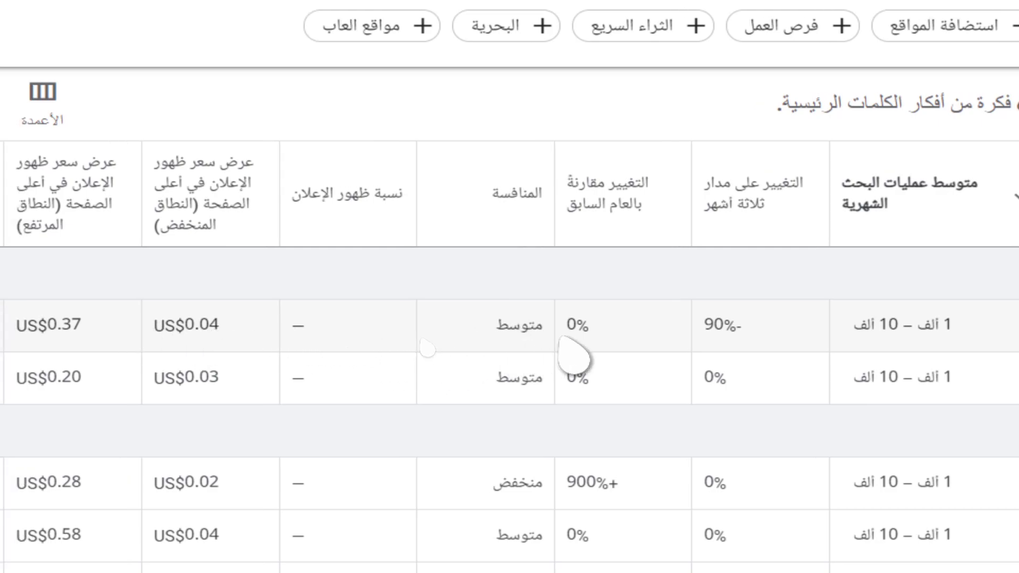
scroll(573, 352, right, 3)
scroll(928, 355, right, 10)
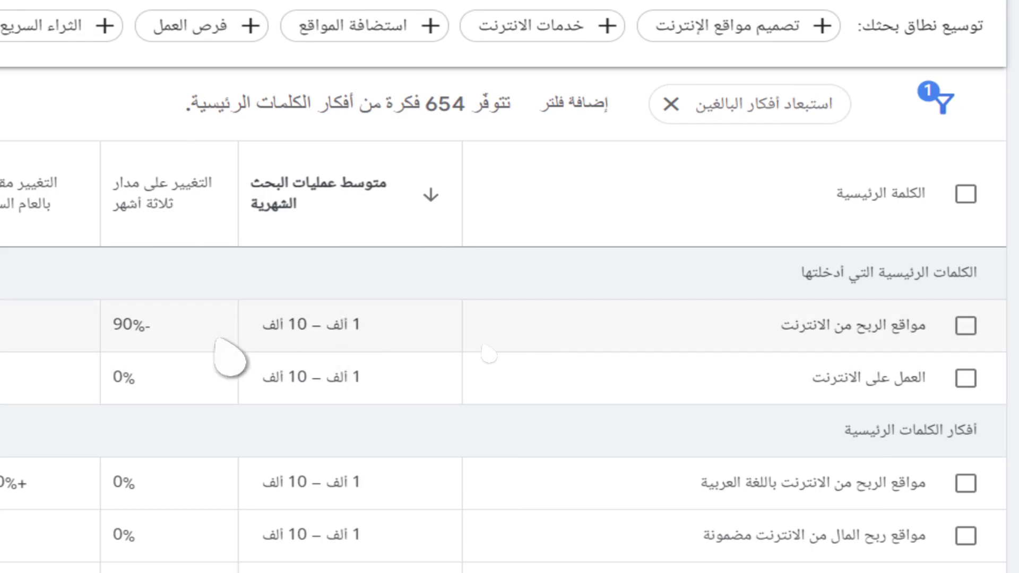
scroll(159, 372, left, 10)
scroll(140, 377, left, 2)
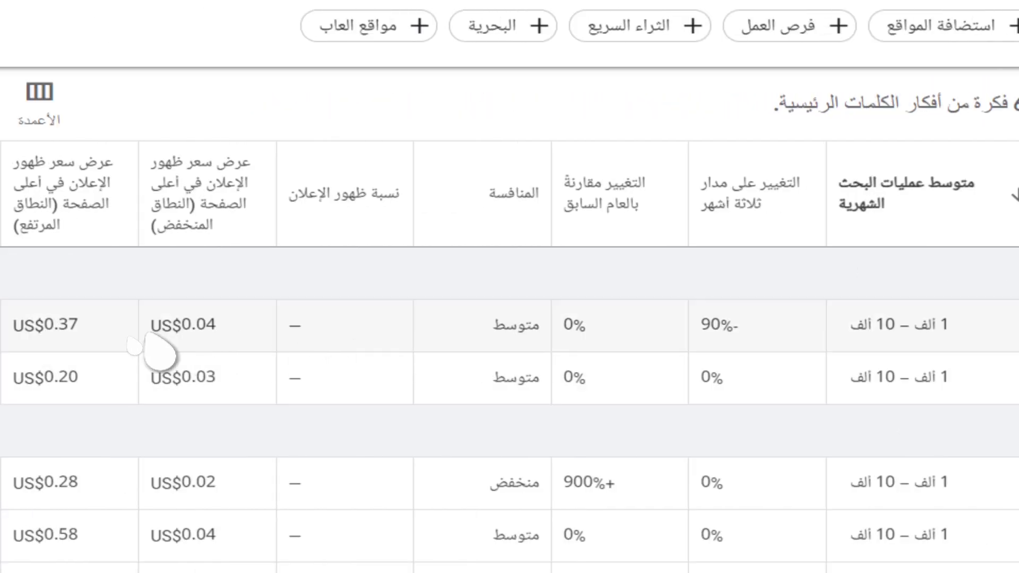
scroll(159, 353, left, 5)
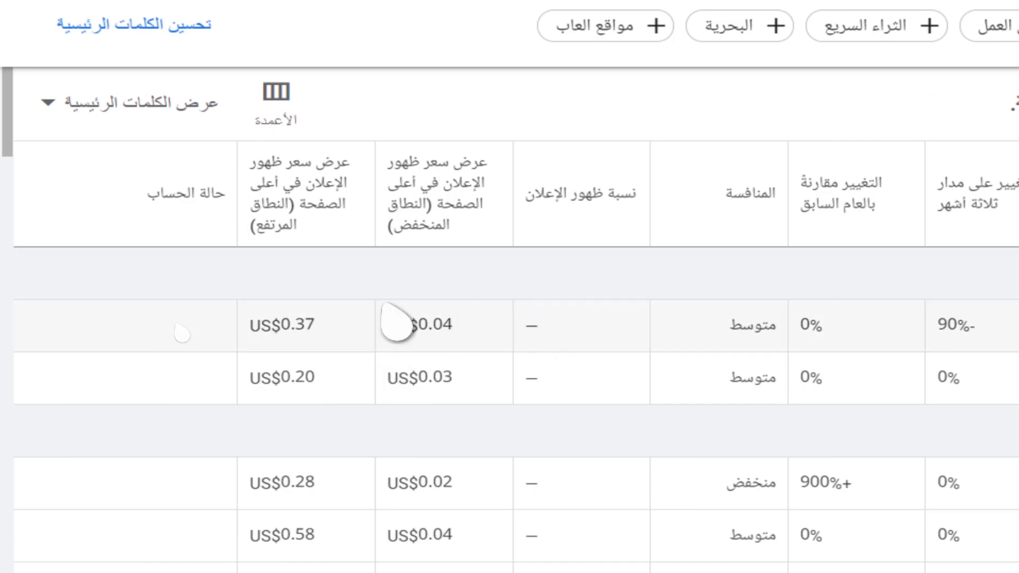
scroll(910, 391, right, 15)
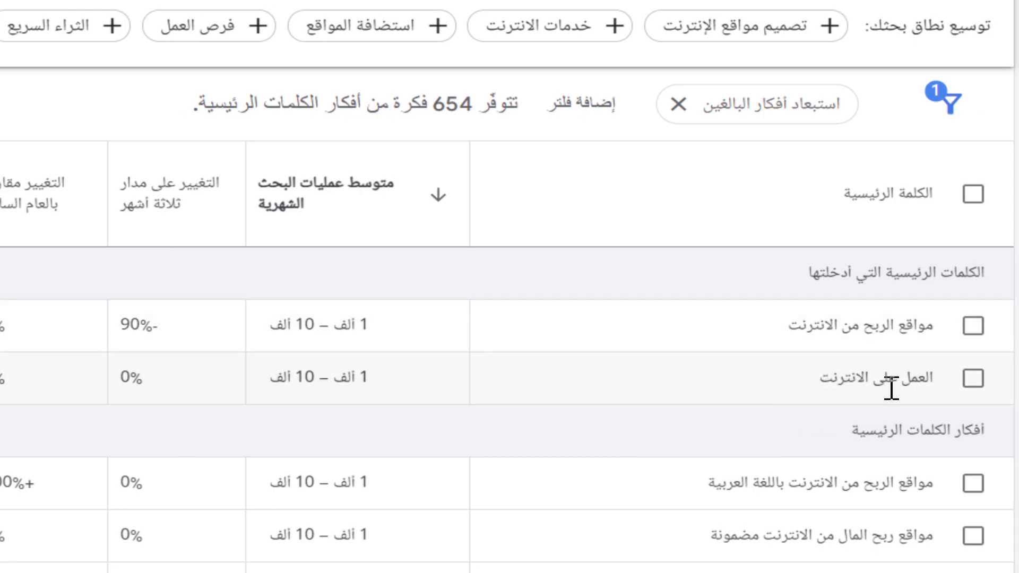
scroll(893, 383, right, 1)
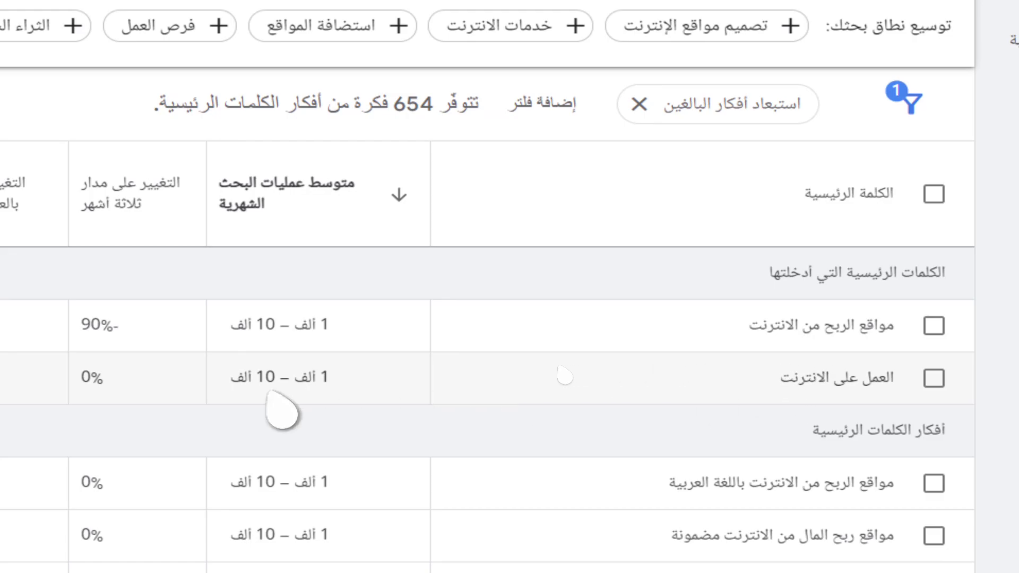
scroll(159, 404, left, 3)
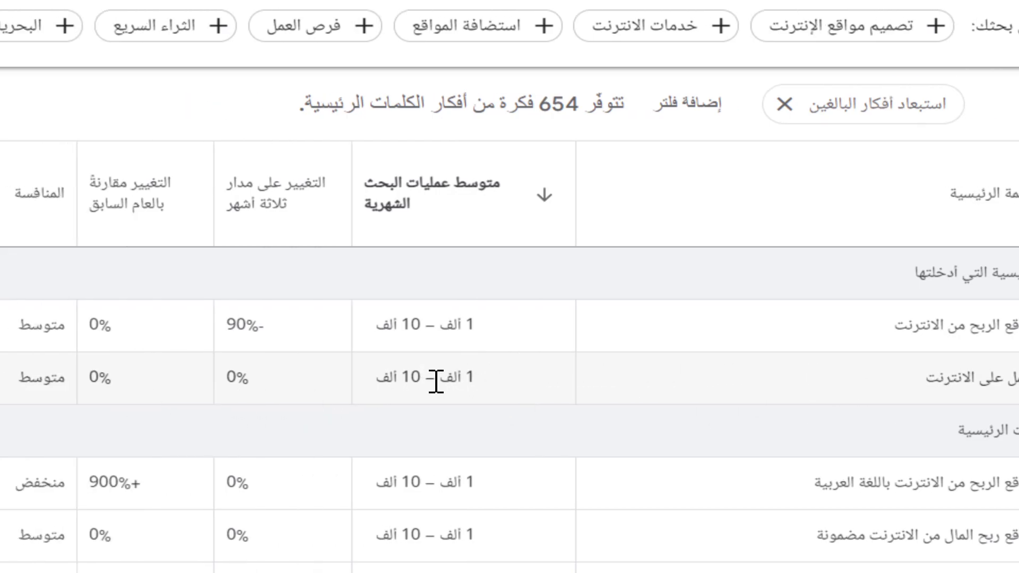
scroll(129, 387, left, 6)
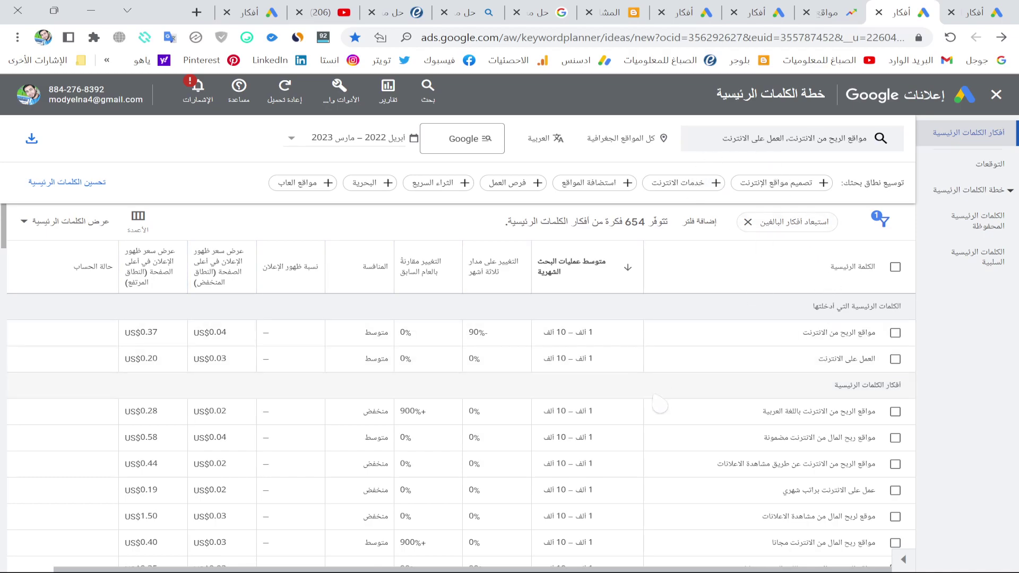
- Look through the keyword ideas for "مواقع الربح من الانترنت" and their average monthly searches
scroll(663, 402, down, 2)
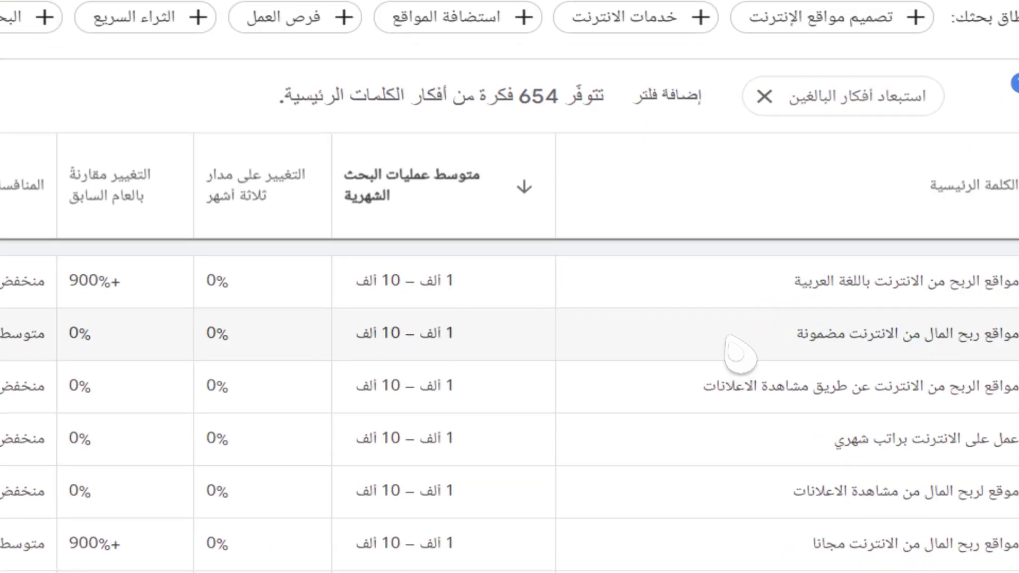
scroll(669, 336, up, 2)
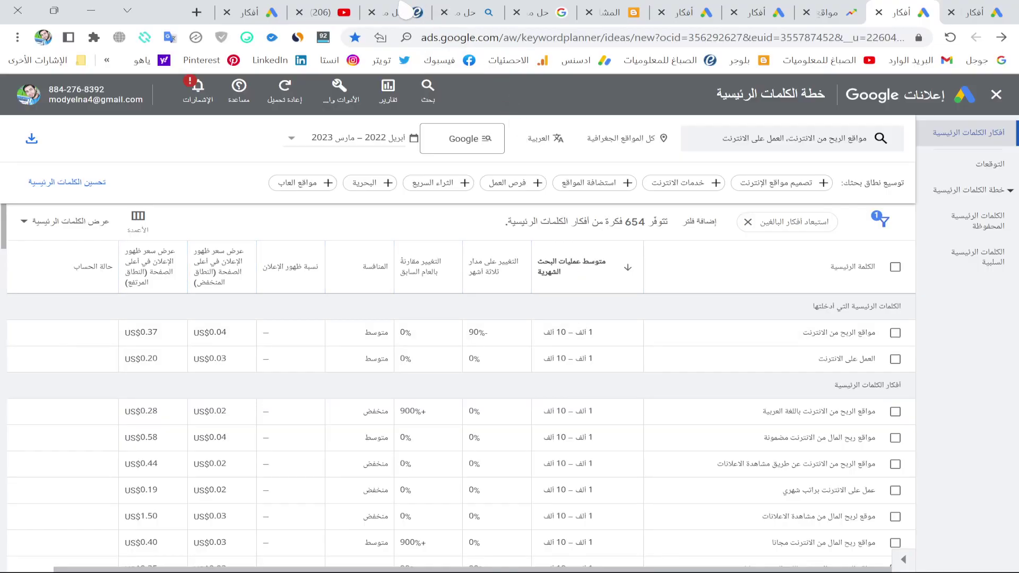
- Compare the Bing and Google results for "حل مشاكل الارشفة" with its Keyword Planner data and check the matching Blogger post
click(467, 11)
scroll(764, 336, down, 12)
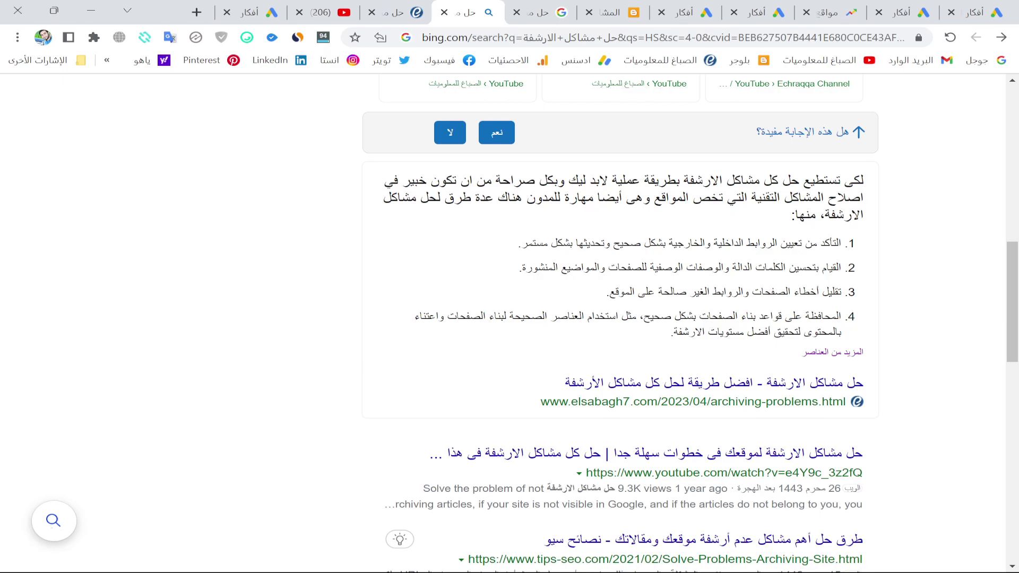
click(547, 12)
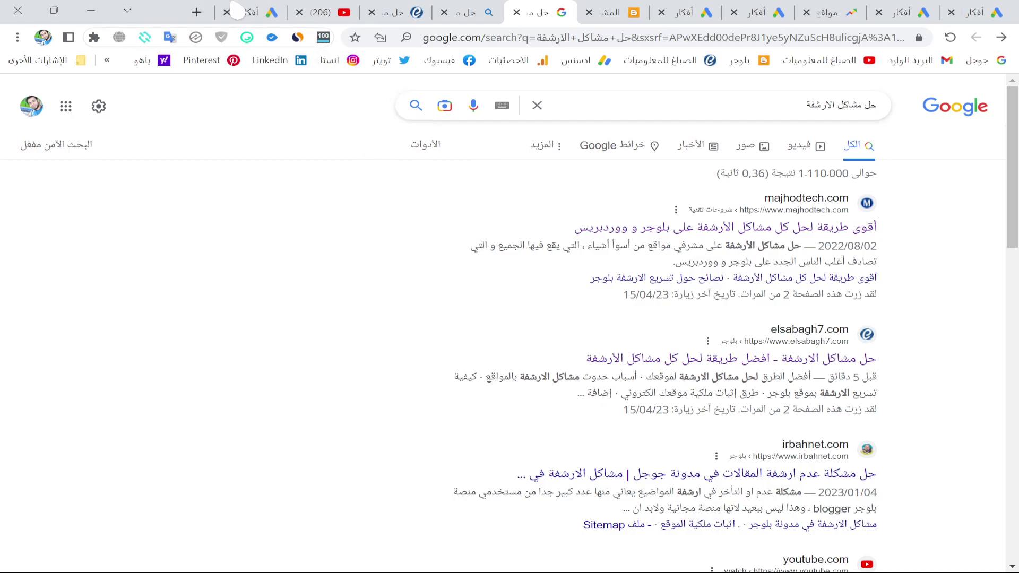
click(252, 12)
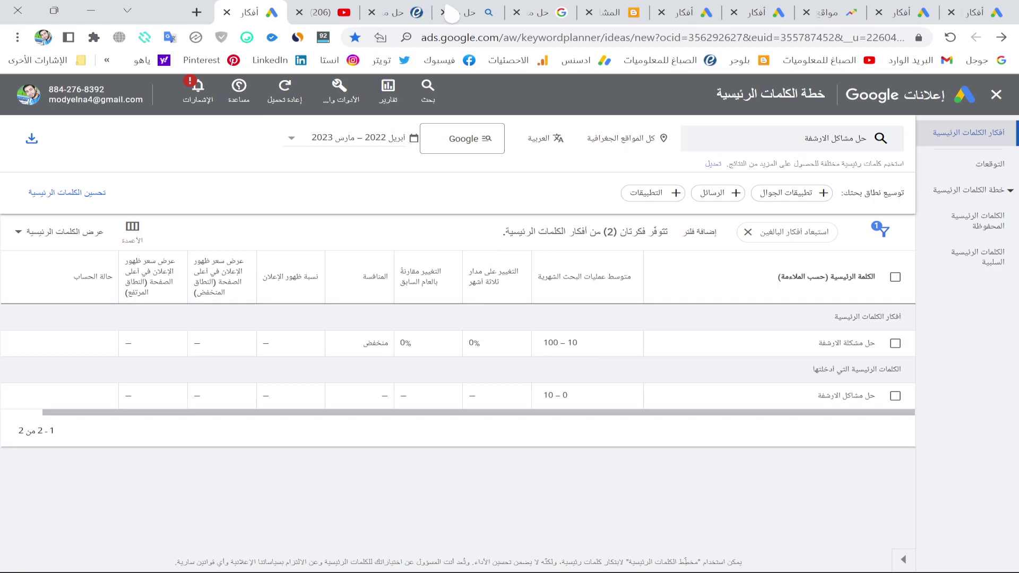
click(467, 13)
scroll(625, 258, down, 12)
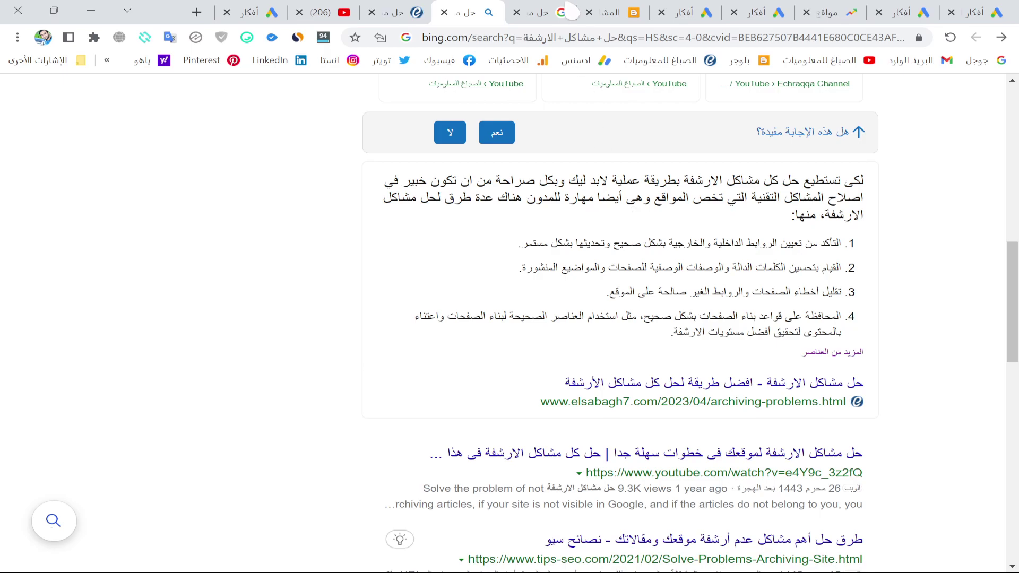
click(607, 11)
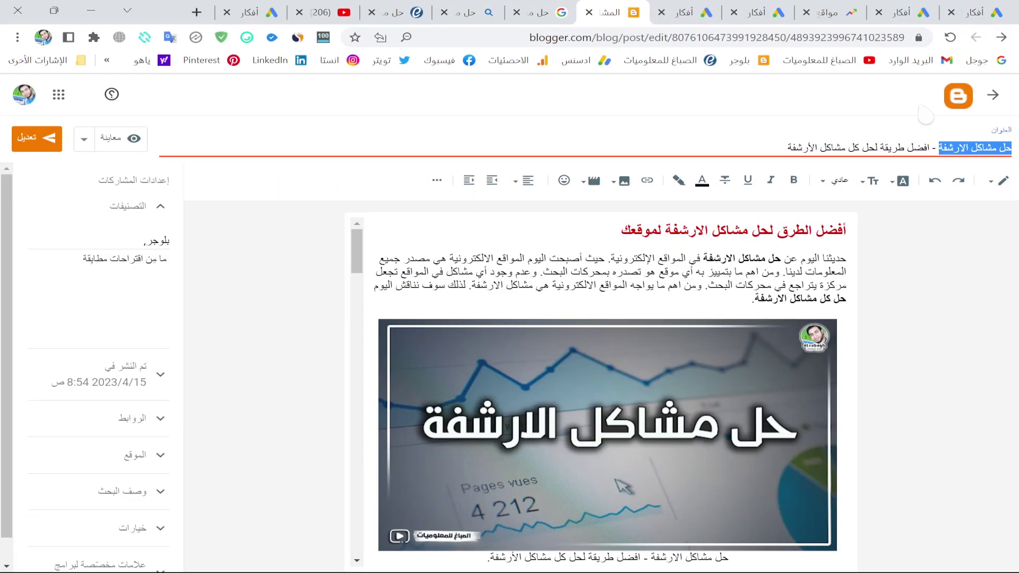
- Switch to Google Trends for "مواقع الربح من الانترنت" and examine its interest over time, interest by region and related queries
click(847, 15)
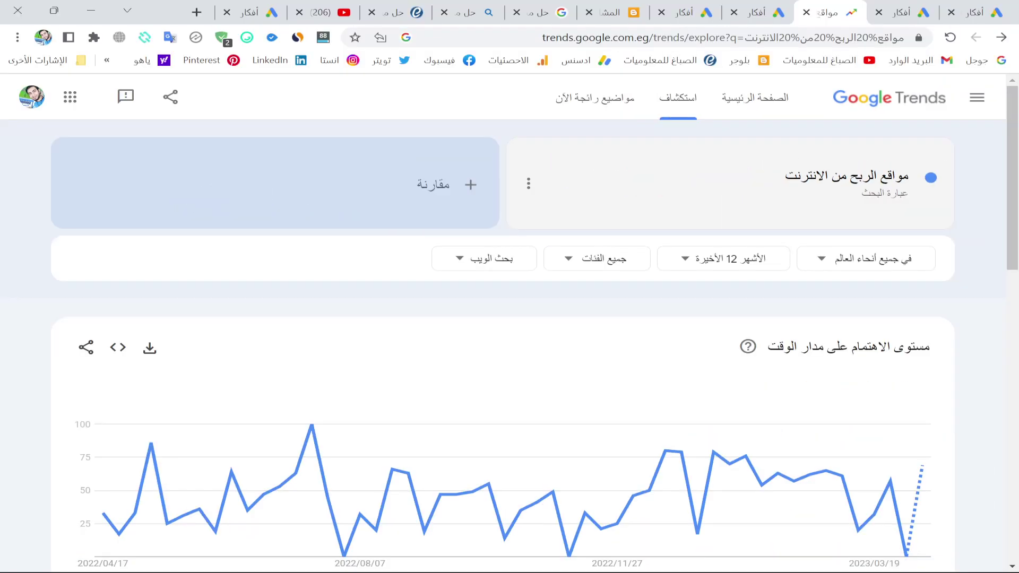
scroll(664, 265, down, 4)
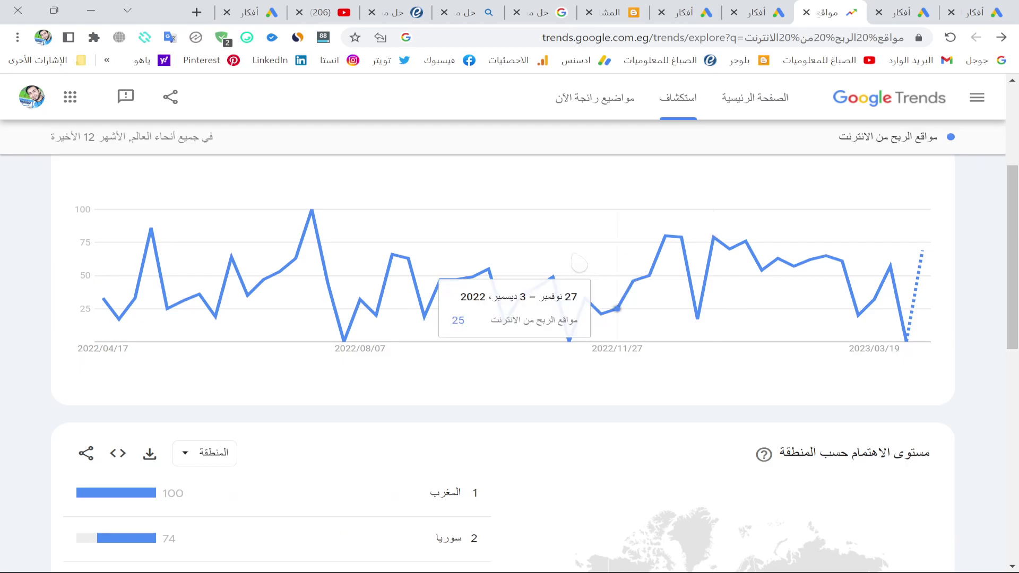
scroll(510, 331, down, 4)
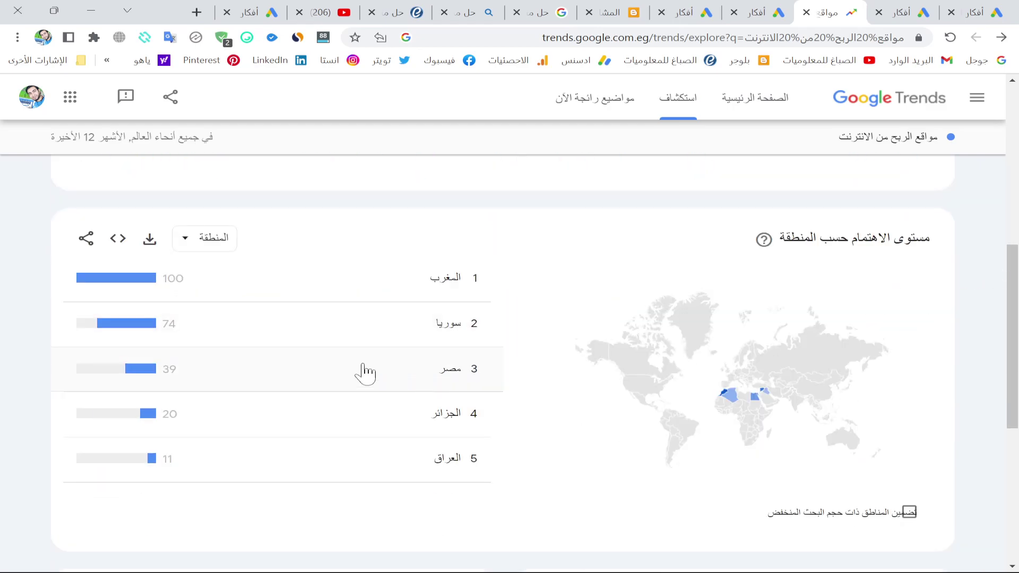
scroll(200, 260, down, 1)
scroll(194, 183, down, 4)
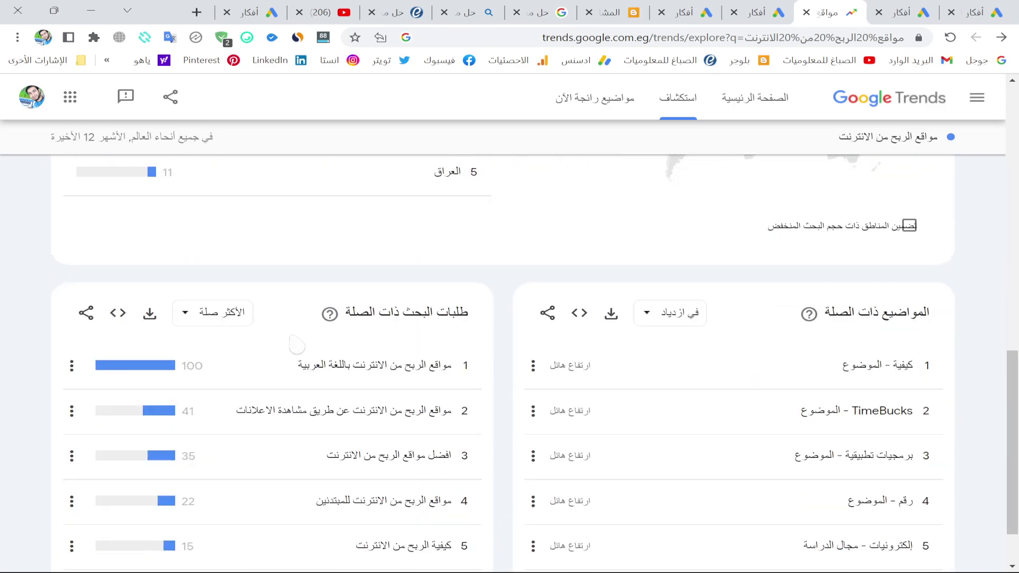
scroll(364, 266, up, 4)
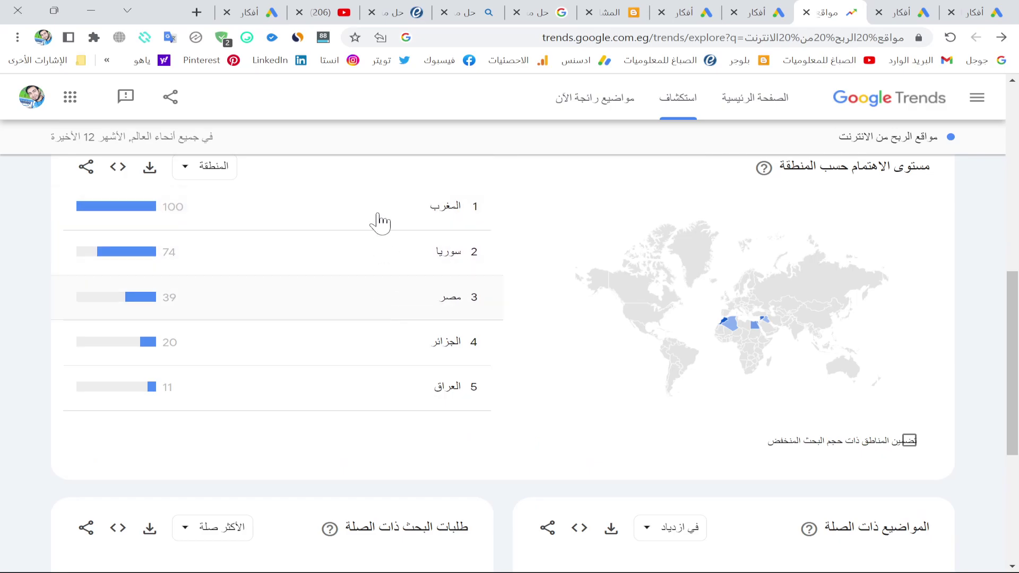
scroll(382, 398, down, 5)
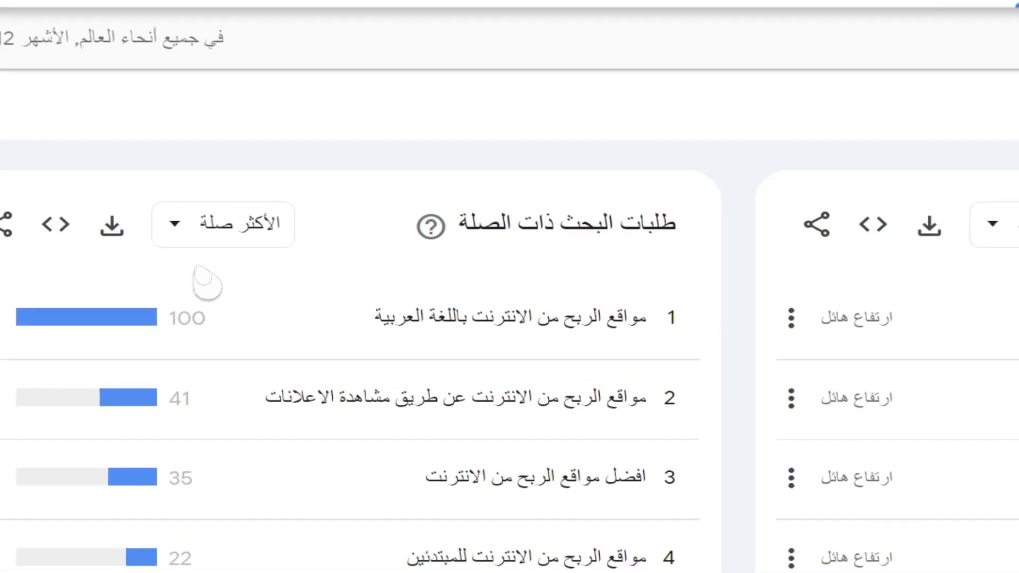
scroll(379, 507, down, 3)
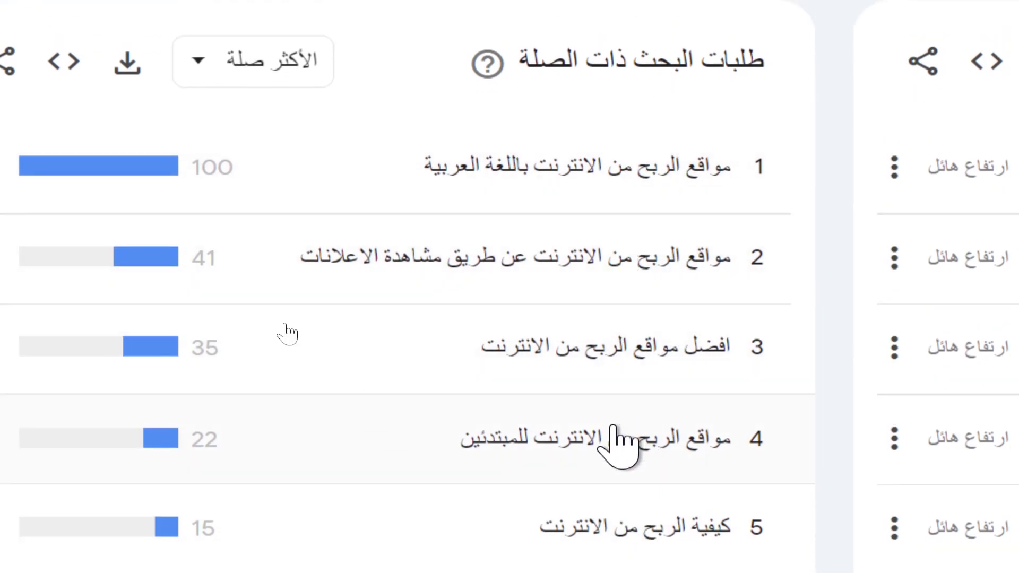
- Set the related search queries to show rising ones ("في ازدياد") and review them along with the rest of the trend report
click(213, 72)
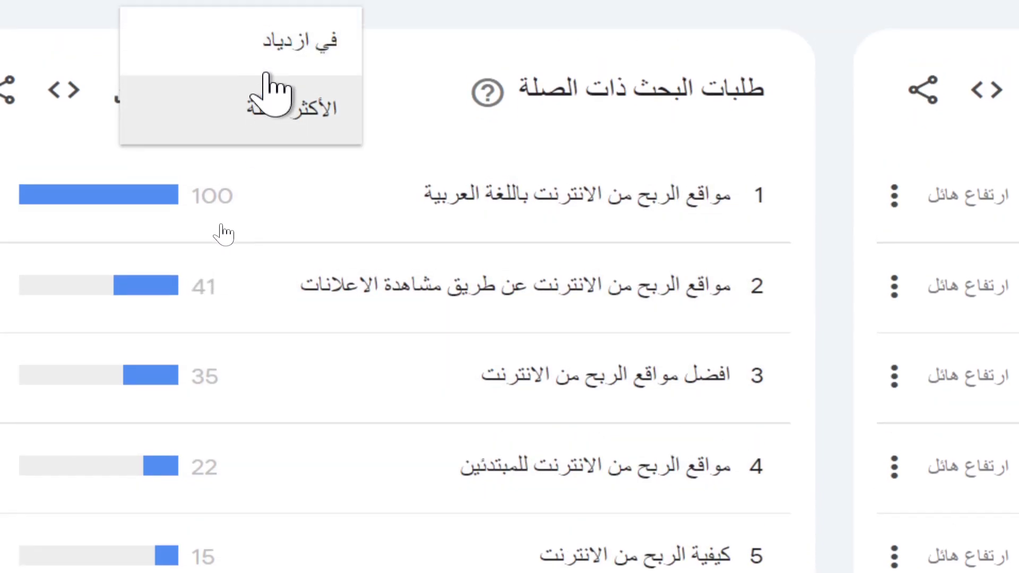
click(292, 34)
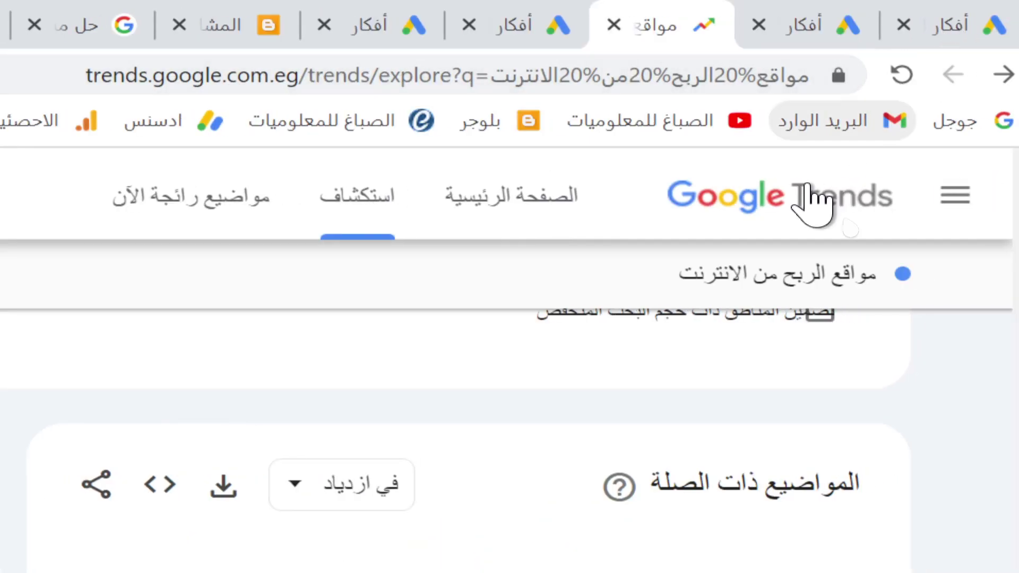
scroll(1017, 426, up, 15)
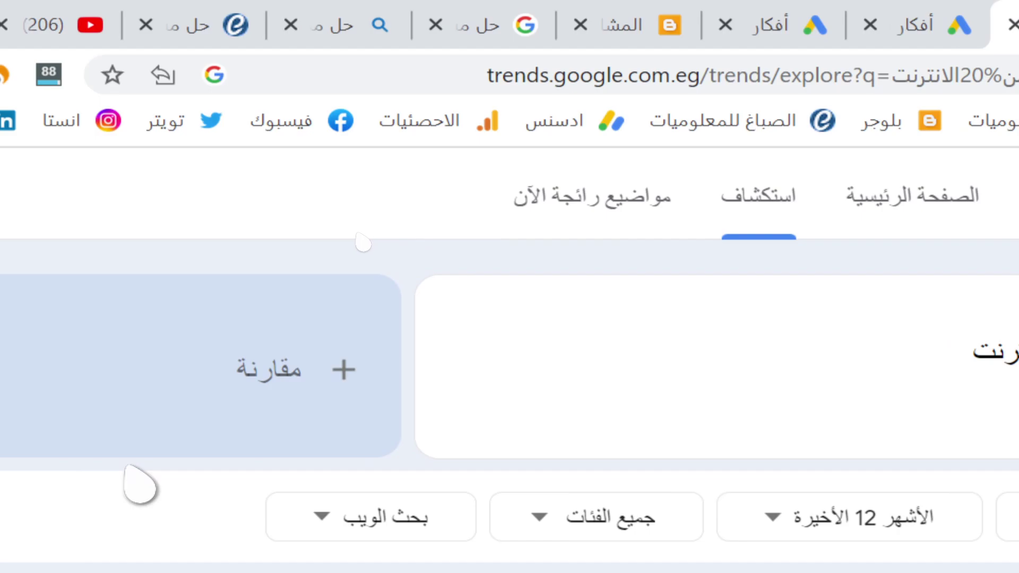
scroll(277, 245, down, 5)
scroll(246, 273, down, 10)
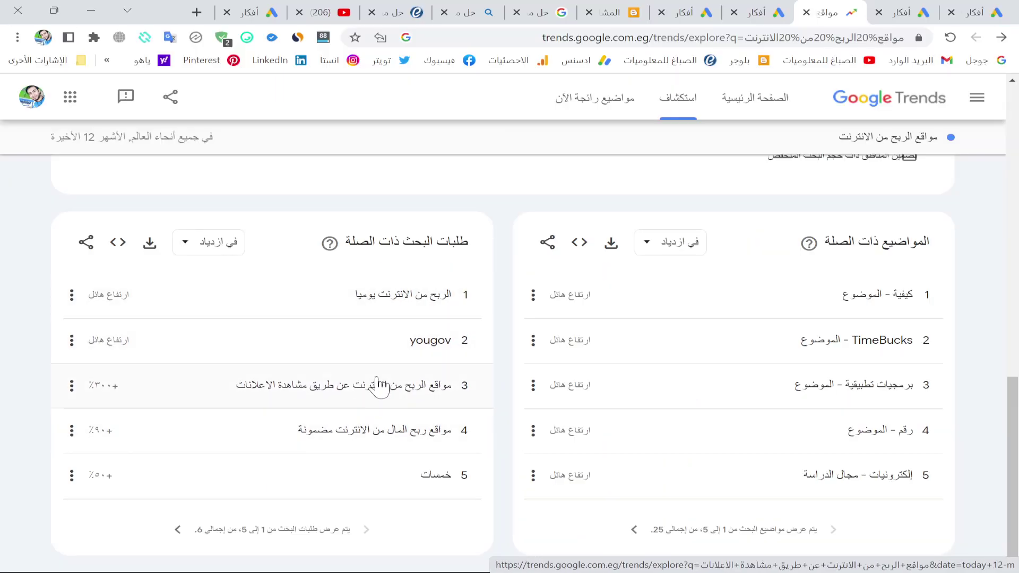
scroll(472, 359, up, 15)
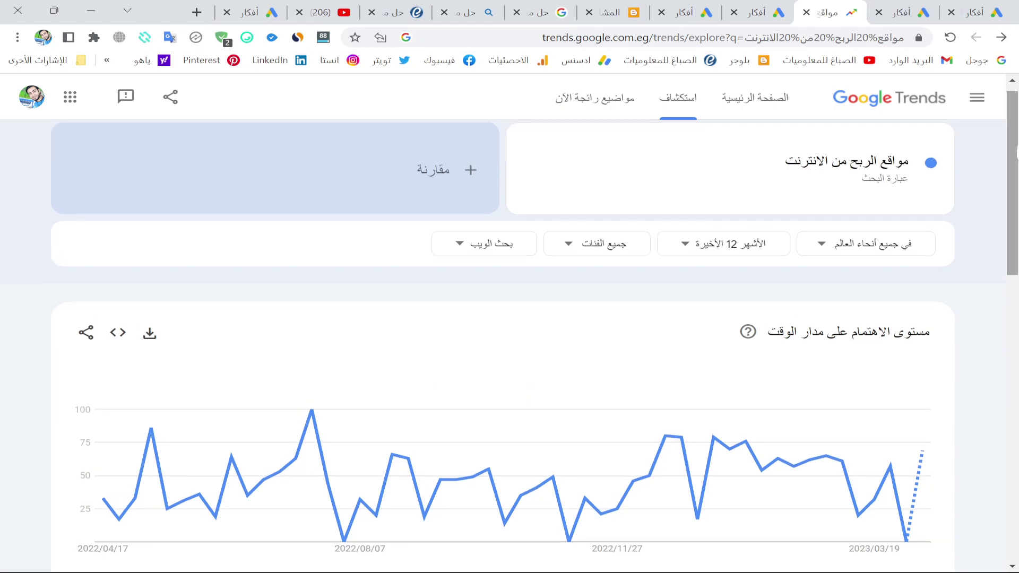
scroll(729, 169, up, 1)
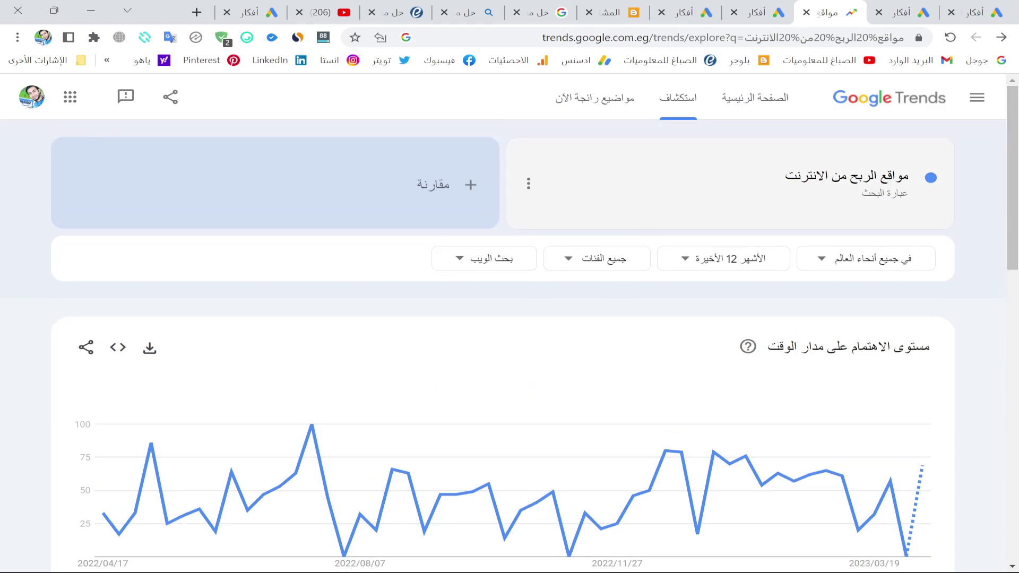
- Revisit the keyword plans for "مدونات تستحق المتابعة" and "تحديثات جوجل"
click(762, 11)
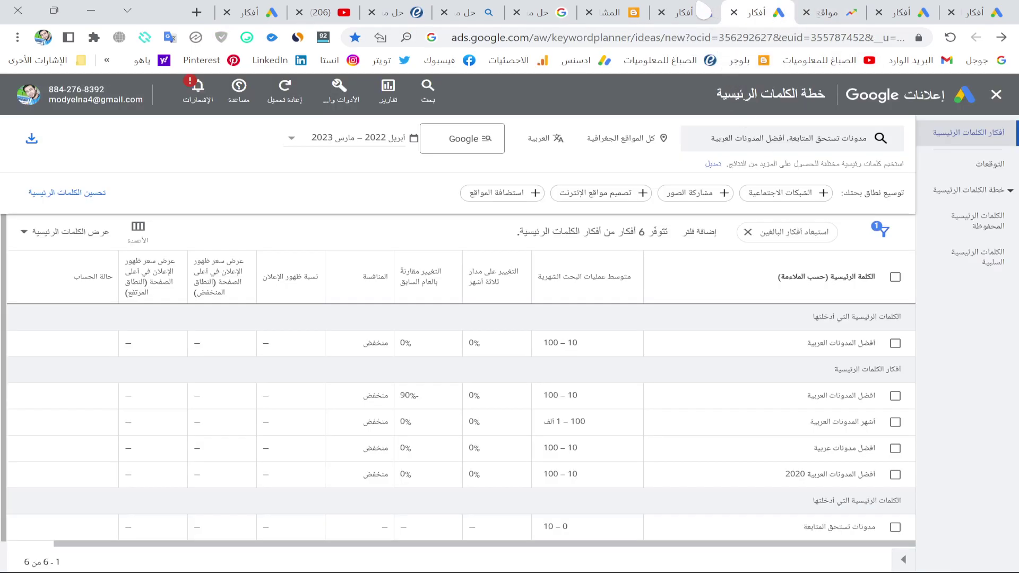
click(699, 12)
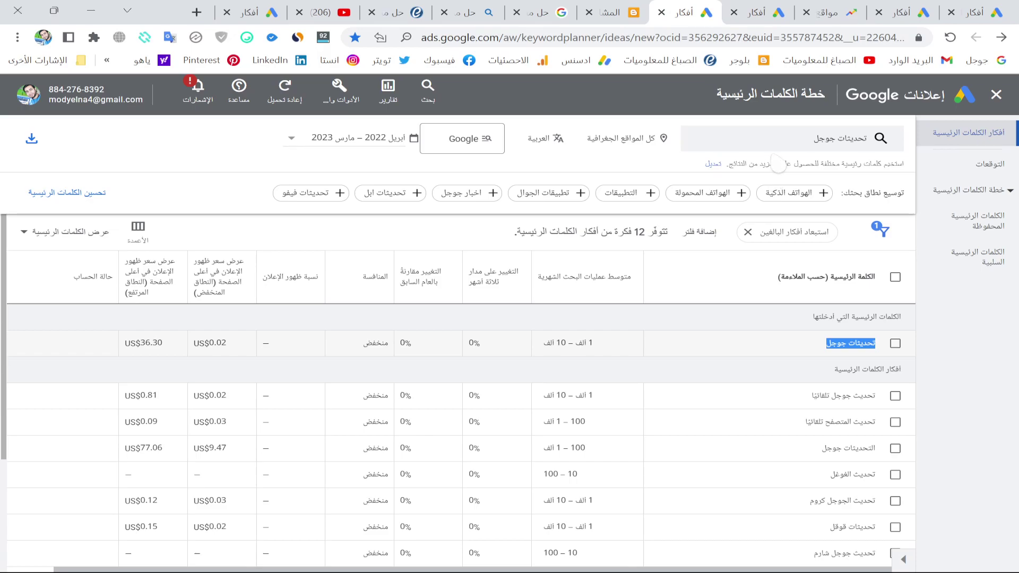
- Switch to the Blogger post editor, return to the blog's posts list and create a new post
key(ctrl+Tab)
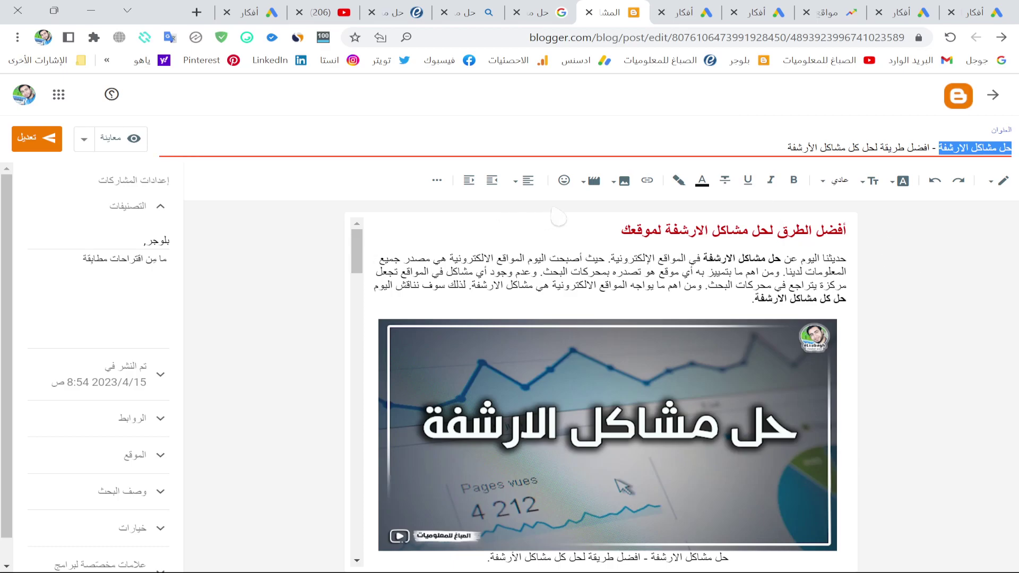
click(1000, 104)
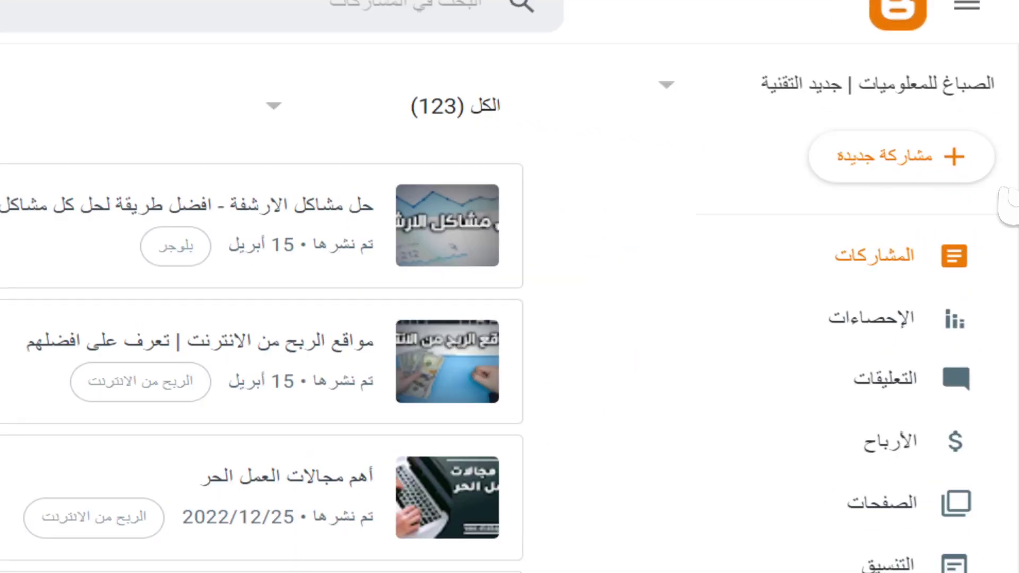
click(920, 170)
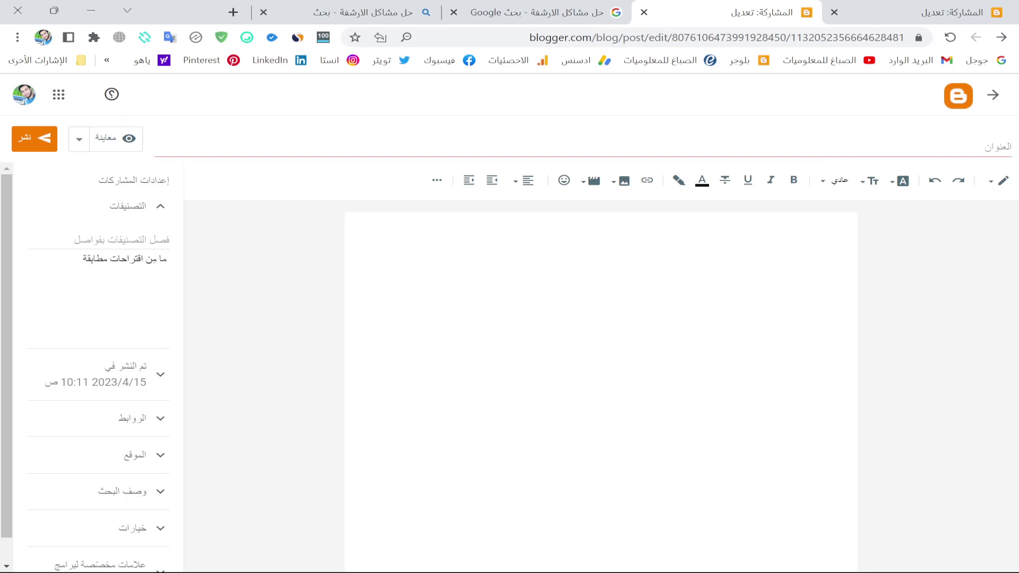
- Paste the post title "حل مشاكل الارشفة - افضل طريقة لحل كل مشاكل الأرشفة", examine its opening keyword and place the cursor in the body
right_click(980, 149)
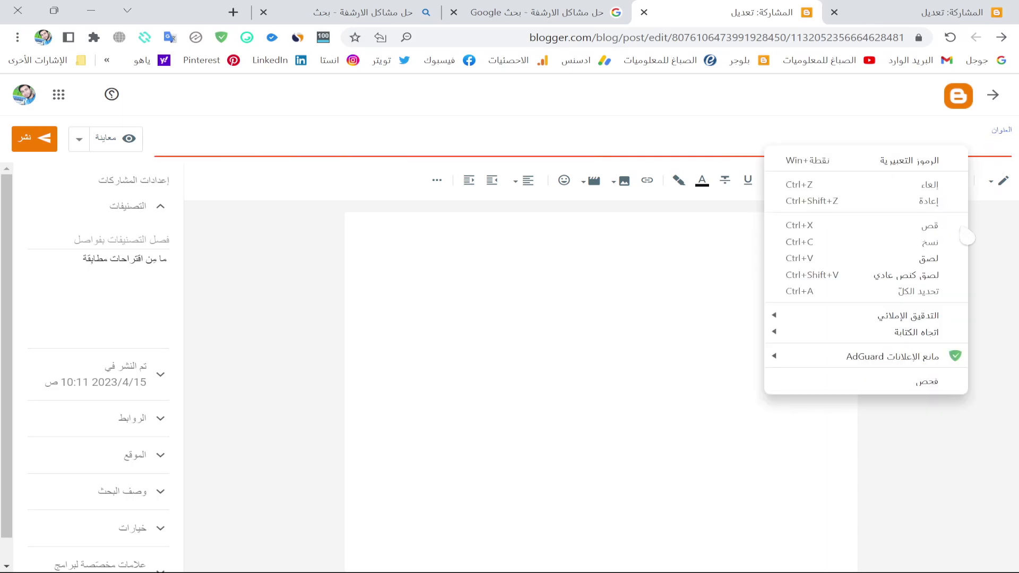
click(950, 260)
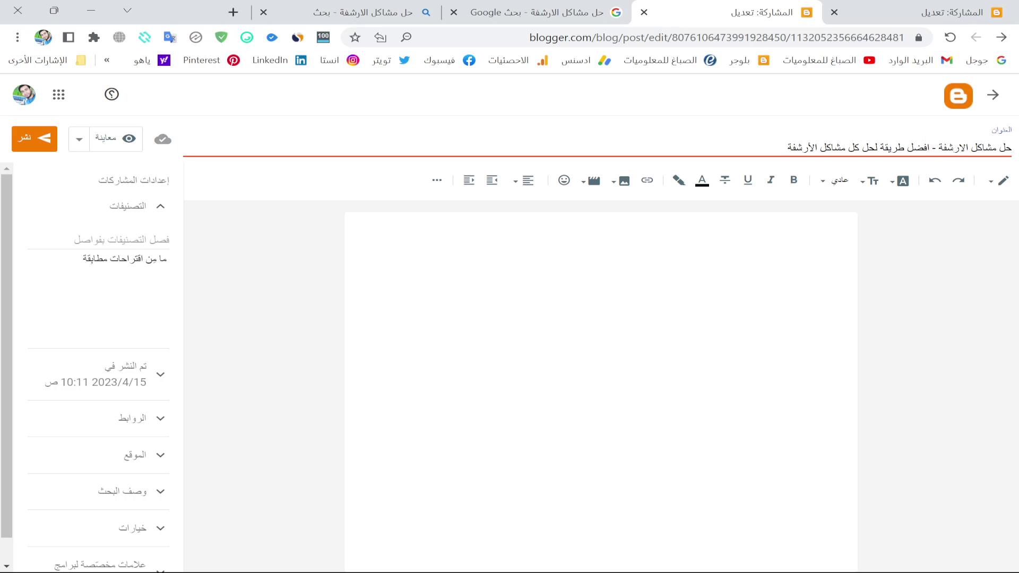
drag(938, 148, 1011, 147)
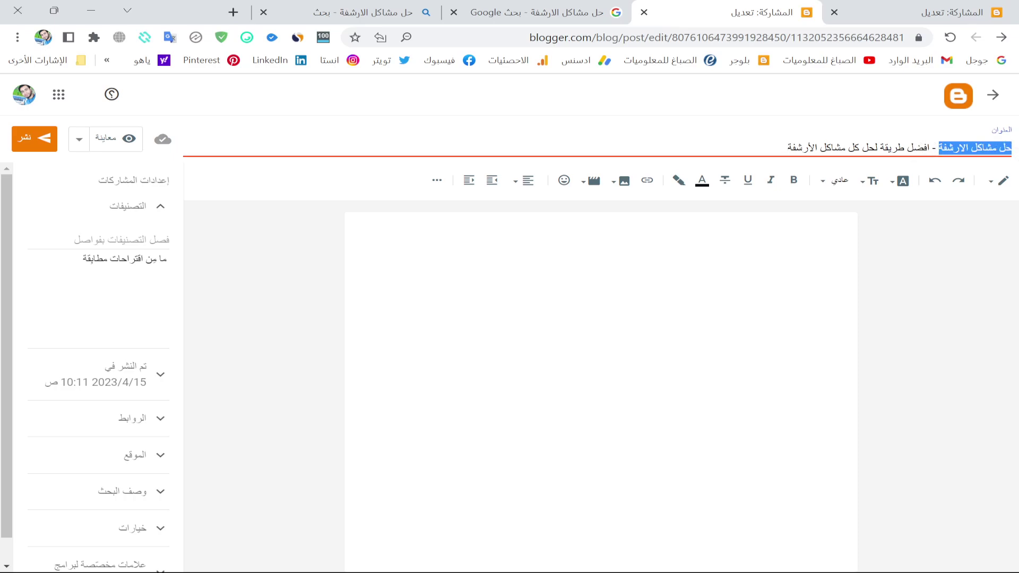
click(788, 148)
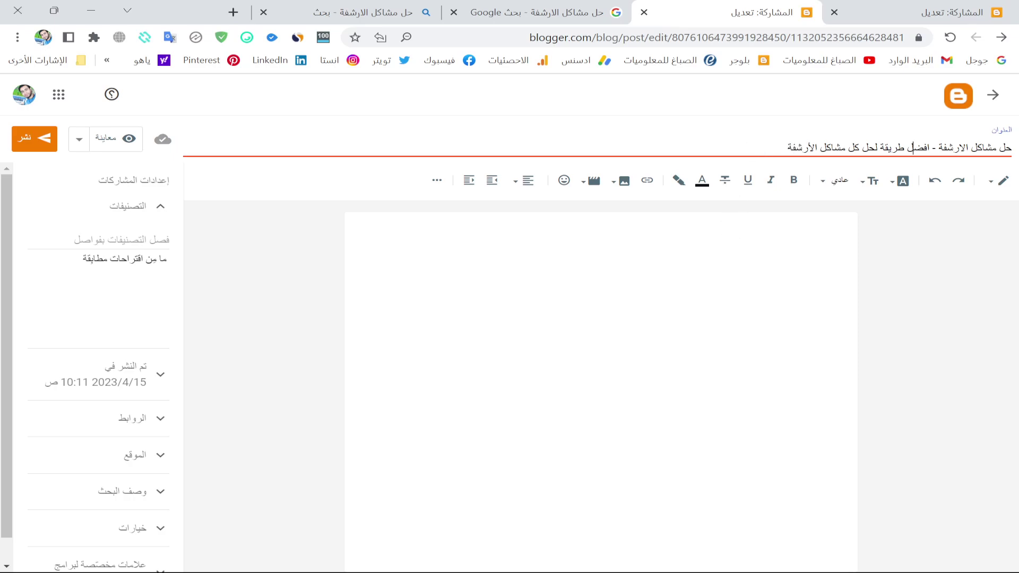
click(843, 229)
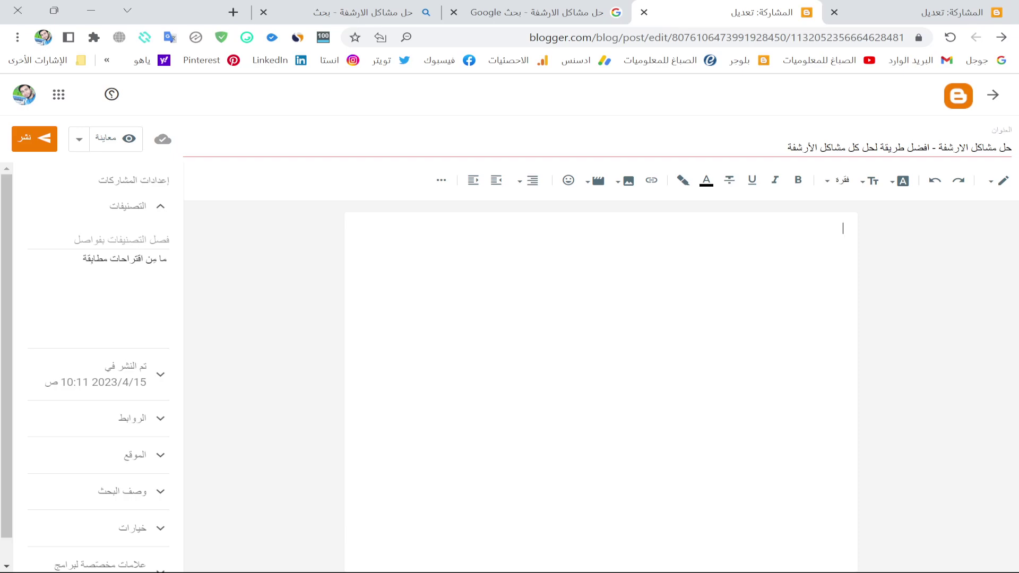
- Add the label "قسم بلوجر" to the new post and collapse the labels section
click(168, 240)
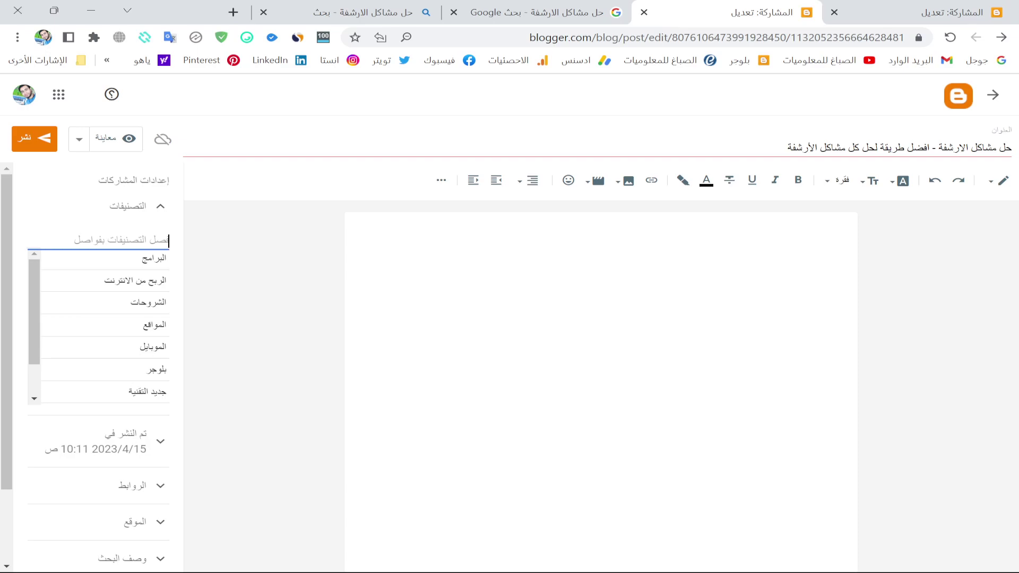
text(قس)
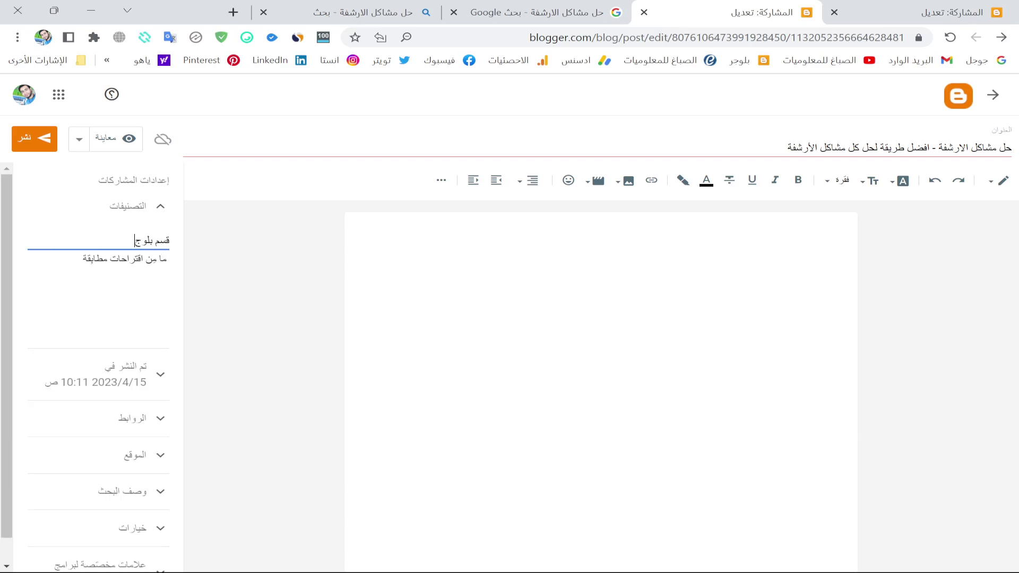
text(م بلوجر)
click(140, 212)
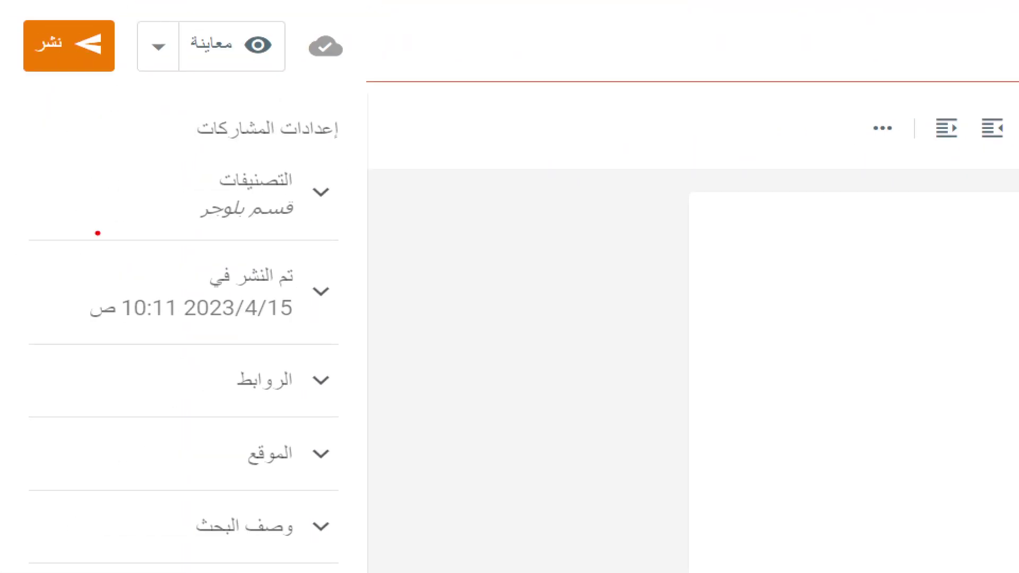
mouse_move(73, 232)
mouse_down()
mouse_move(176, 239)
mouse_move(170, 202)
mouse_up()
mouse_move(340, 171)
mouse_down()
mouse_move(146, 234)
mouse_move(207, 243)
mouse_up()
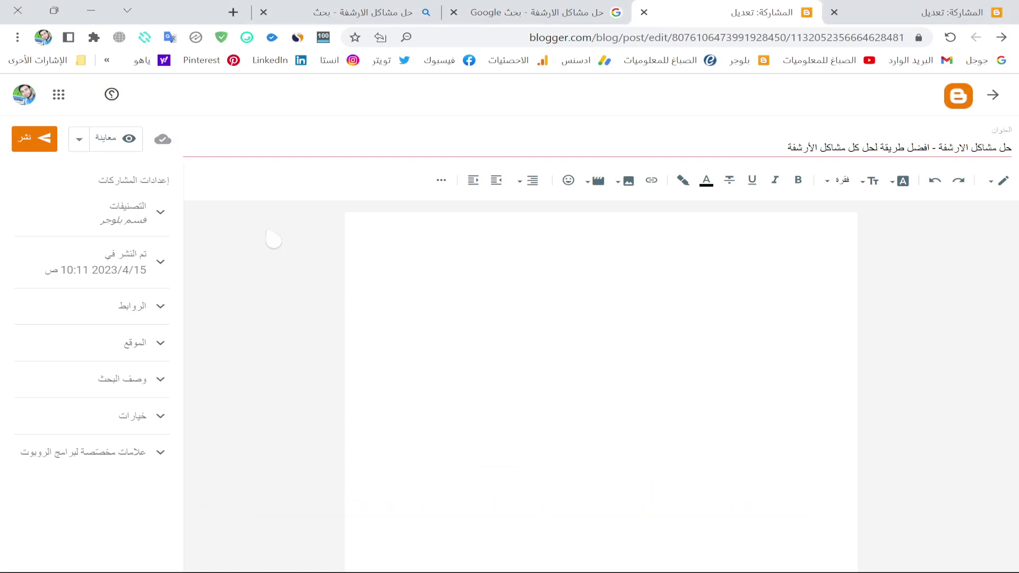
- Replace the new post's label with the existing label "بلوجر" and collapse the labels section
click(158, 311)
click(135, 214)
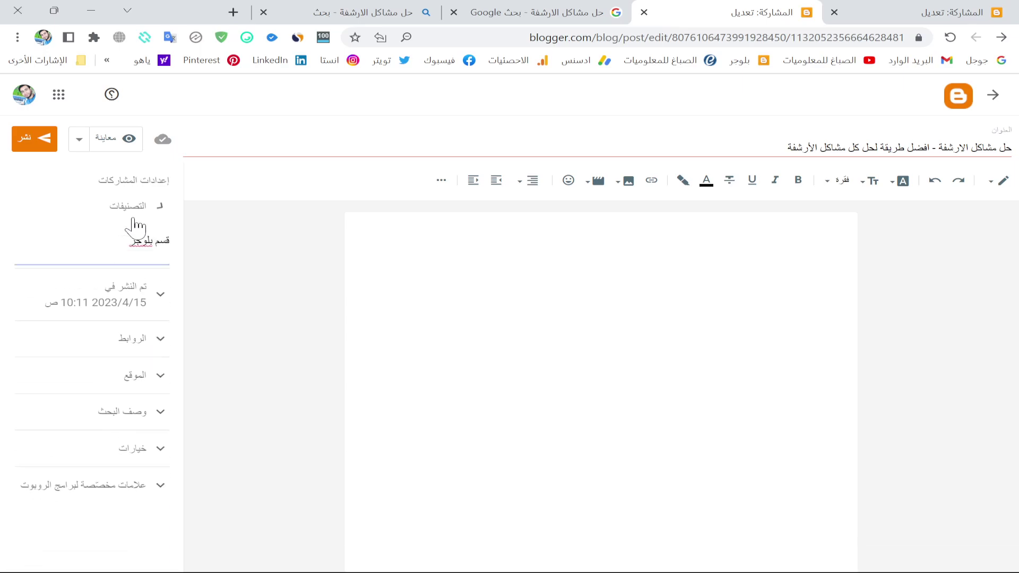
key(ctrl+a)
key(BackSpace)
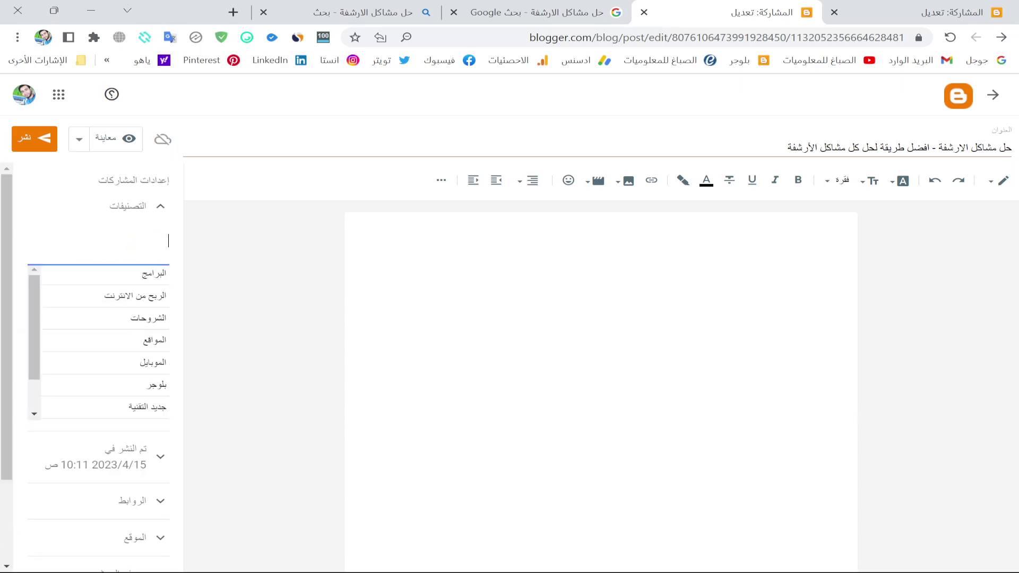
click(157, 384)
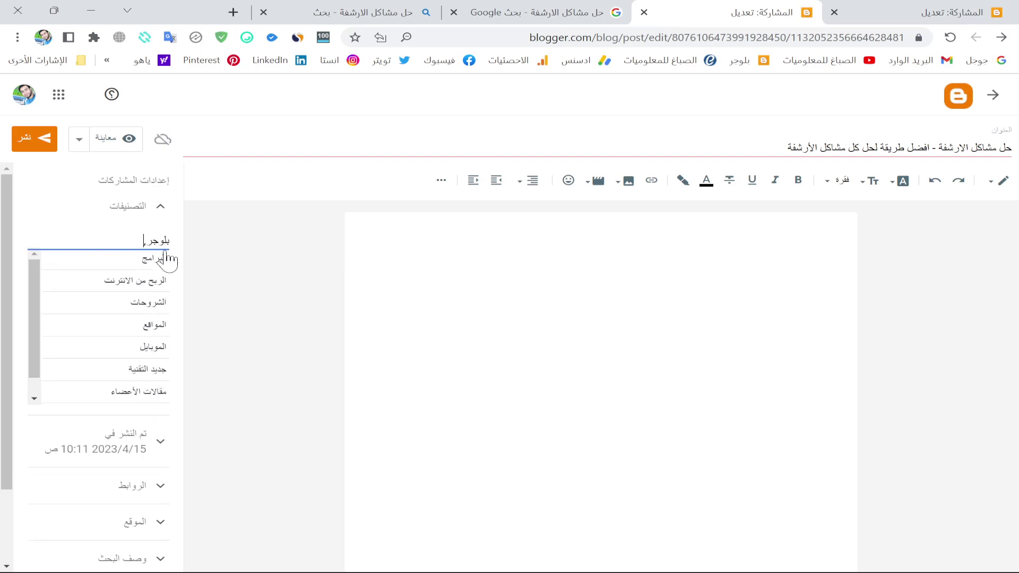
click(139, 208)
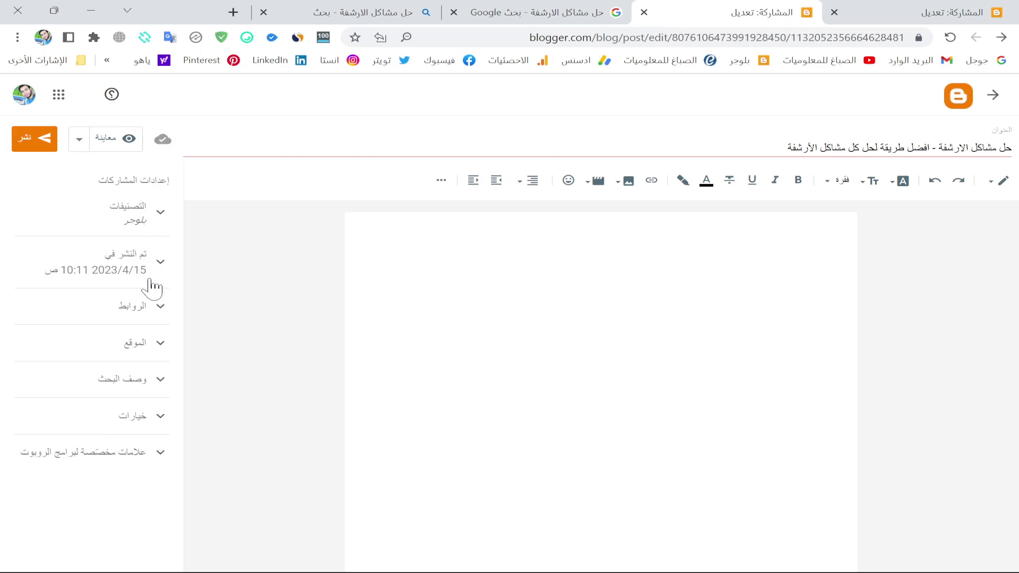
- Expand the new post's links settings and switch the permalink to the custom option
click(151, 311)
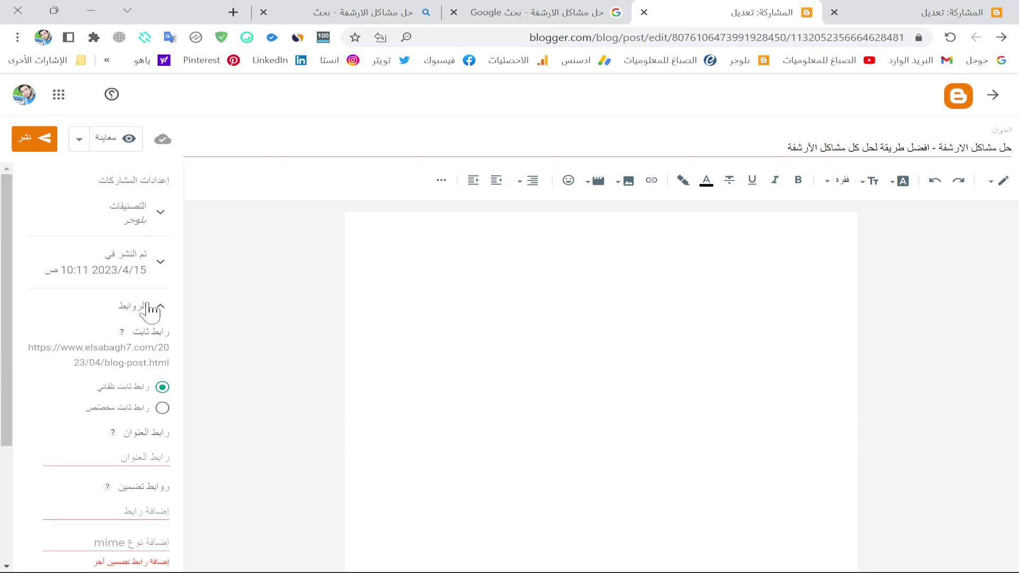
click(161, 410)
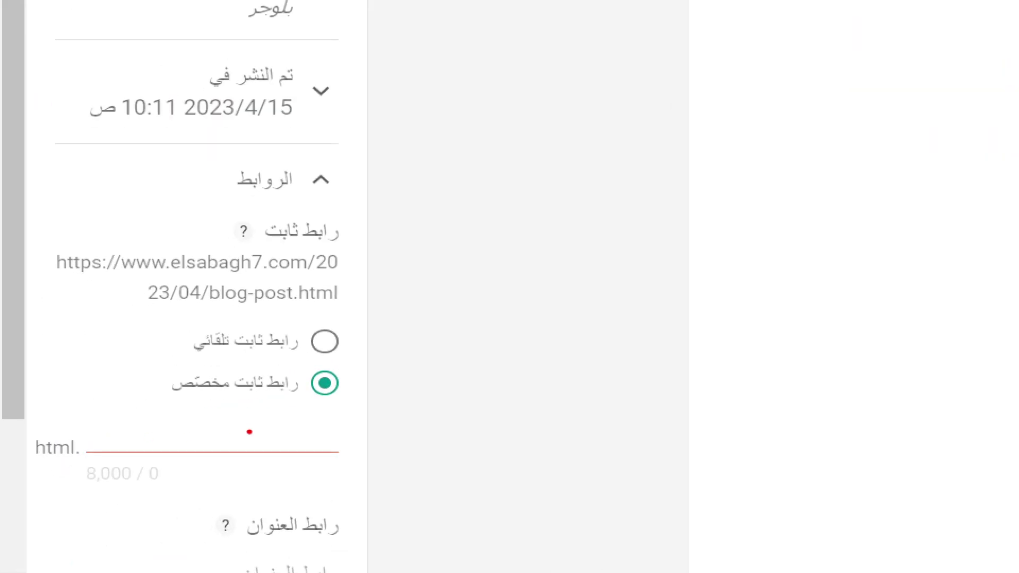
drag(113, 431, 194, 428)
mouse_move(389, 424)
mouse_down()
mouse_move(412, 361)
mouse_move(184, 364)
mouse_move(267, 447)
mouse_up()
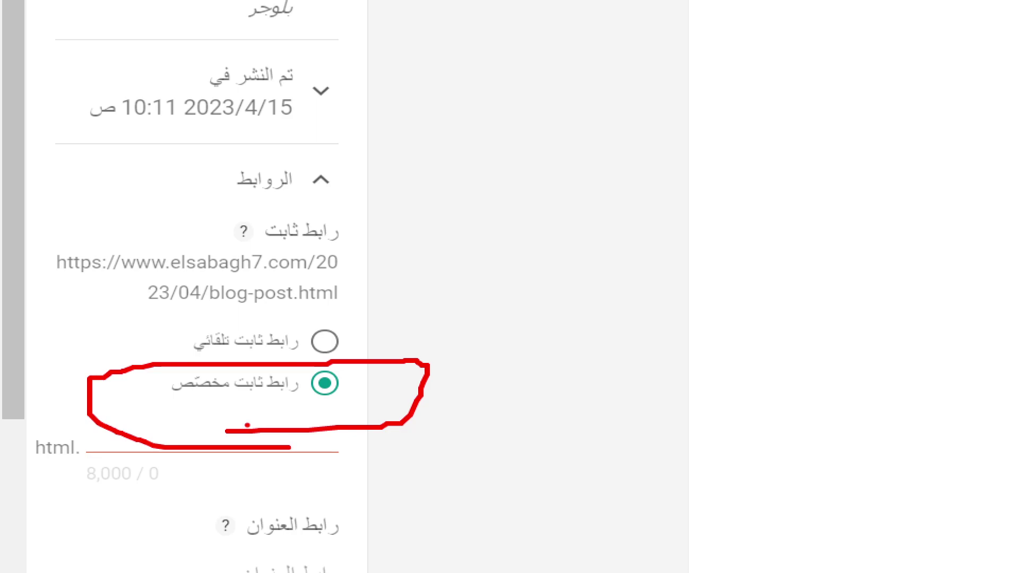
key(Escape)
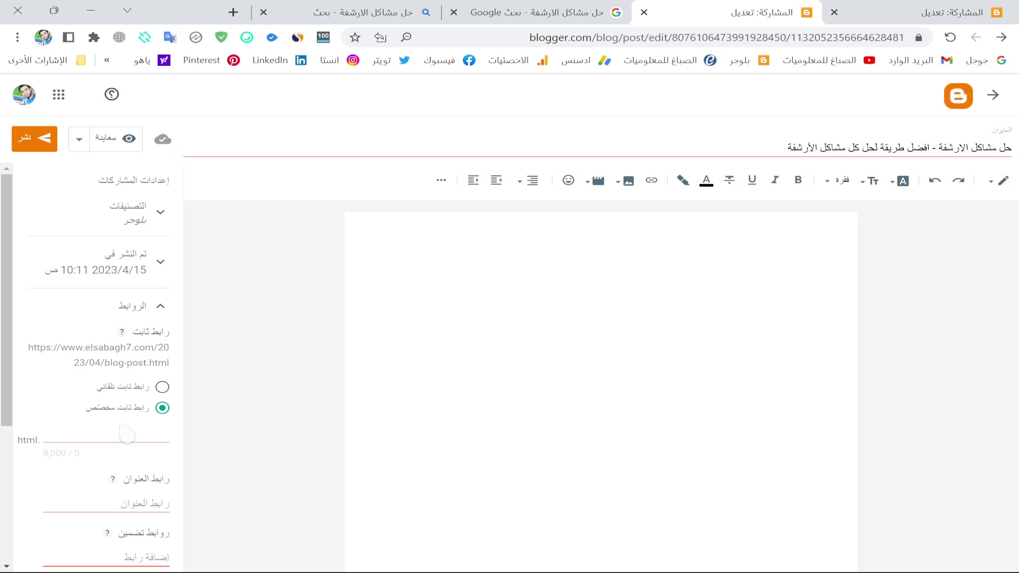
- View the published "حل مشاكل الارشفة" post from the blog's posts list and copy "archiving-problems" from its address
click(950, 12)
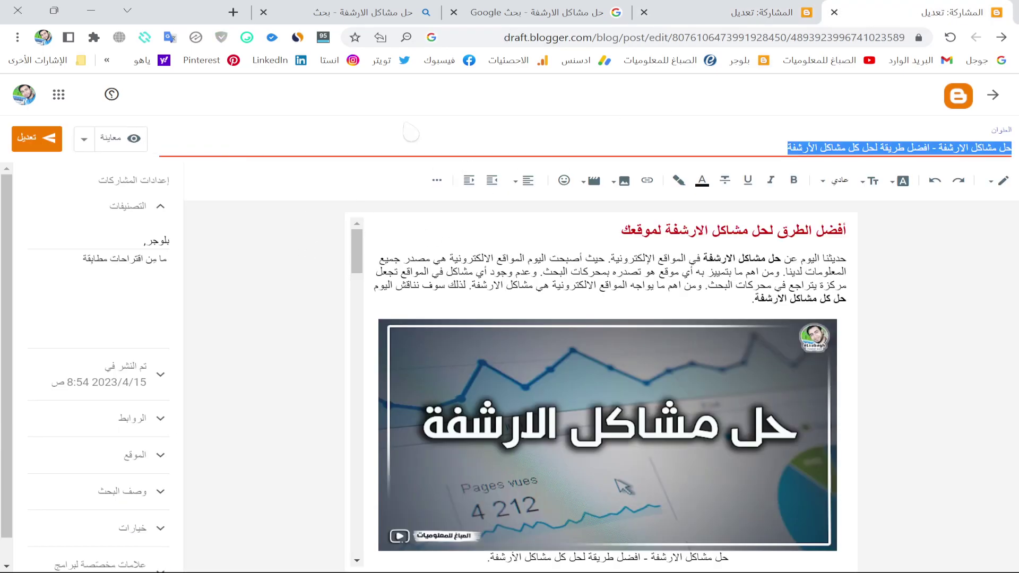
click(991, 96)
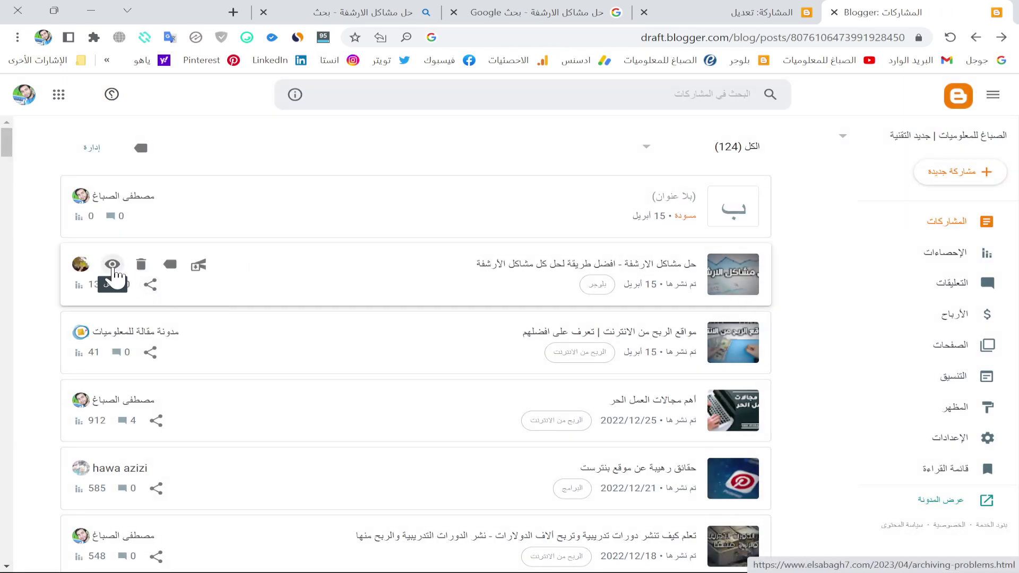
click(112, 265)
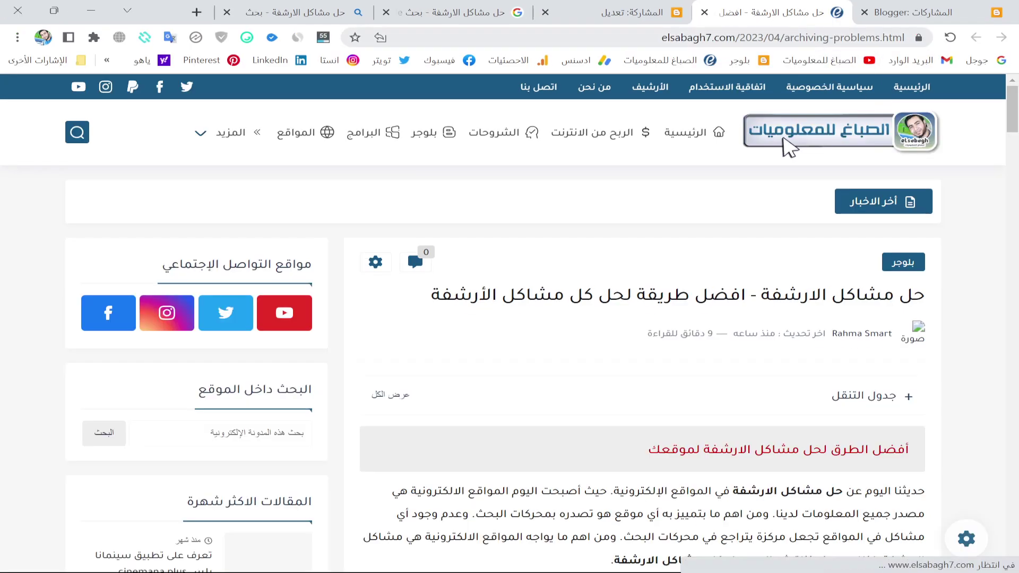
drag(879, 37, 794, 37)
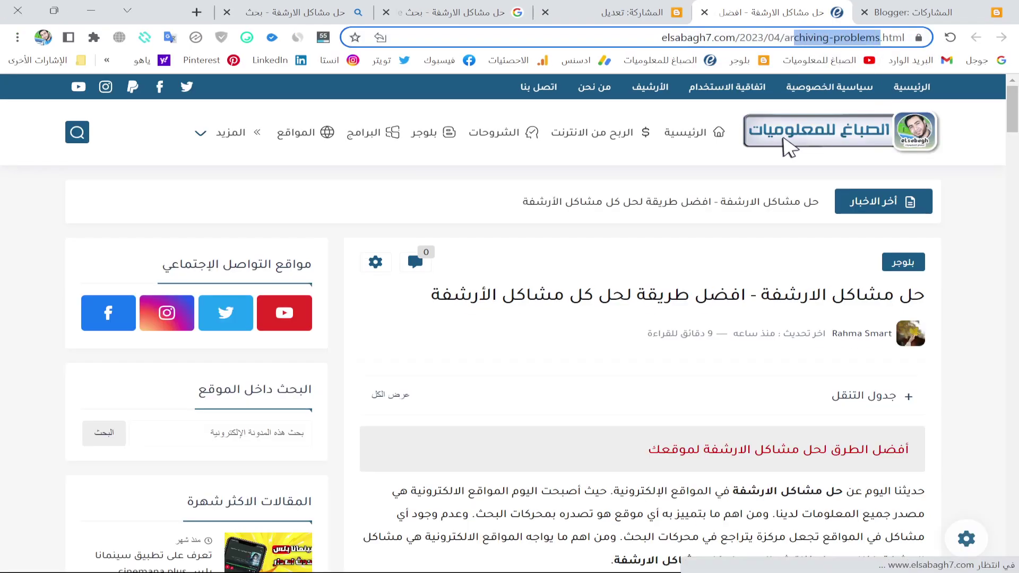
right_click(786, 142)
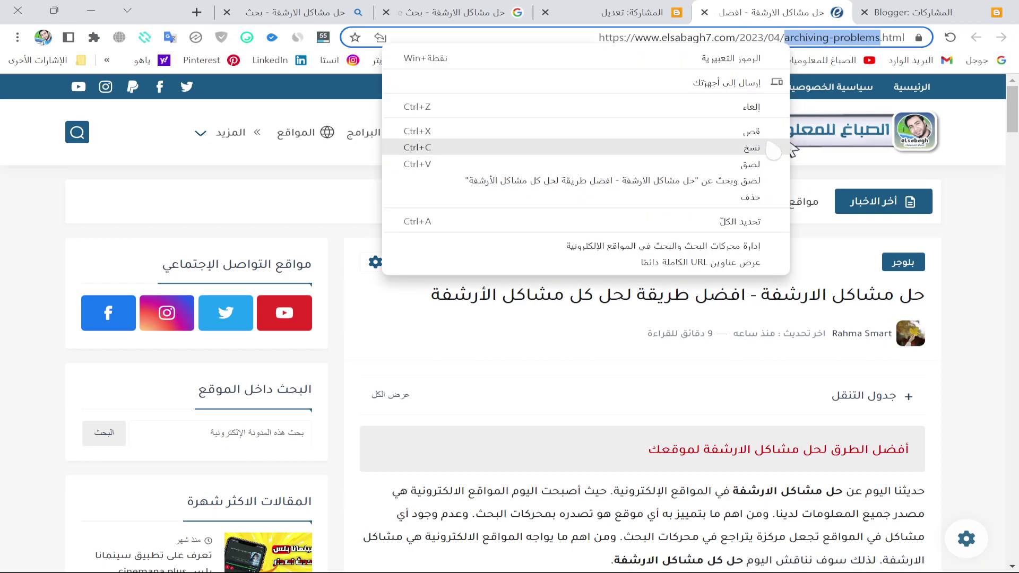
click(786, 148)
- Return to the new post's editor and paste "archiving-problems" as the custom permalink
click(917, 11)
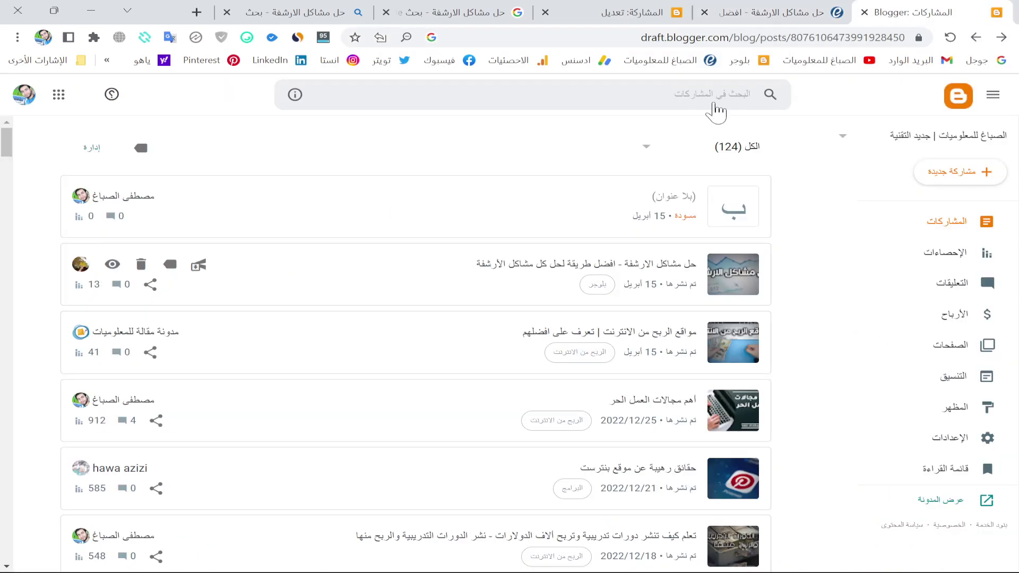
click(610, 263)
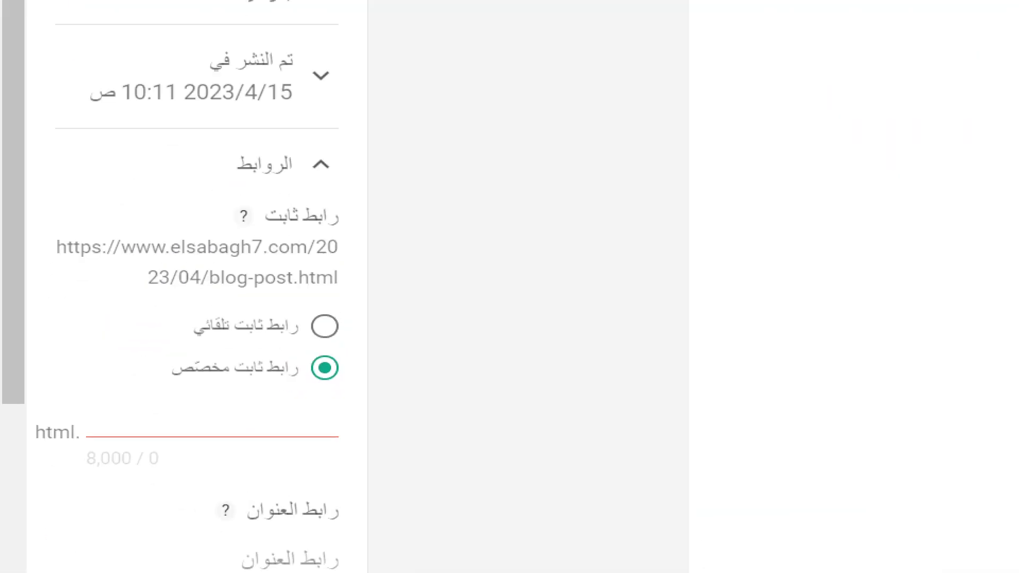
mouse_move(112, 439)
mouse_down()
mouse_move(316, 444)
mouse_move(219, 384)
mouse_move(83, 453)
mouse_move(116, 458)
mouse_up()
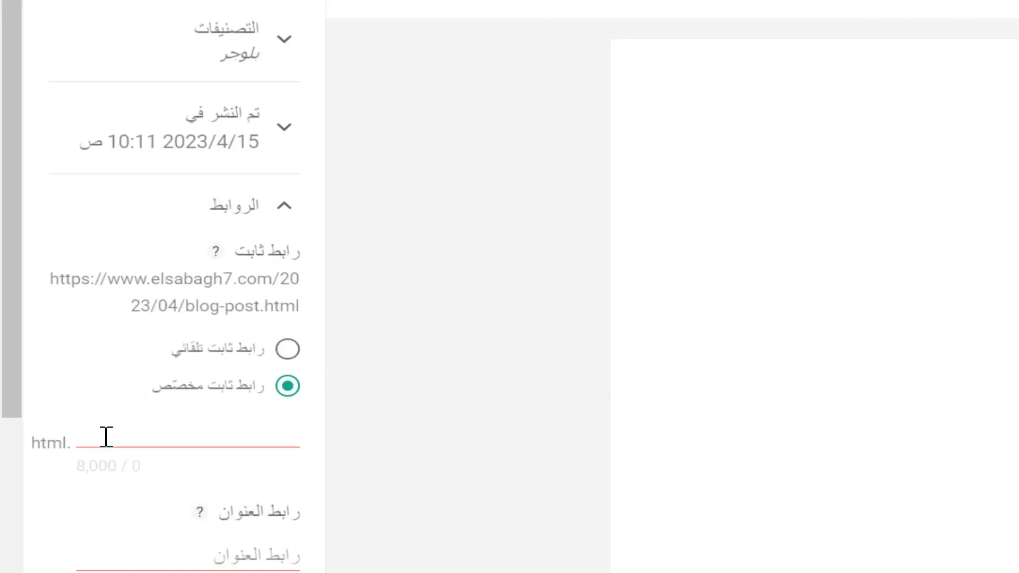
click(59, 436)
right_click(63, 440)
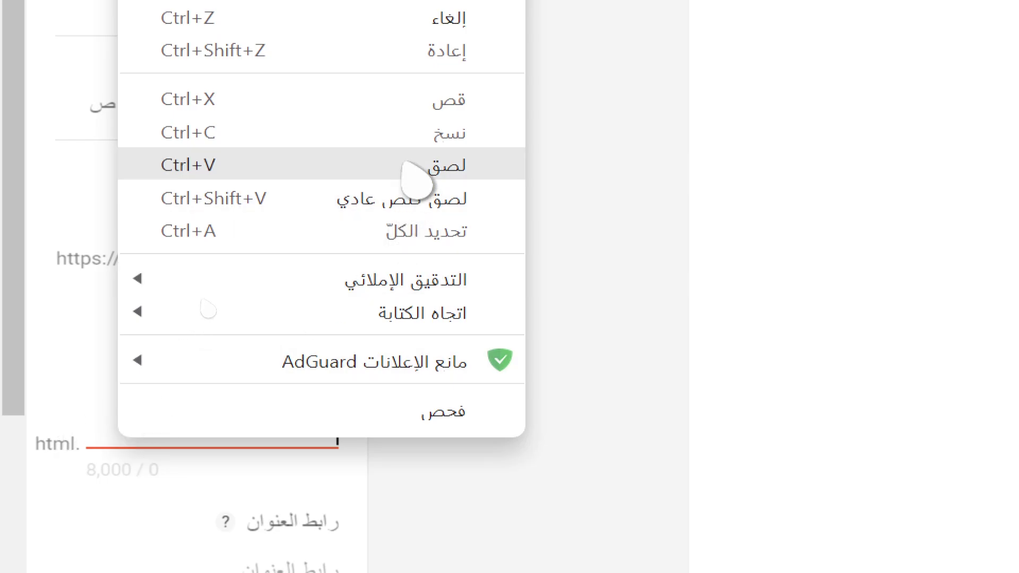
click(417, 171)
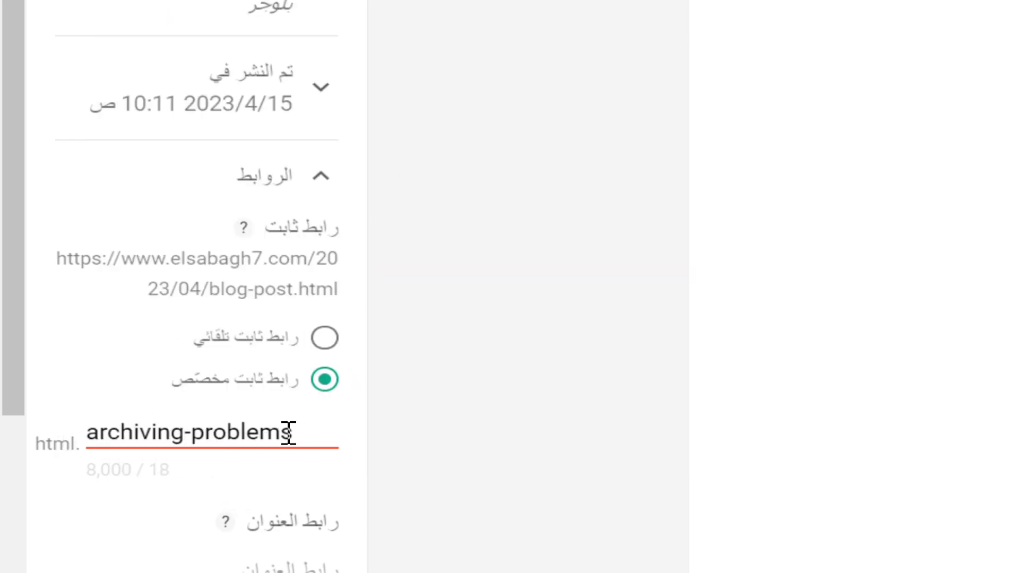
- Change the custom permalink to "archiving-problems2", check the resulting address and collapse the links section
drag(194, 469, 189, 475)
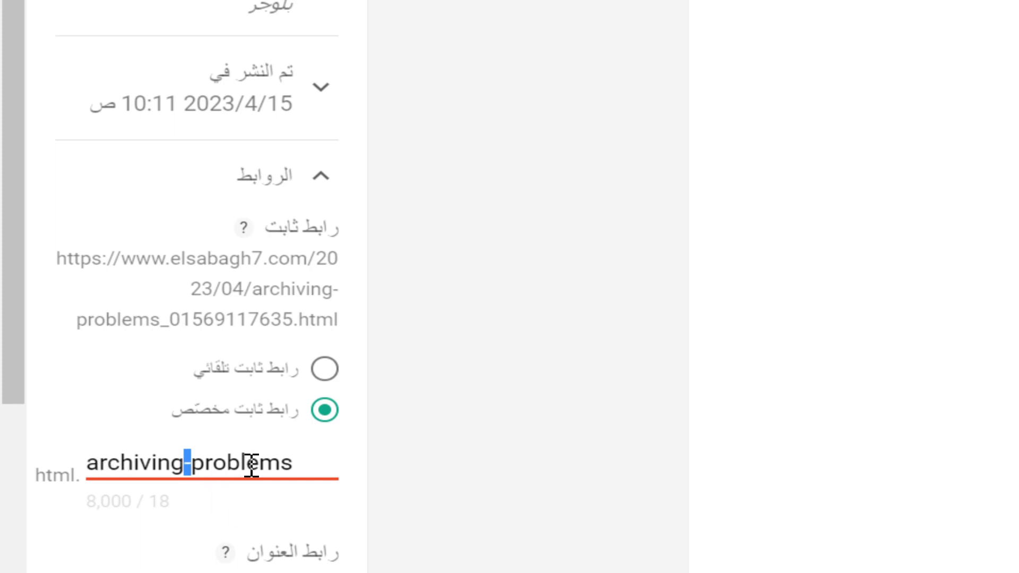
click(295, 466)
text(2)
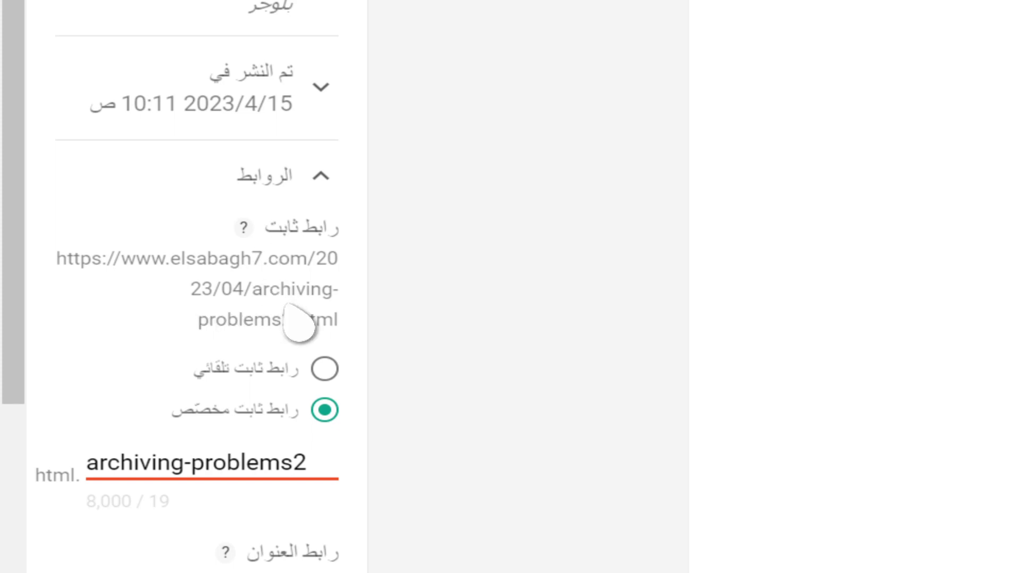
drag(281, 319, 257, 294)
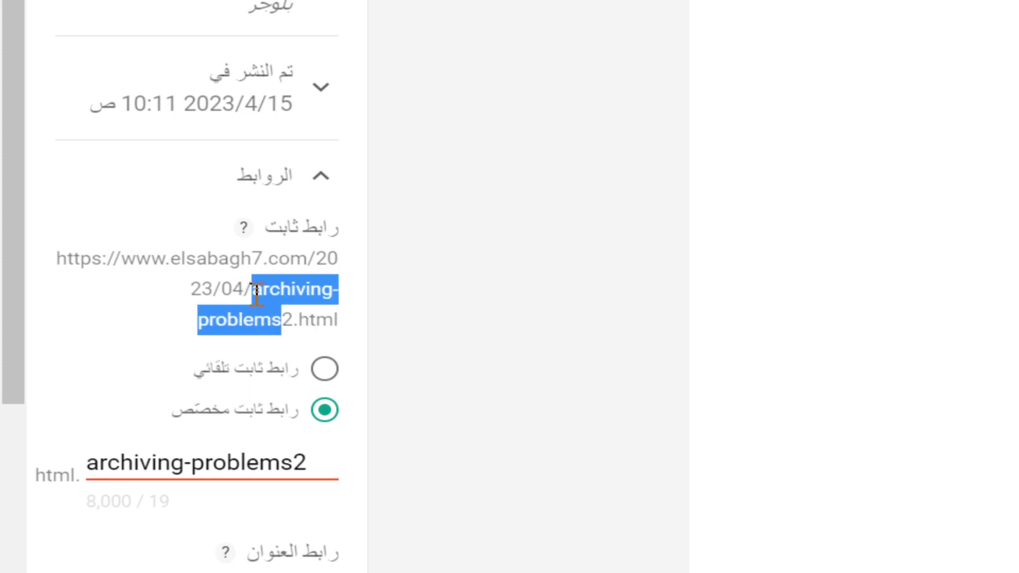
click(207, 475)
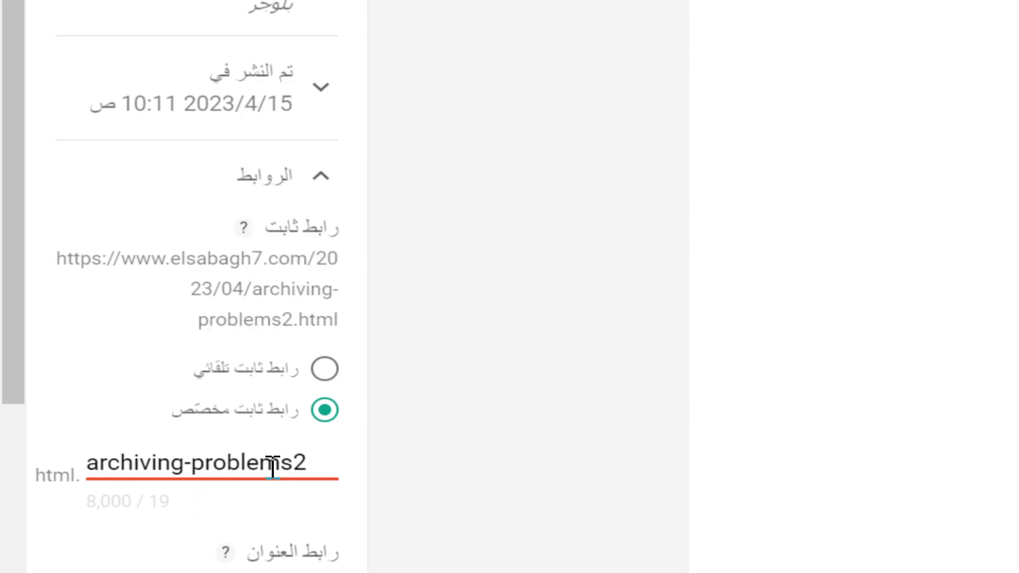
drag(292, 463, 310, 463)
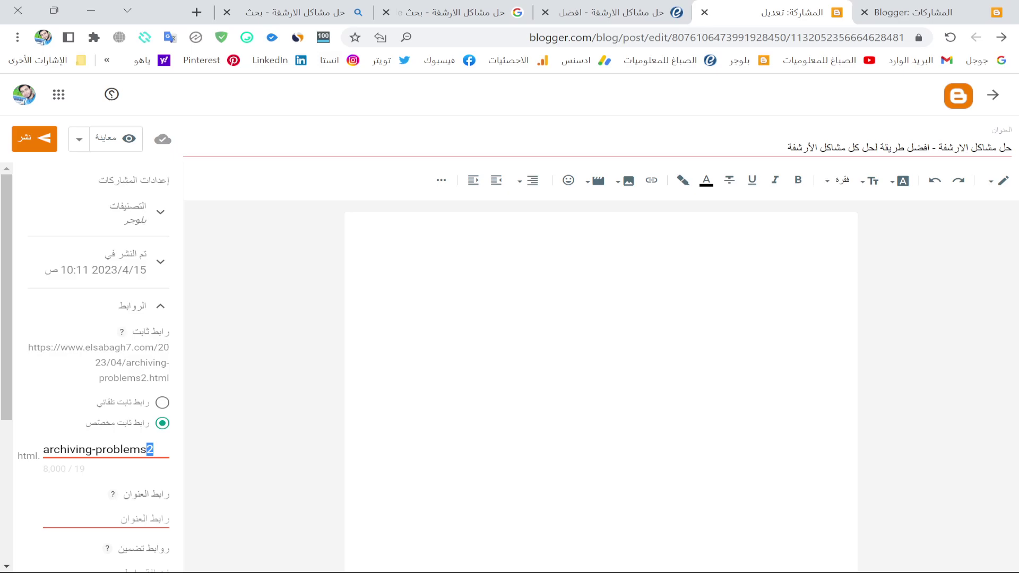
click(130, 307)
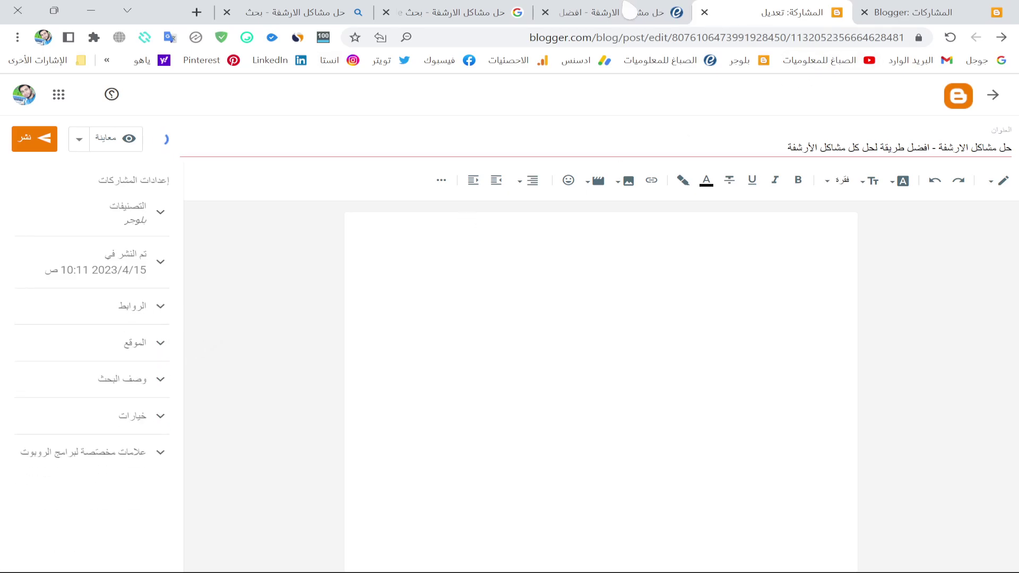
- Check the keyword "حل مشاكل الارشفة" in the published article's title and expand the new post's search description
click(628, 12)
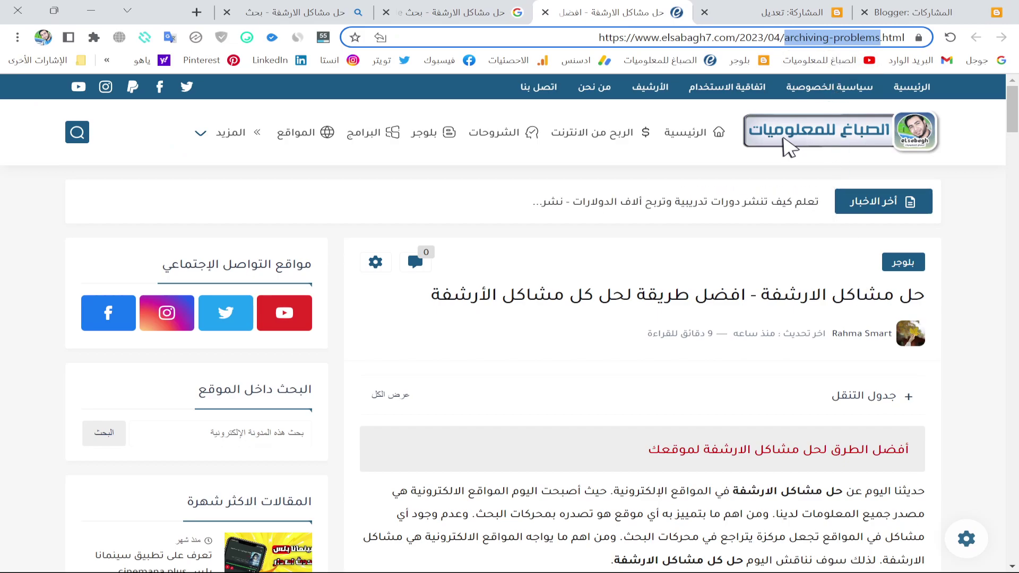
drag(762, 295, 925, 295)
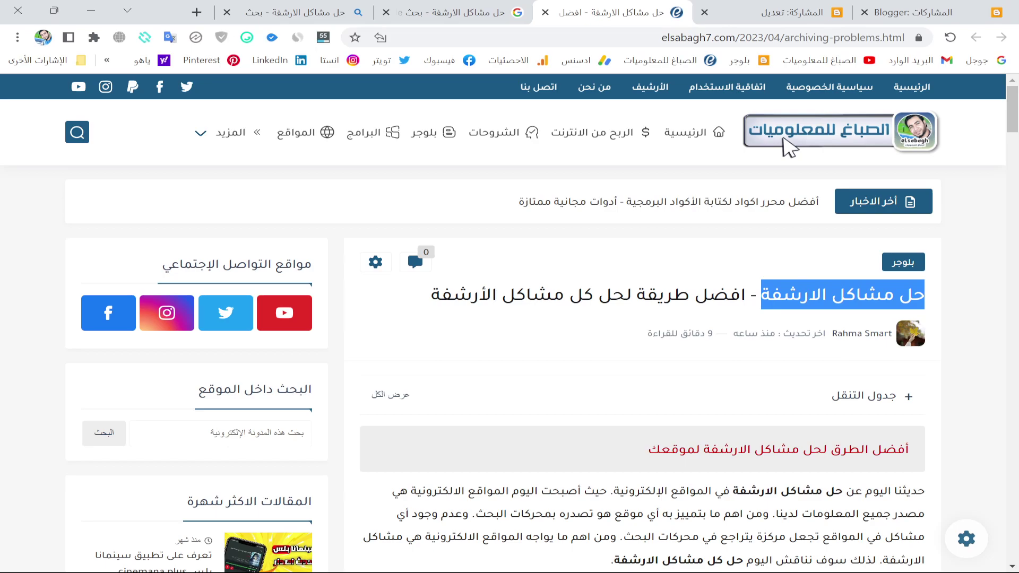
click(820, 16)
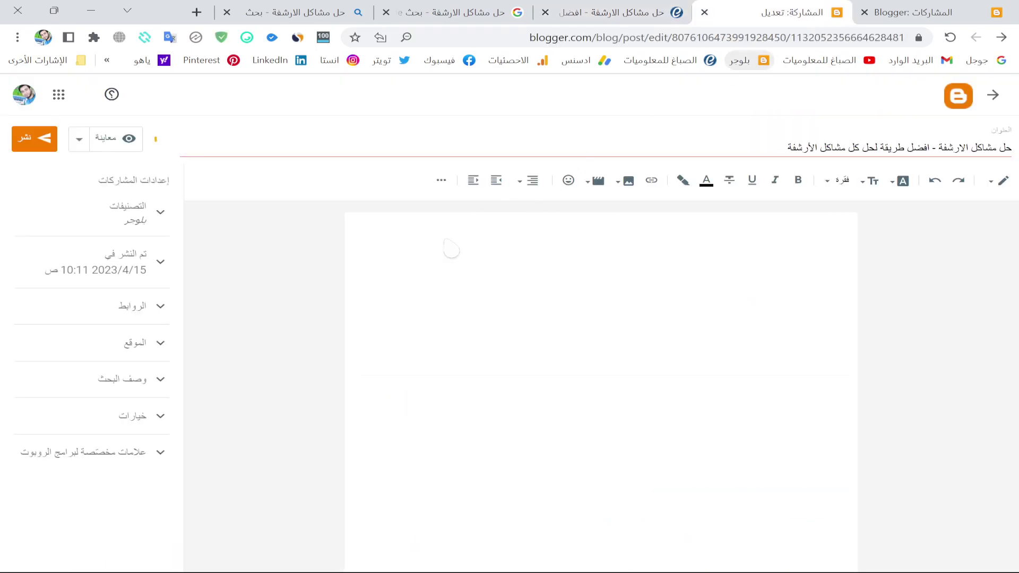
click(113, 396)
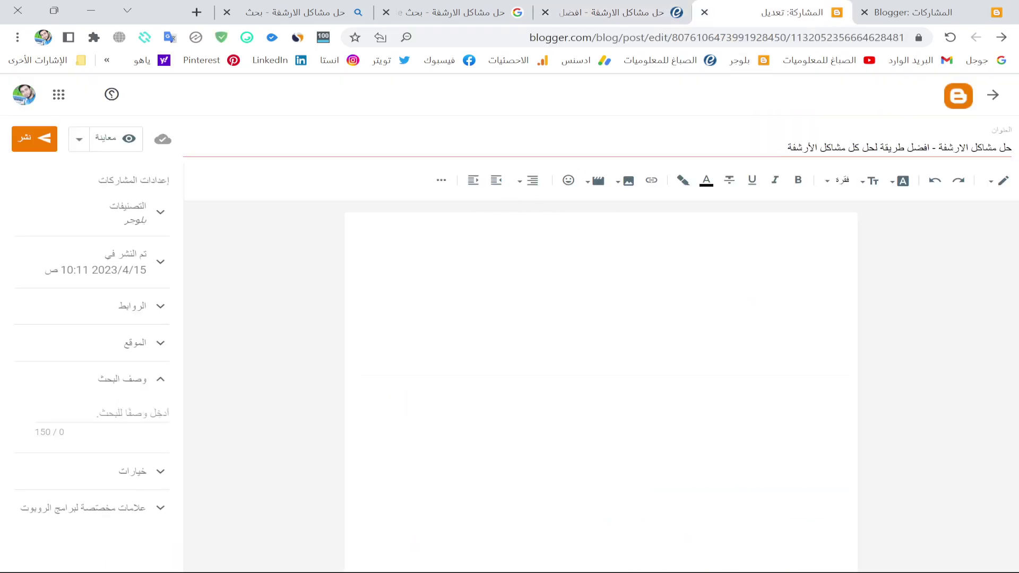
- Open the published "حل مشاكل الارشفة" post for editing and compare its search description with the article's opening paragraph
click(972, 11)
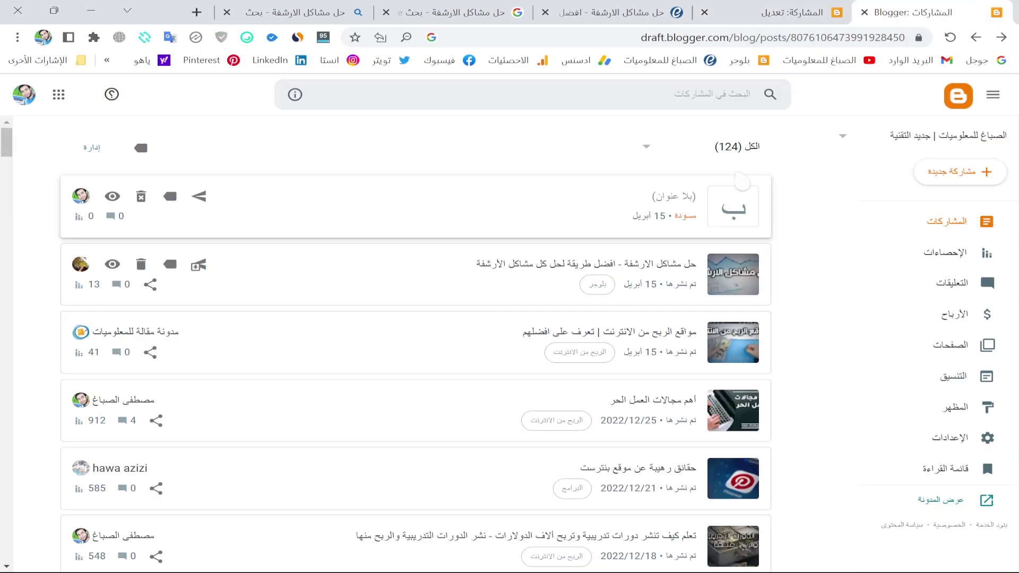
click(575, 279)
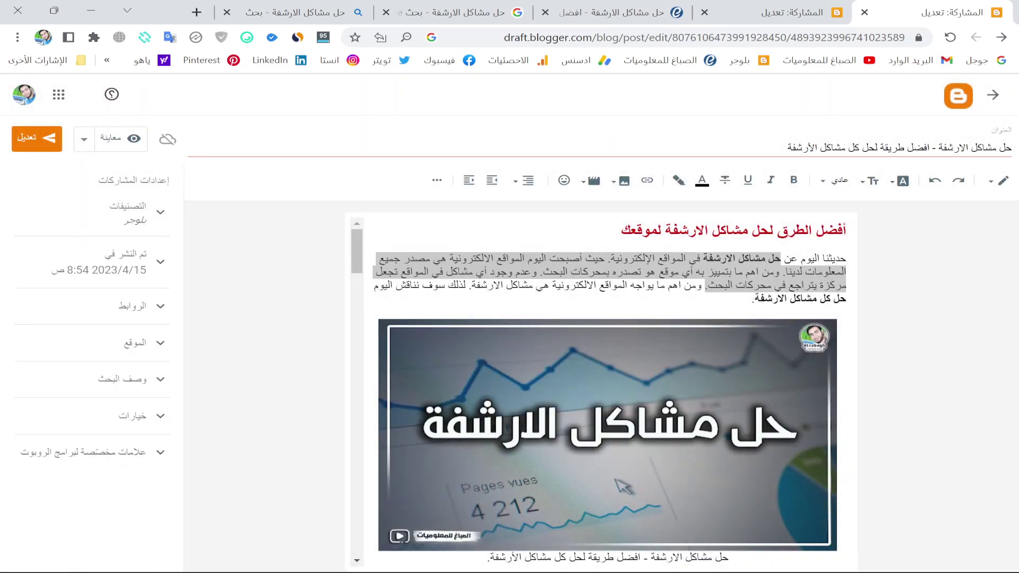
click(751, 298)
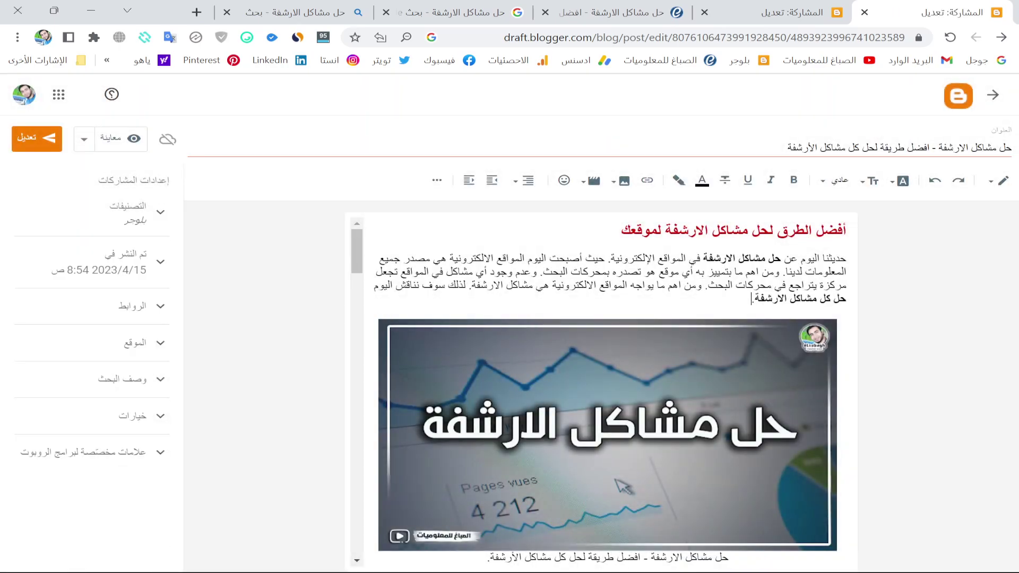
click(128, 384)
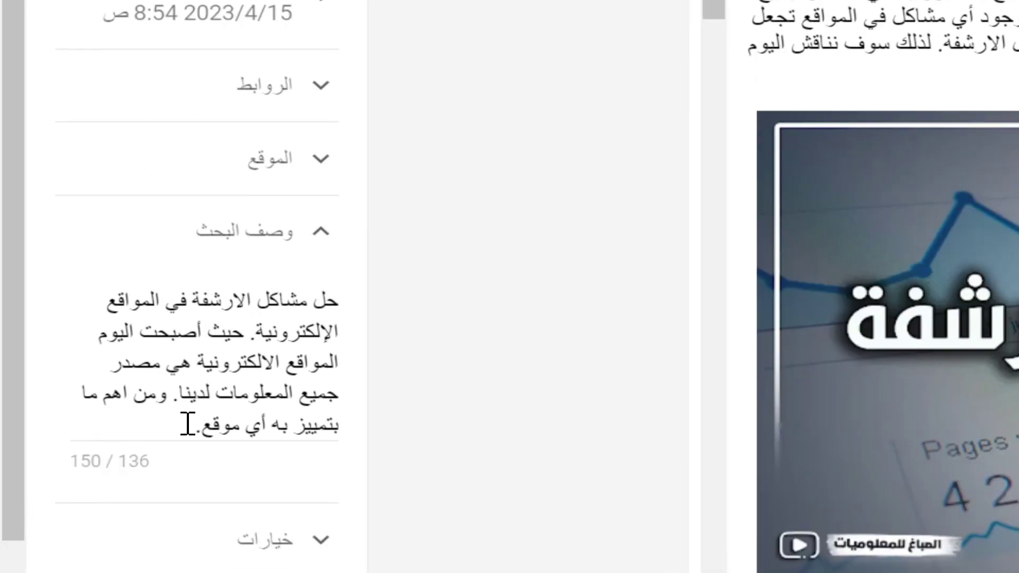
drag(189, 422, 357, 316)
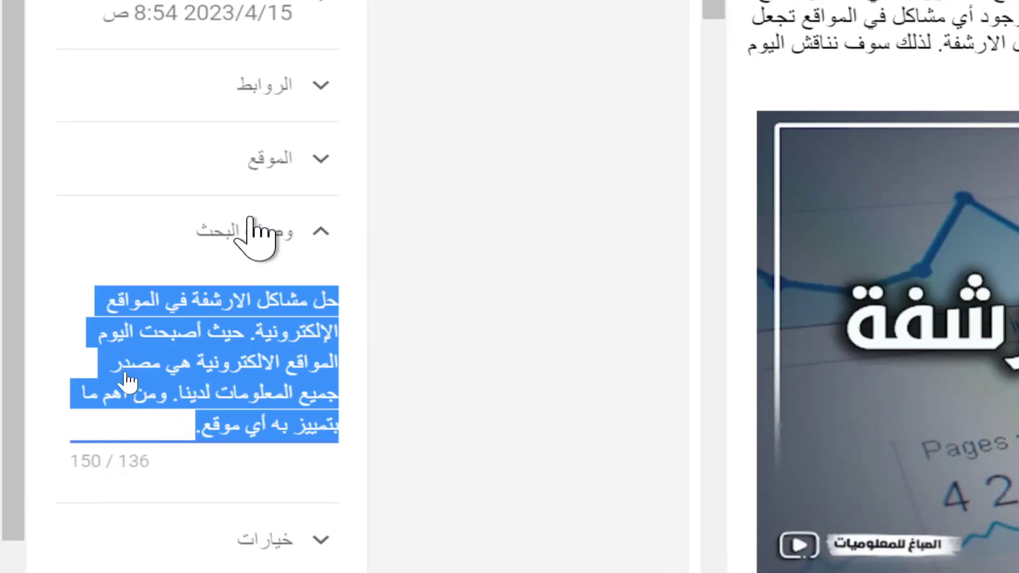
click(321, 231)
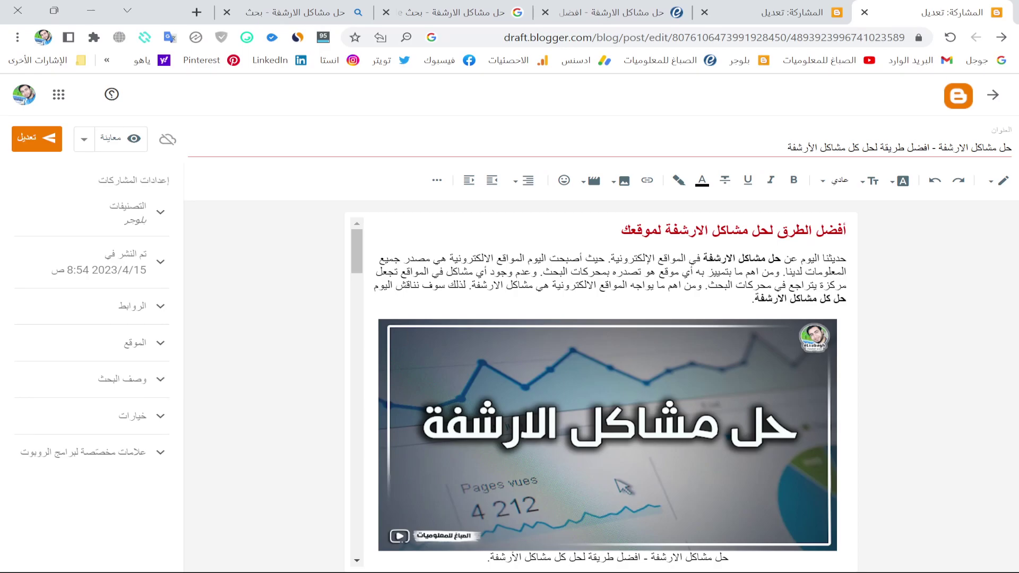
drag(782, 259, 543, 271)
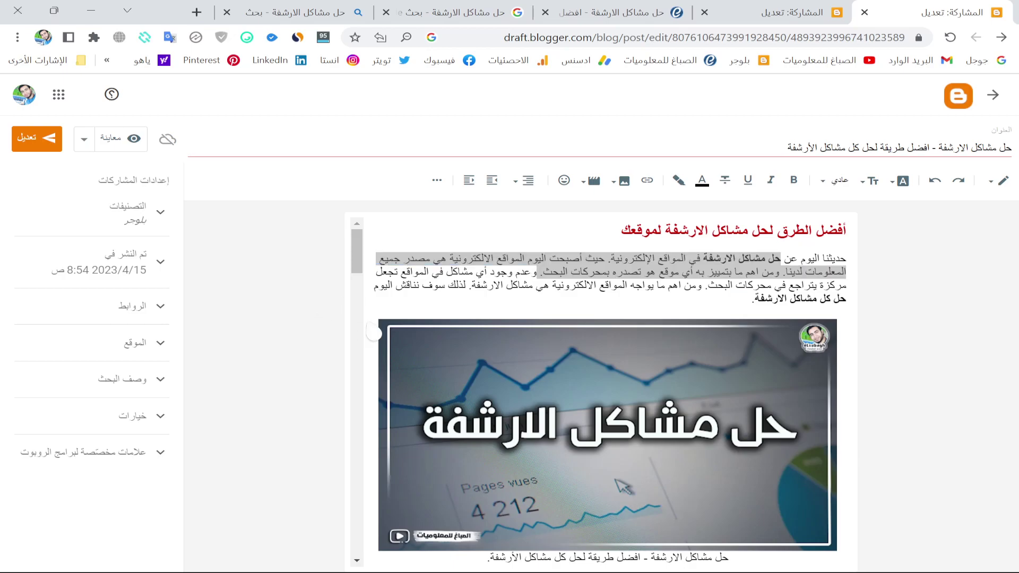
click(330, 306)
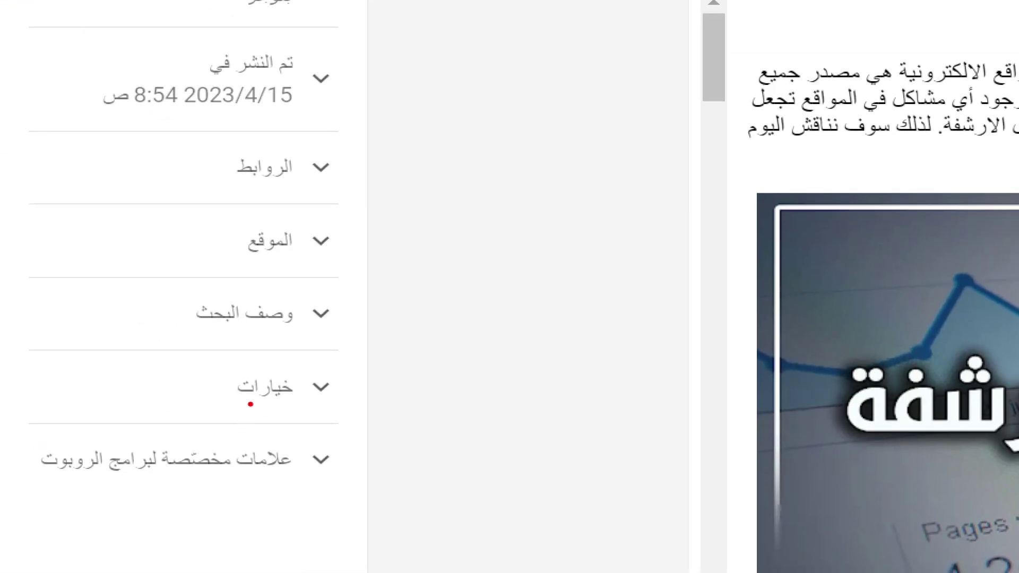
mouse_move(250, 404)
mouse_down()
mouse_move(297, 357)
mouse_move(291, 423)
mouse_up()
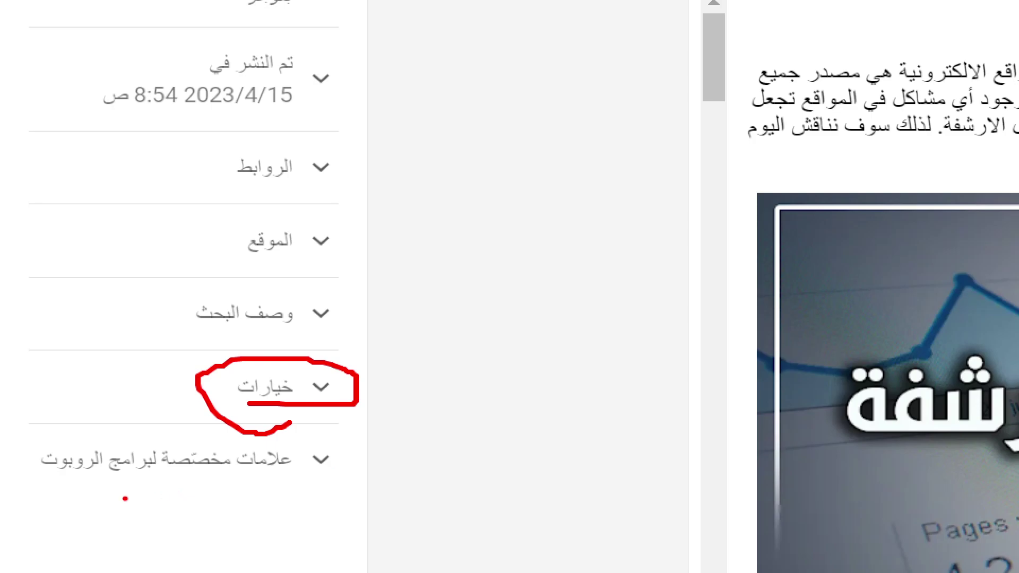
mouse_move(108, 498)
mouse_down()
mouse_move(169, 503)
mouse_move(366, 446)
mouse_move(29, 433)
mouse_move(3, 453)
mouse_up()
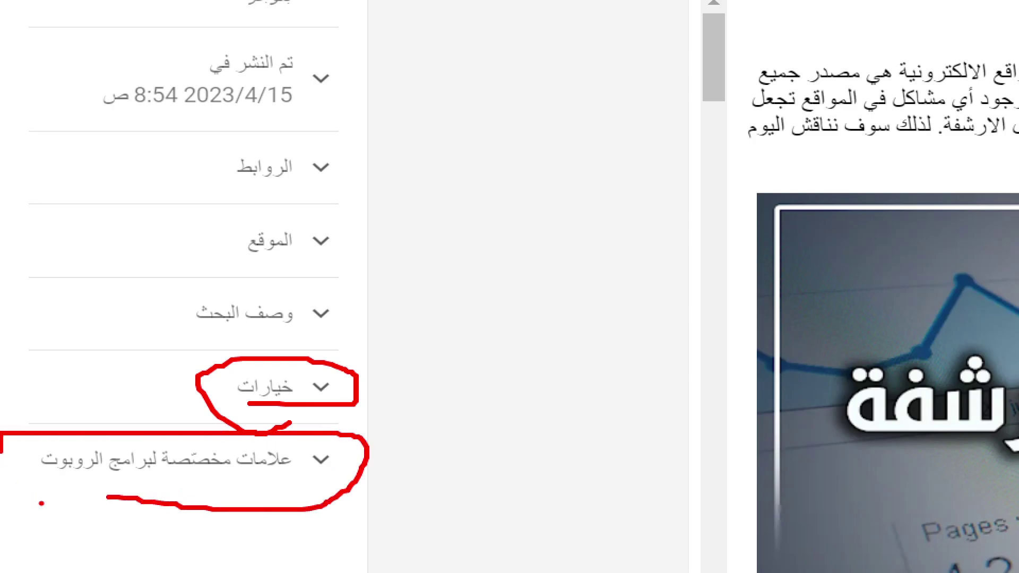
key(Escape)
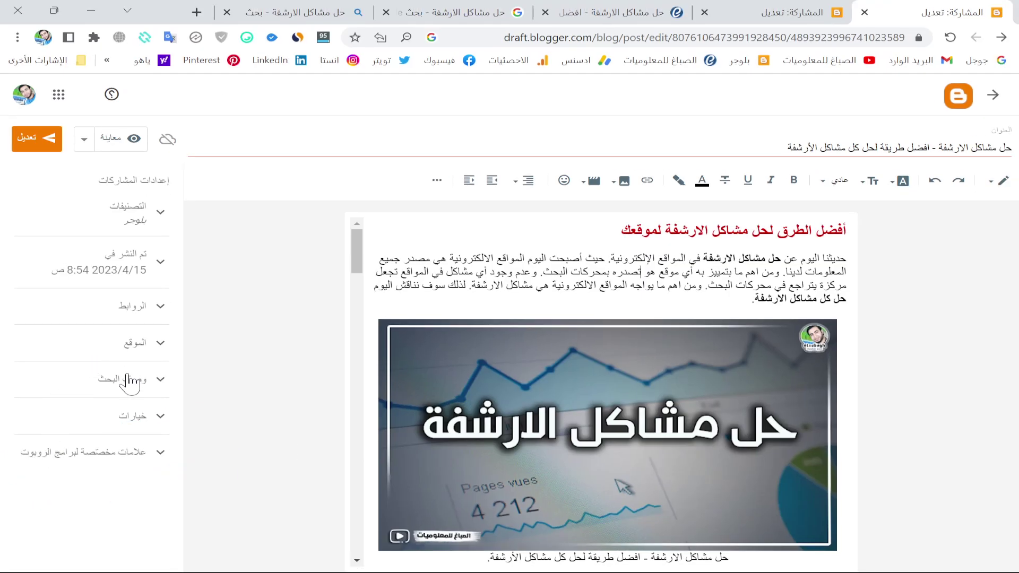
- Review the published post's search description, location and links settings, collapsing each section after viewing it
click(130, 381)
click(116, 378)
click(144, 348)
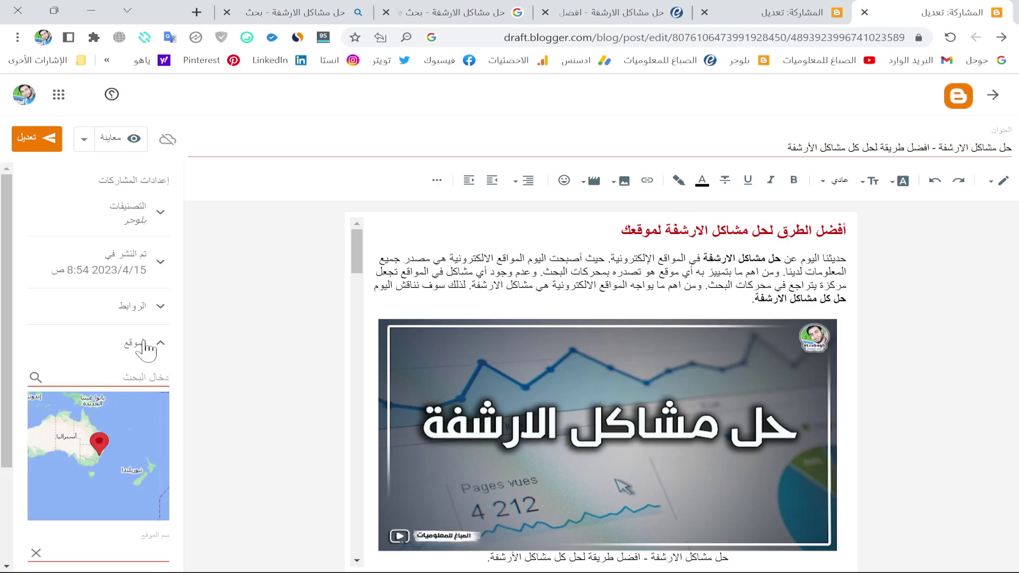
click(142, 345)
key(ctrl+1)
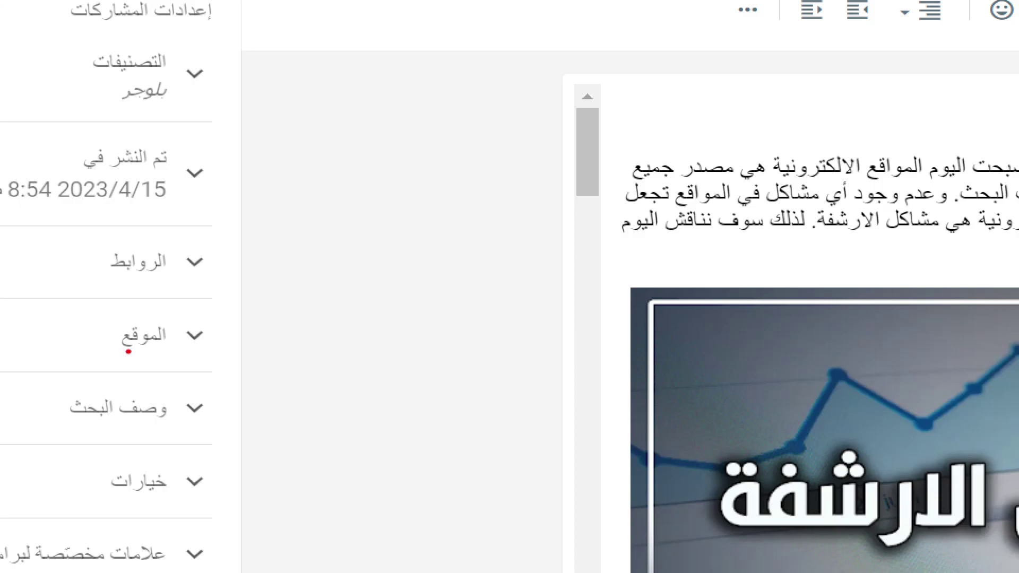
mouse_move(93, 351)
mouse_down()
mouse_move(146, 360)
mouse_move(80, 307)
mouse_move(93, 376)
mouse_up()
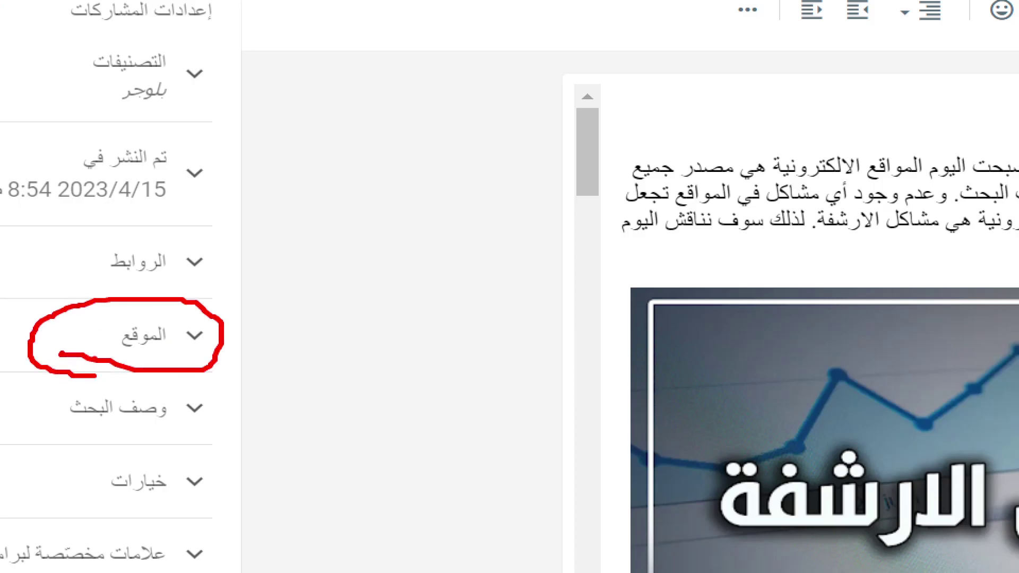
key(Escape)
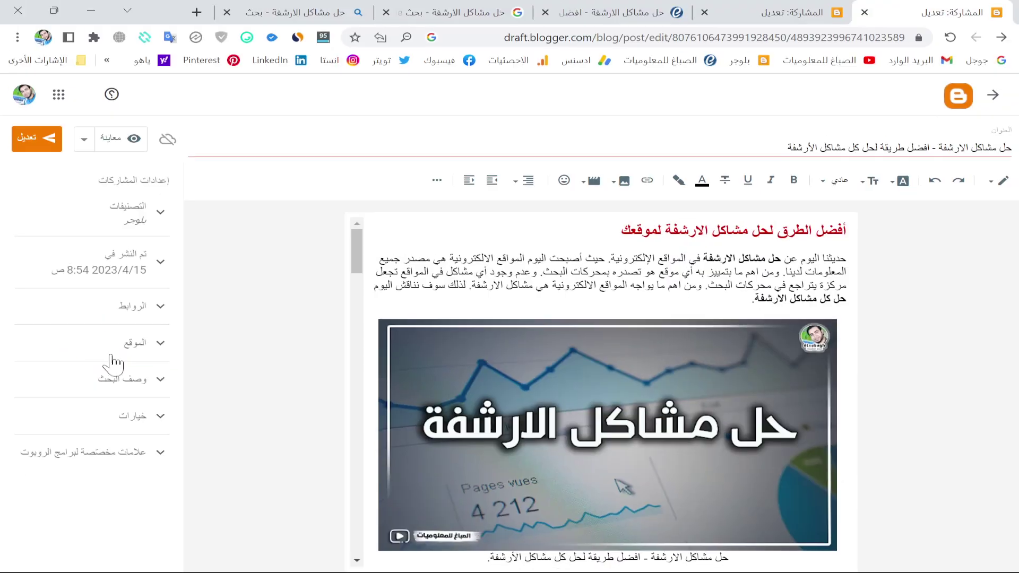
click(141, 314)
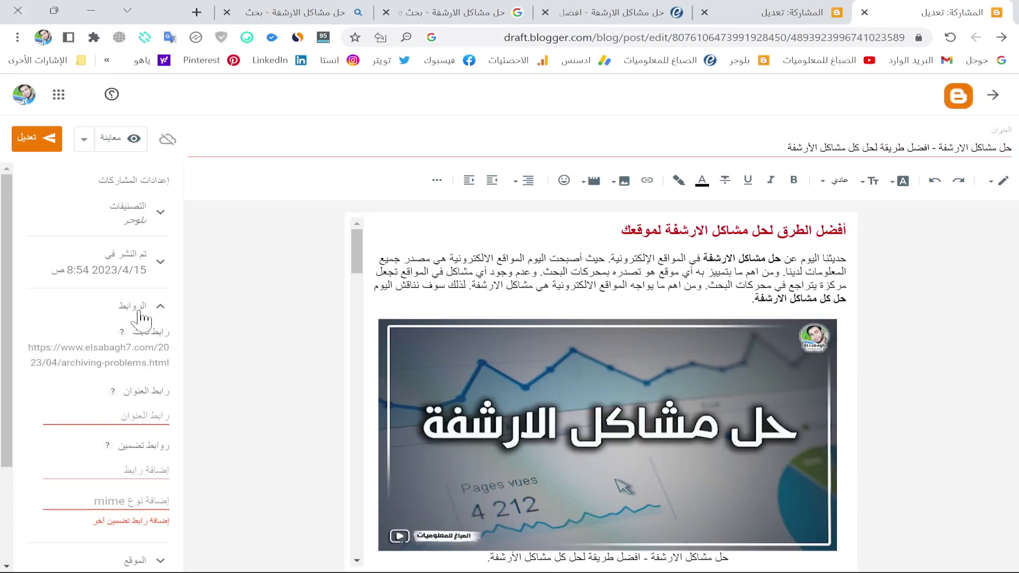
click(140, 313)
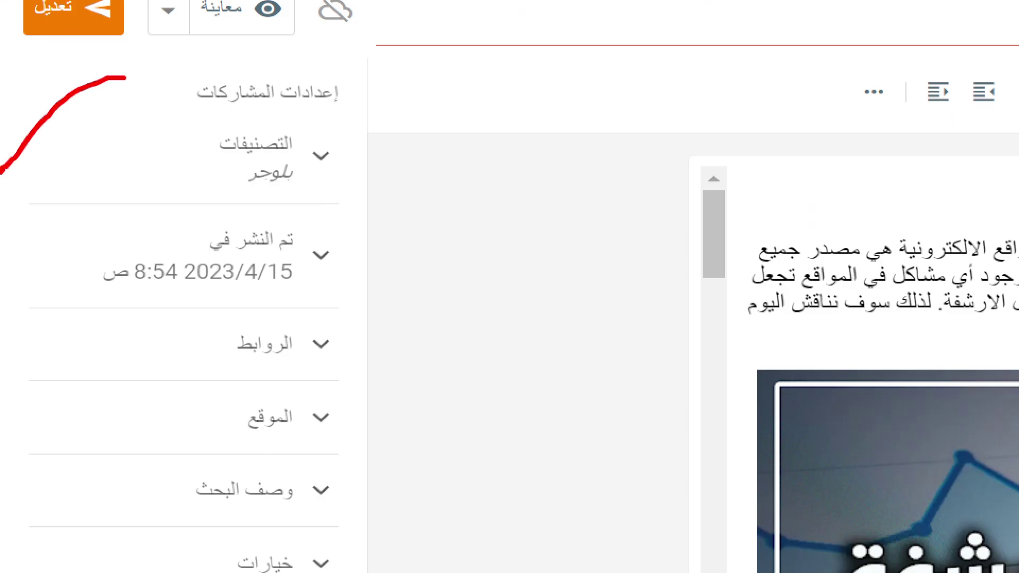
mouse_move(125, 78)
mouse_down()
mouse_move(382, 250)
mouse_move(347, 570)
mouse_move(2, 207)
mouse_move(37, 33)
mouse_up()
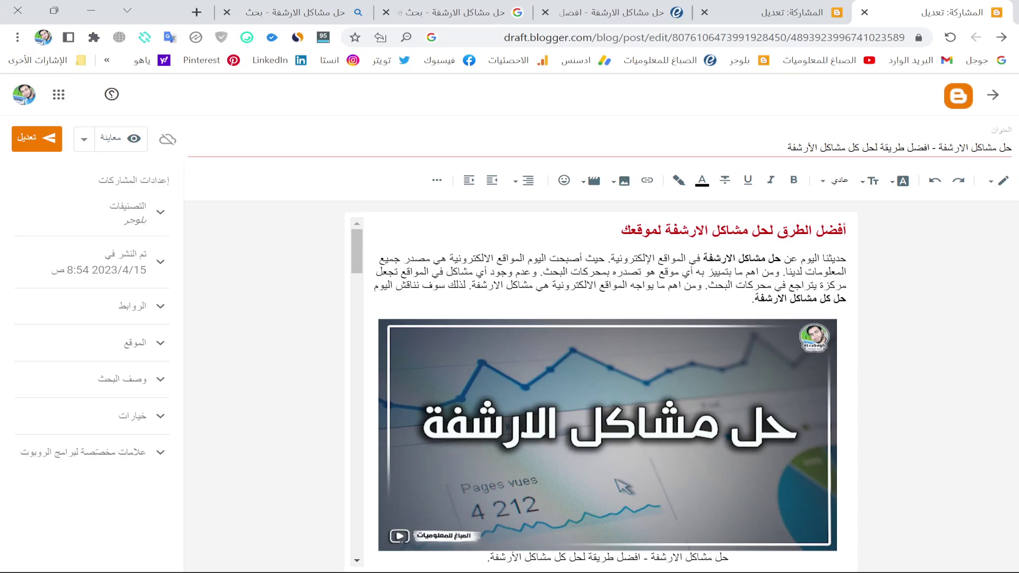
- Copy the entire body of the published "حل مشاكل الارشفة" article and paste it into the new post
key(ctrl+a)
right_click(762, 262)
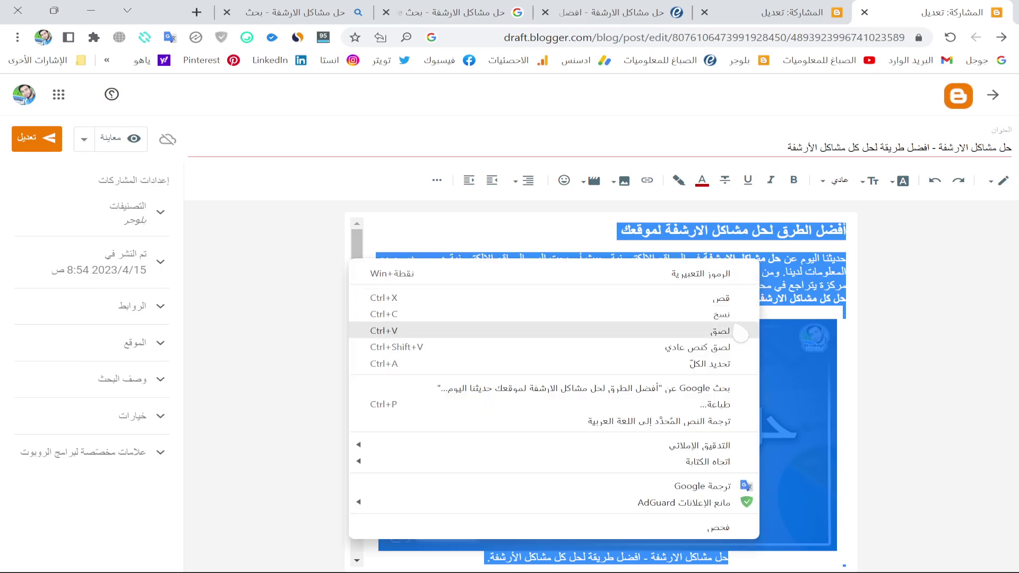
click(740, 319)
click(791, 12)
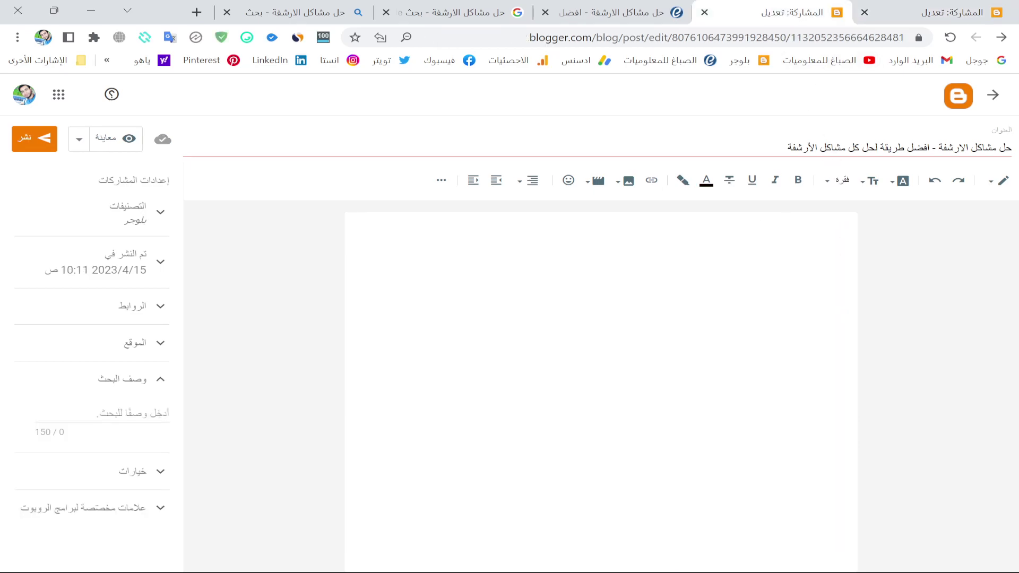
right_click(801, 248)
click(775, 365)
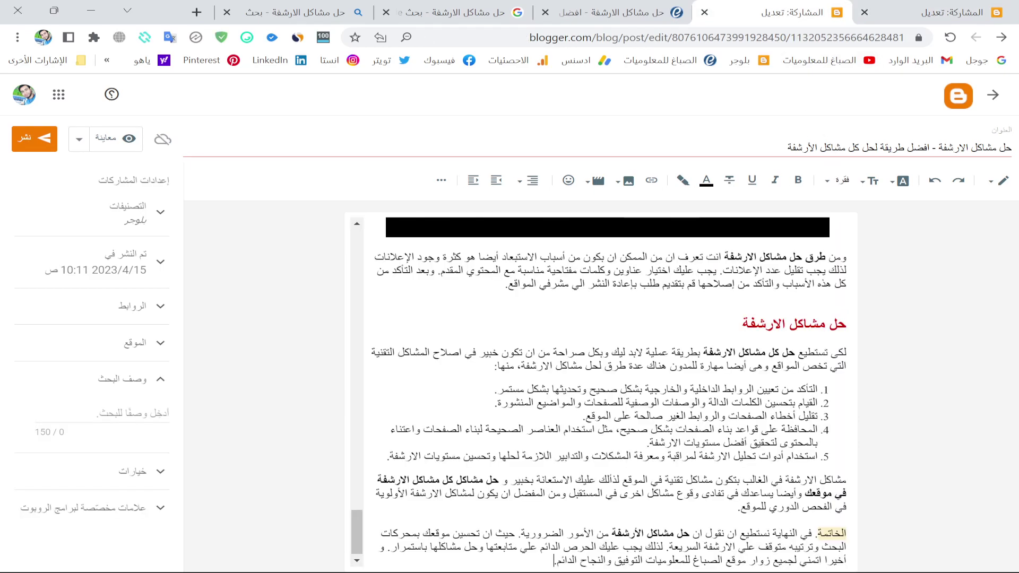
- Select all of the pasted article in the new post and clear its formatting
click(742, 323)
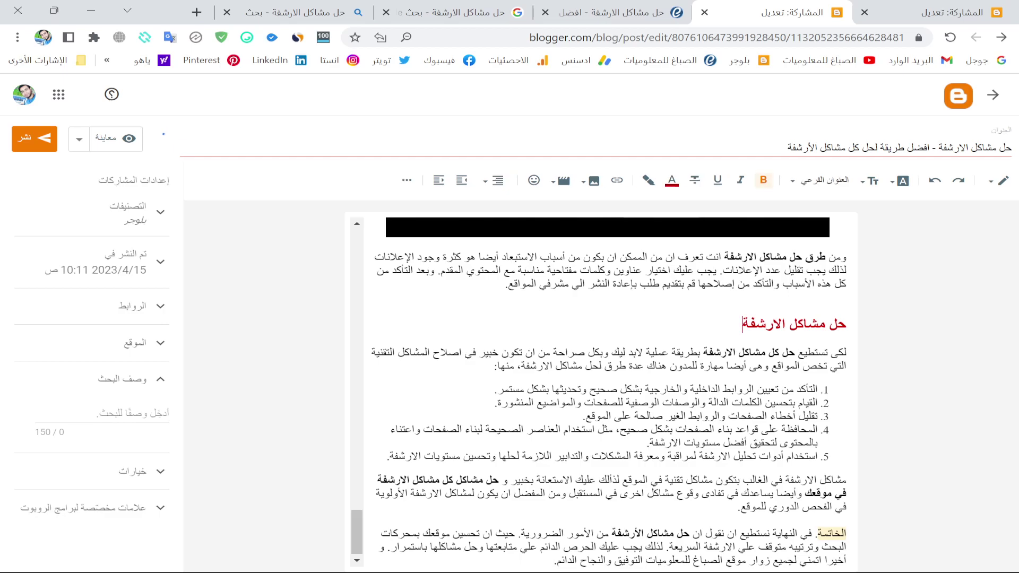
key(ctrl+a)
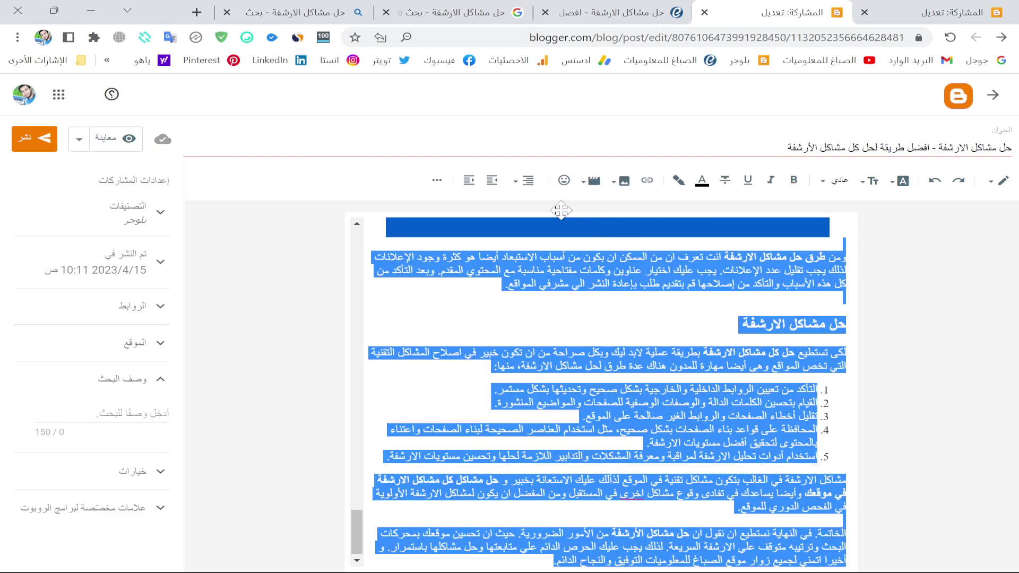
click(335, 216)
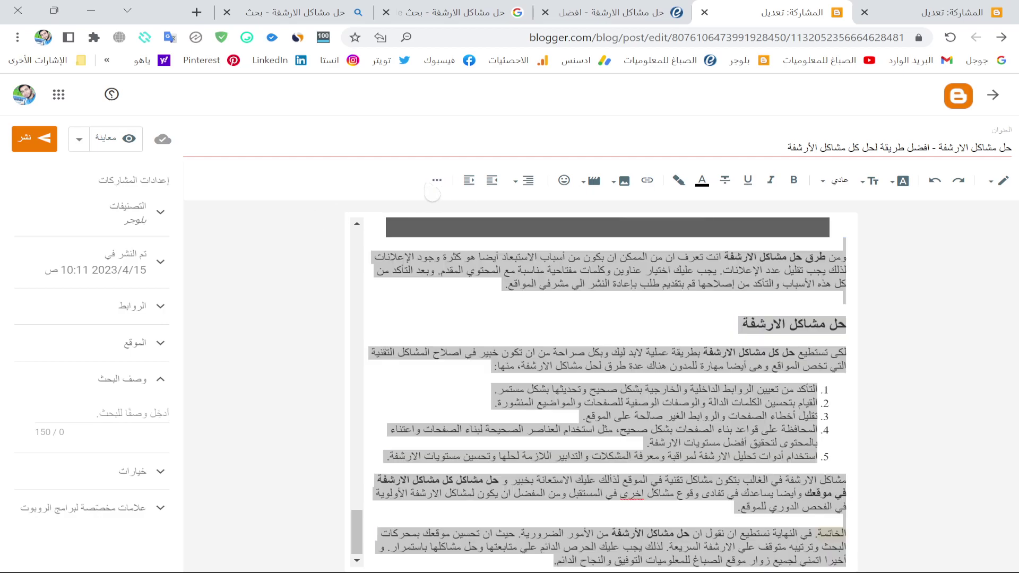
click(437, 180)
click(207, 212)
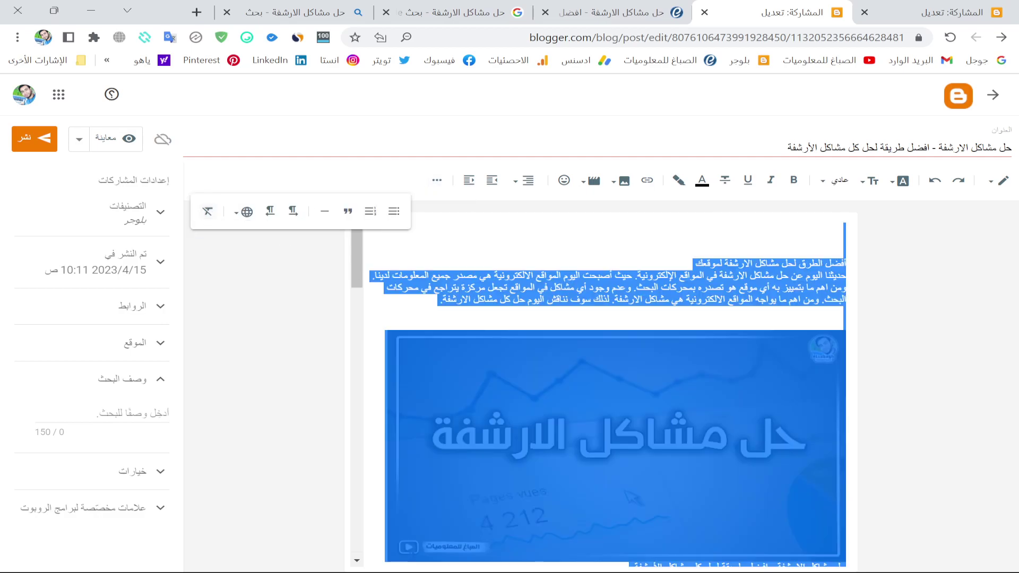
- Delete the empty lines above the article's first line and the extra blank line above the image
click(844, 240)
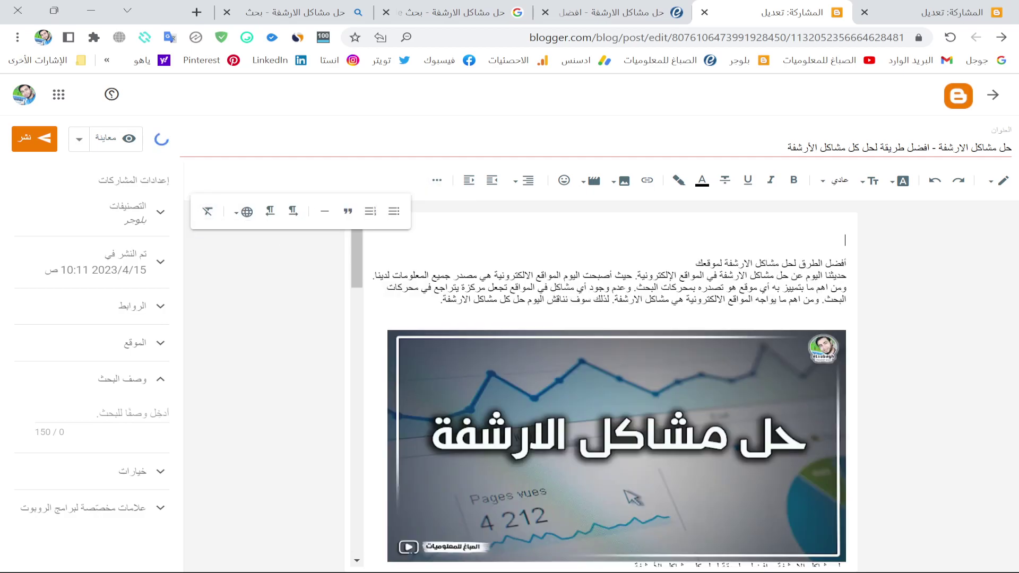
key(Delete)
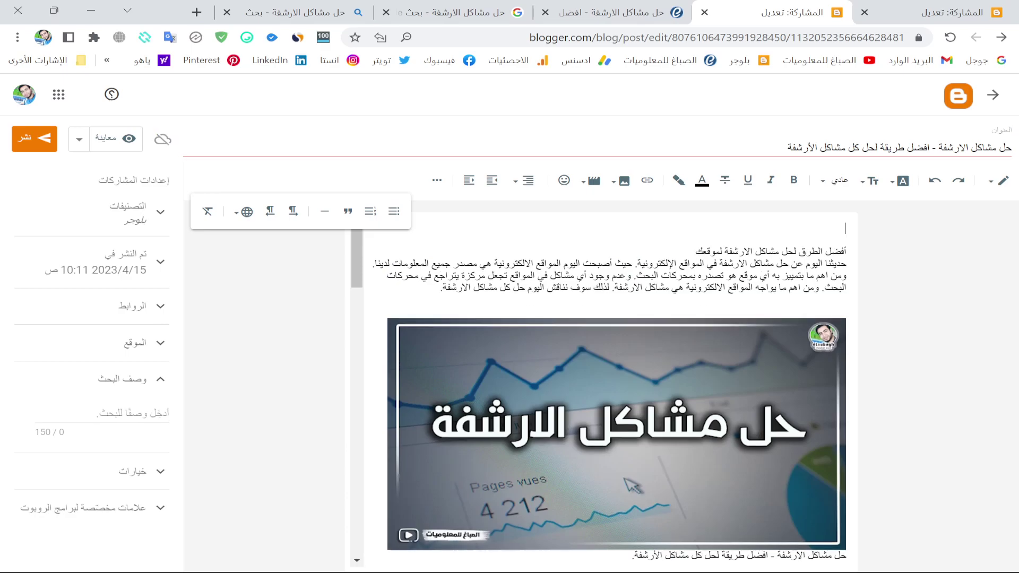
key(Delete)
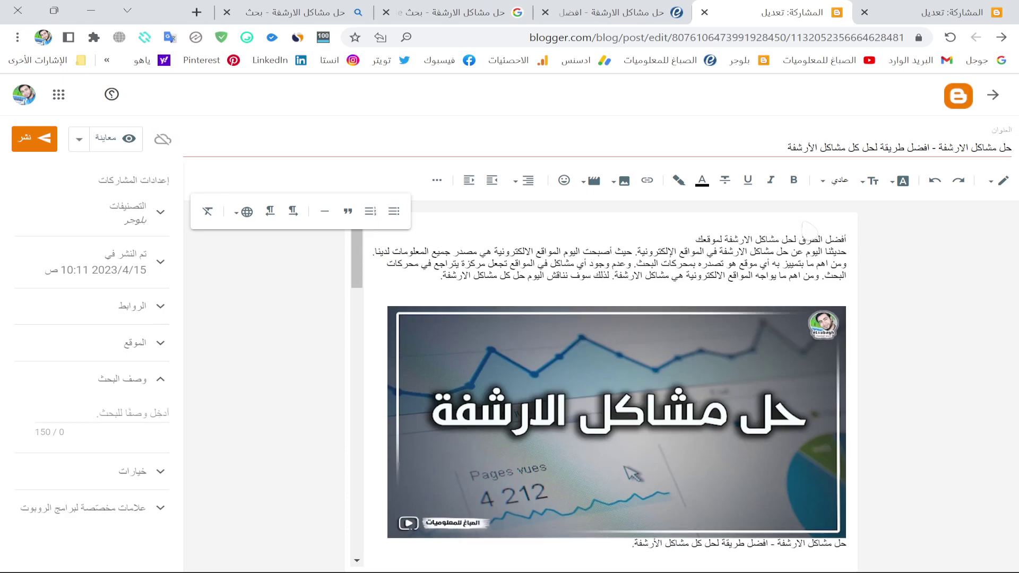
key(Delete)
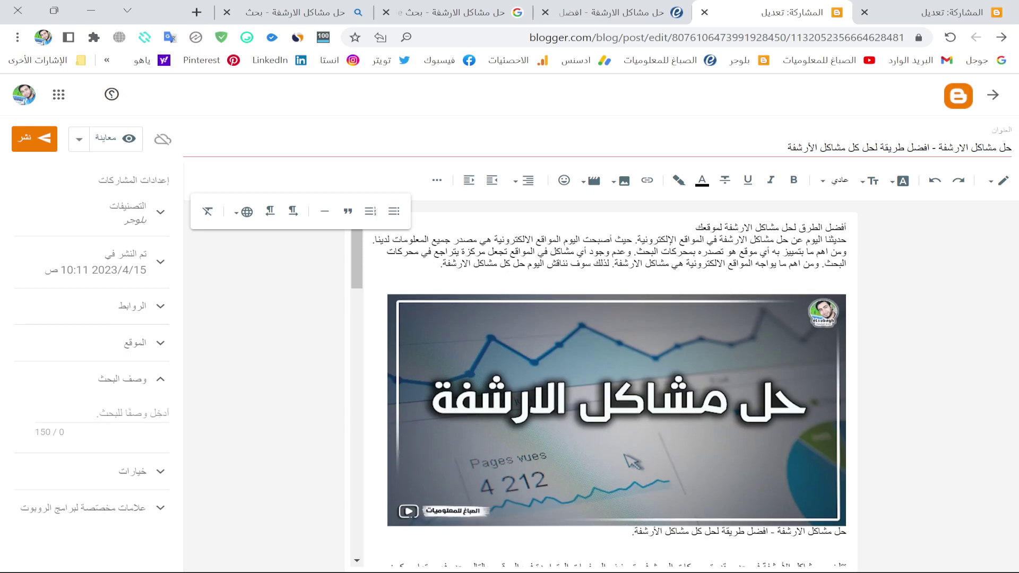
click(437, 180)
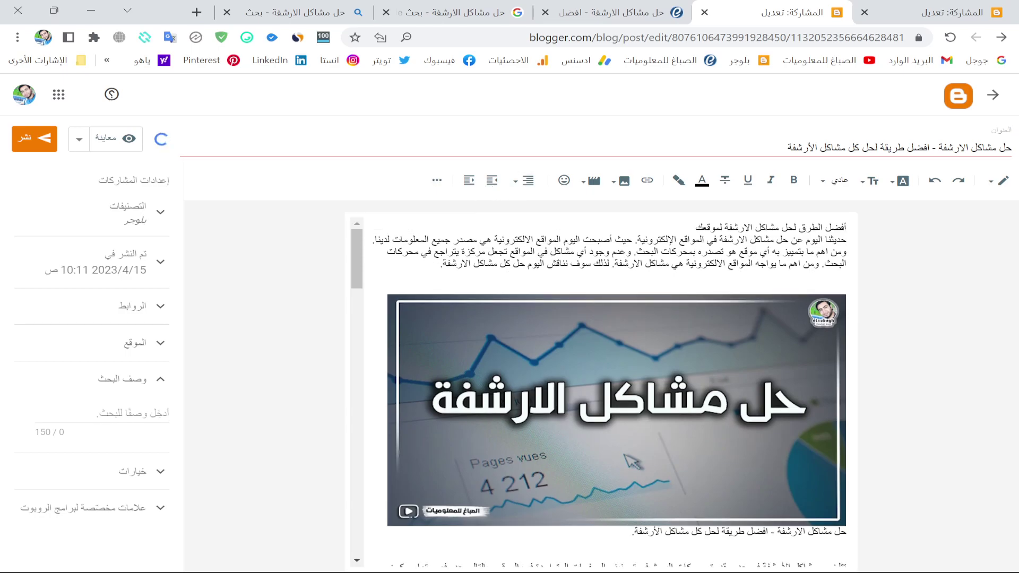
key(Delete)
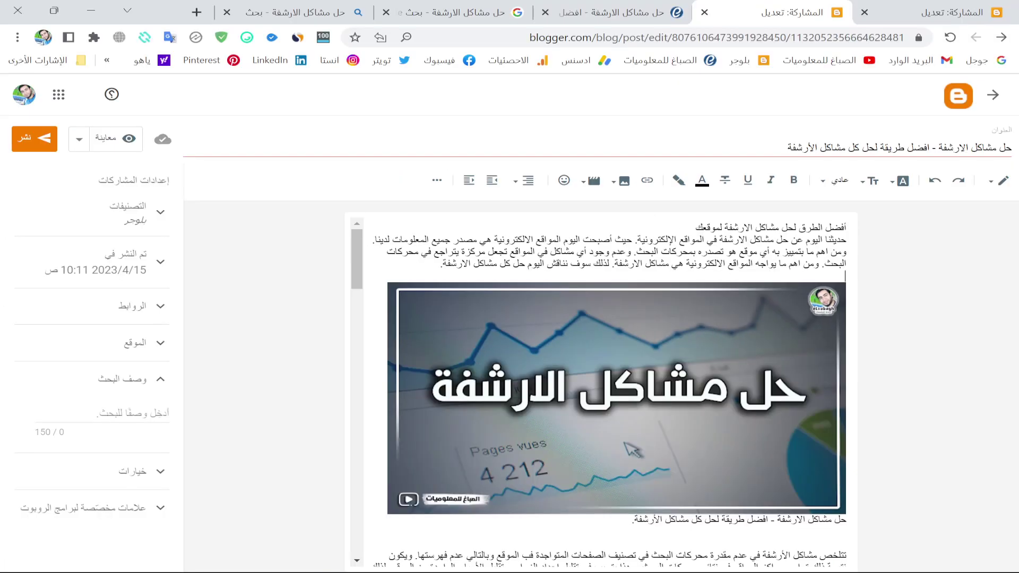
- Format the opening line "أفضل الطرق لحل مشاكل الارشفة لموقعك" as a subheading (العنوان الفرعي)
triple_click(788, 227)
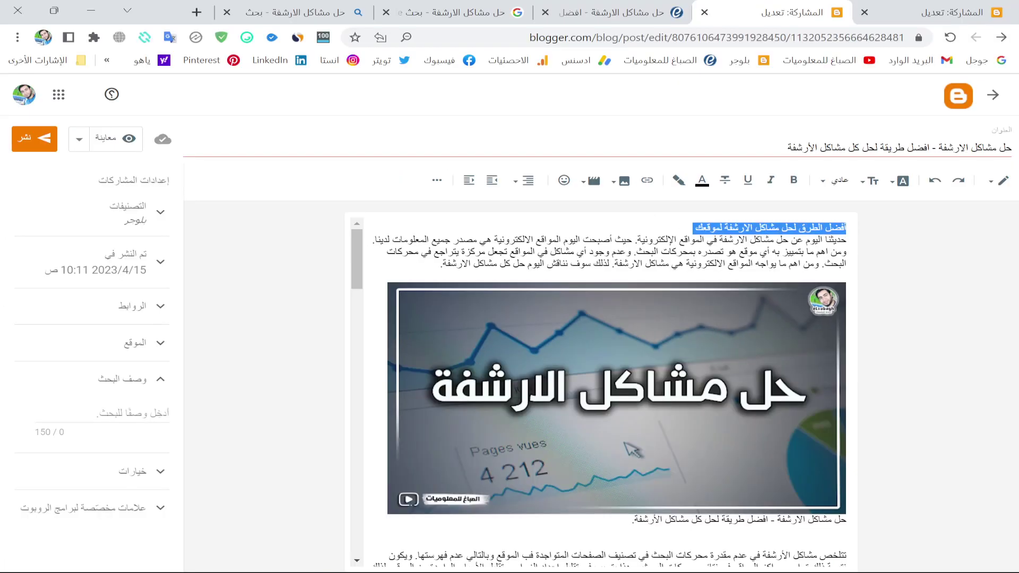
click(843, 186)
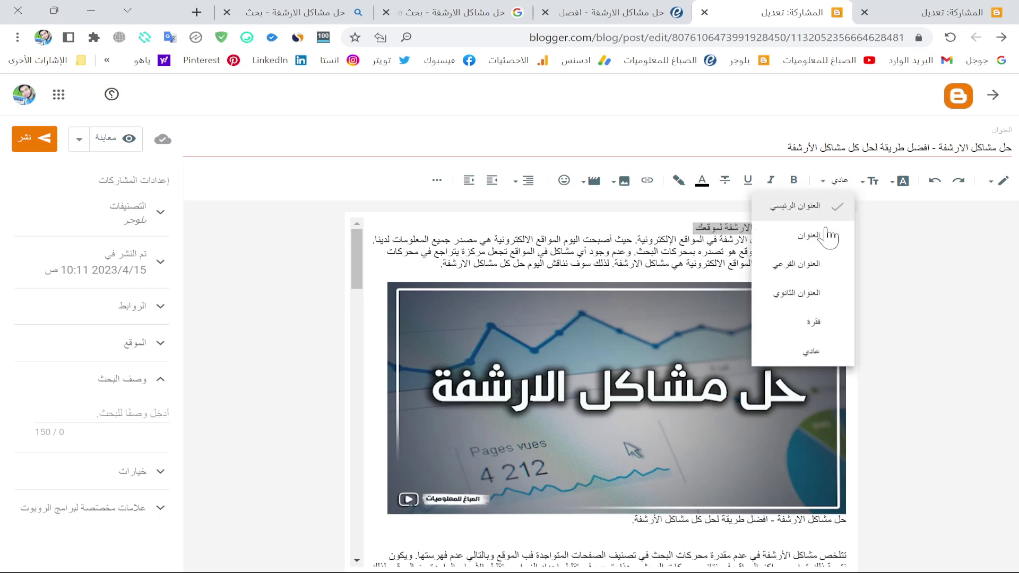
click(807, 264)
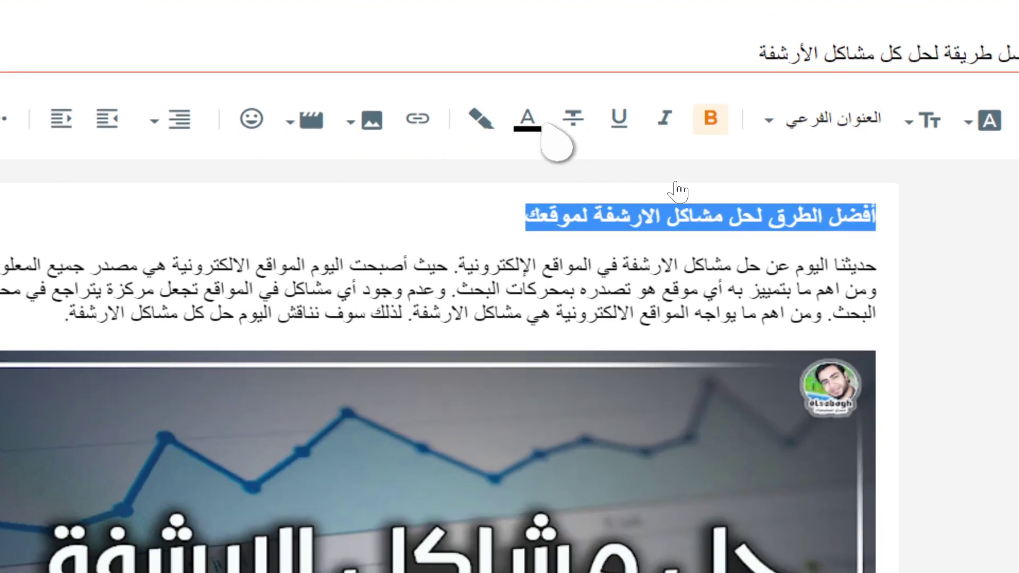
- Color the opening subheading dark red, RGB (204, 0, 0), and set its font size to large (كبير)
click(527, 121)
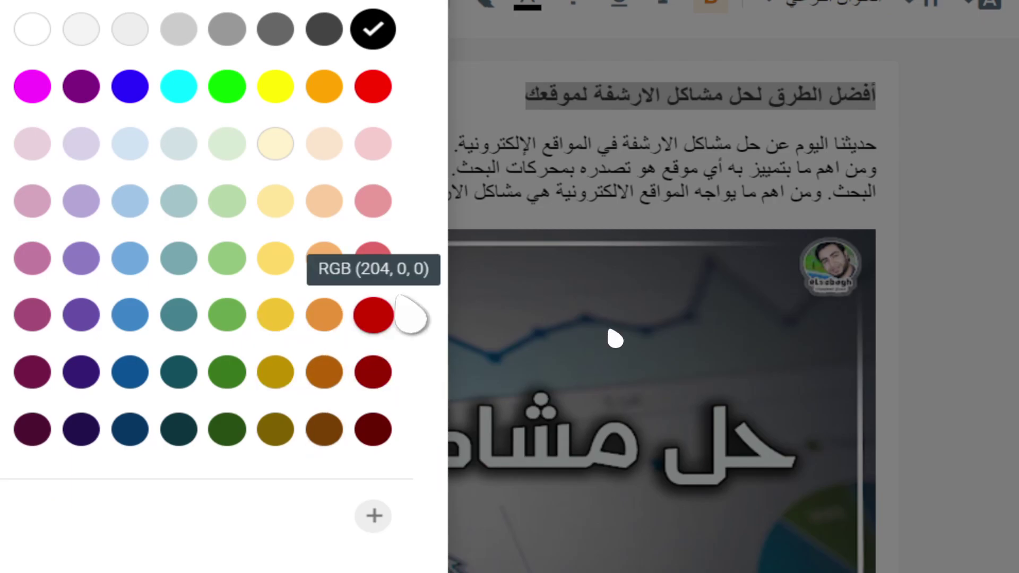
click(373, 316)
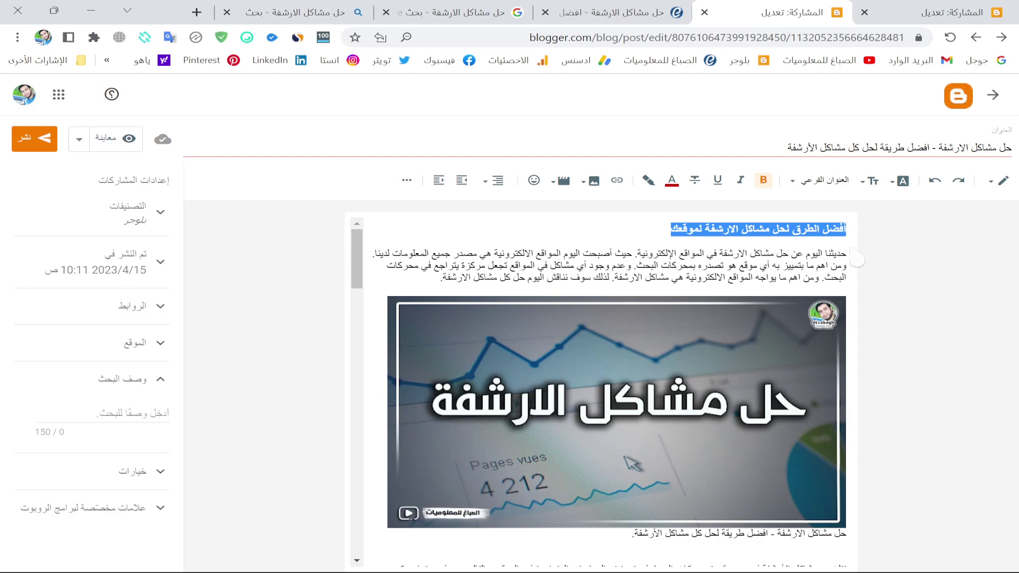
click(867, 181)
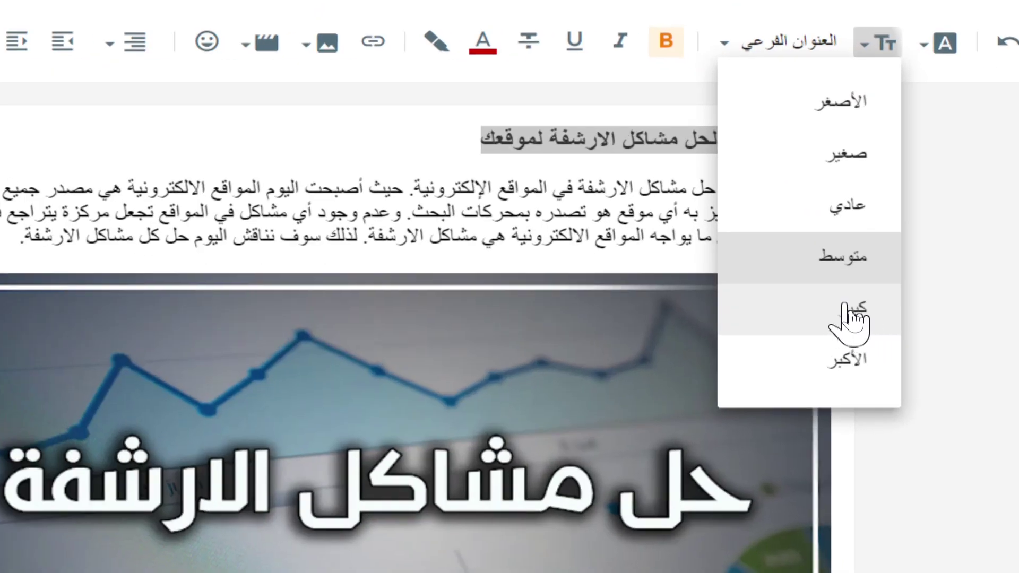
click(849, 313)
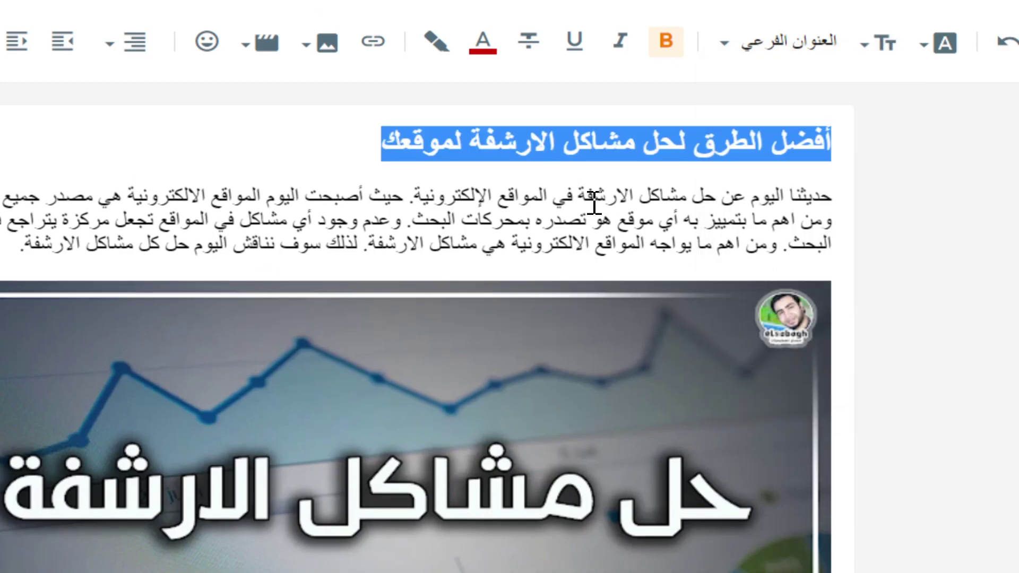
click(573, 196)
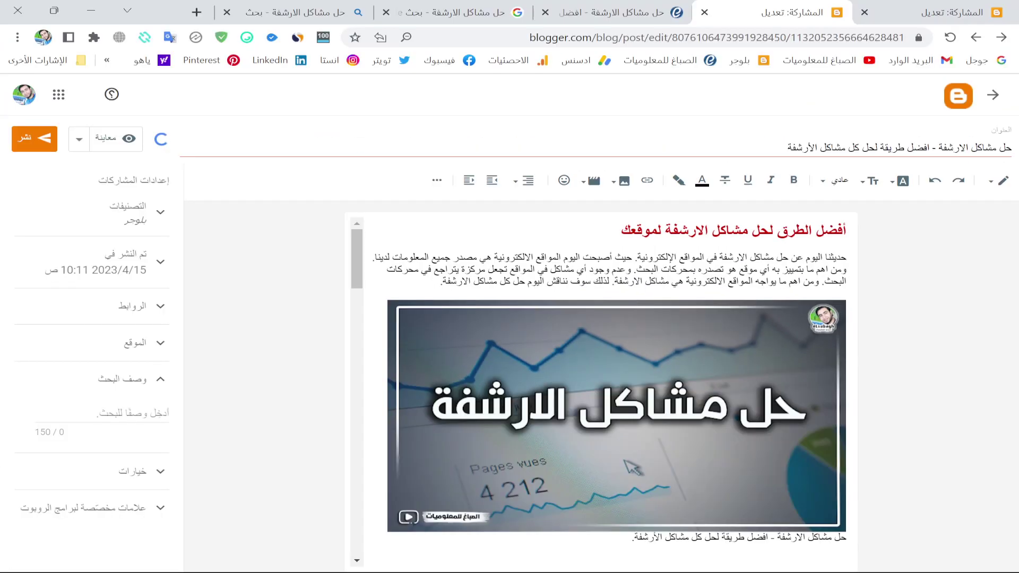
- Examine the article's opening paragraph and the text below the image
drag(441, 282, 857, 272)
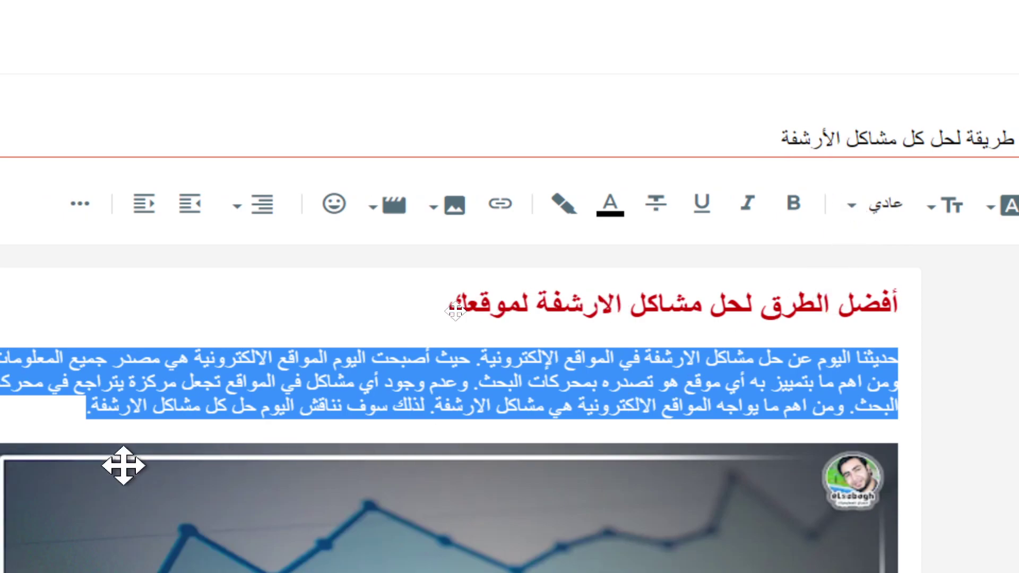
click(418, 393)
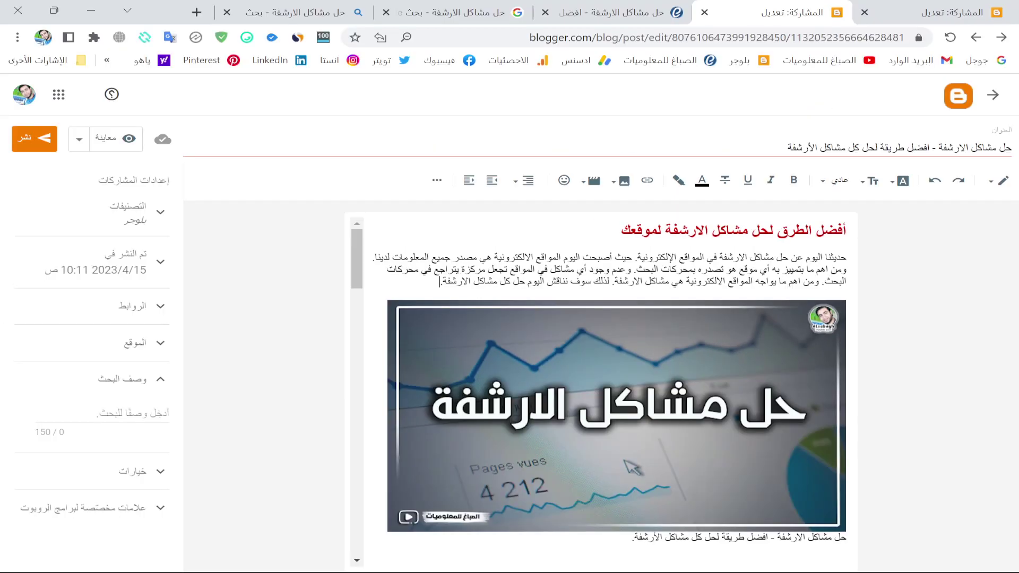
scroll(750, 289, down, 1)
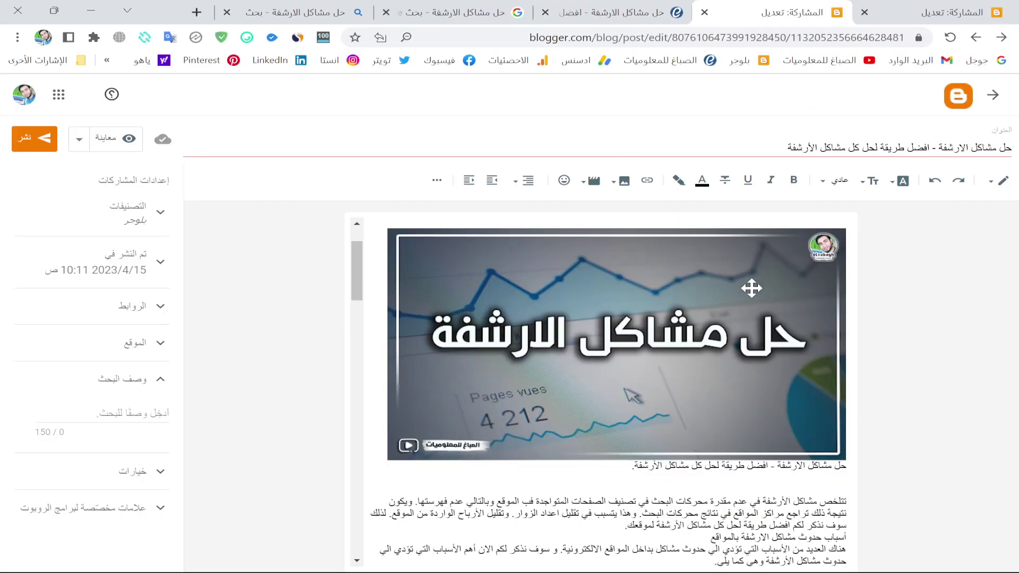
- Delete the image below the opening paragraph together with its caption line and the extra blank lines
click(695, 341)
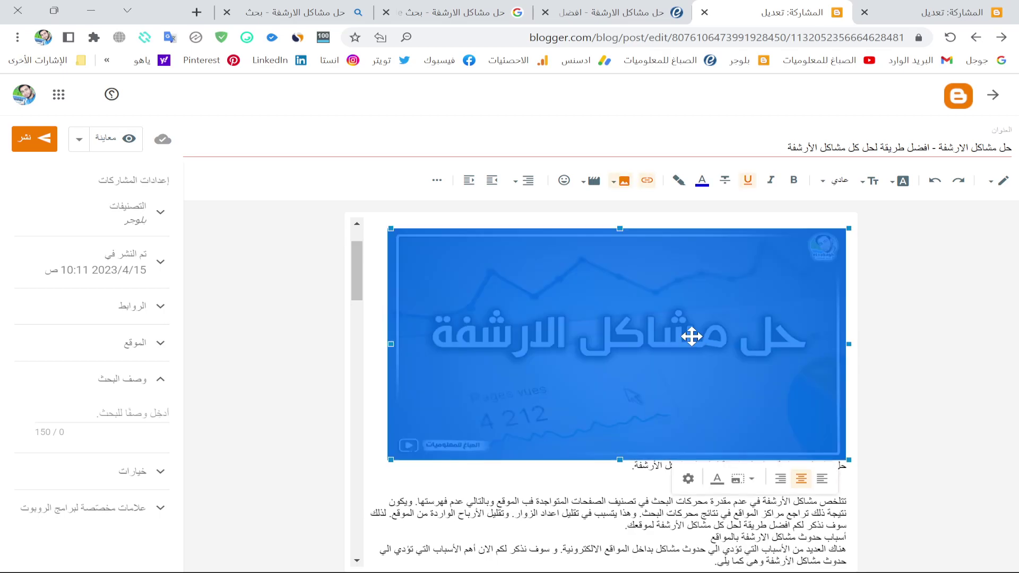
key(Delete)
key(shift+Down)
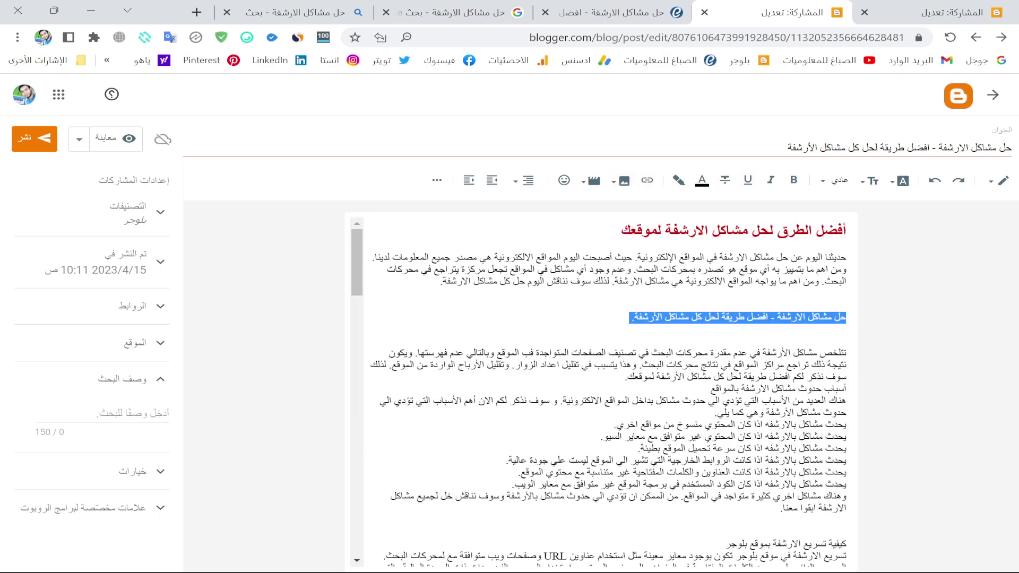
key(Delete)
key(Delete)
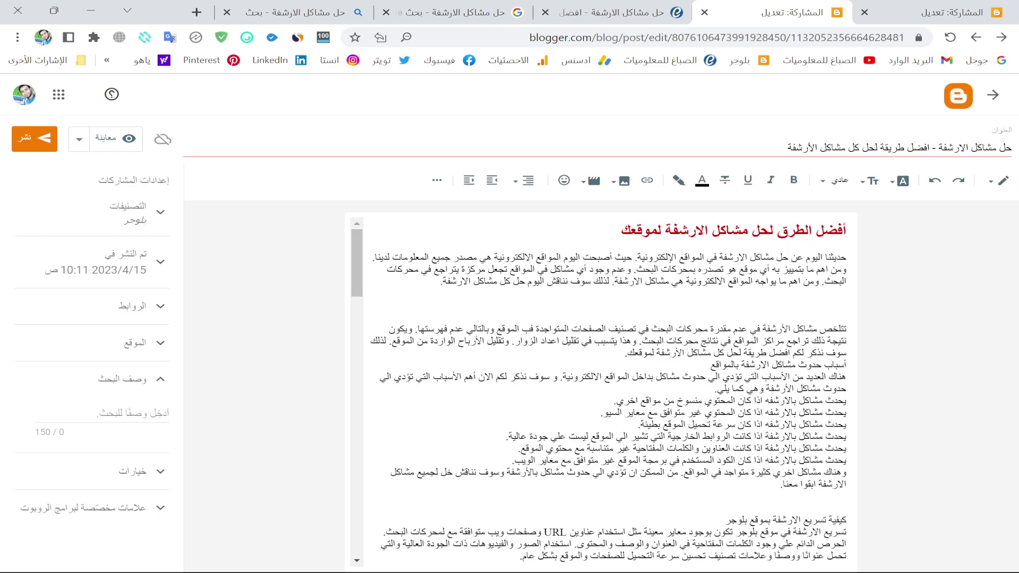
key(BackSpace)
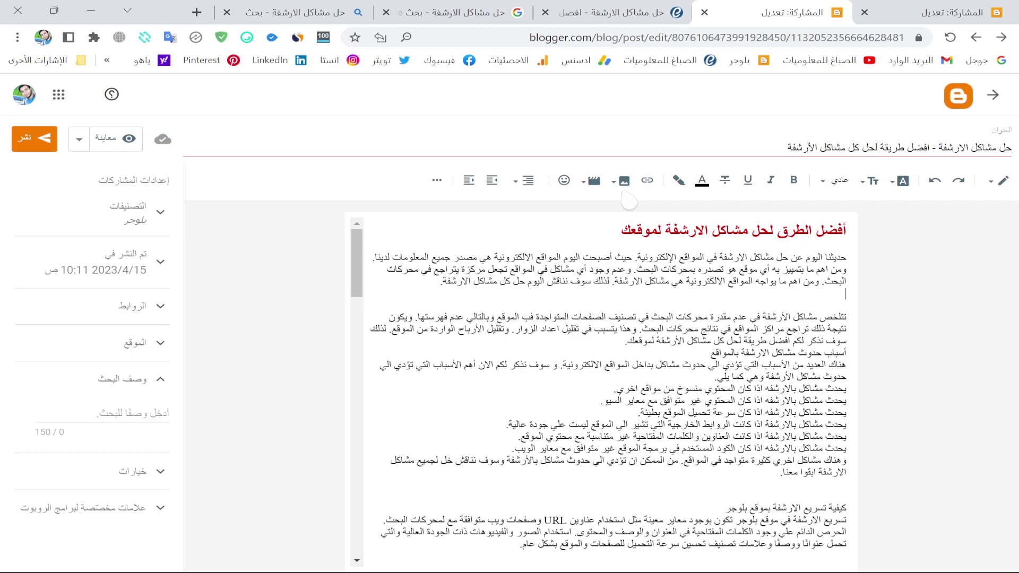
- Switch to the Downloads folder in File Explorer and examine the name of the article image file "حل-مشاكل-الارشفة"
click(96, 17)
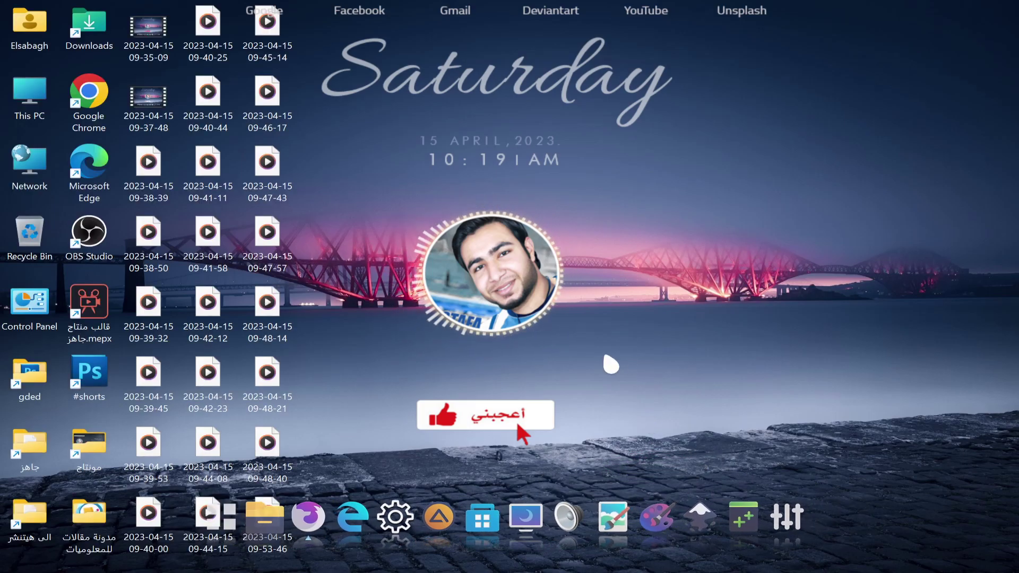
key(super+e)
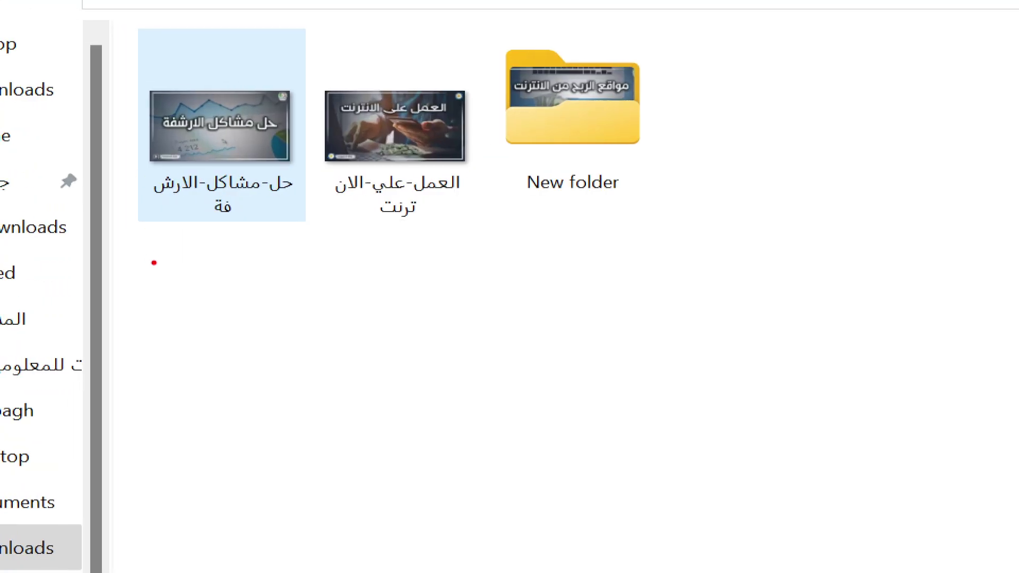
mouse_move(154, 263)
mouse_down()
mouse_move(246, 268)
mouse_move(332, 137)
mouse_move(215, 30)
mouse_move(80, 180)
mouse_move(203, 293)
mouse_up()
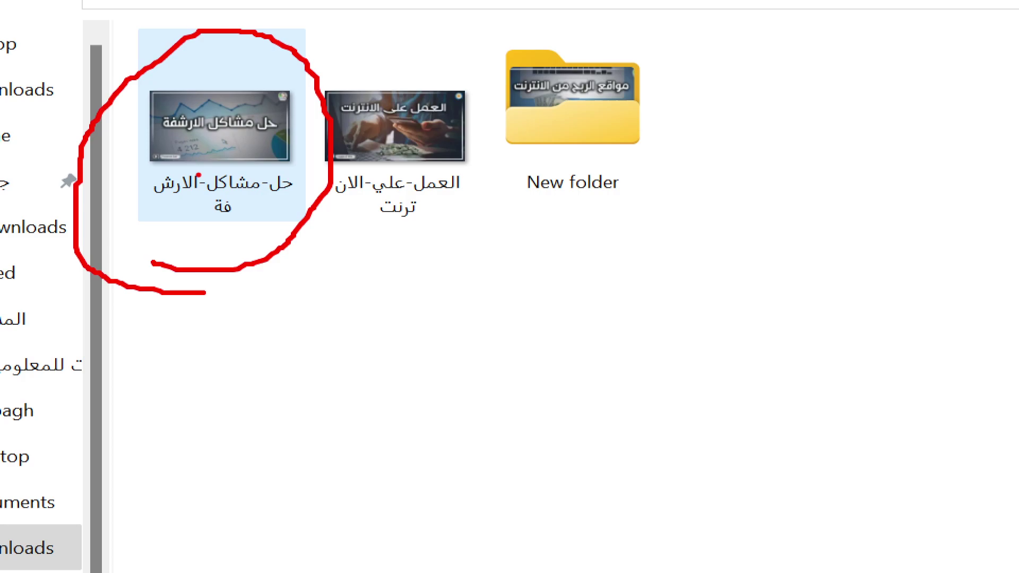
mouse_move(172, 227)
mouse_down()
mouse_move(302, 232)
mouse_move(309, 175)
mouse_move(158, 165)
mouse_move(128, 200)
mouse_move(183, 245)
mouse_up()
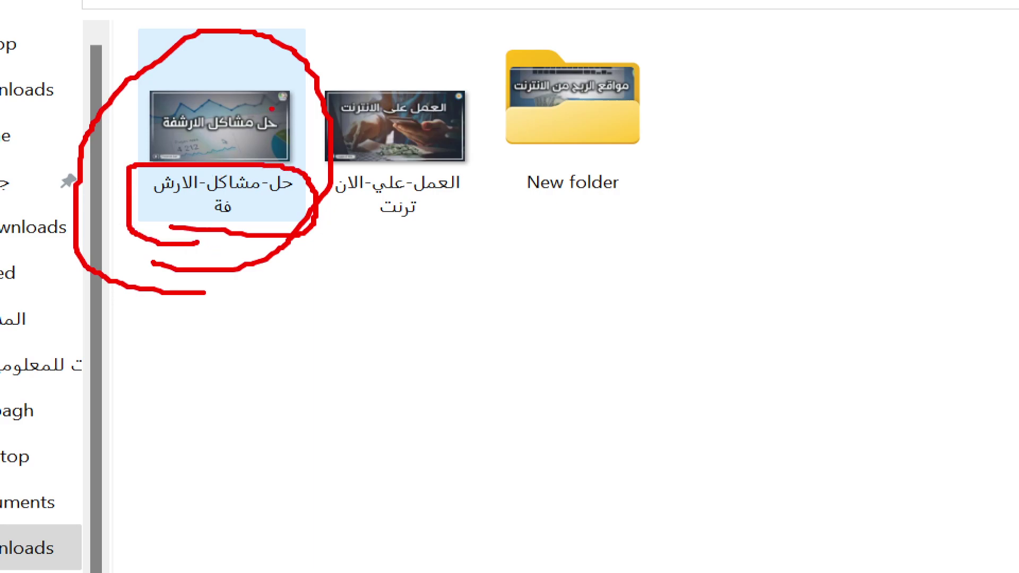
drag(277, 139, 189, 143)
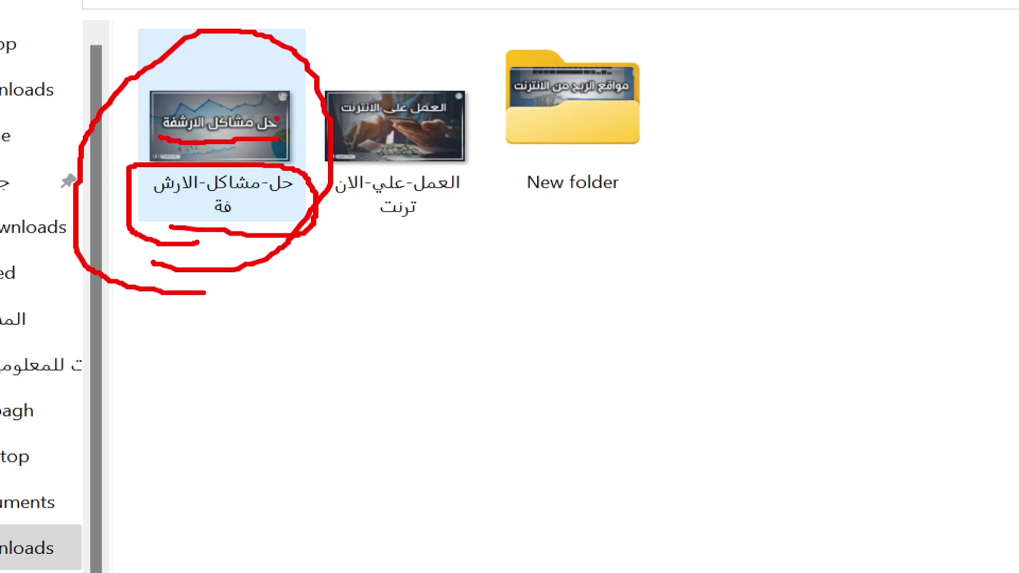
key(Escape)
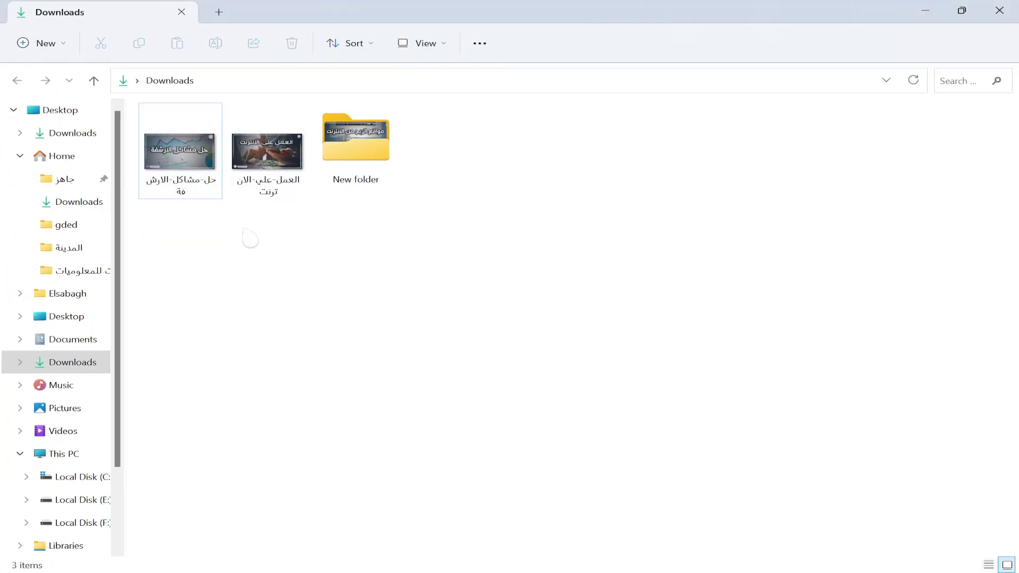
click(999, 10)
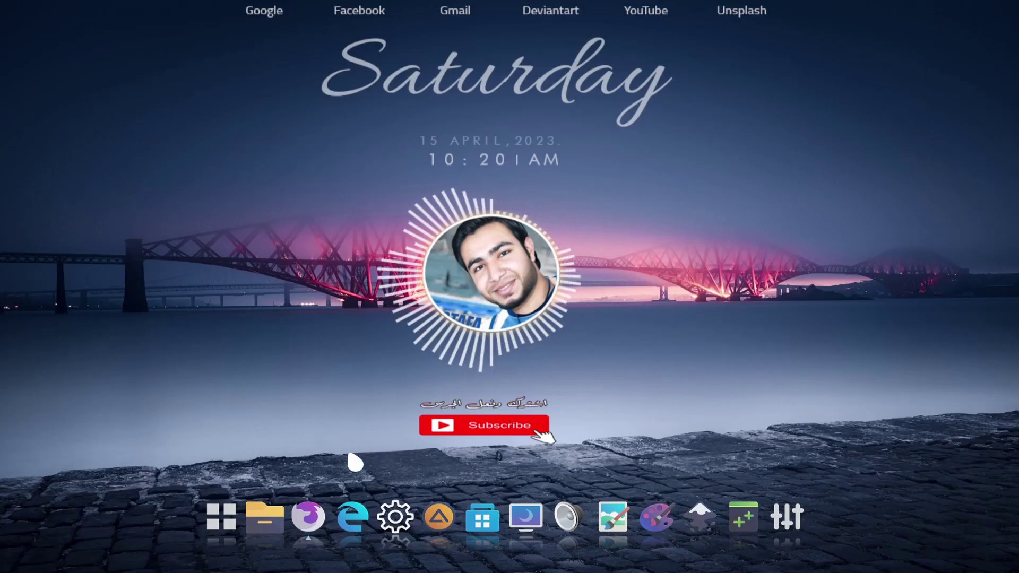
- Switch back to the Blogger post and insert the image "حل-مشاكل-الارشفة" from the computer's Downloads folder below the opening paragraph
click(321, 513)
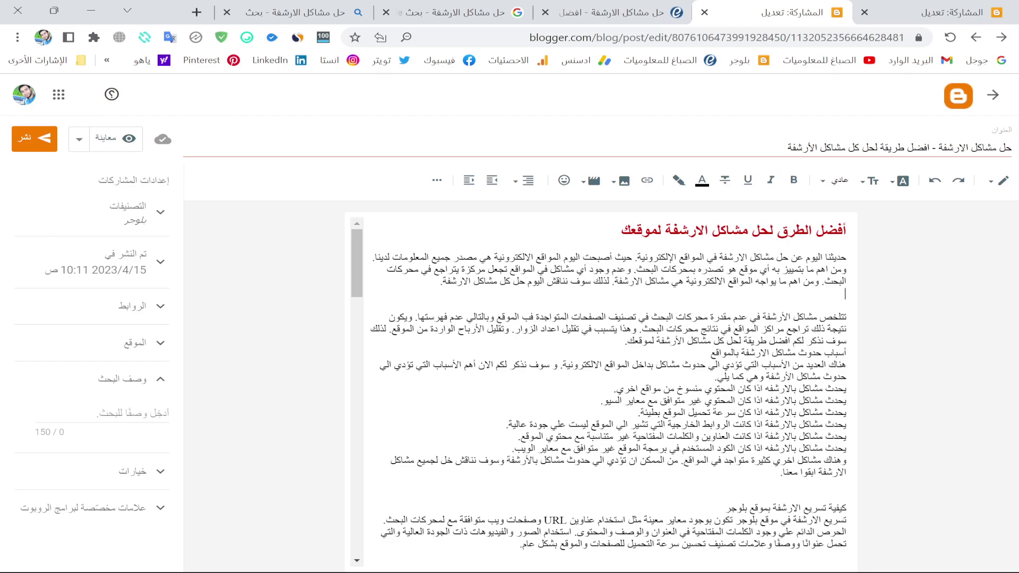
click(621, 181)
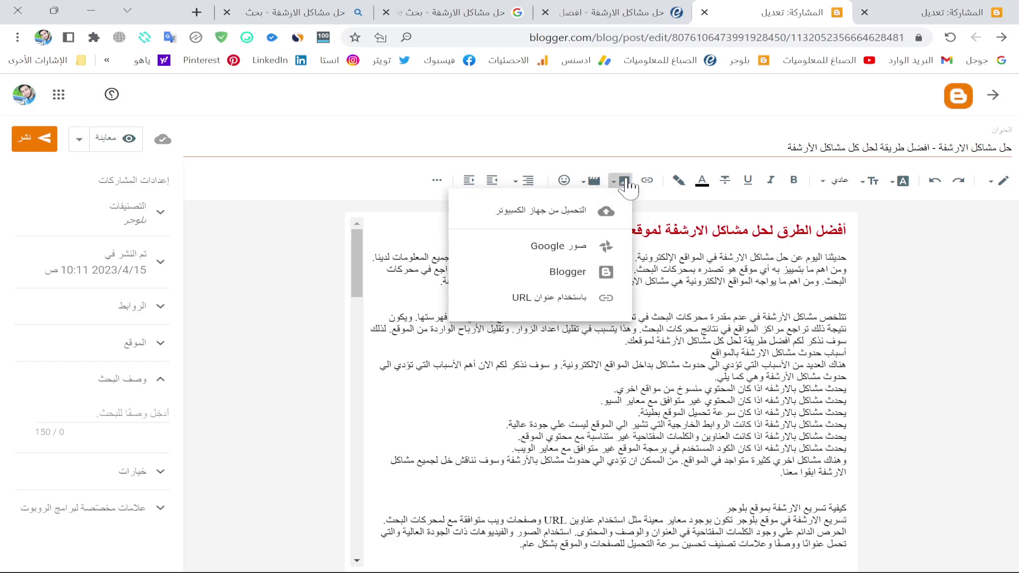
click(595, 213)
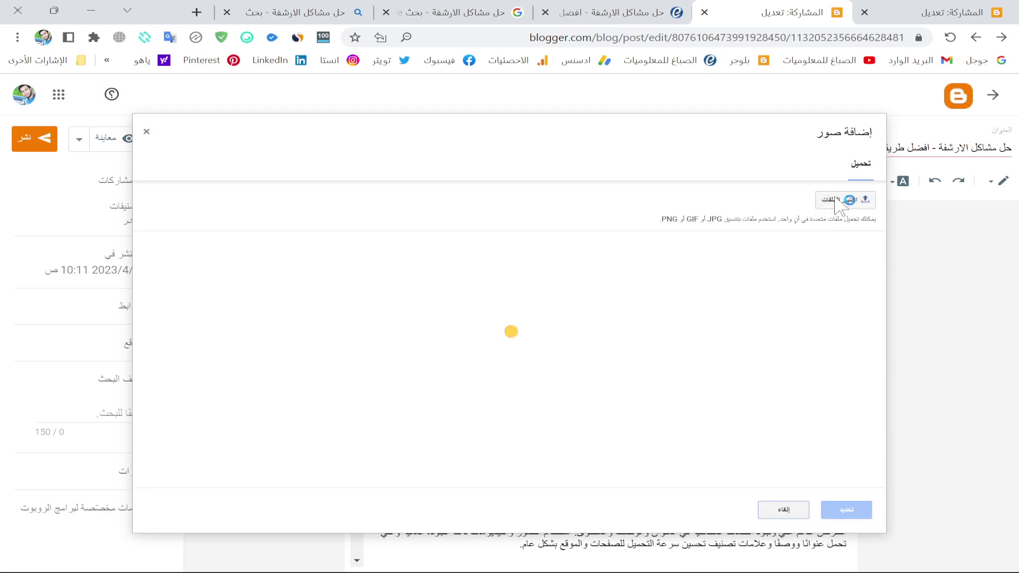
click(842, 199)
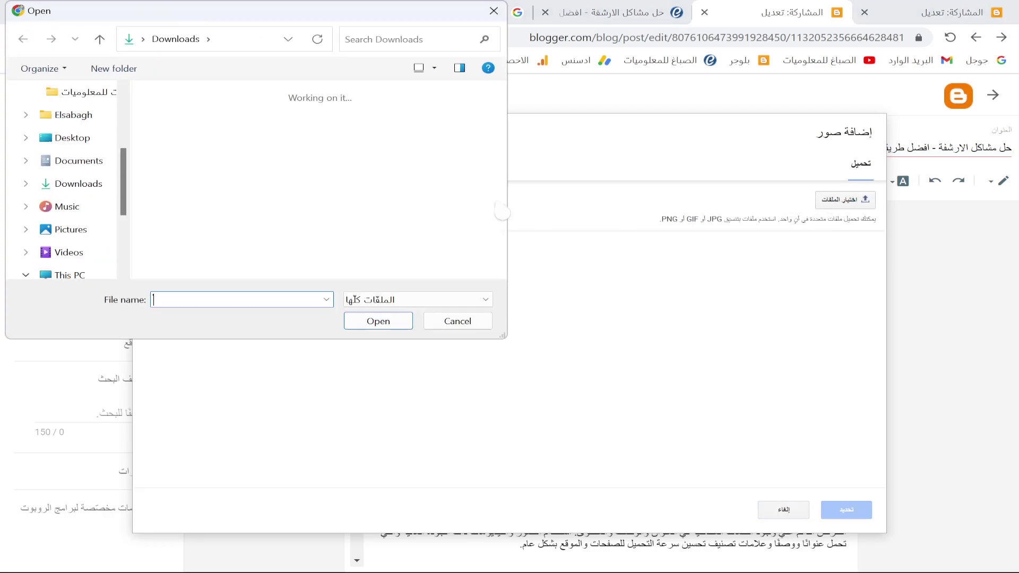
click(196, 154)
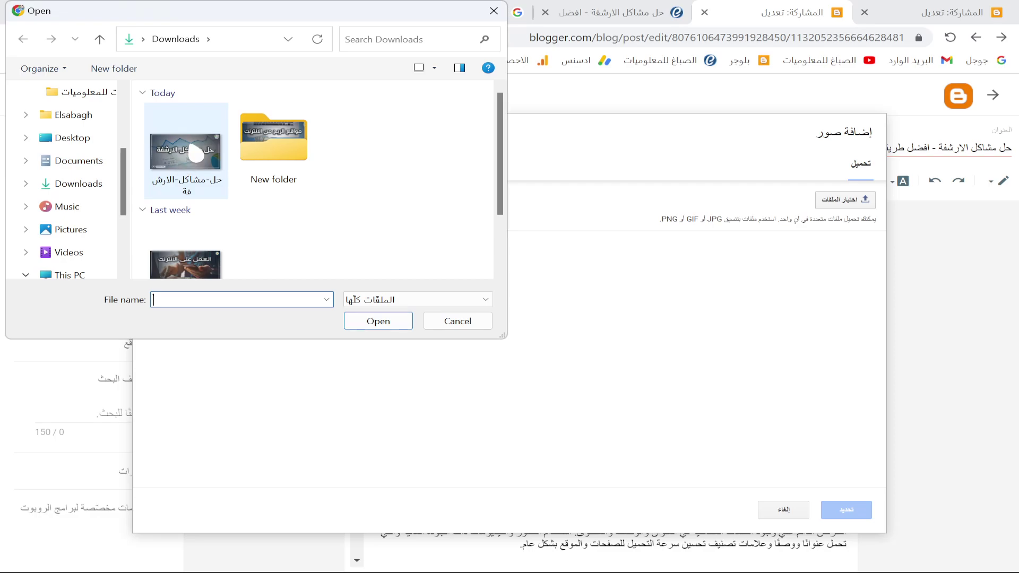
click(378, 321)
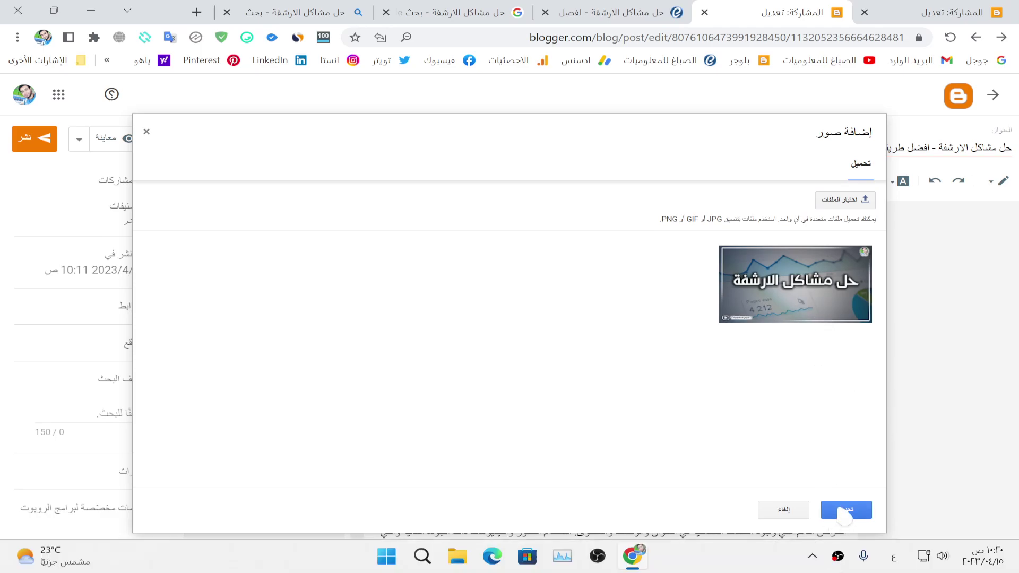
click(815, 280)
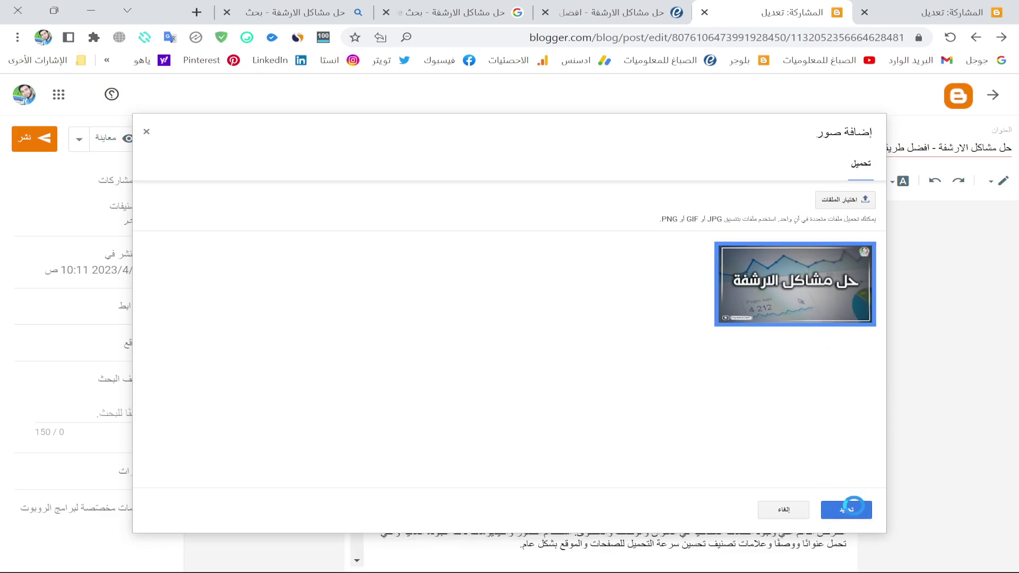
click(846, 509)
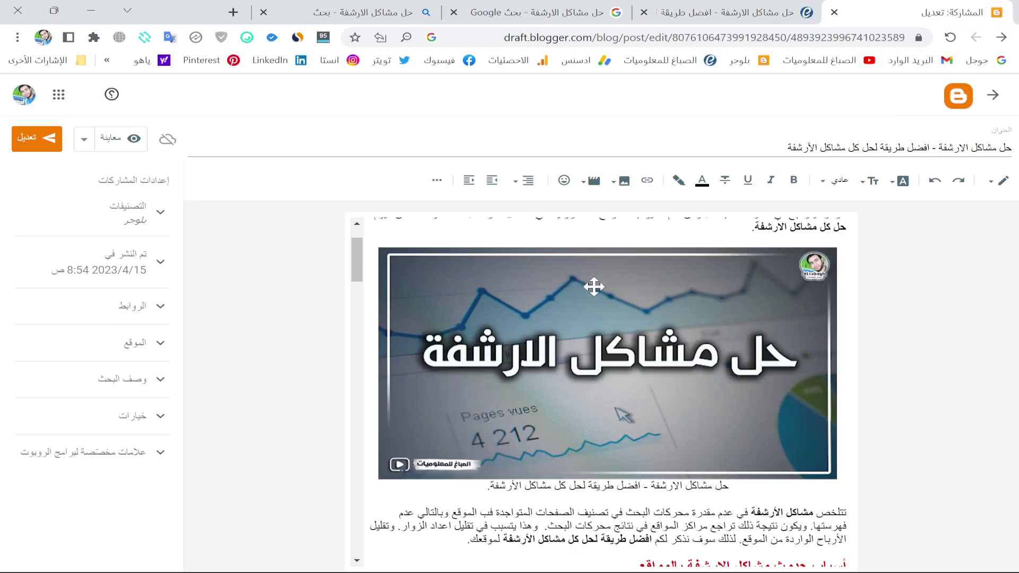
- Examine the alt text, title text and size settings of the image in the previously published post, leaving them unchanged
click(674, 367)
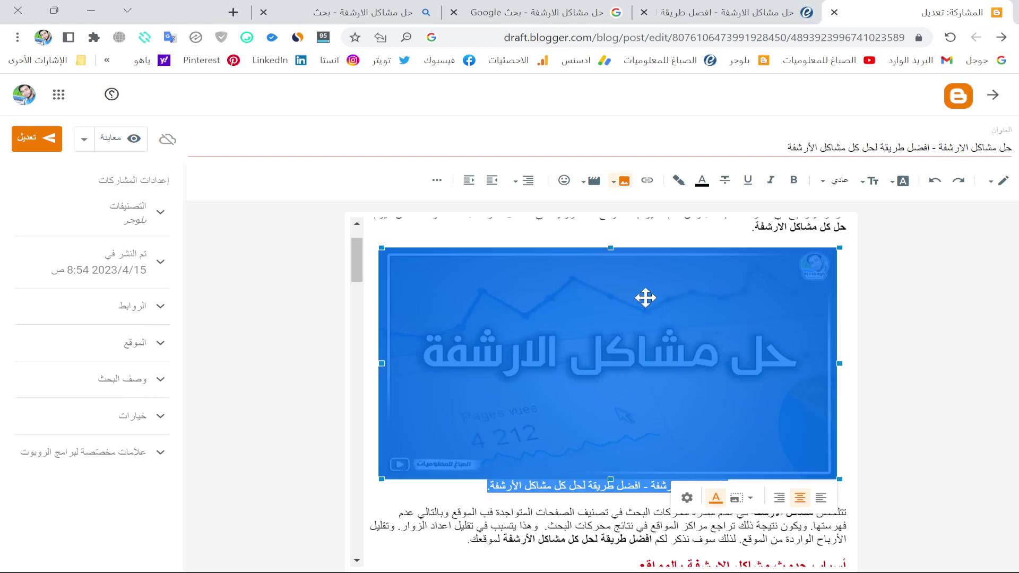
click(687, 504)
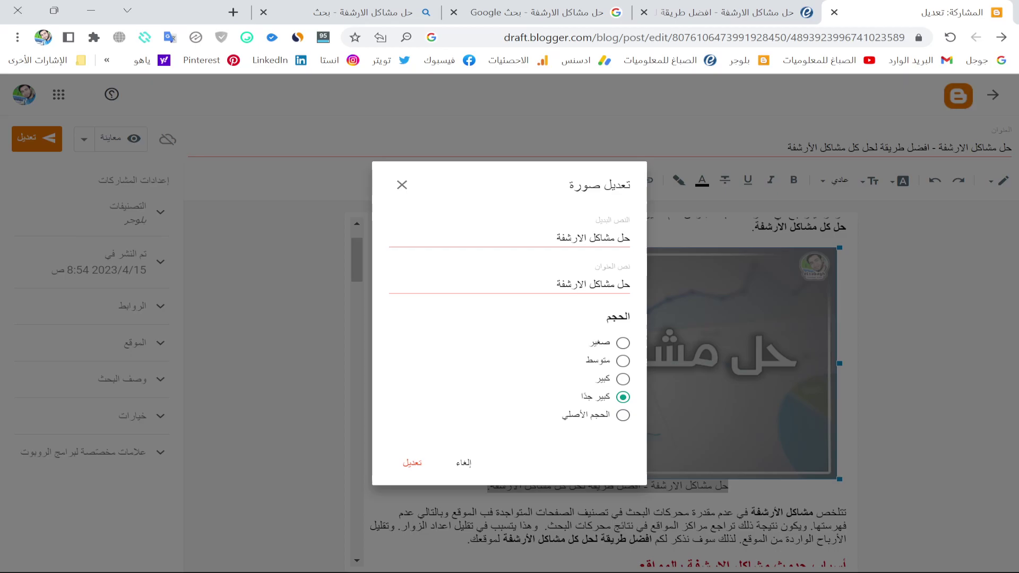
drag(427, 239, 650, 242)
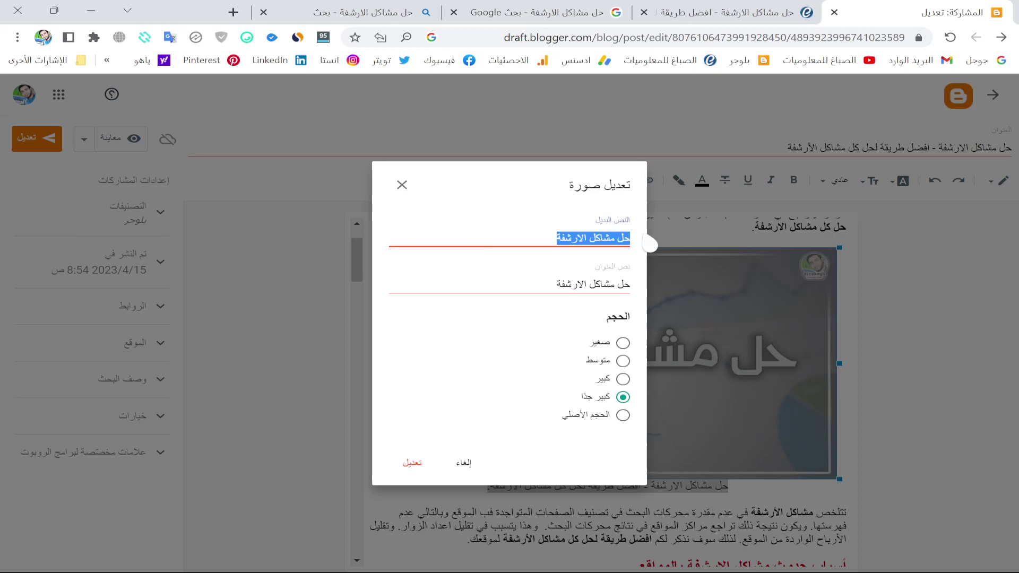
click(556, 284)
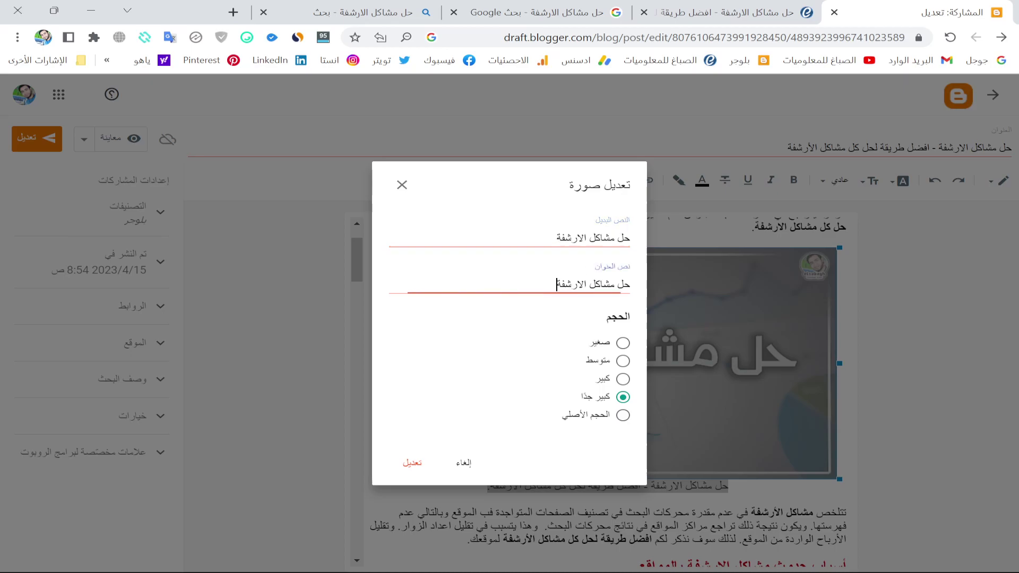
drag(556, 284, 642, 296)
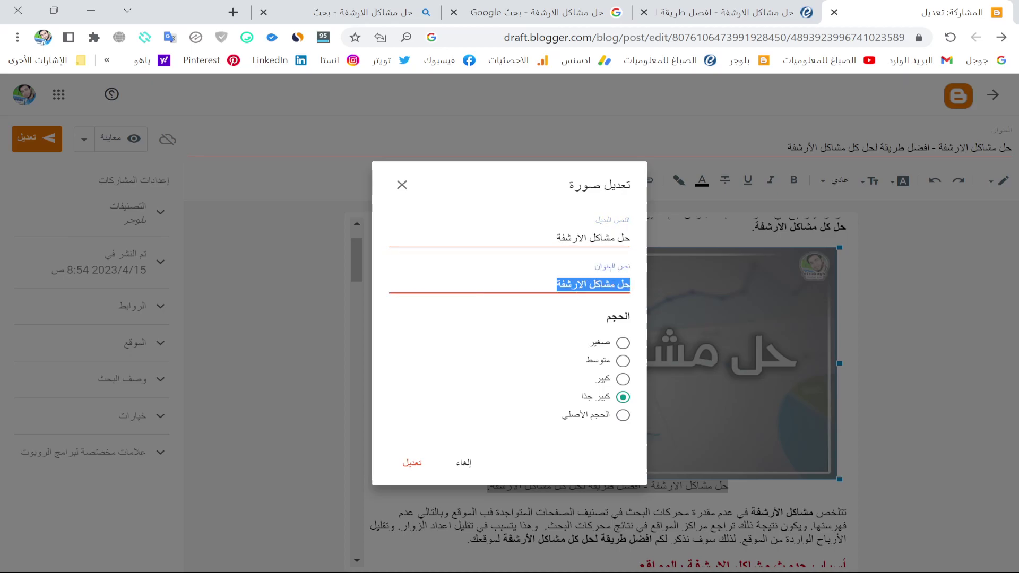
click(463, 465)
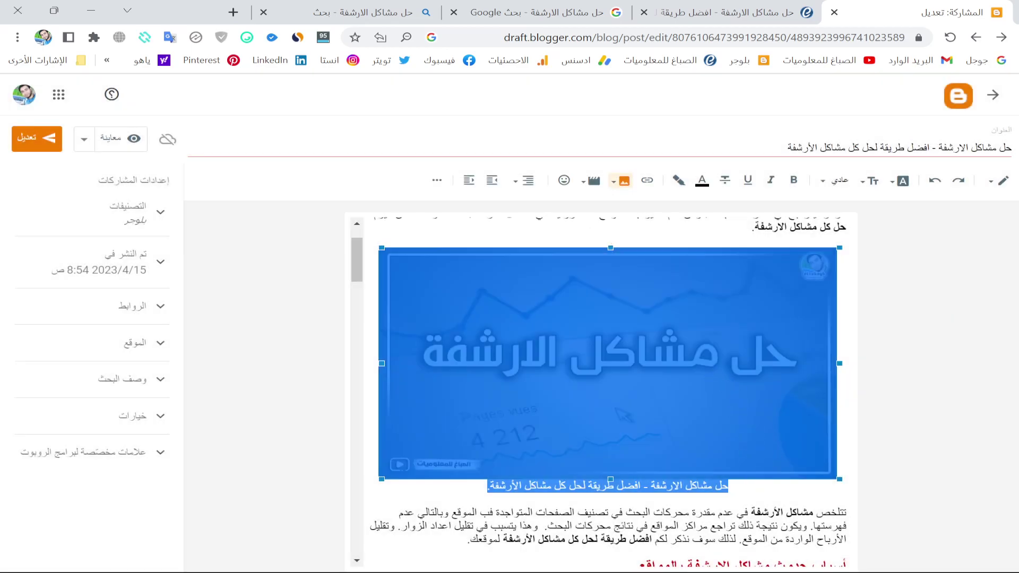
- Examine the caption below the image in the published post and compare it with the post title
click(753, 479)
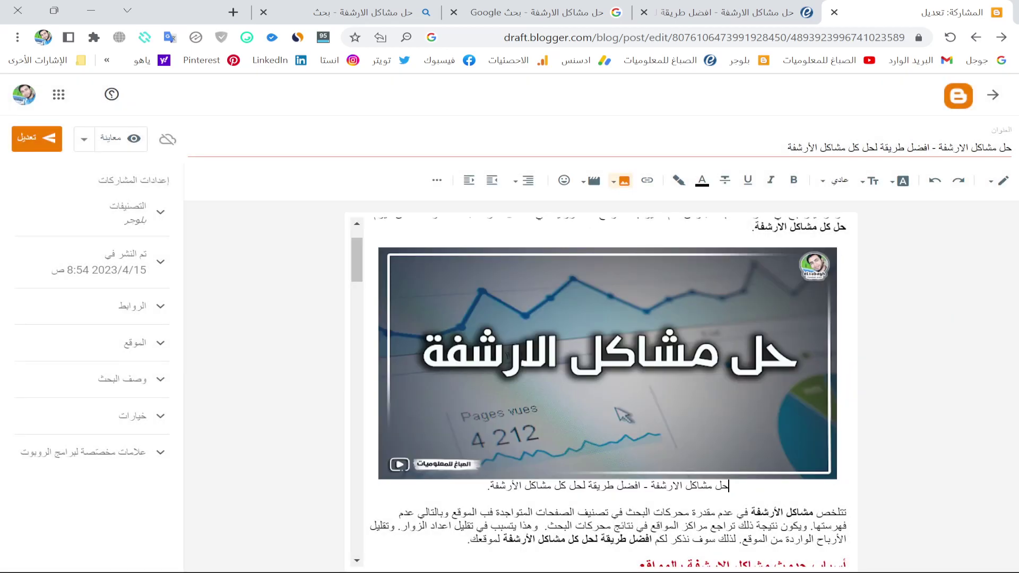
click(663, 385)
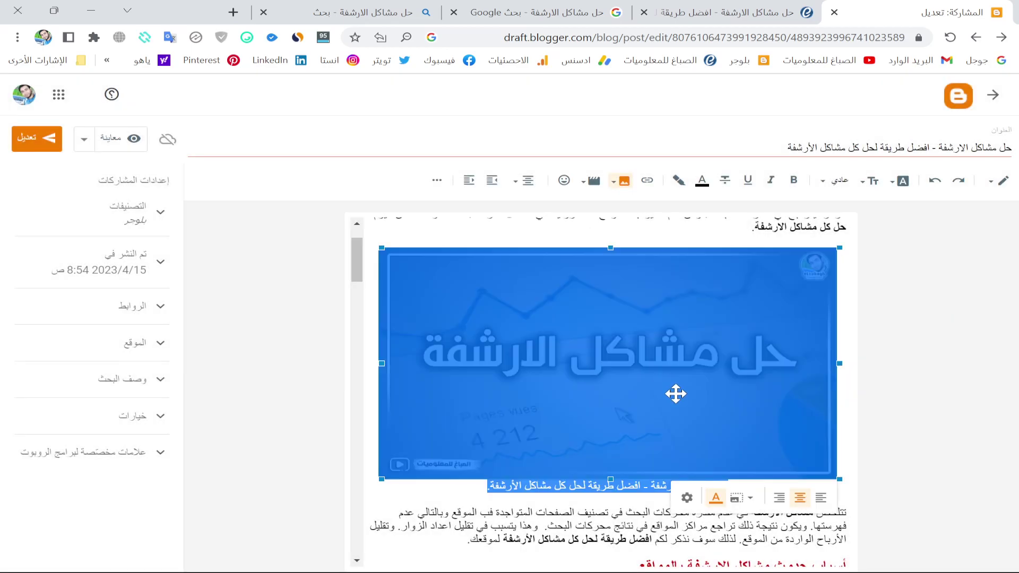
click(717, 501)
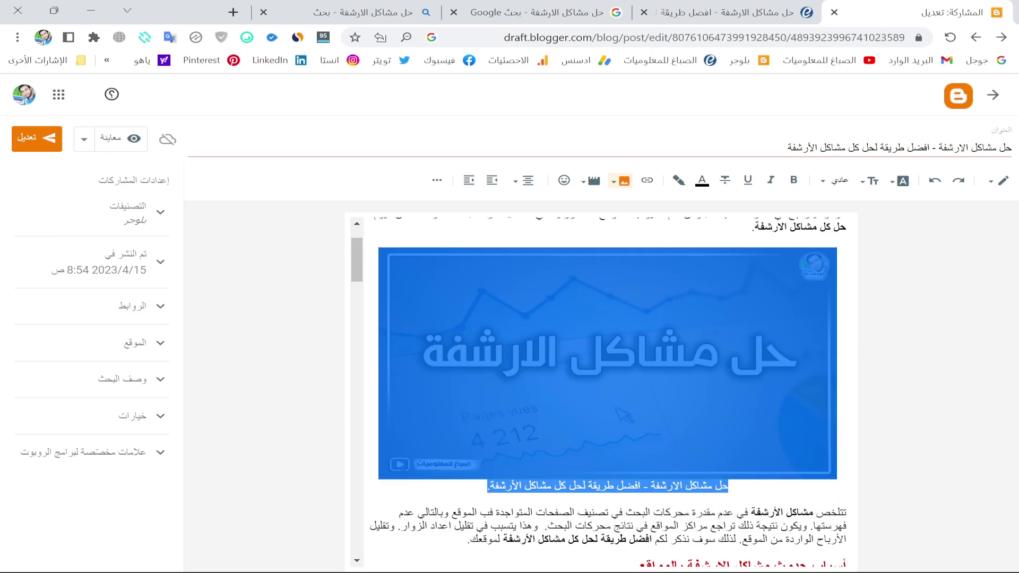
click(845, 499)
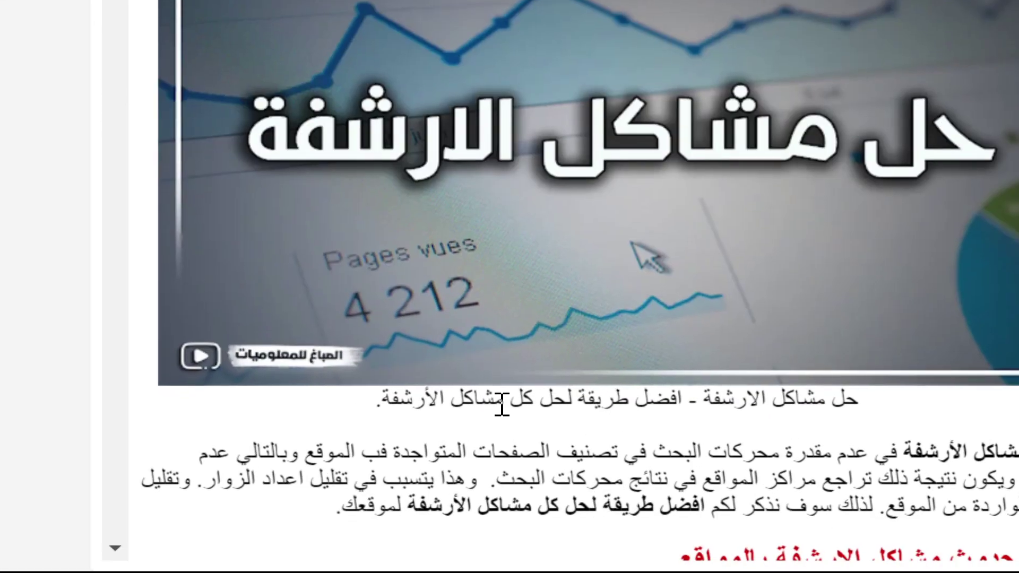
drag(358, 398, 898, 400)
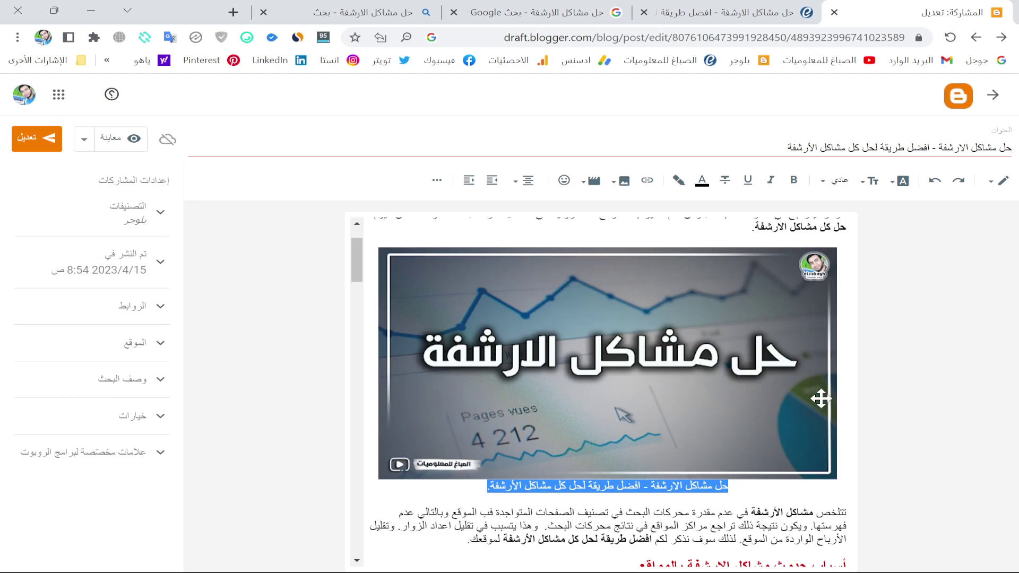
click(958, 148)
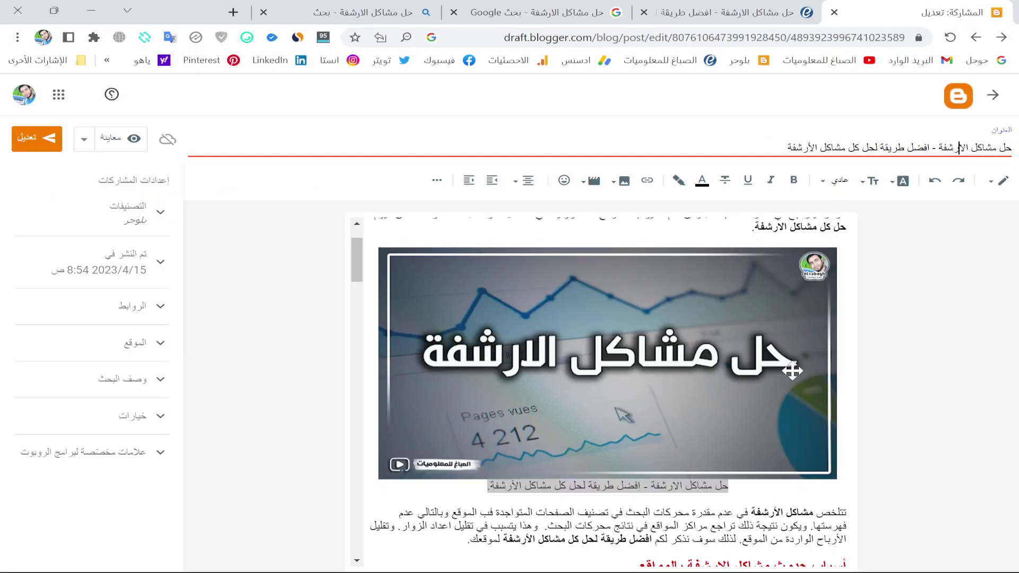
scroll(749, 455, down, 2)
click(675, 404)
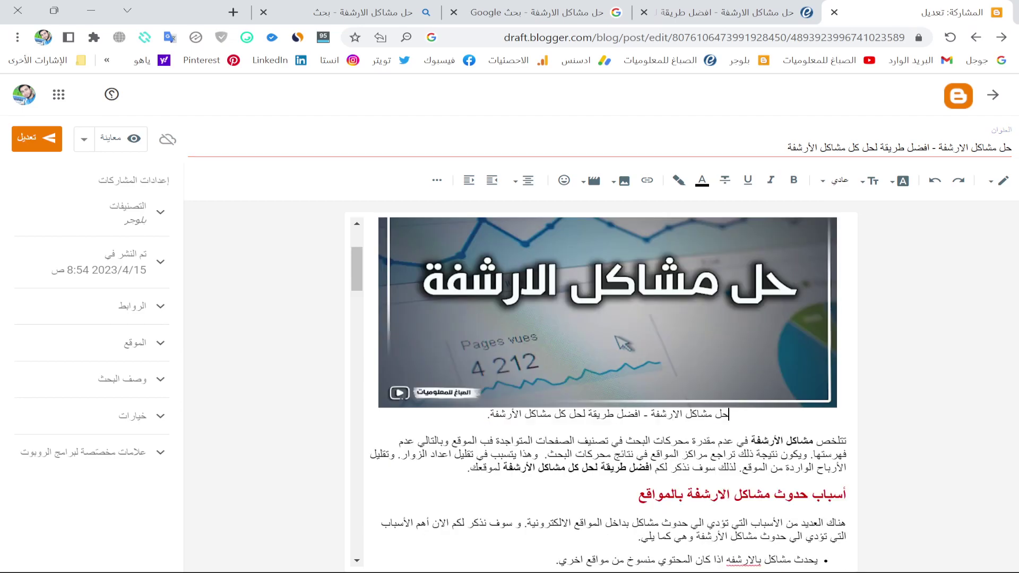
click(642, 364)
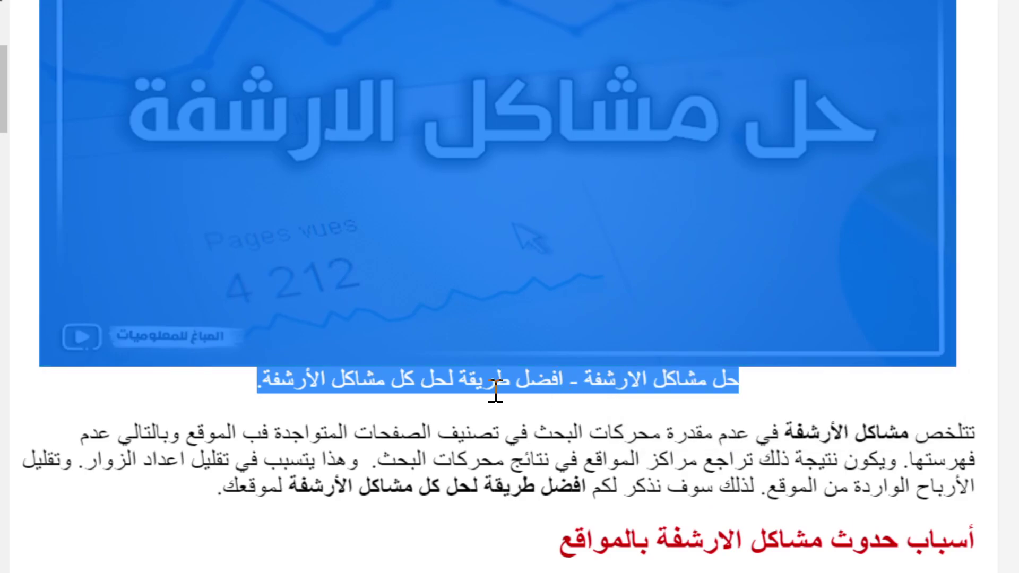
click(196, 378)
click(223, 406)
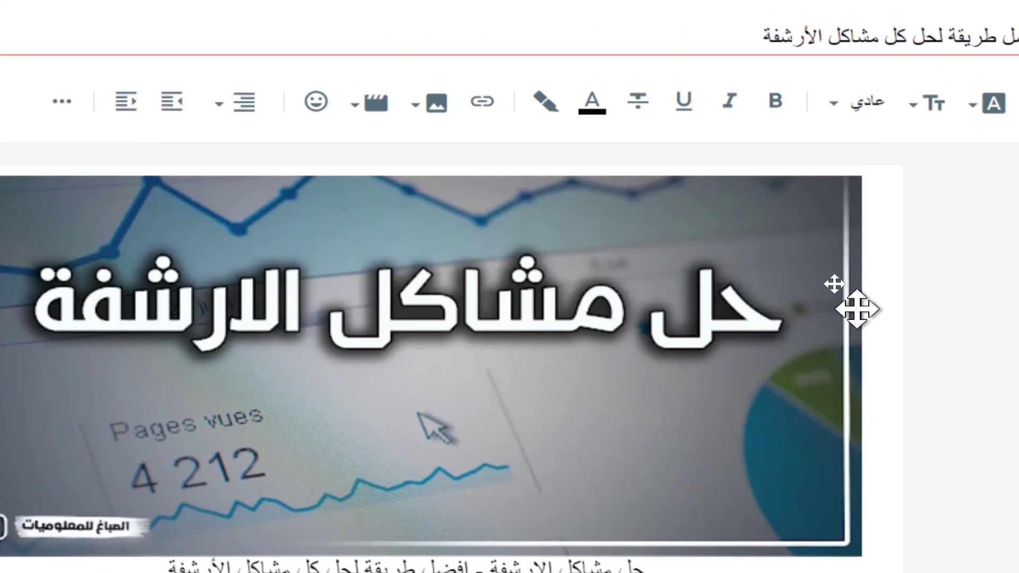
scroll(868, 378, up, 3)
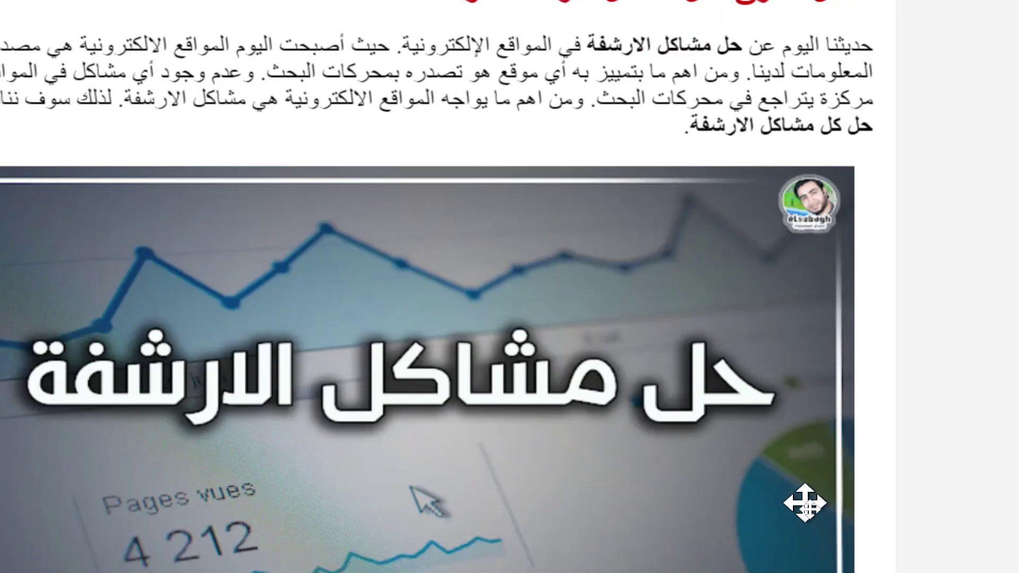
- Examine how the captioned image is placed between the opening paragraph and the second paragraph of the published post
scroll(796, 371, down, 2)
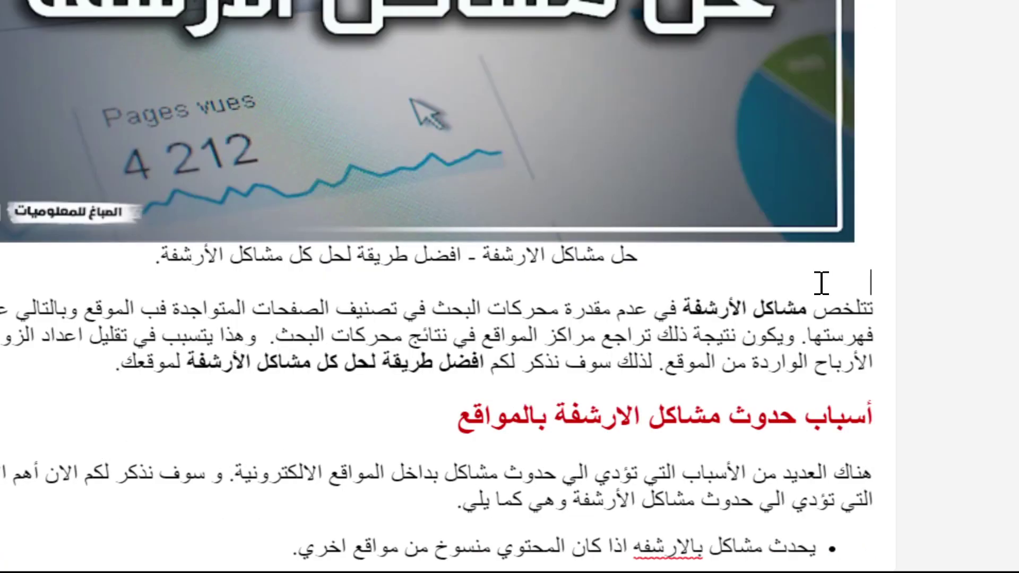
scroll(839, 287, up, 2)
scroll(838, 291, down, 2)
scroll(843, 289, up, 4)
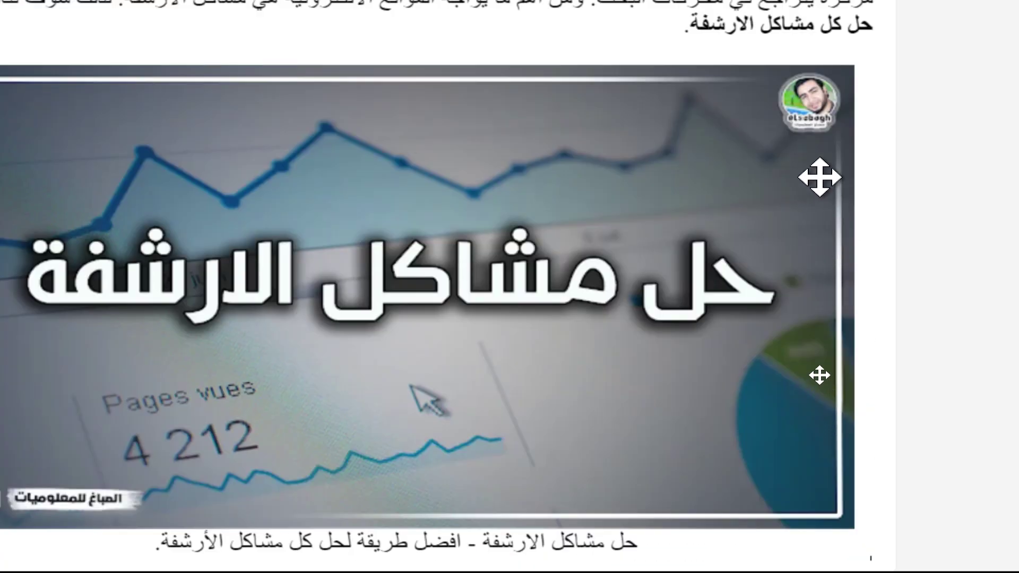
scroll(818, 170, up, 1)
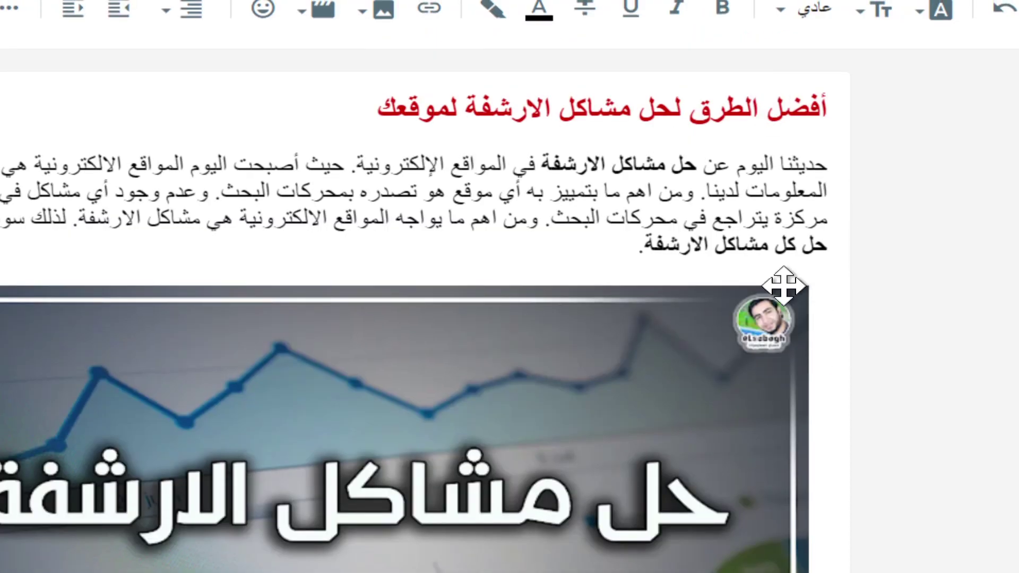
scroll(769, 279, down, 10)
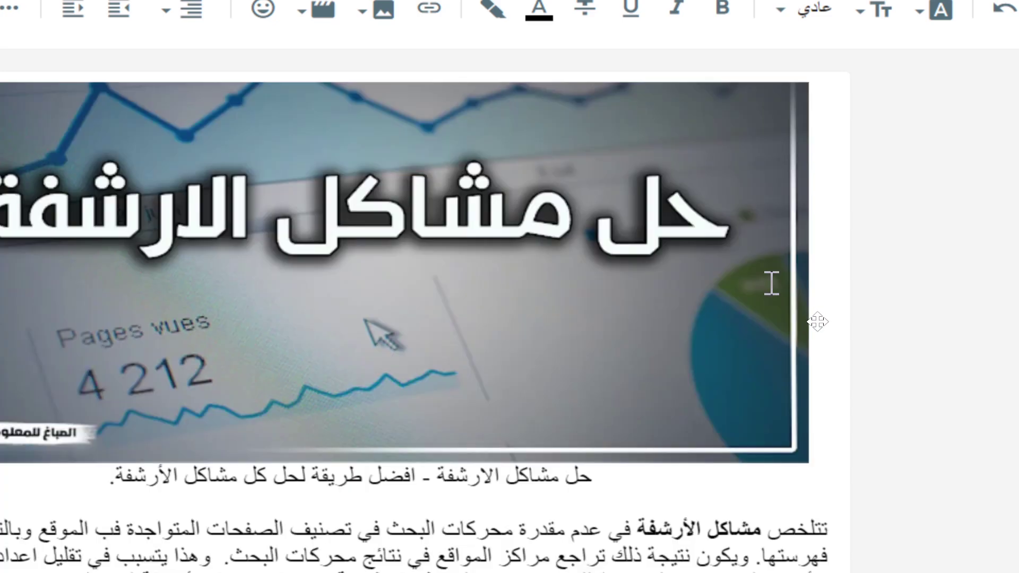
scroll(804, 218, up, 5)
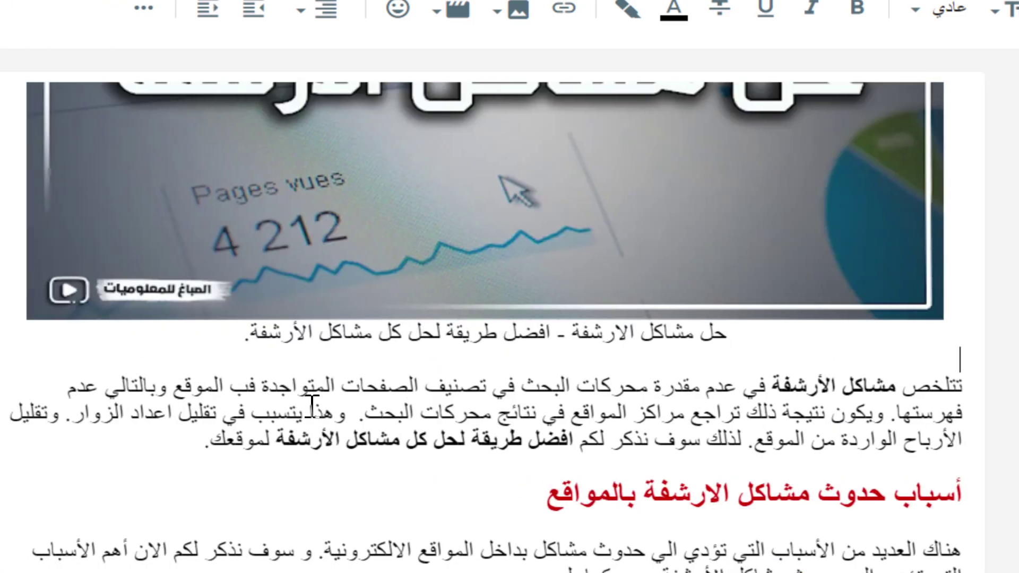
- Highlight the paragraph below the image and the opening paragraph above it to compare the text around the image
click(29, 445)
drag(164, 445, 995, 391)
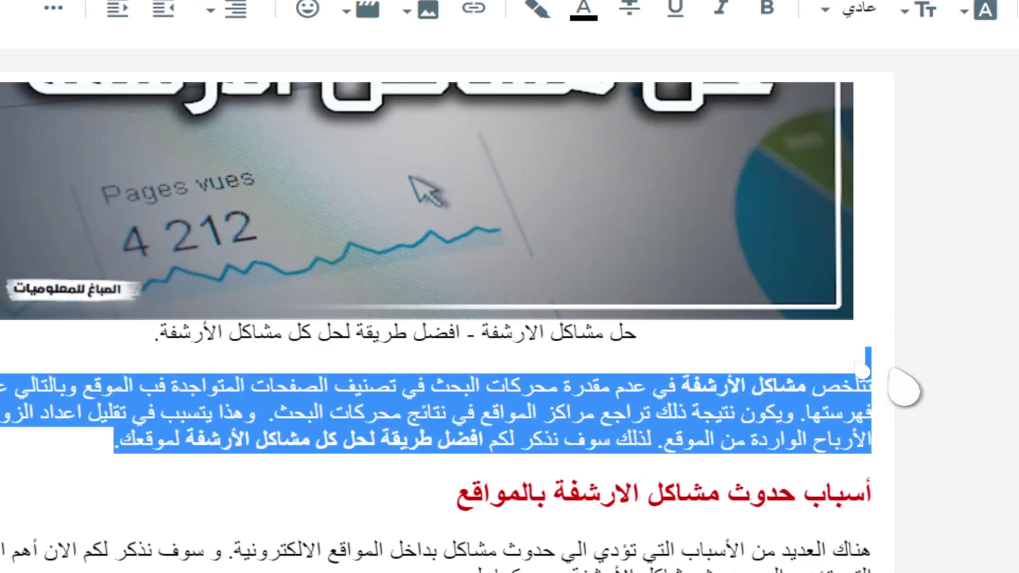
click(844, 368)
scroll(712, 331, up, 7)
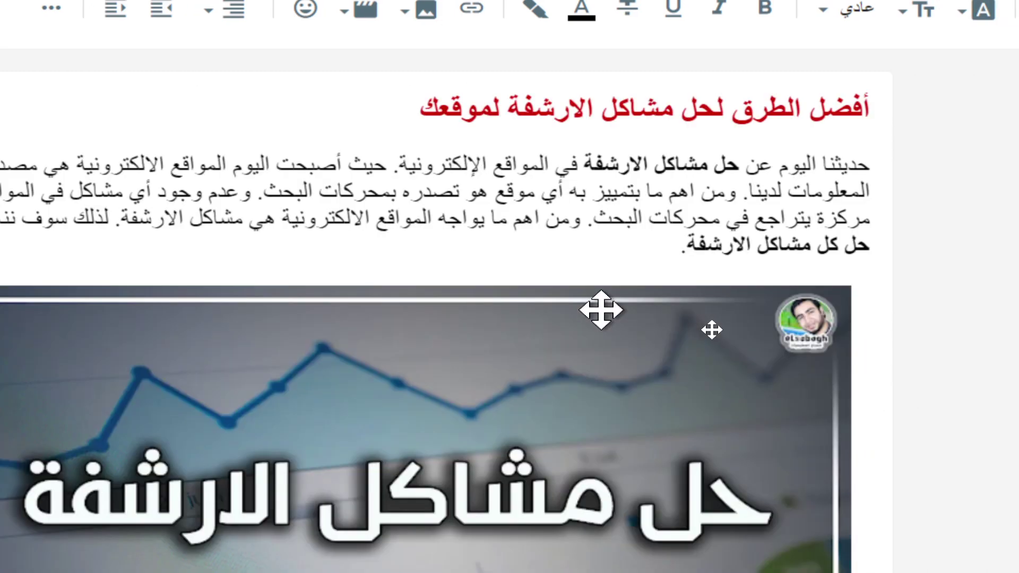
click(659, 246)
drag(659, 253, 894, 180)
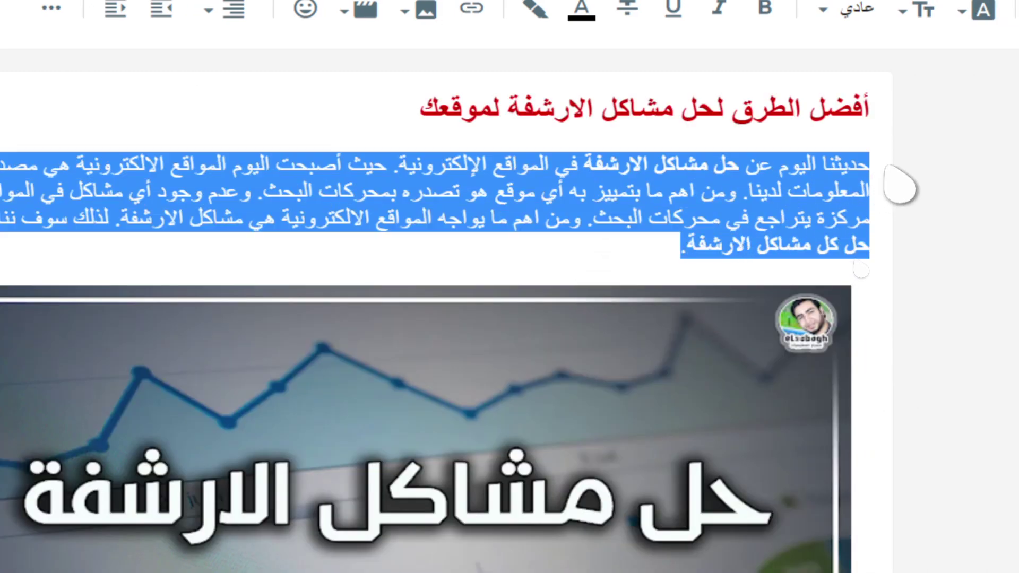
click(611, 255)
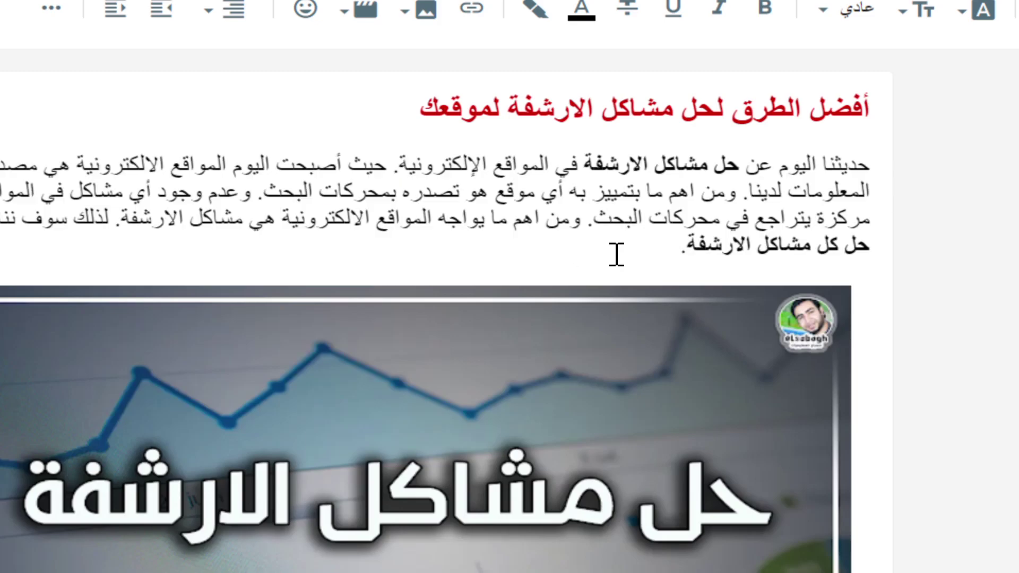
- Examine the bold keyword phrases "حل مشاكل الارشفة" and "حل كل مشاكل الارشفة" in the opening paragraph
drag(741, 159, 585, 165)
click(678, 204)
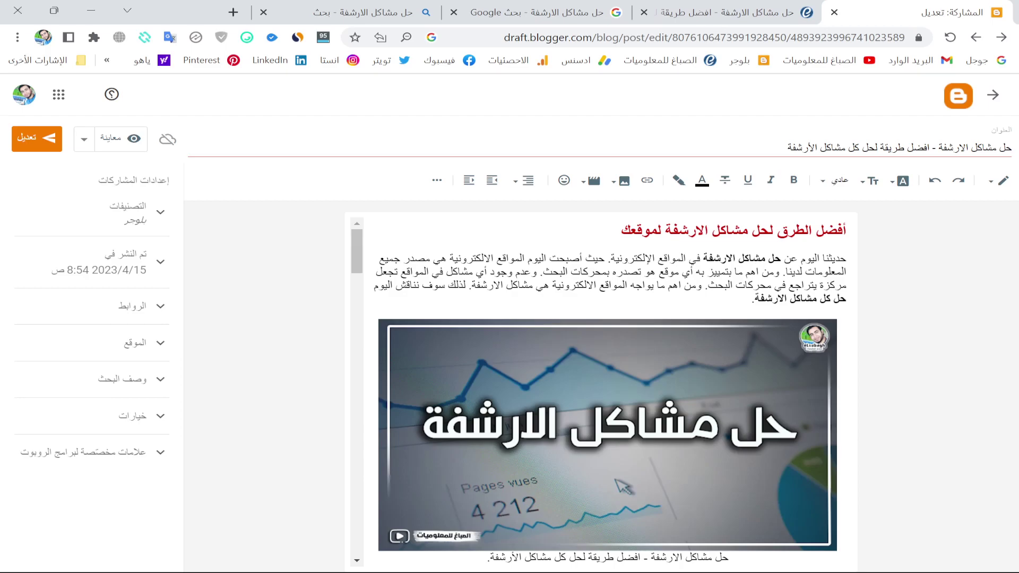
key(ctrl+shift+Right)
key(ctrl+shift+Right)
key(ctrl+shift+Right)
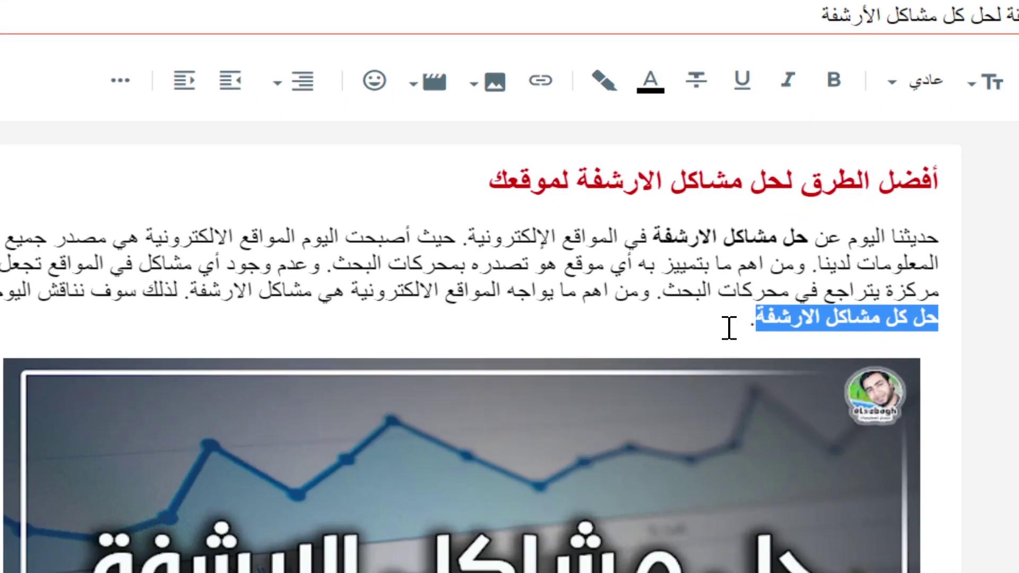
click(728, 327)
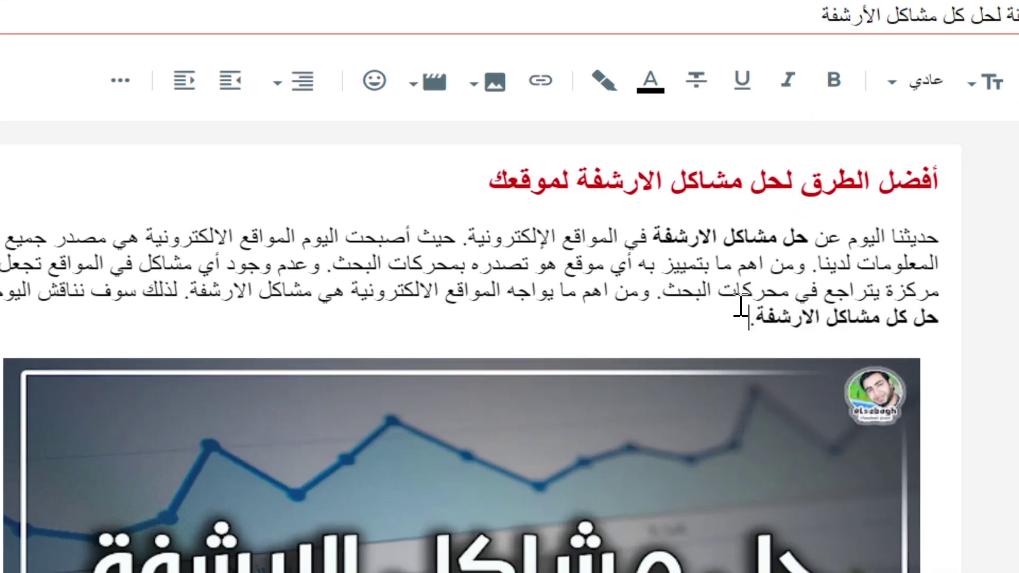
drag(810, 237, 657, 237)
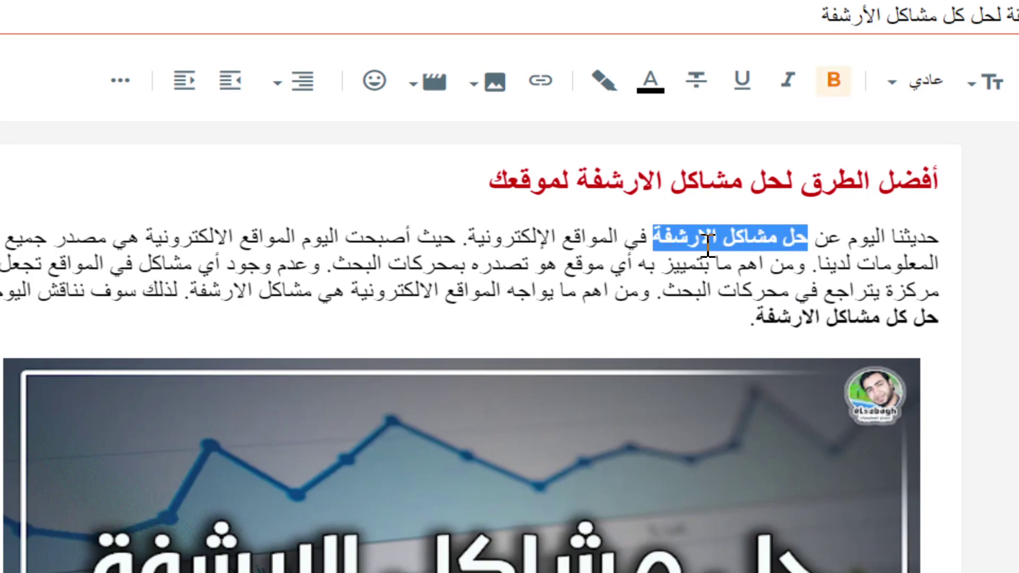
click(735, 318)
drag(809, 235, 654, 237)
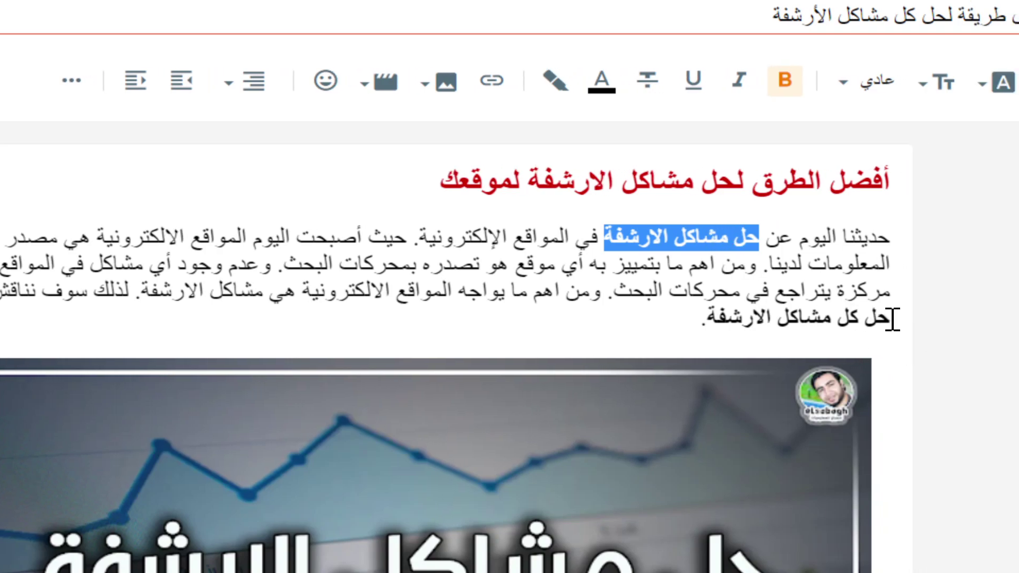
drag(891, 317, 712, 320)
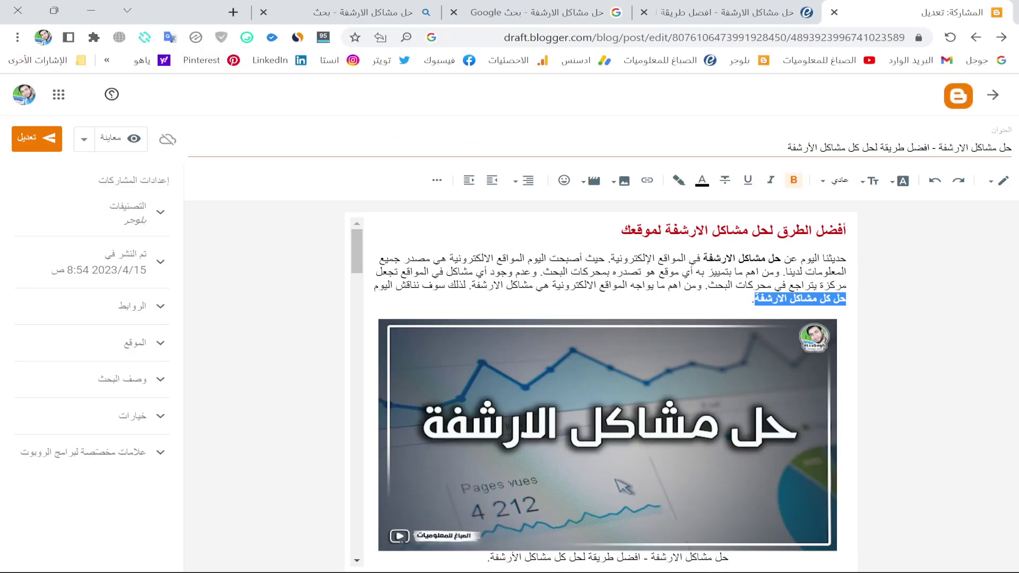
click(698, 319)
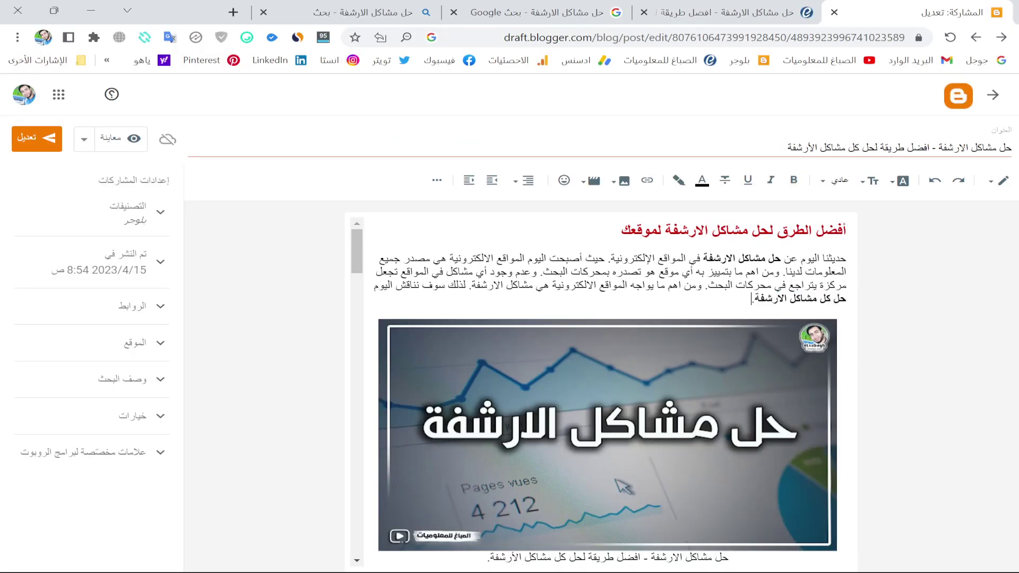
- Highlight the paragraph following the image caption and review its position relative to the image and opening paragraph
scroll(605, 393, down, 3)
scroll(727, 304, down, 3)
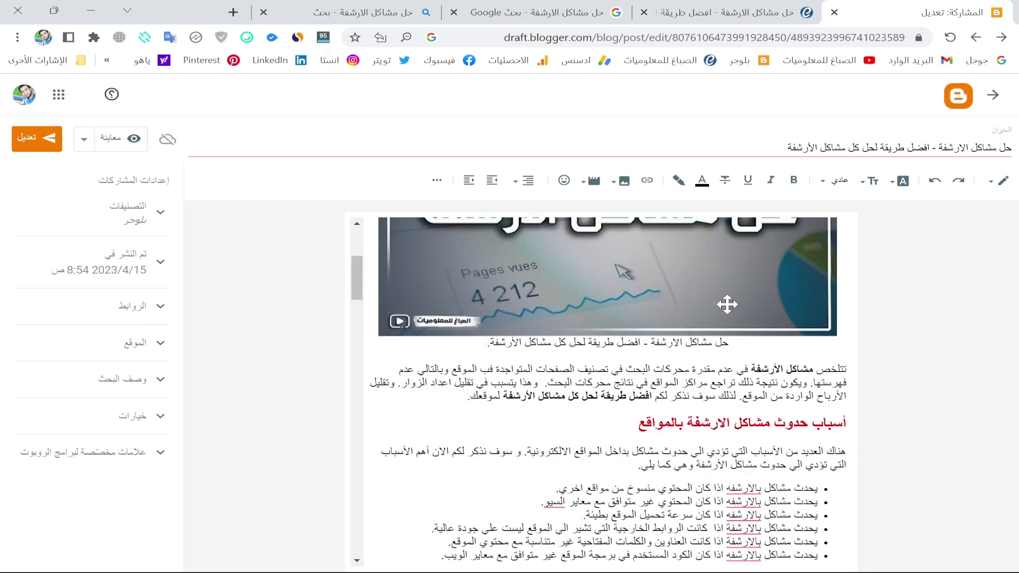
drag(466, 324, 846, 297)
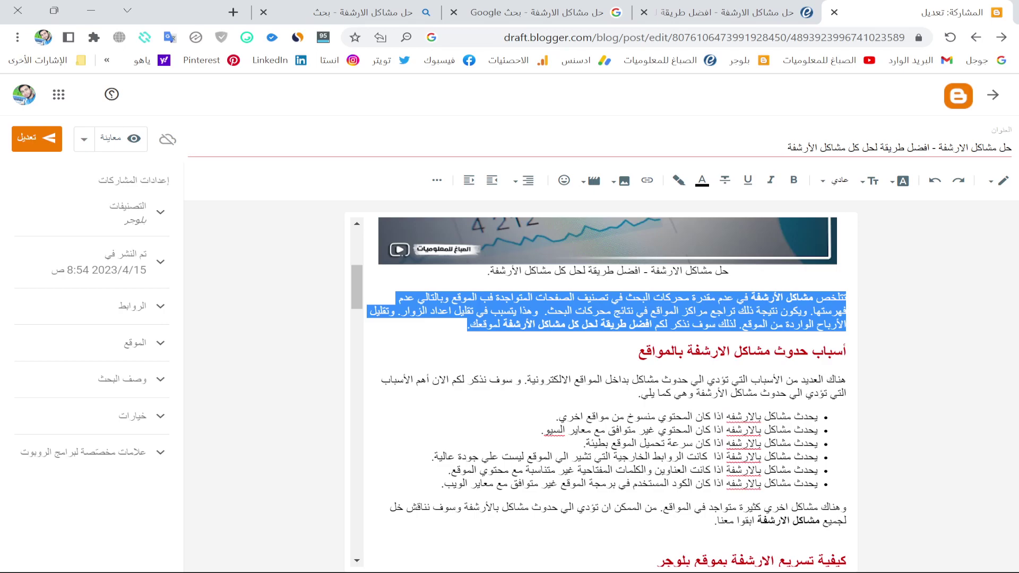
scroll(605, 392, up, 6)
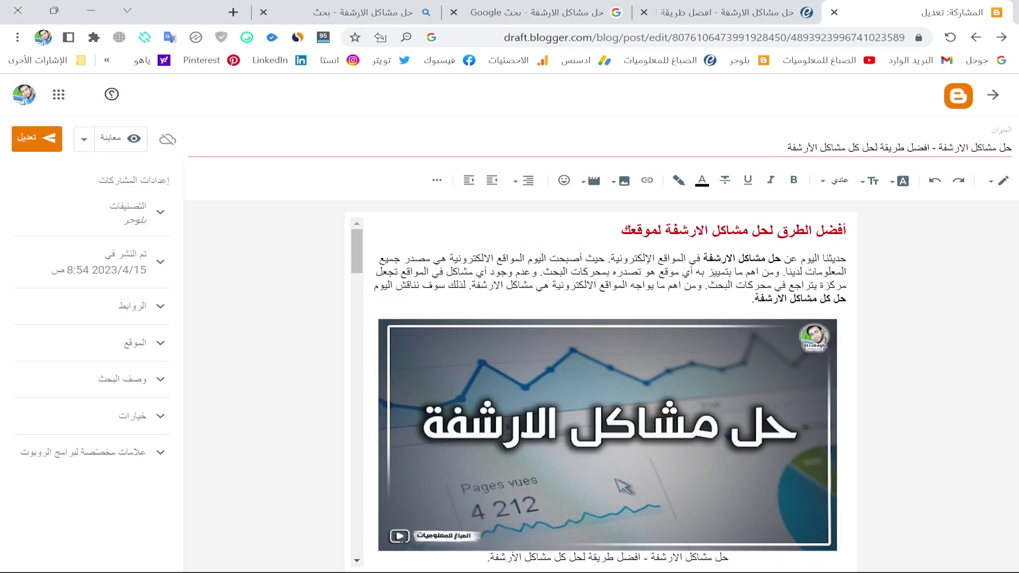
scroll(605, 392, down, 3)
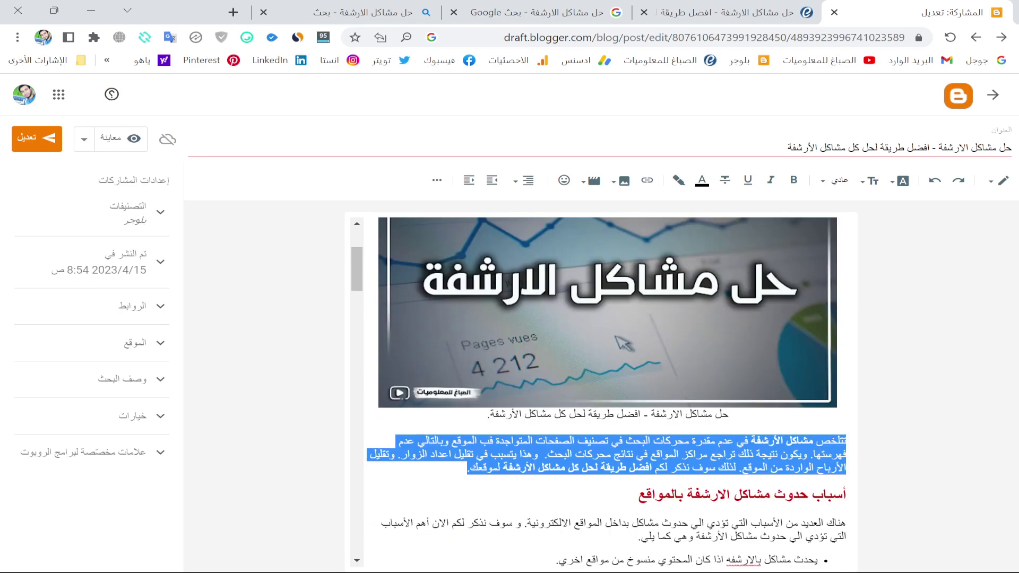
scroll(605, 393, down, 3)
scroll(728, 405, up, 6)
scroll(765, 348, down, 3)
scroll(764, 349, down, 2)
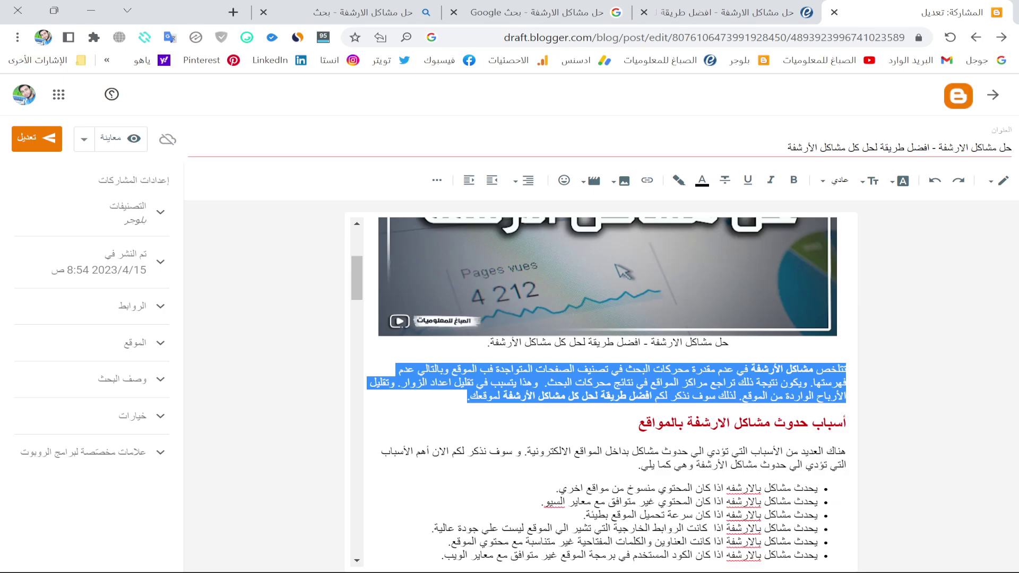
- Examine the bold phrases "مشاكل الأرشفة" and "افضل طريقة لحل كل مشاكل الأرشفة" in the second paragraph and compare the latter with the post title
click(637, 423)
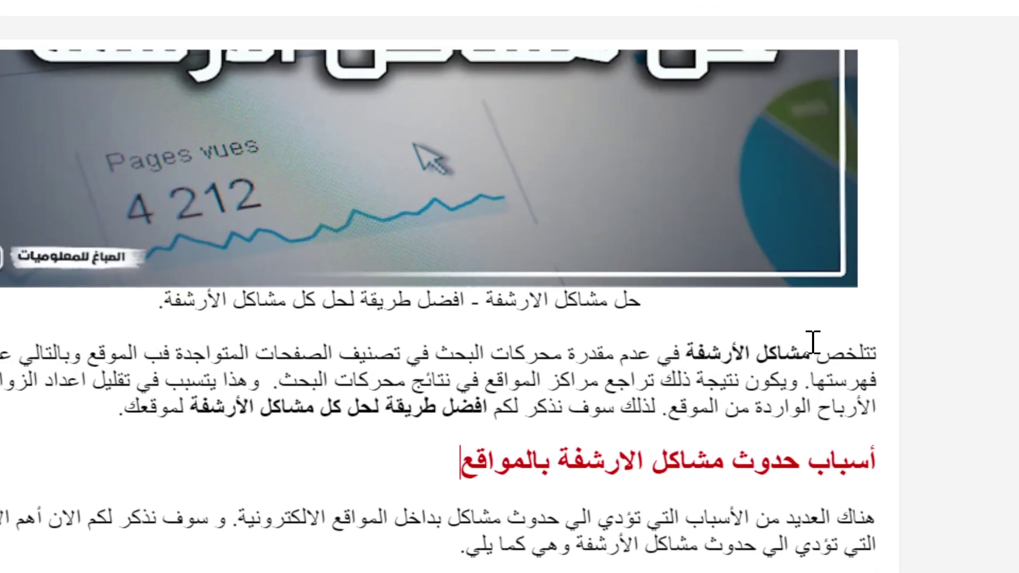
drag(812, 344, 685, 355)
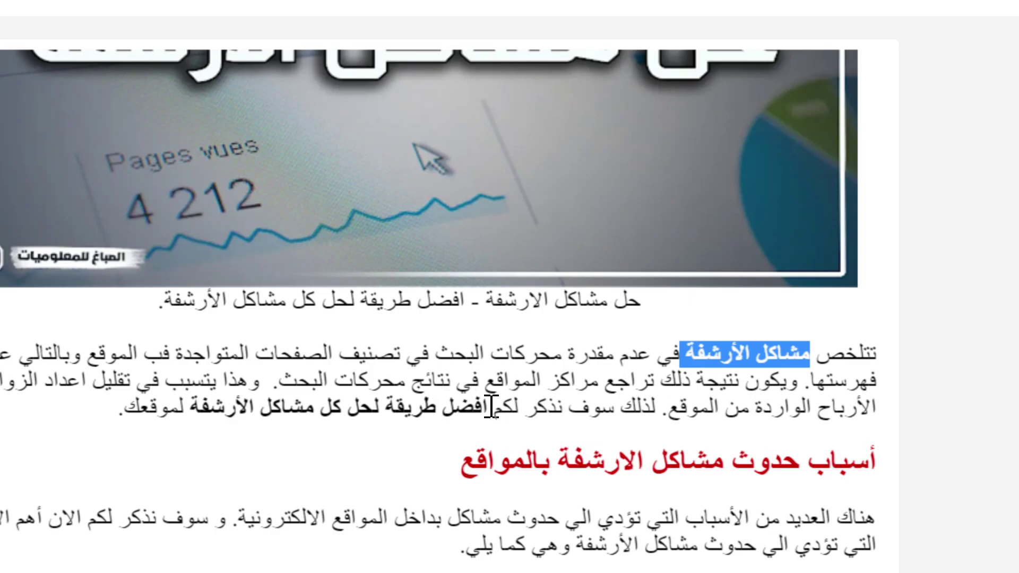
drag(491, 406, 193, 413)
click(223, 429)
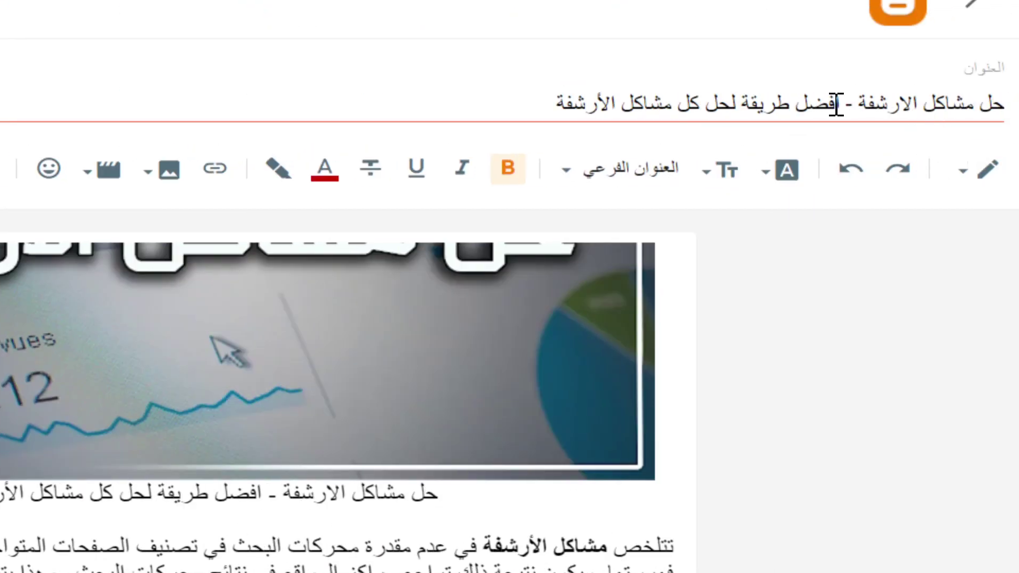
drag(843, 104, 555, 99)
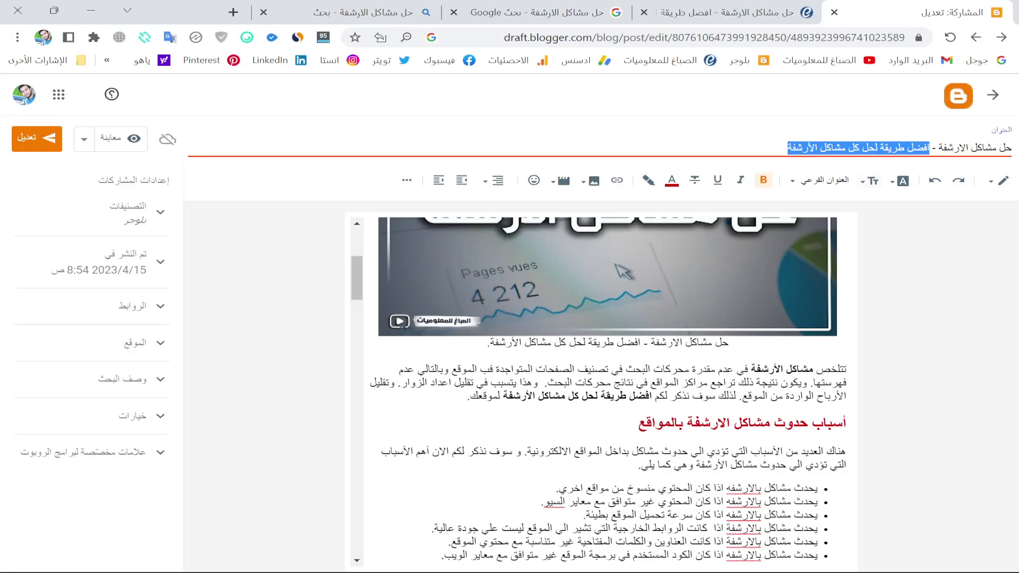
click(638, 423)
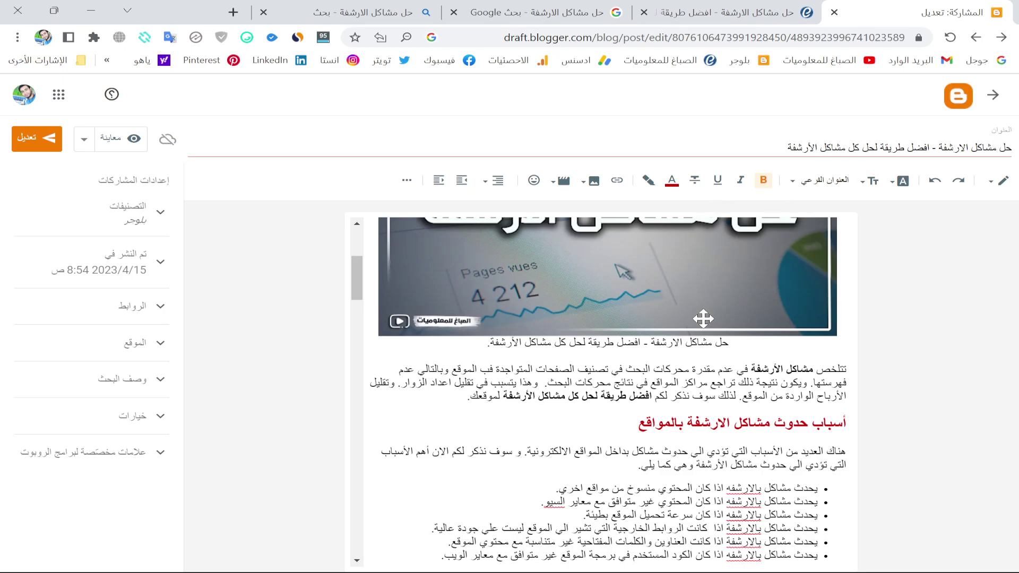
- Examine the heading style and the text size option "كبير" for the red heading "أسباب حدوث مشاكل الارشفة بالمواقع"
scroll(703, 318, down, 2)
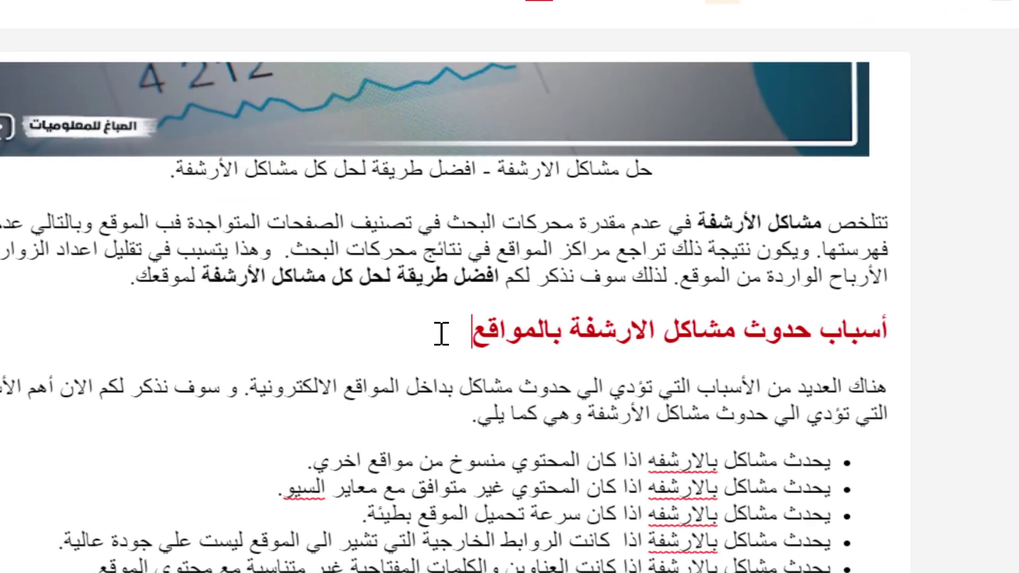
drag(441, 333, 897, 334)
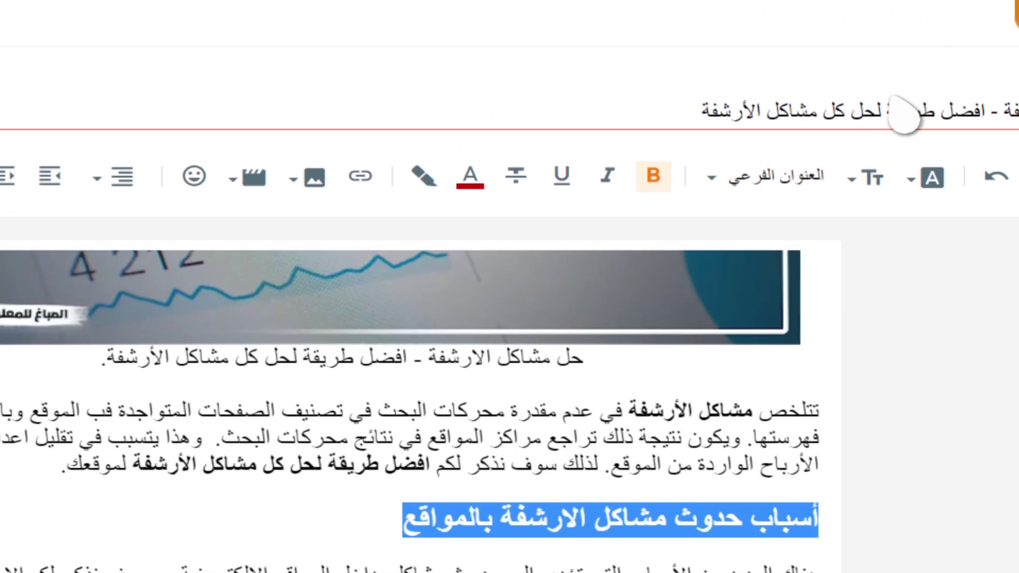
click(793, 183)
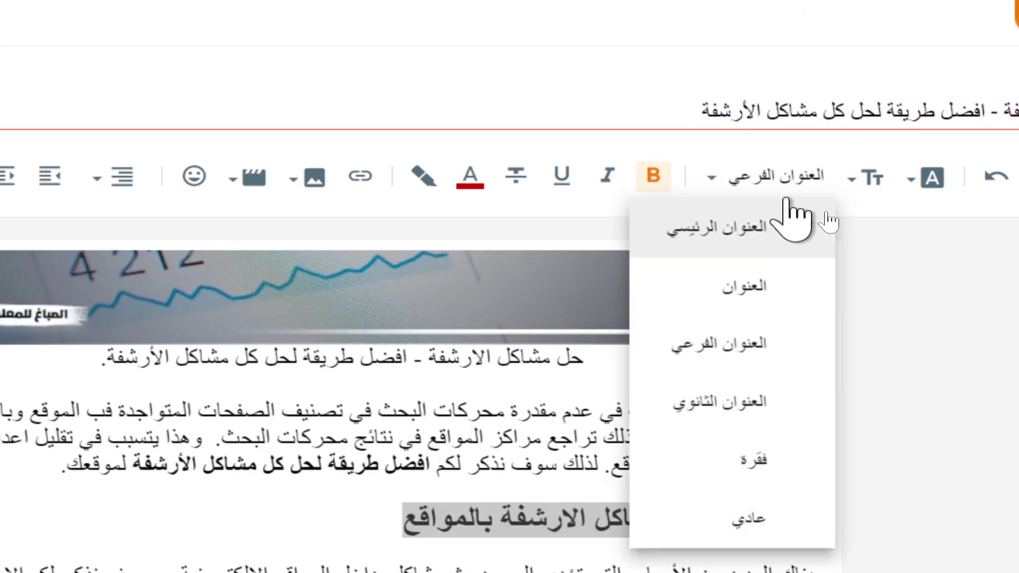
click(828, 278)
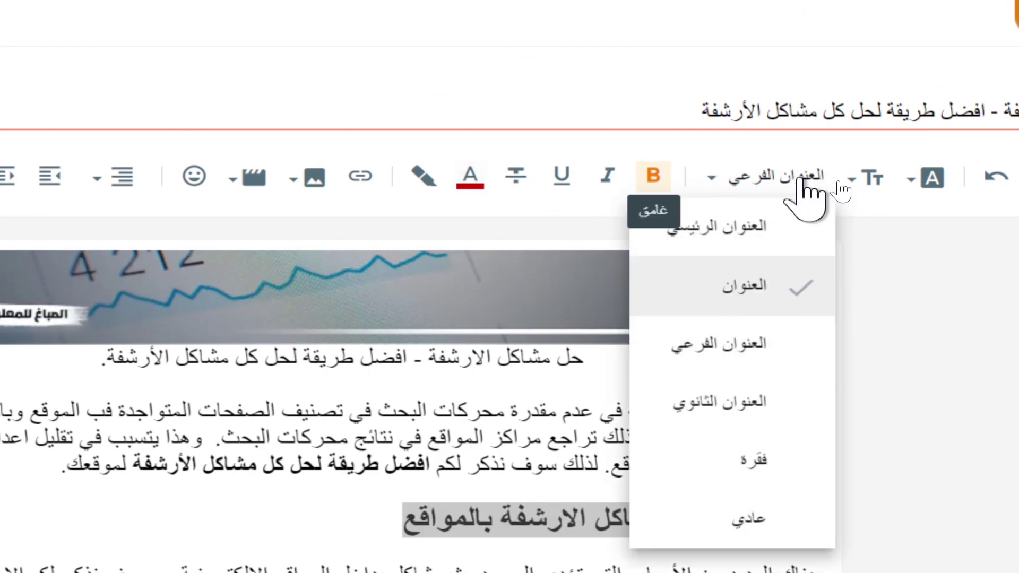
click(870, 183)
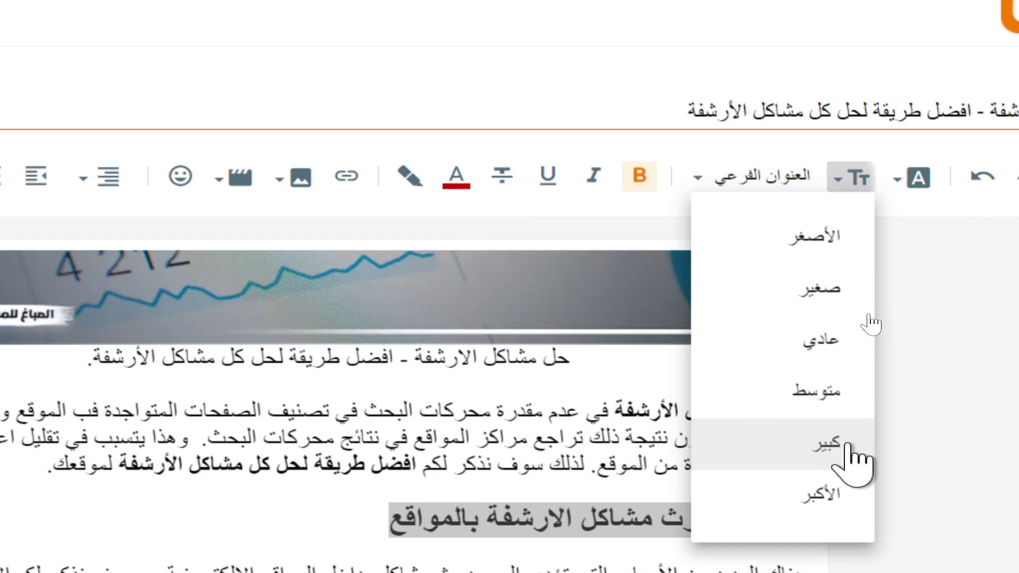
click(852, 456)
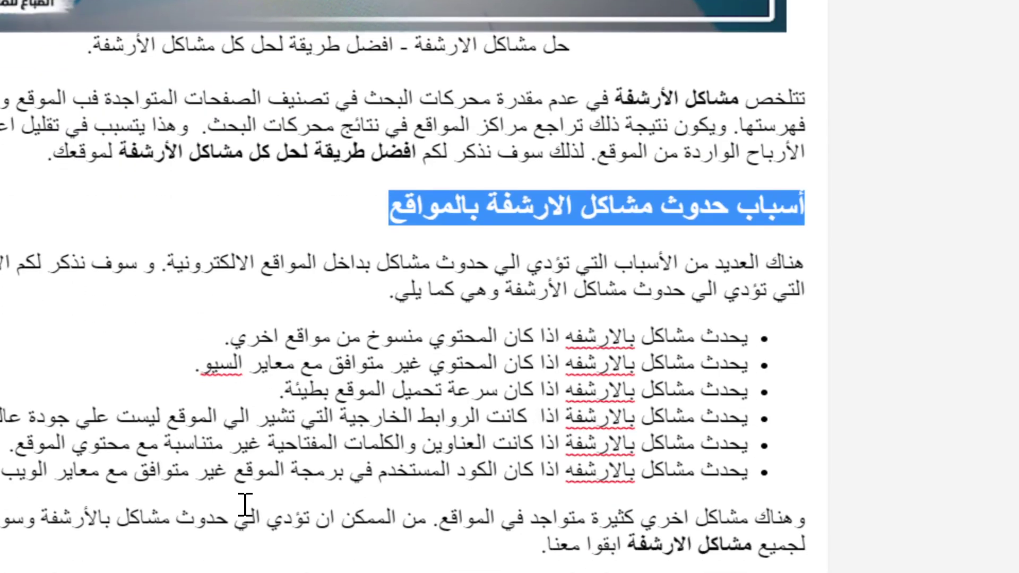
- Examine the introductory paragraph and the bulleted list of causes under the heading "أسباب حدوث مشاكل الارشفة بالمواقع"
click(390, 292)
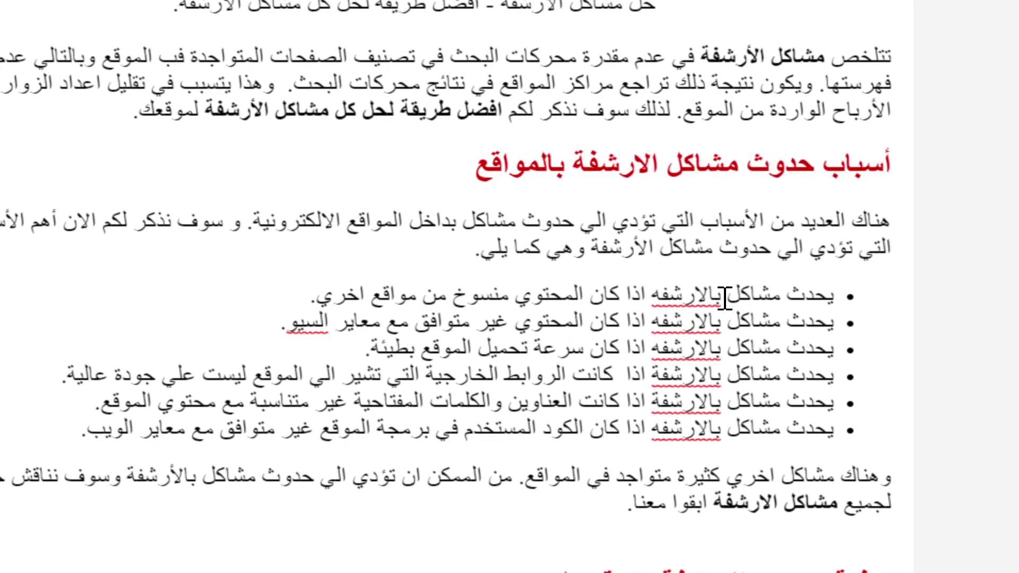
drag(459, 256, 897, 234)
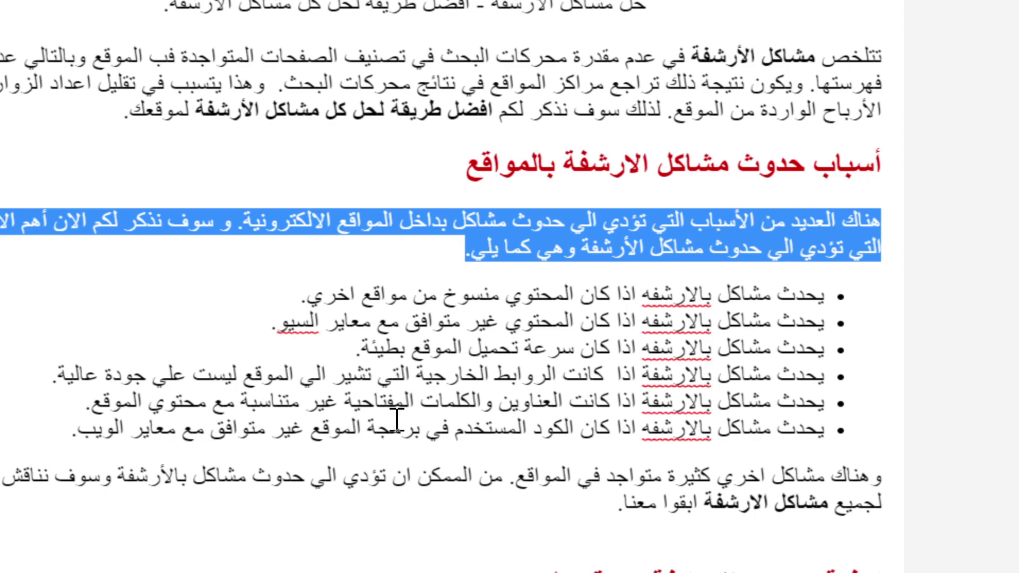
drag(77, 430, 851, 289)
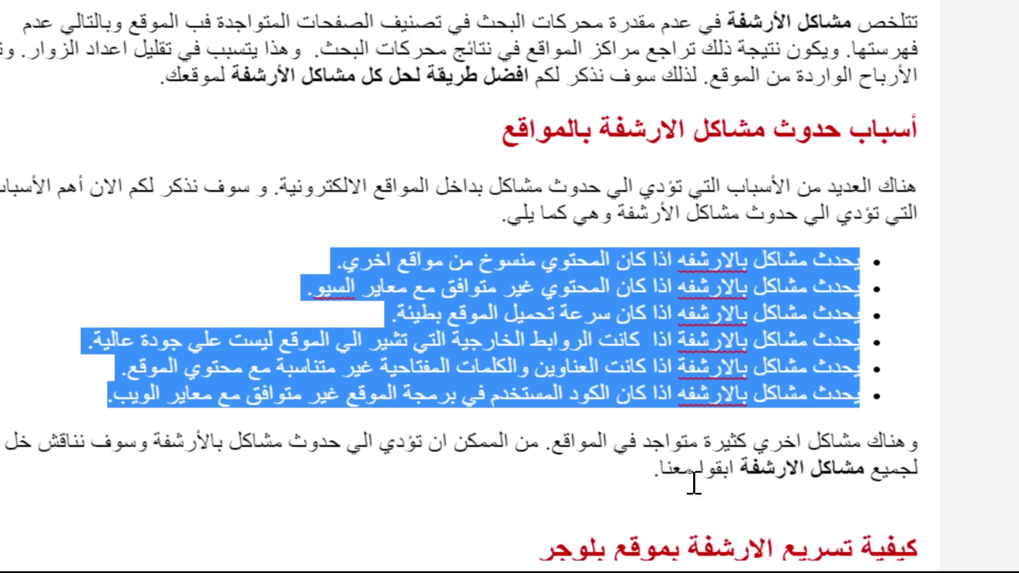
- Examine the paragraph following the bulleted list of causes, including its bold phrase "مشاكل الارشفة"
click(694, 481)
drag(656, 470, 918, 446)
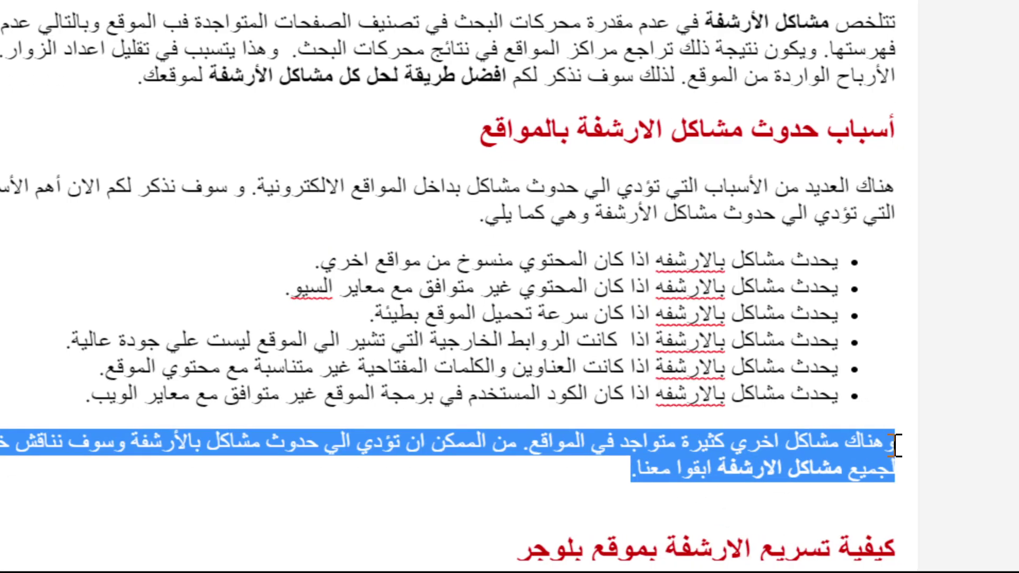
click(572, 470)
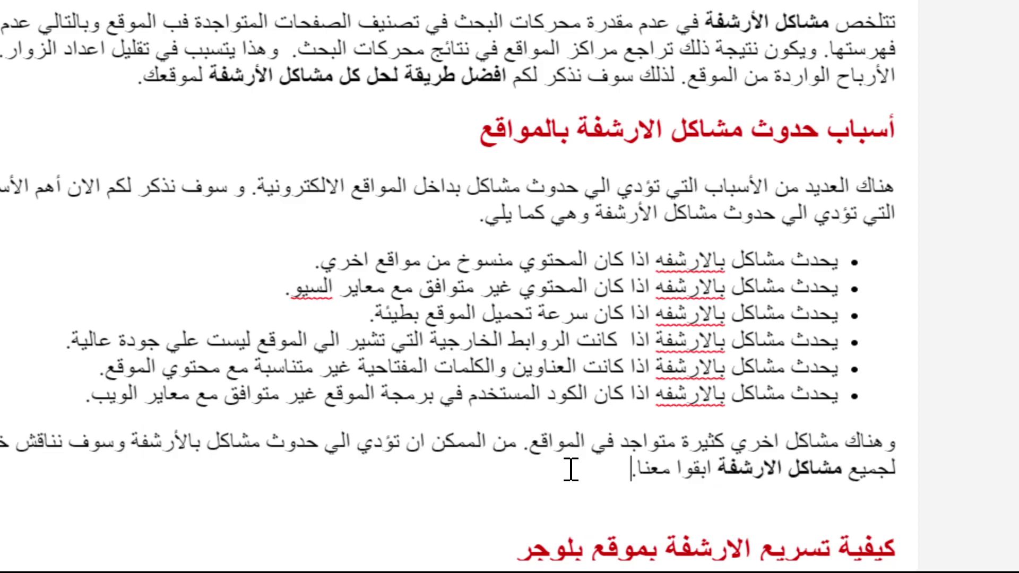
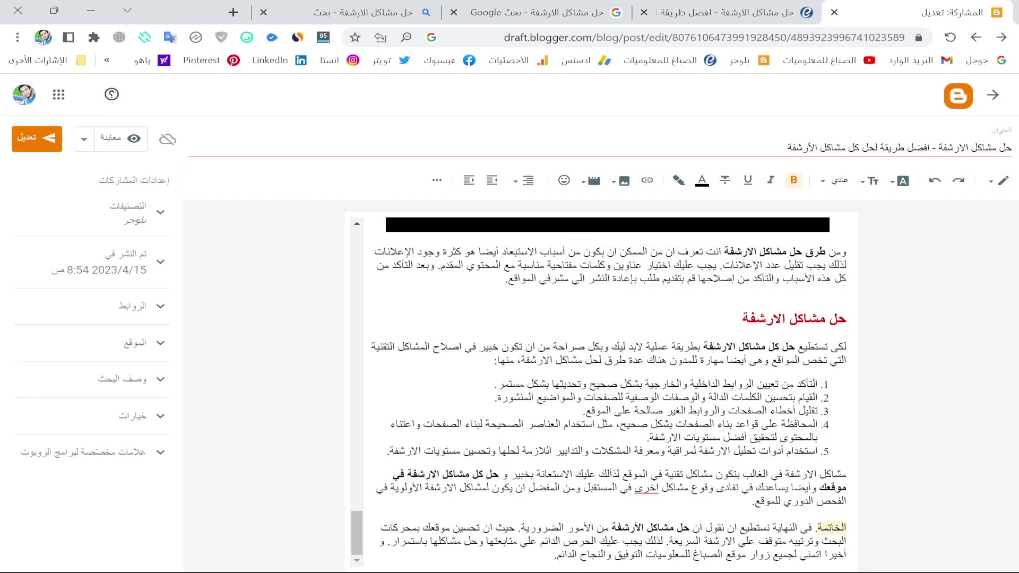
- Return to the start of the post and examine the bold keyword "حل مشاكل الارشفة" in the opening paragraph
scroll(599, 392, up, 10)
scroll(600, 392, up, 15)
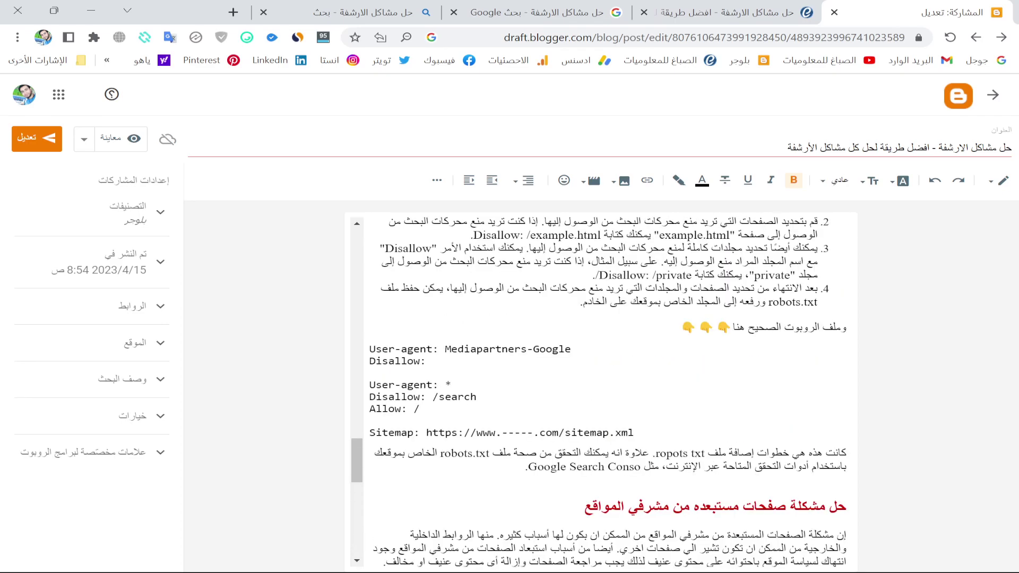
scroll(601, 392, up, 15)
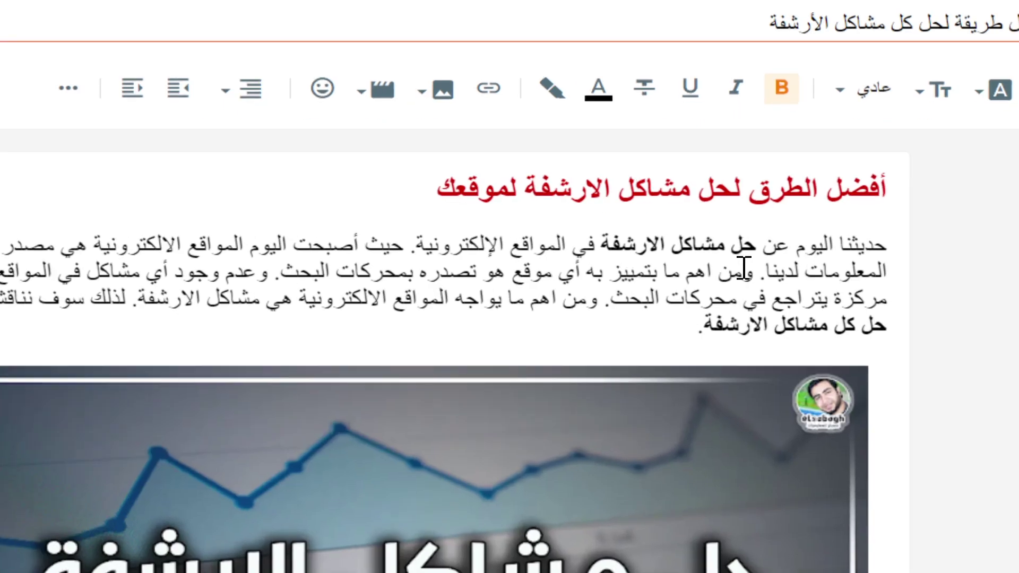
drag(704, 259, 743, 259)
drag(680, 246, 758, 245)
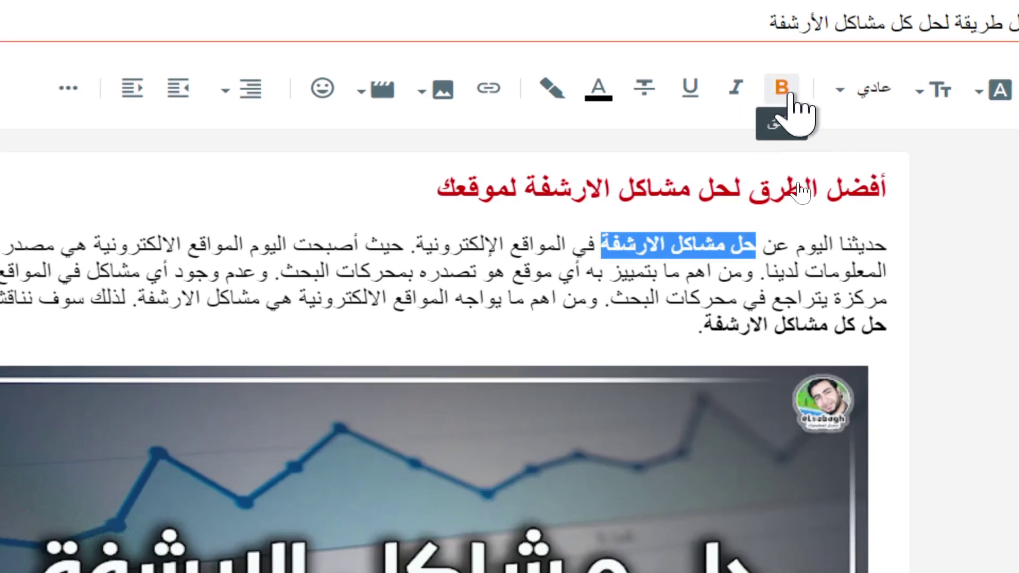
click(449, 272)
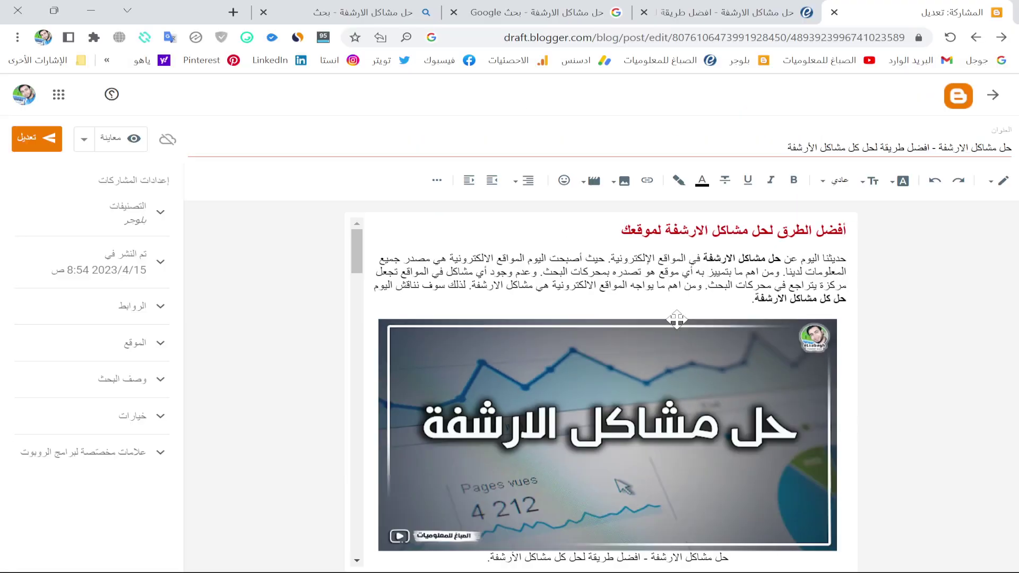
- Review the post's remaining headings, lists, robots.txt code, embedded video and bold keywords down to the conclusion
scroll(553, 372, down, 2)
scroll(678, 322, down, 4)
scroll(609, 390, down, 5)
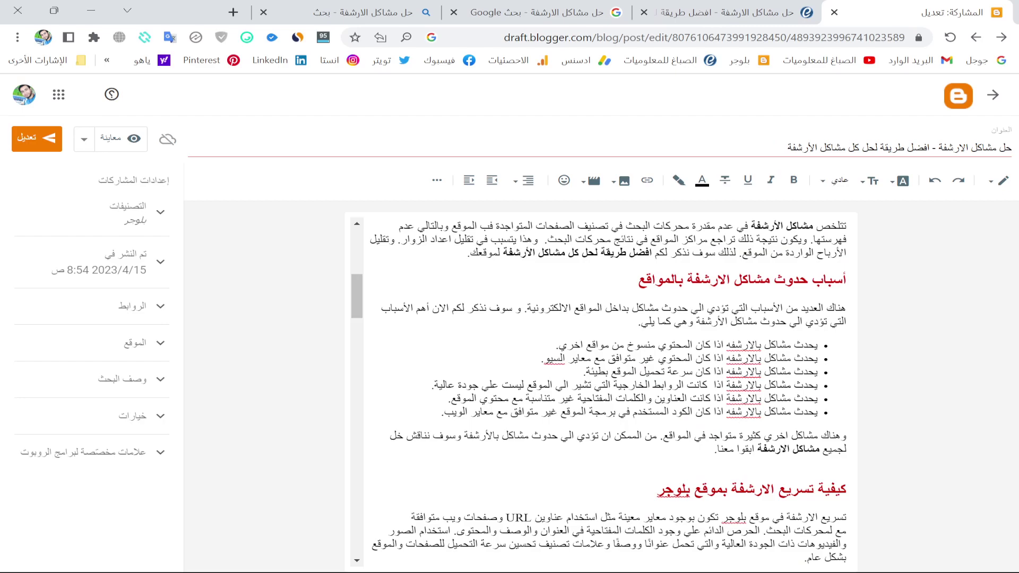
scroll(608, 390, down, 1)
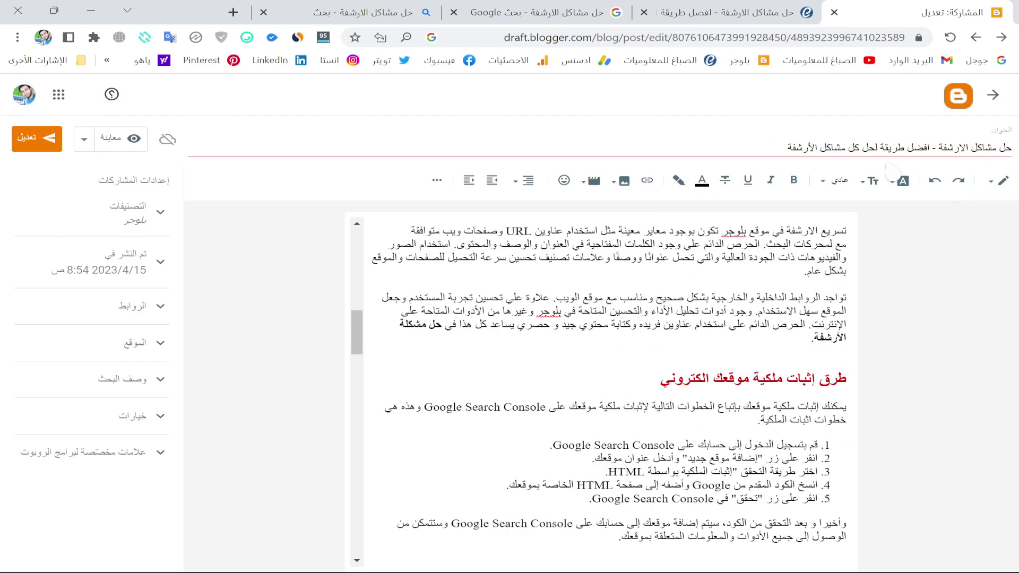
scroll(608, 390, down, 5)
scroll(608, 390, down, 8)
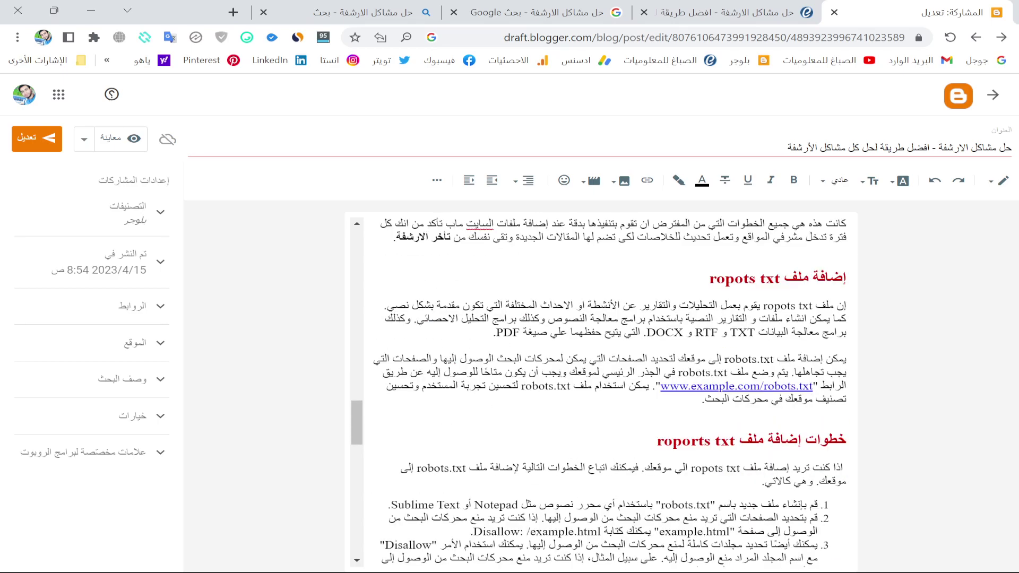
scroll(608, 390, down, 1)
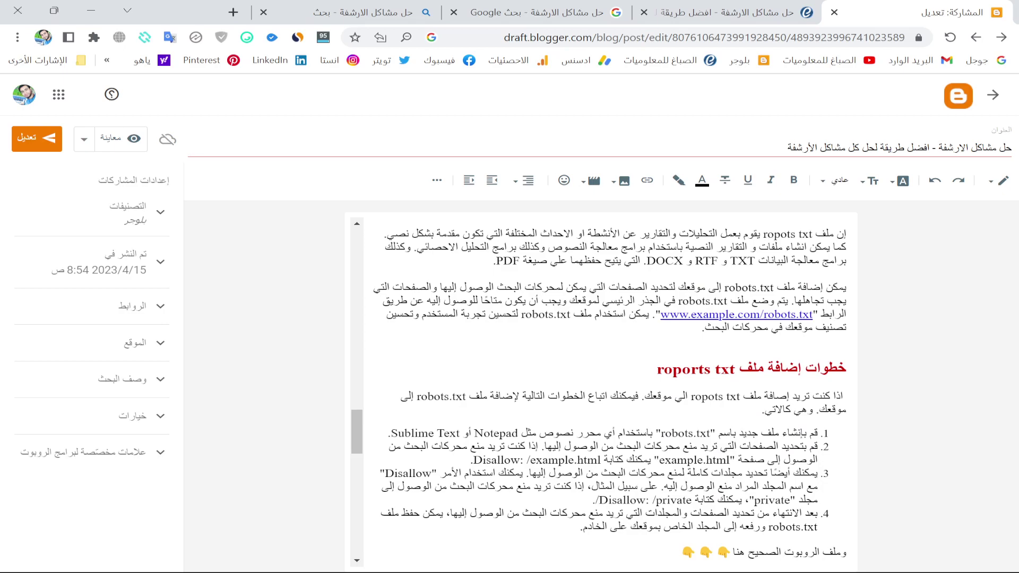
scroll(609, 390, down, 10)
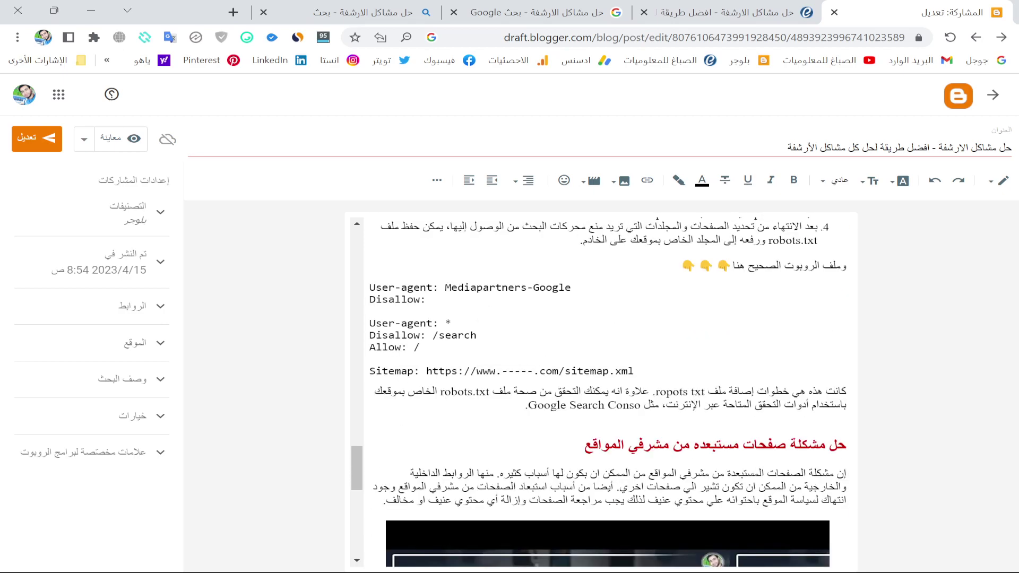
scroll(608, 390, down, 1)
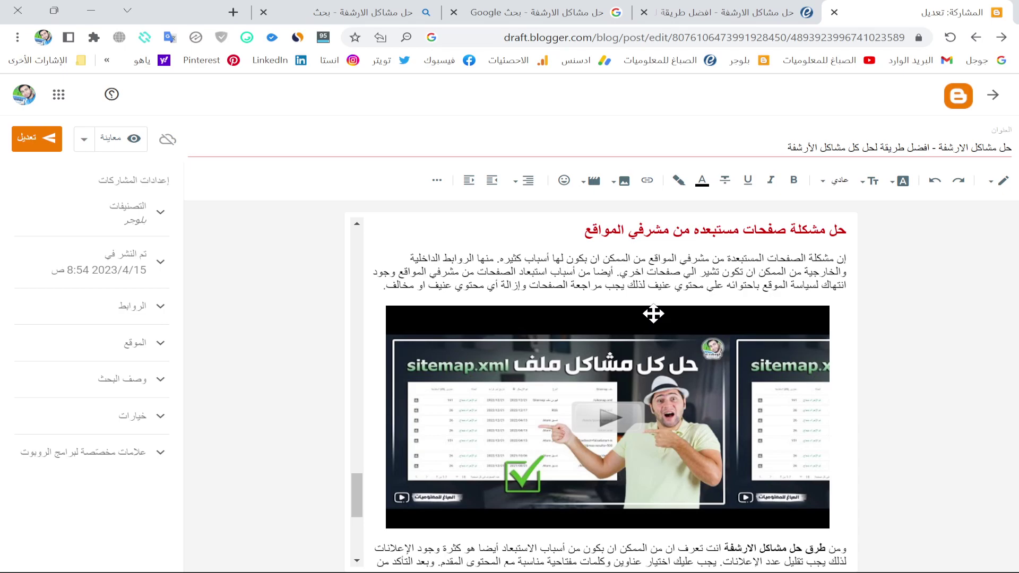
scroll(653, 314, down, 4)
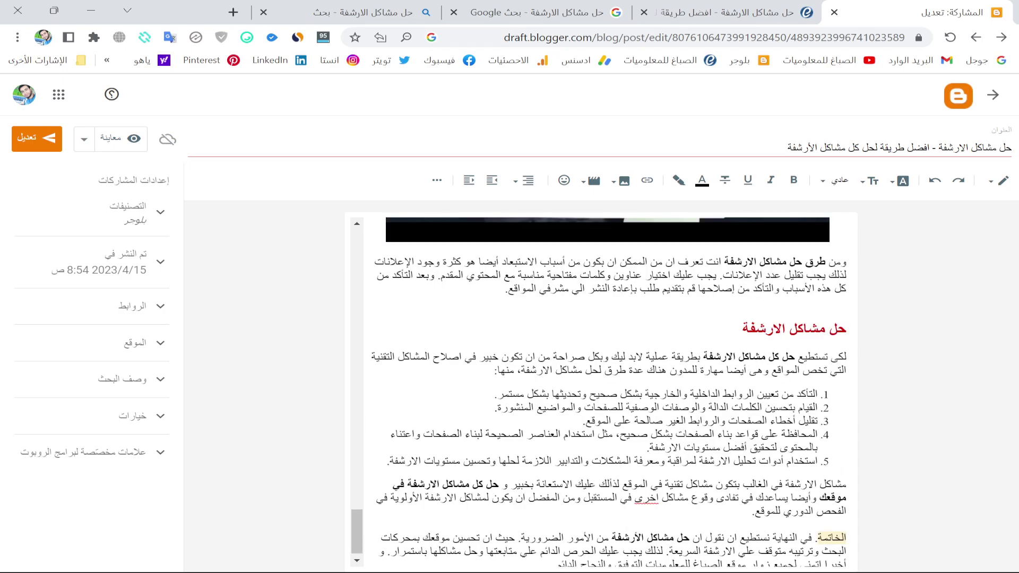
scroll(608, 390, down, 1)
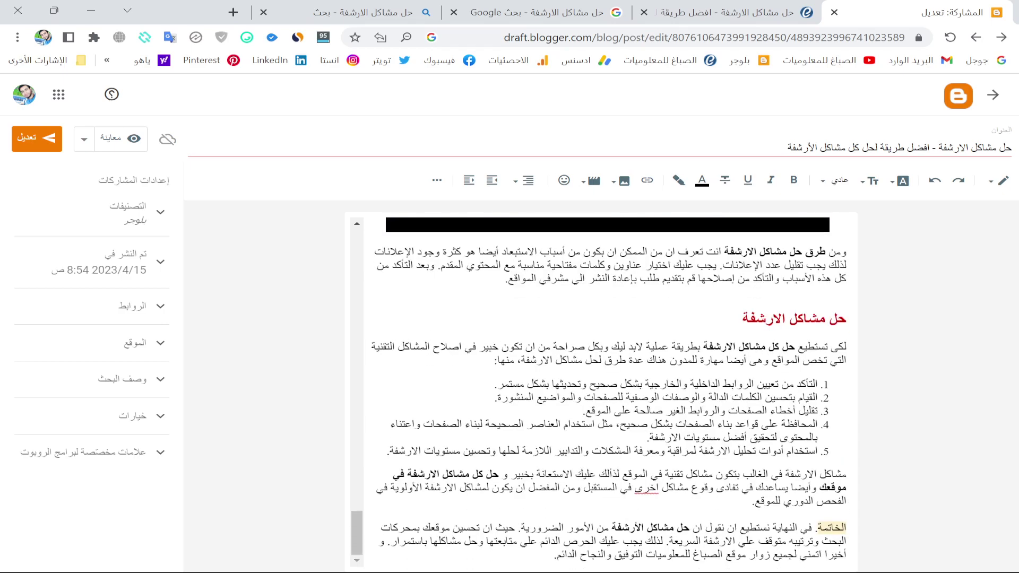
- Highlight the text from the final section "حل مشاكل الارشفة" through the conclusion, and return to the post's beginning
drag(554, 553, 874, 350)
click(720, 383)
scroll(608, 390, up, 20)
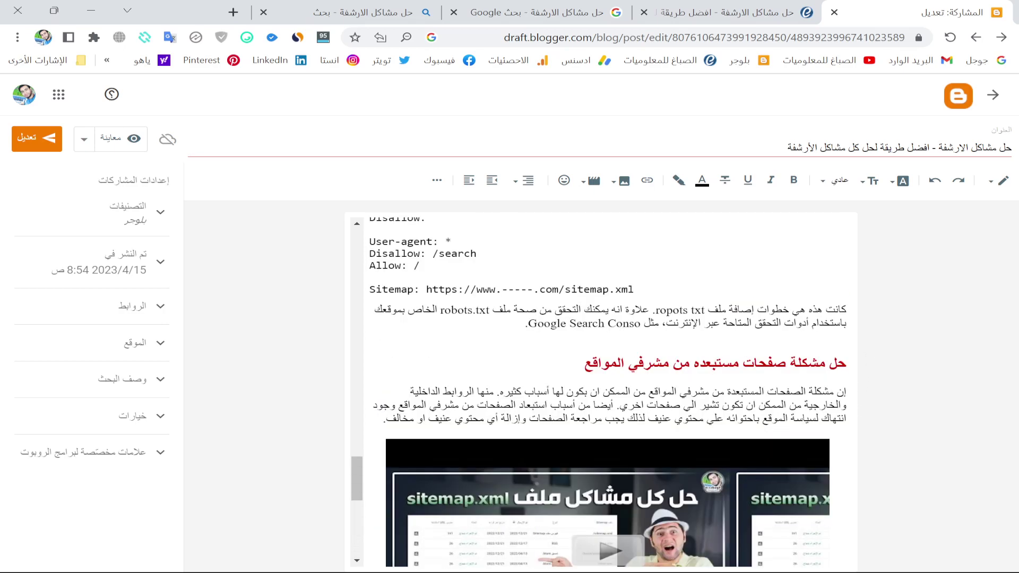
scroll(608, 390, up, 8)
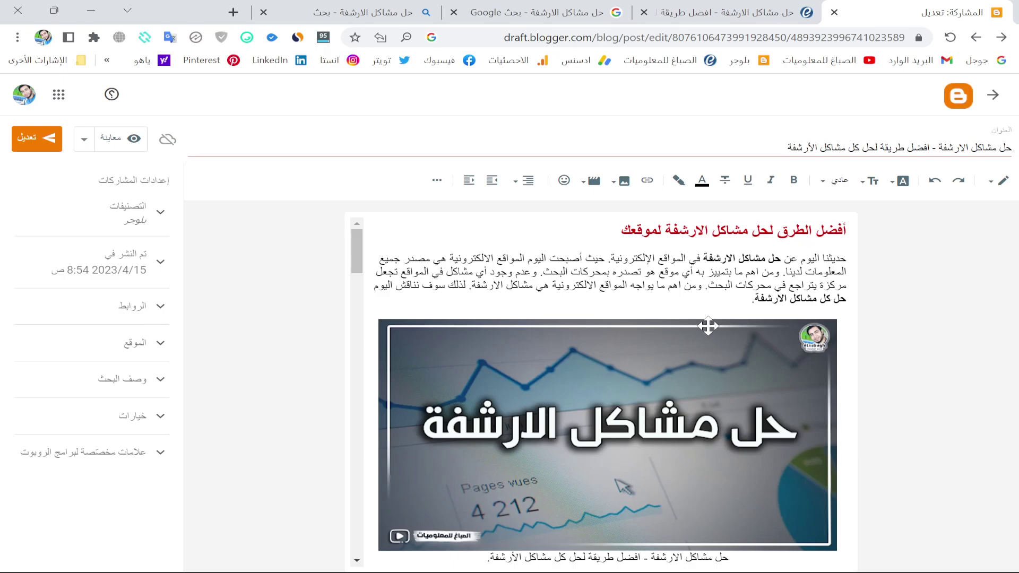
- Check the Google and Bing results for "حل مشاكل الارشفة" and examine the article's featured snippet in Bing
click(561, 9)
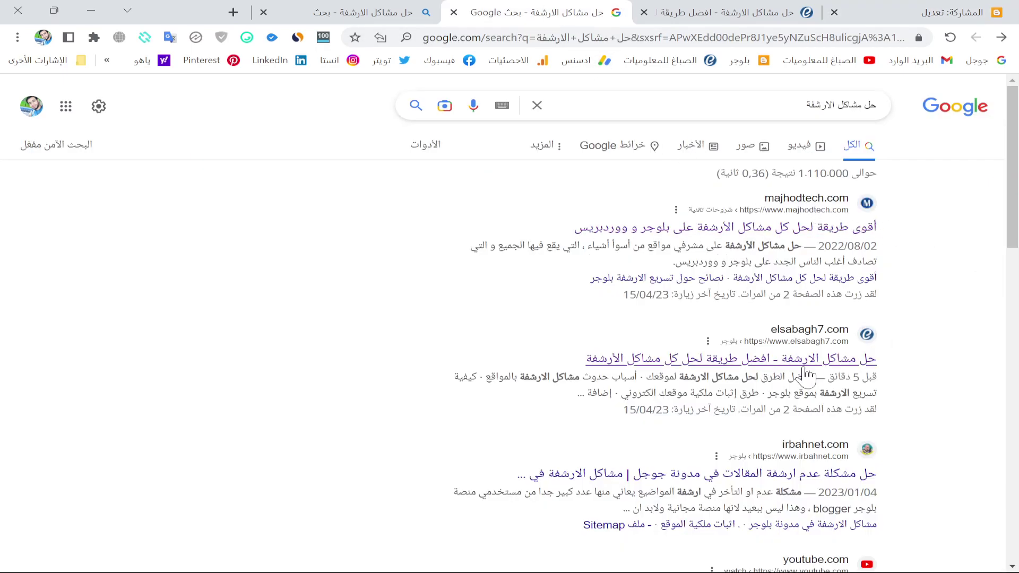
click(403, 12)
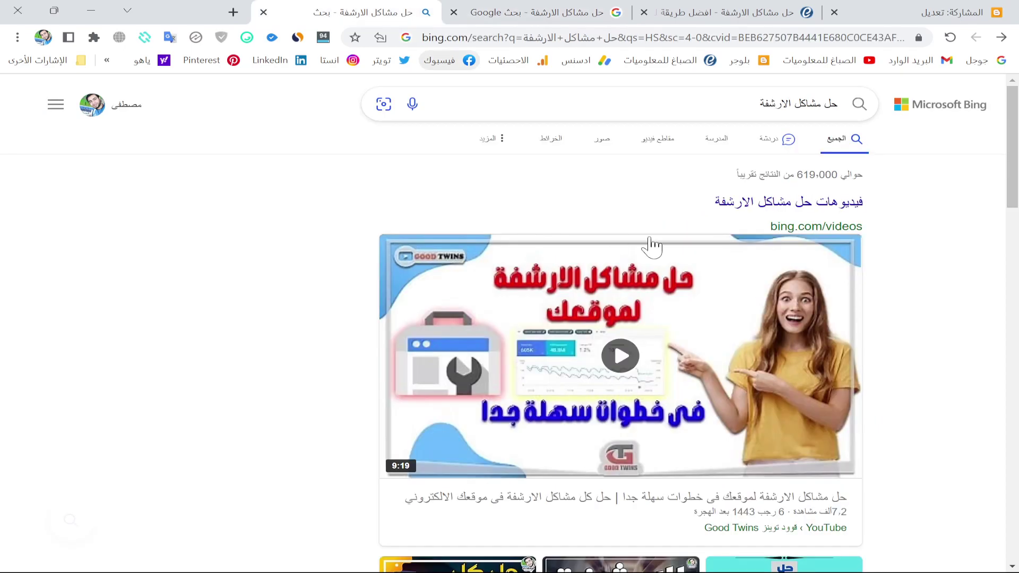
scroll(915, 370, down, 12)
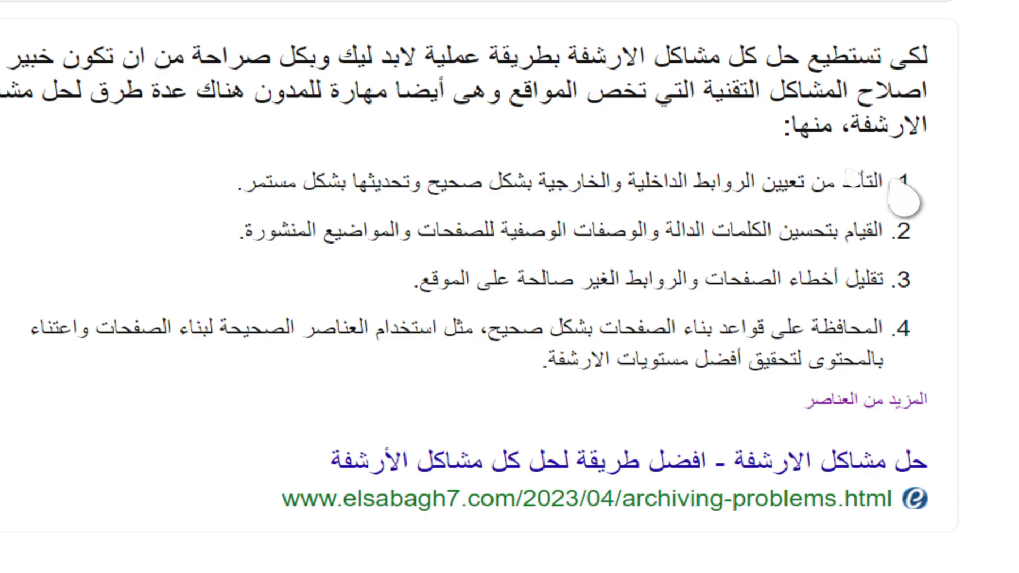
drag(496, 387, 927, 56)
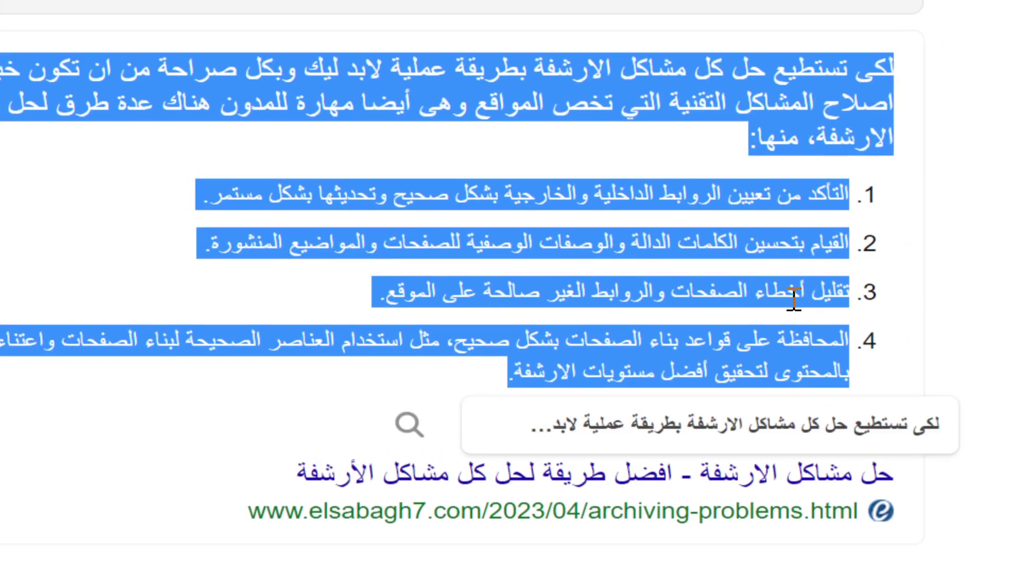
click(540, 340)
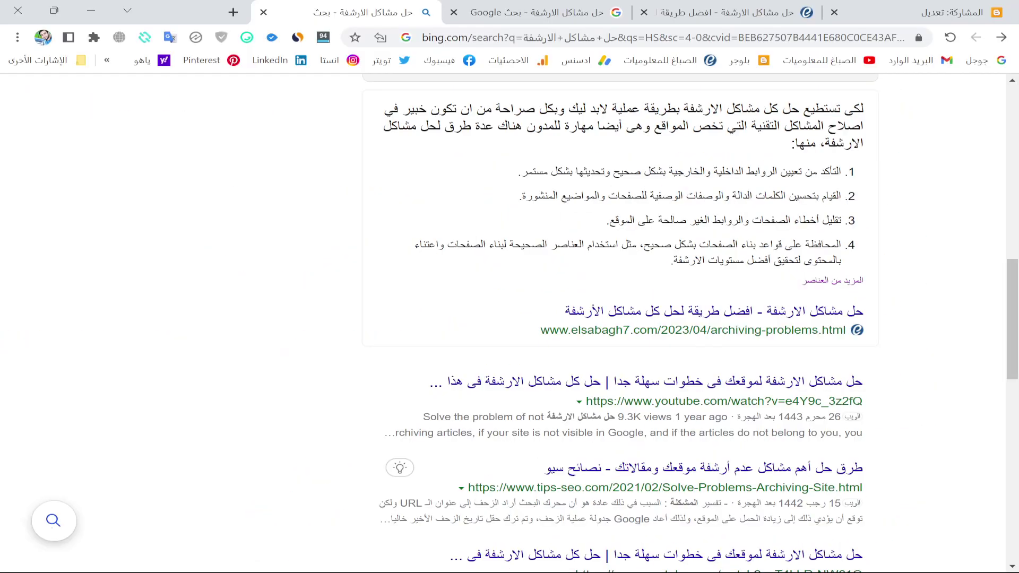
- Highlight the four numbered items in the article's Bing featured snippet
scroll(621, 318, up, 1)
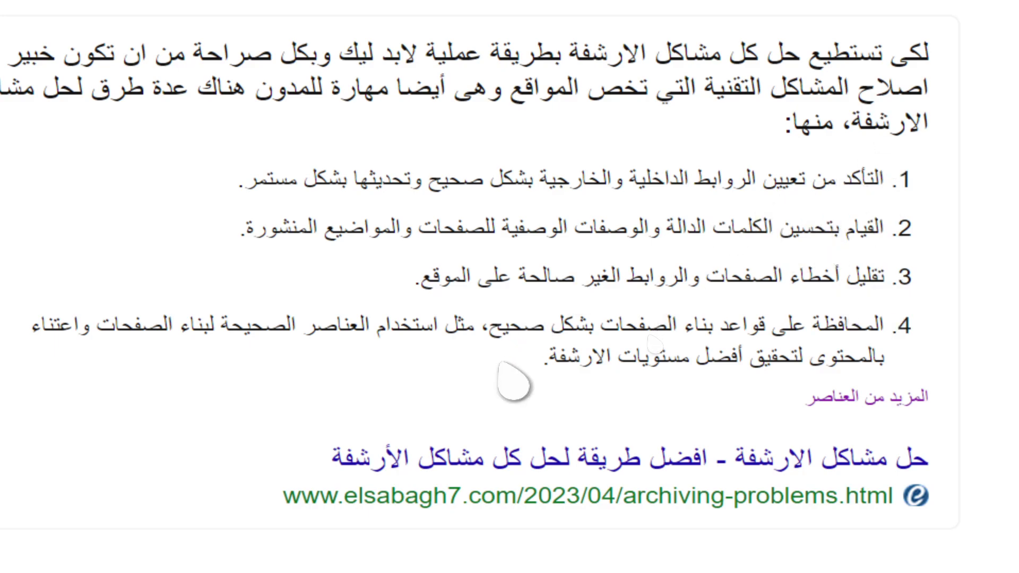
drag(512, 366, 898, 220)
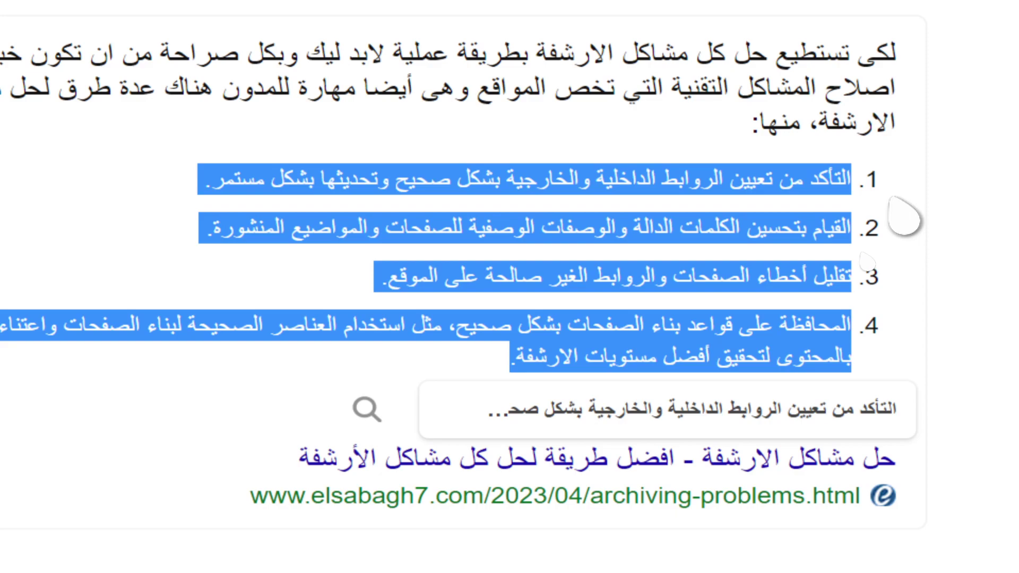
click(902, 219)
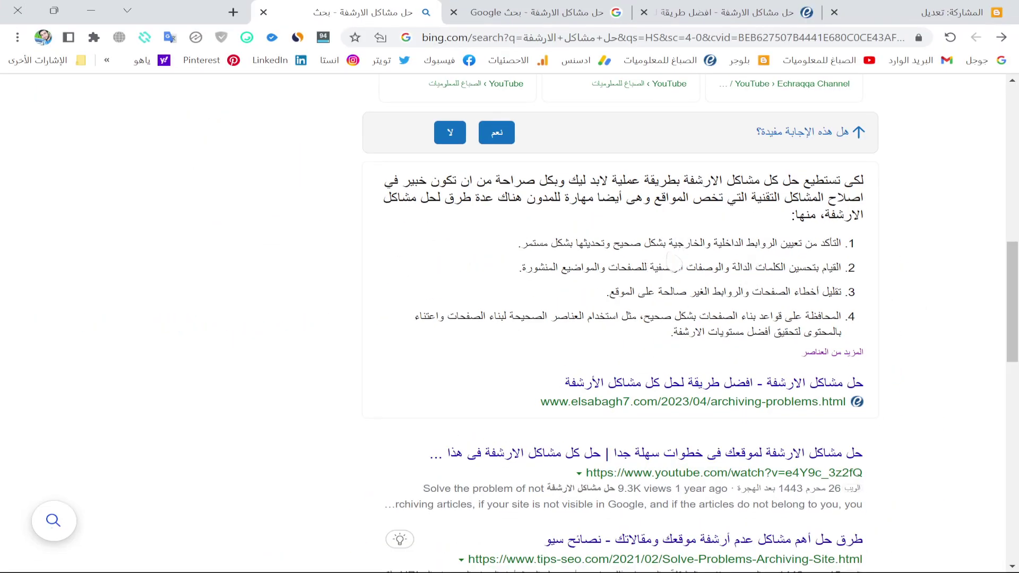
- Switch to the published article on elsabagh7.com and review its layout from the title through the conclusion
click(762, 14)
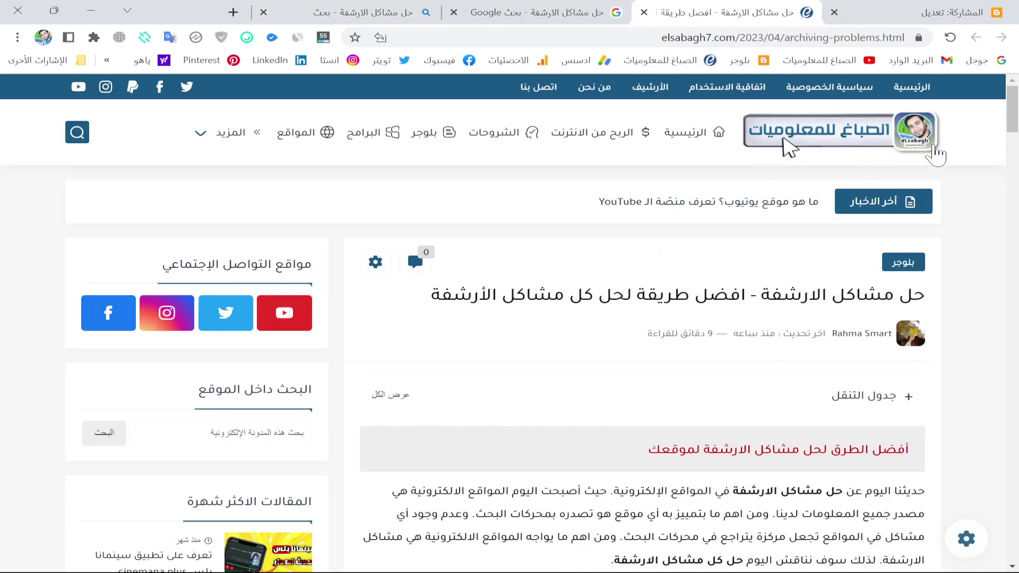
scroll(789, 149, down, 3)
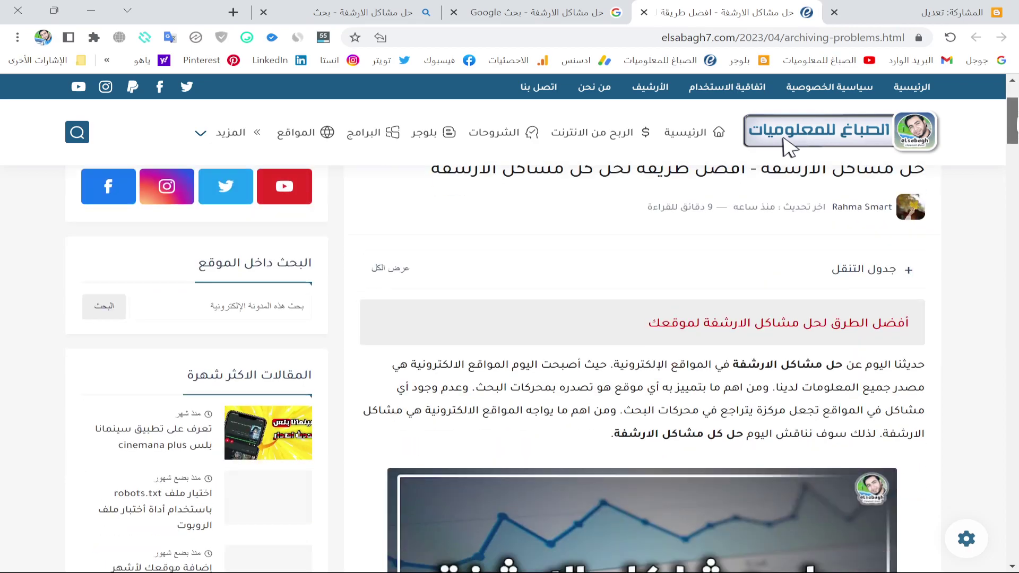
scroll(789, 149, up, 2)
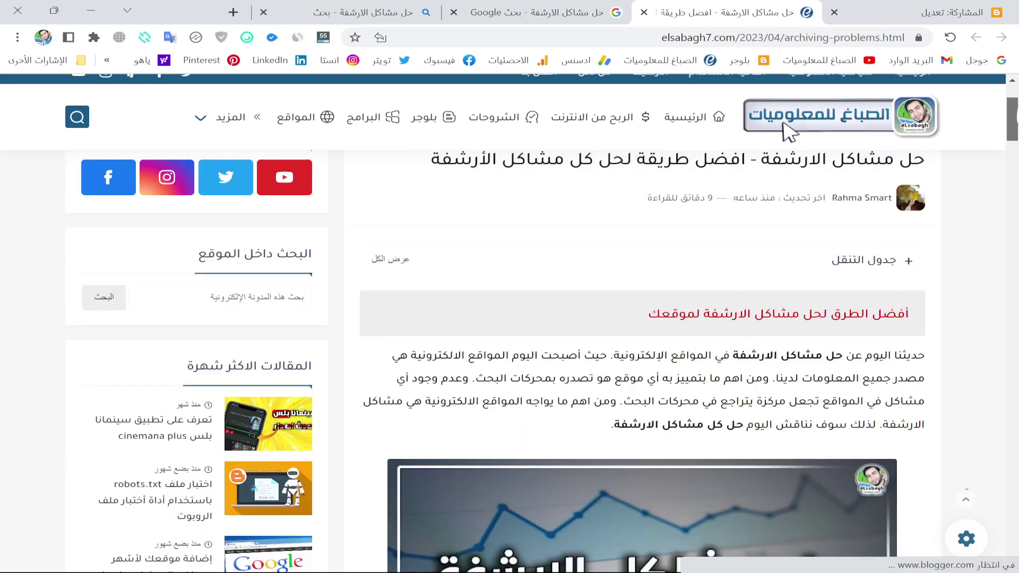
scroll(789, 148, down, 13)
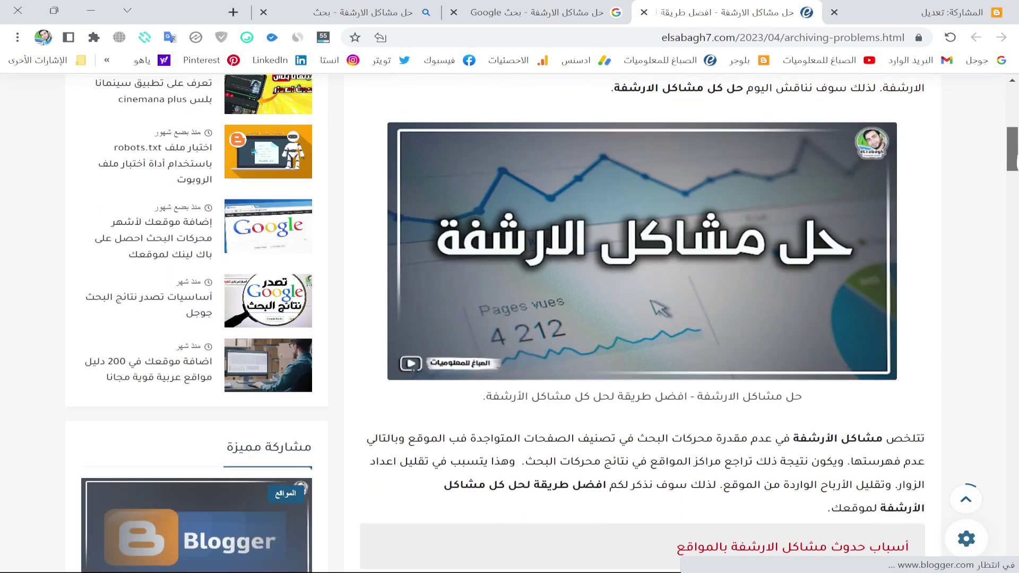
scroll(542, 323, down, 10)
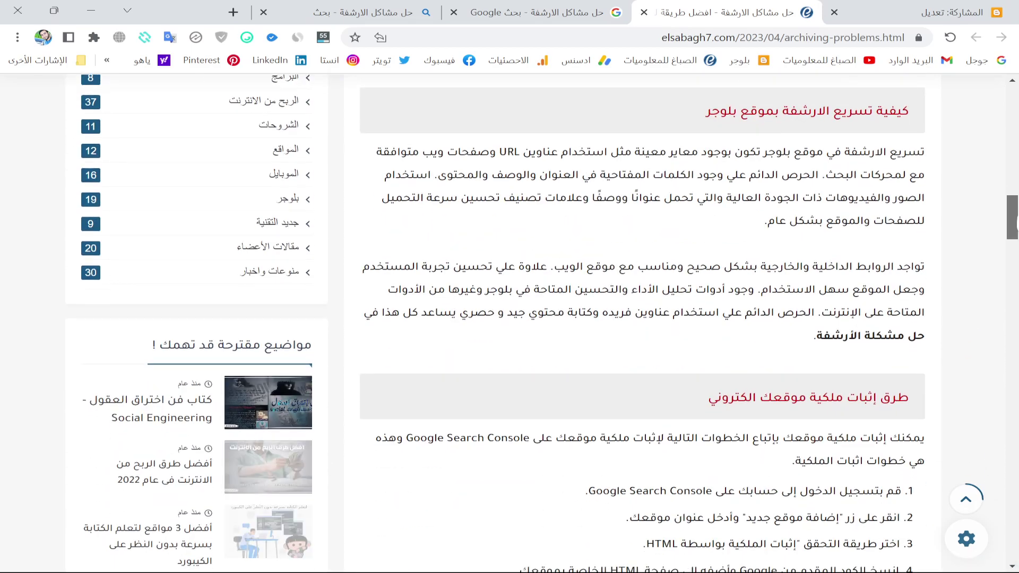
scroll(542, 323, down, 7)
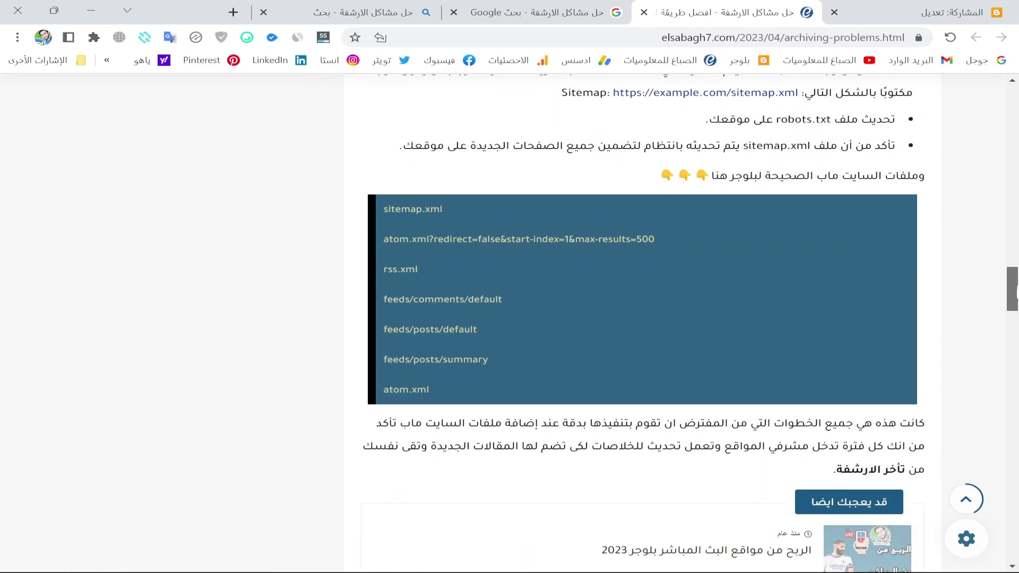
scroll(542, 323, down, 20)
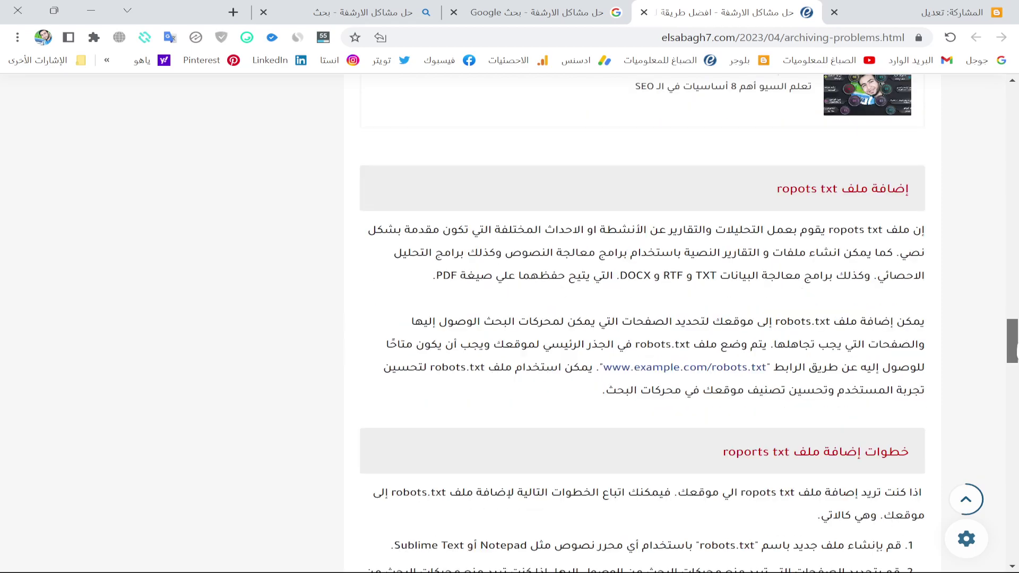
scroll(541, 323, down, 2)
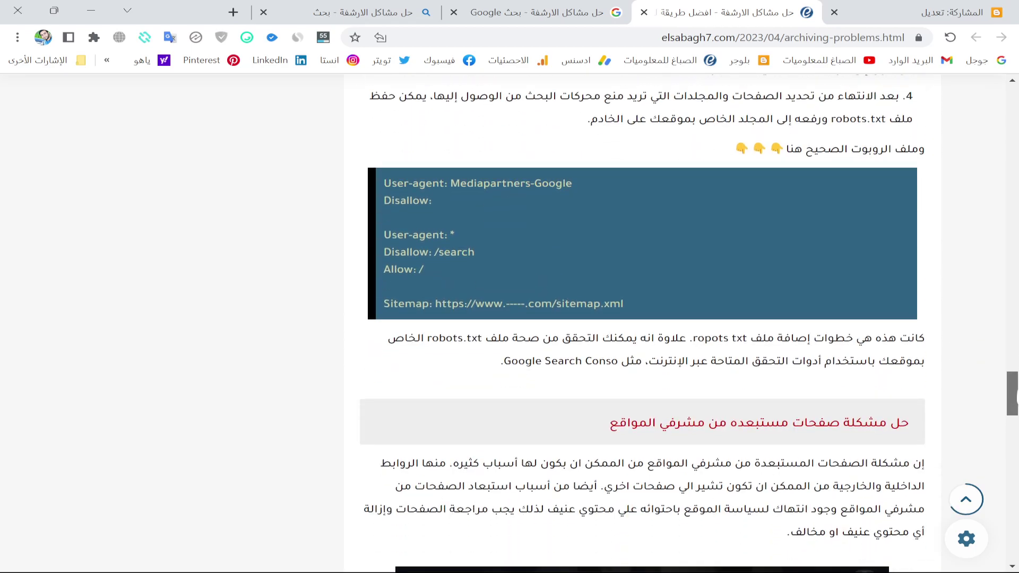
scroll(642, 324, down, 10)
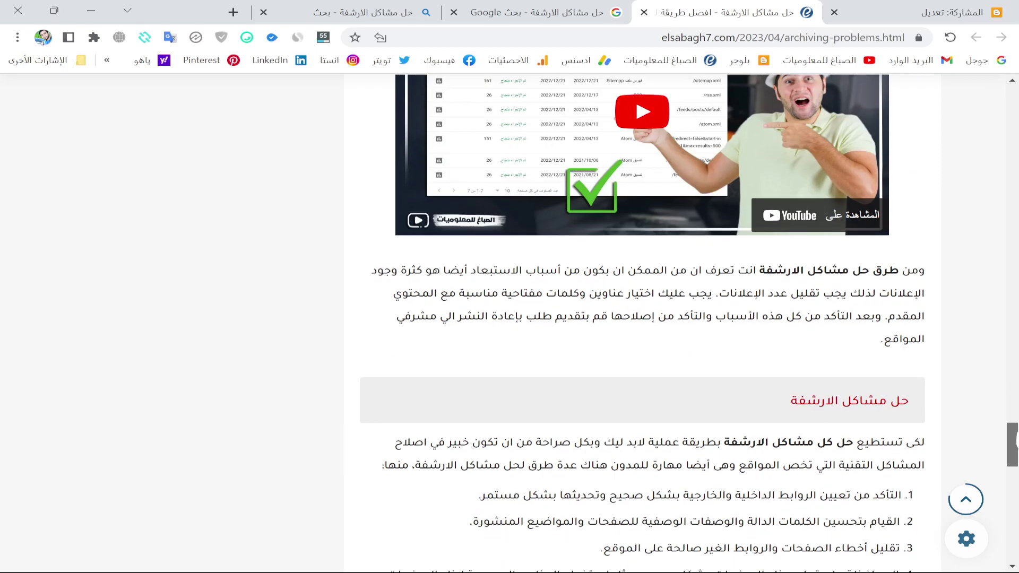
drag(1014, 440, 1006, 487)
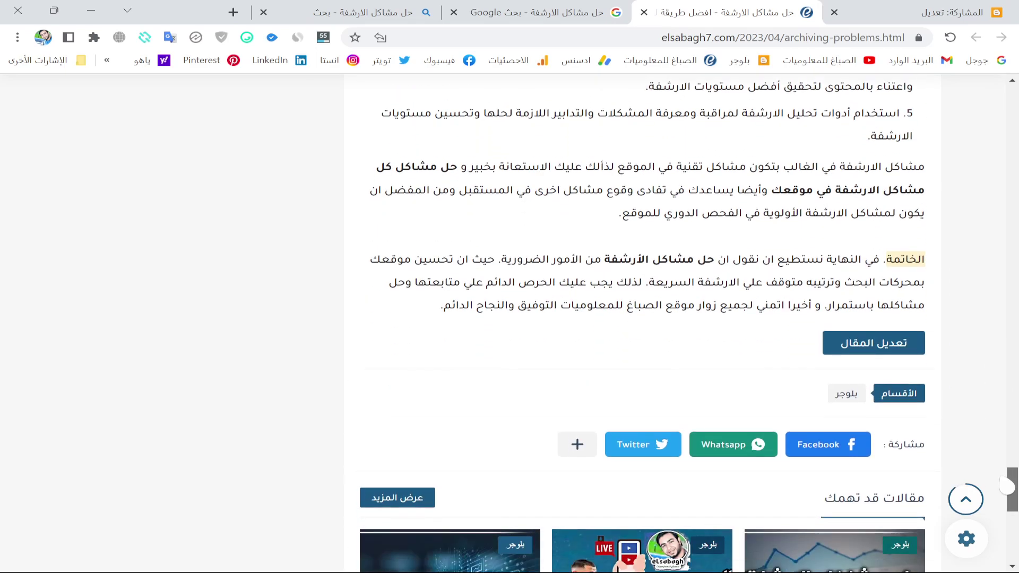
- Return to the published article's title and examine its introduction, featured image, section headings and bulleted list down the page
drag(1007, 486, 998, 125)
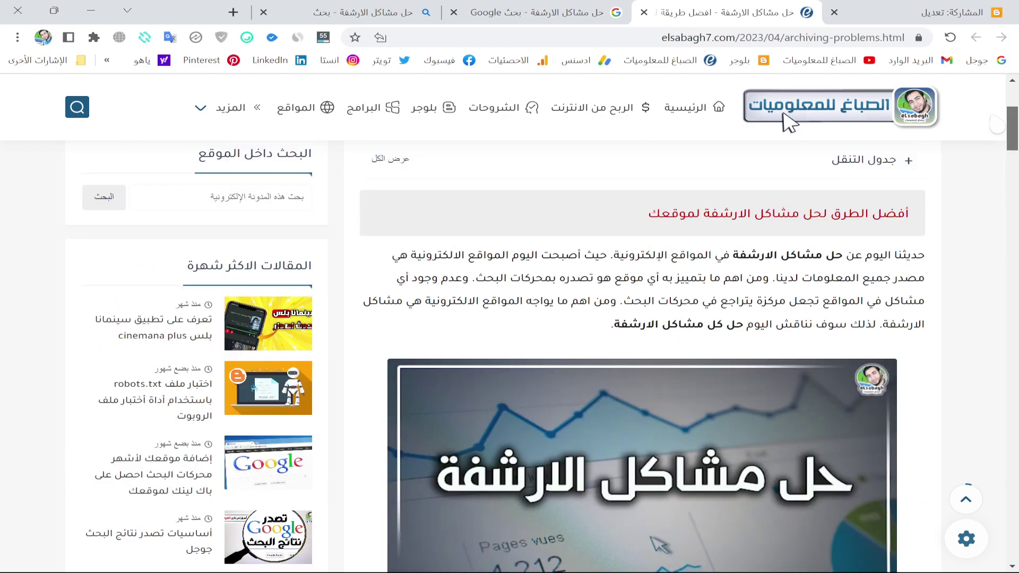
scroll(787, 122, up, 1)
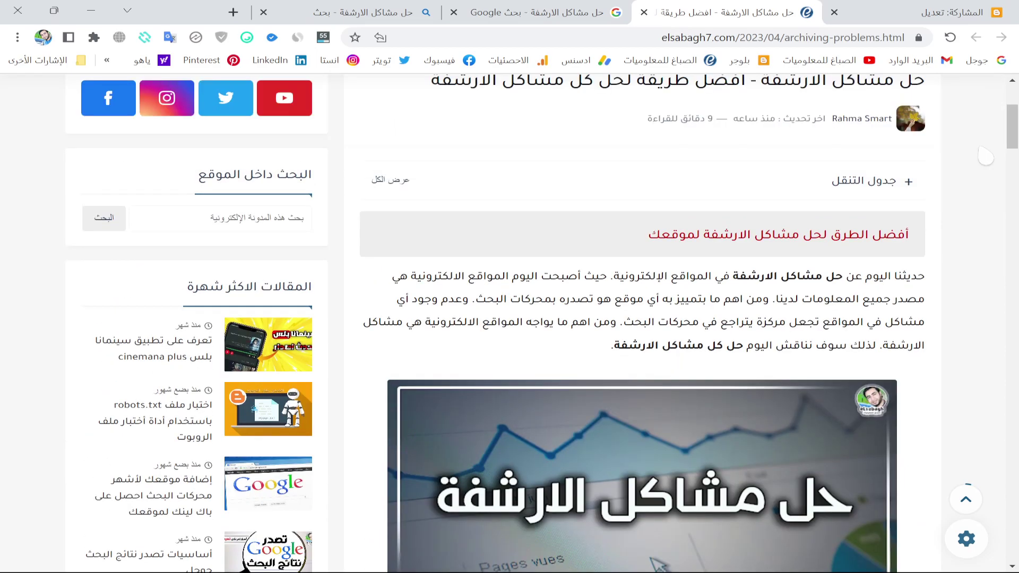
scroll(789, 148, up, 4)
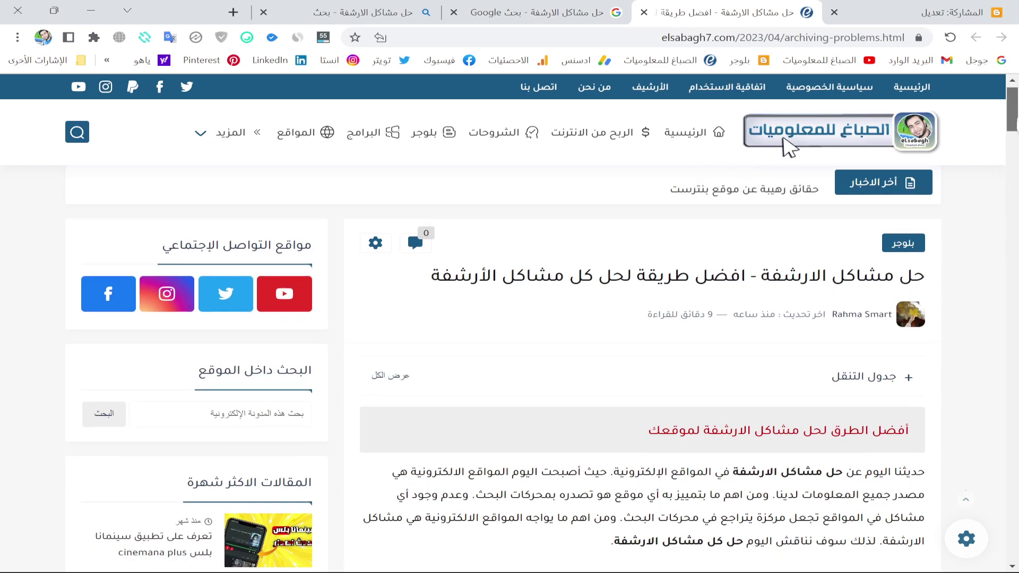
scroll(788, 149, down, 3)
scroll(1000, 140, down, 2)
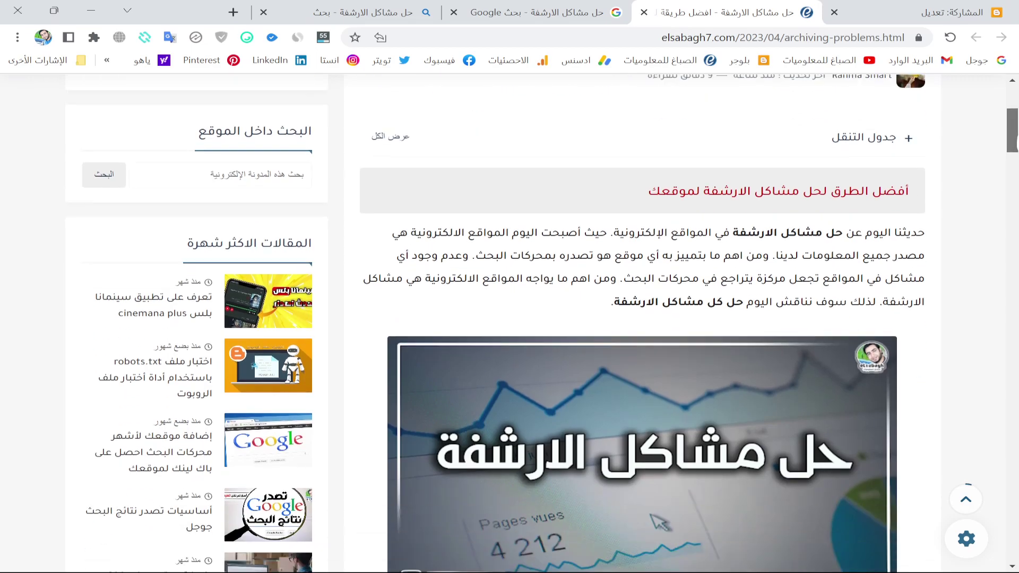
scroll(984, 132, down, 1)
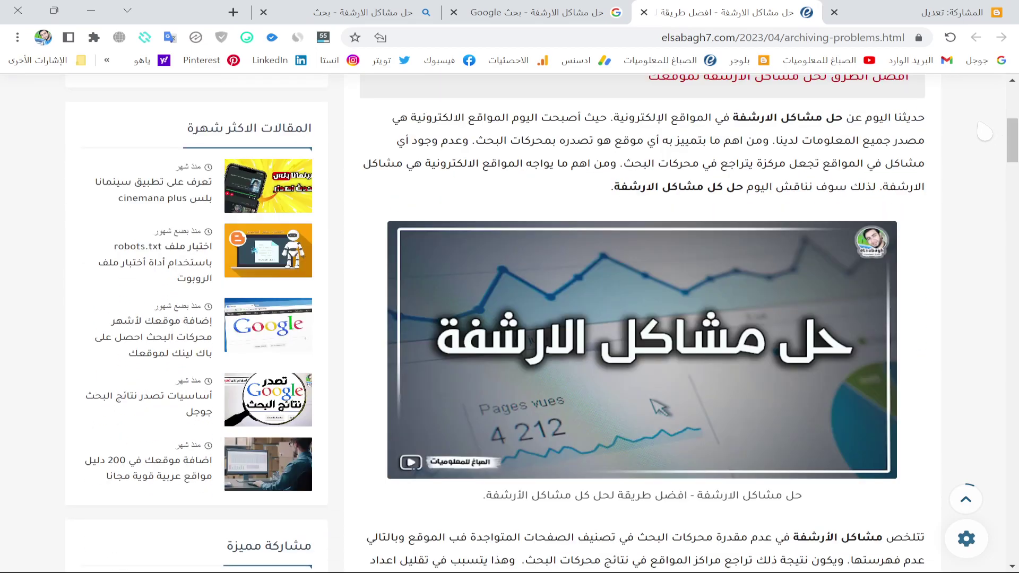
scroll(983, 131, down, 5)
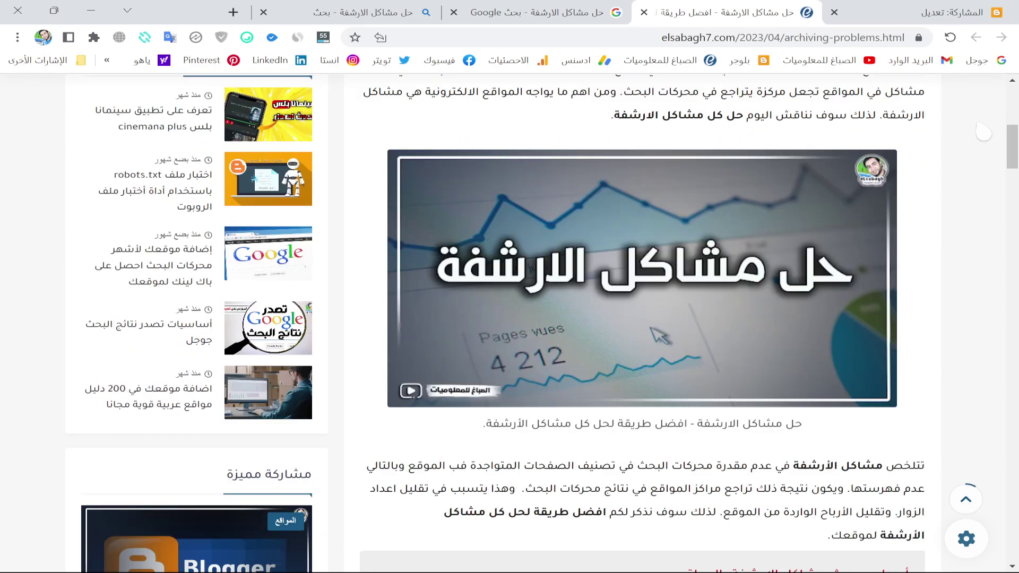
scroll(983, 131, down, 2)
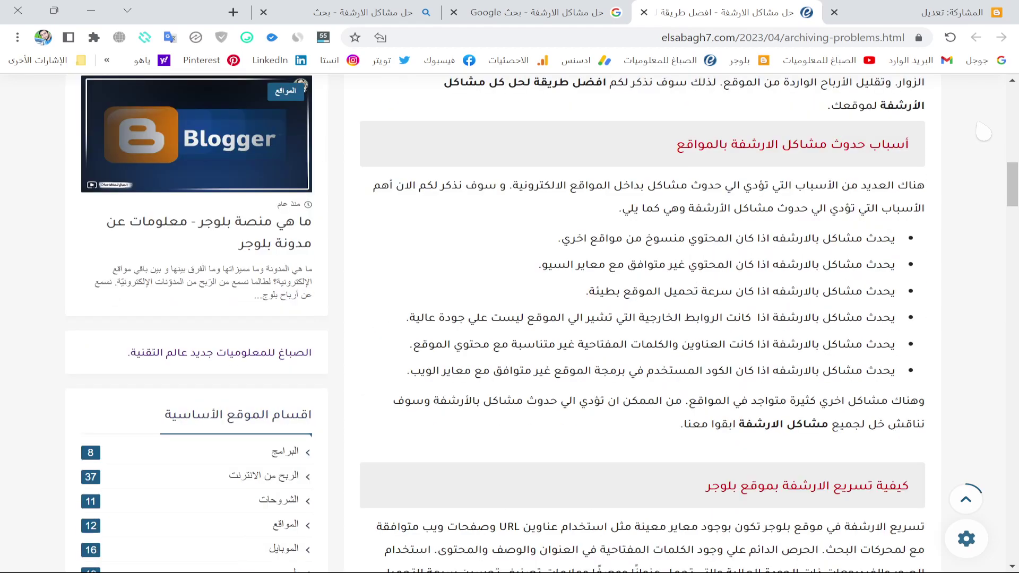
drag(1015, 171, 1015, 548)
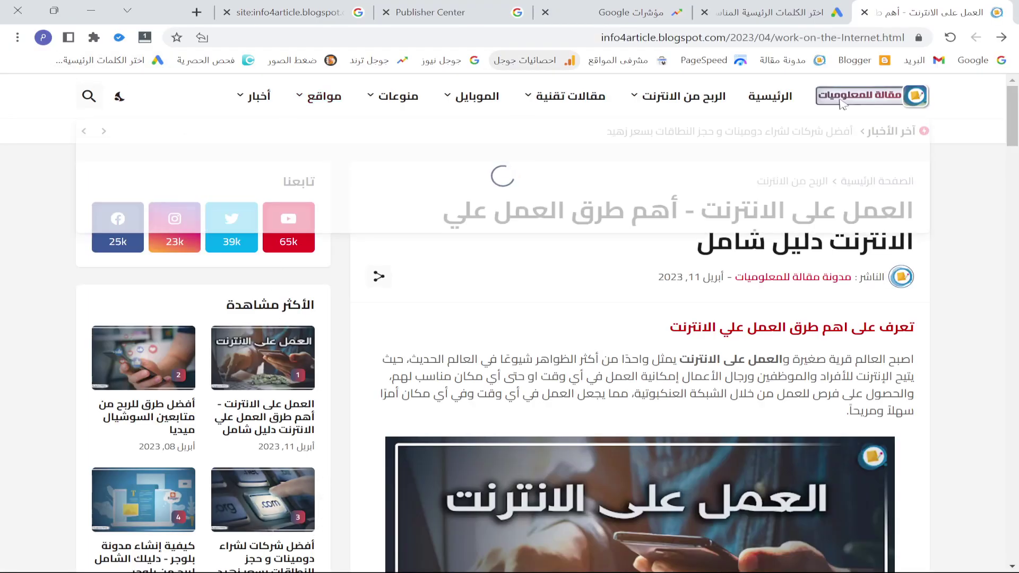
- Switch to the Google results for "site:info4article.blogspot.com" and review the blog's indexed pages from first to last
click(278, 12)
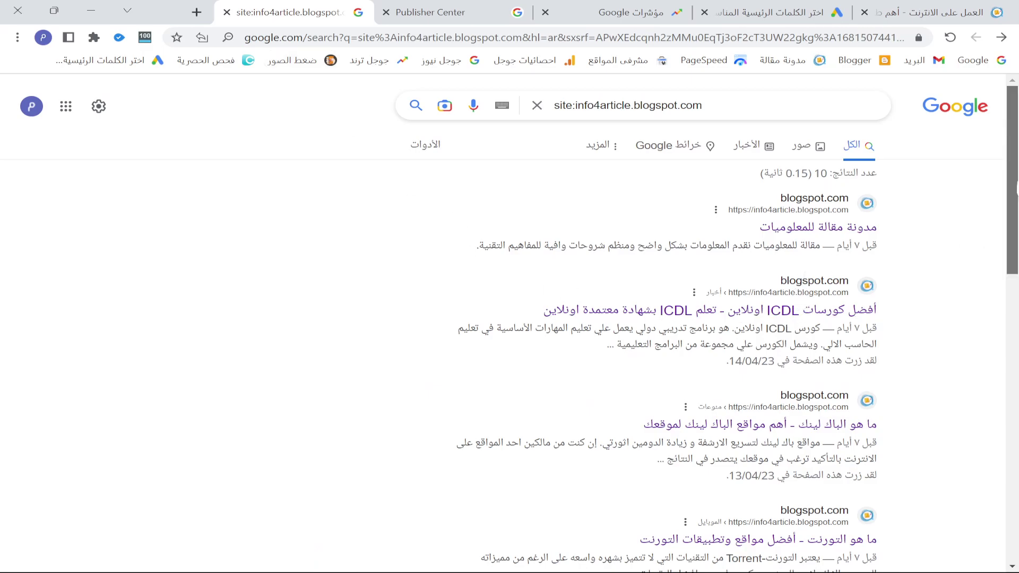
scroll(1015, 189, down, 1)
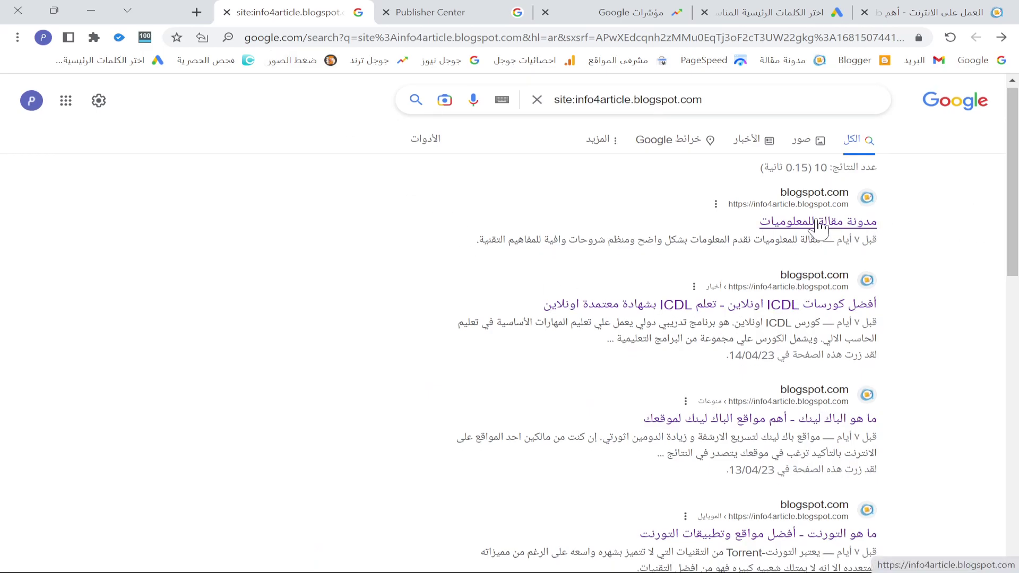
scroll(945, 187, up, 1)
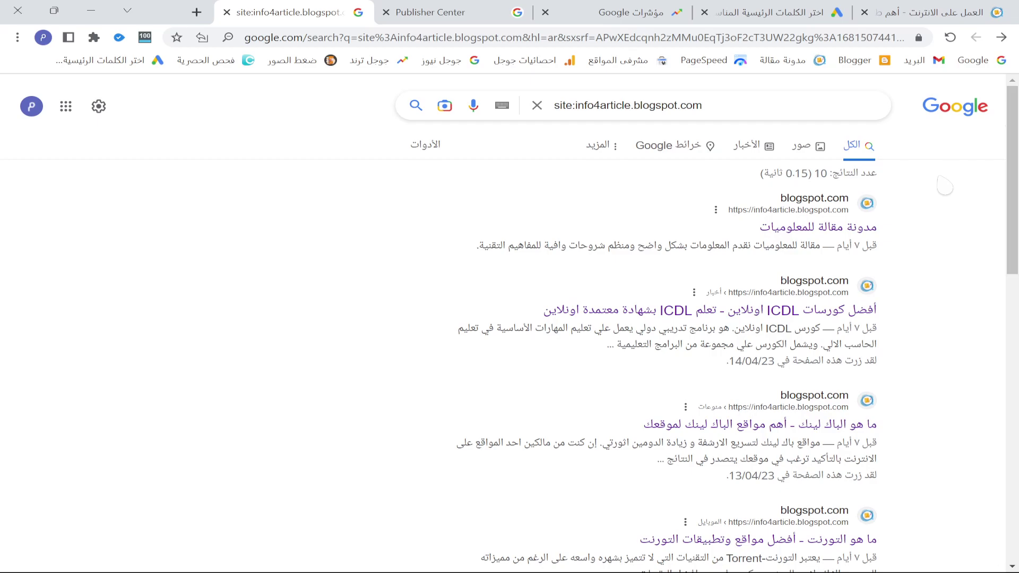
scroll(944, 185, down, 15)
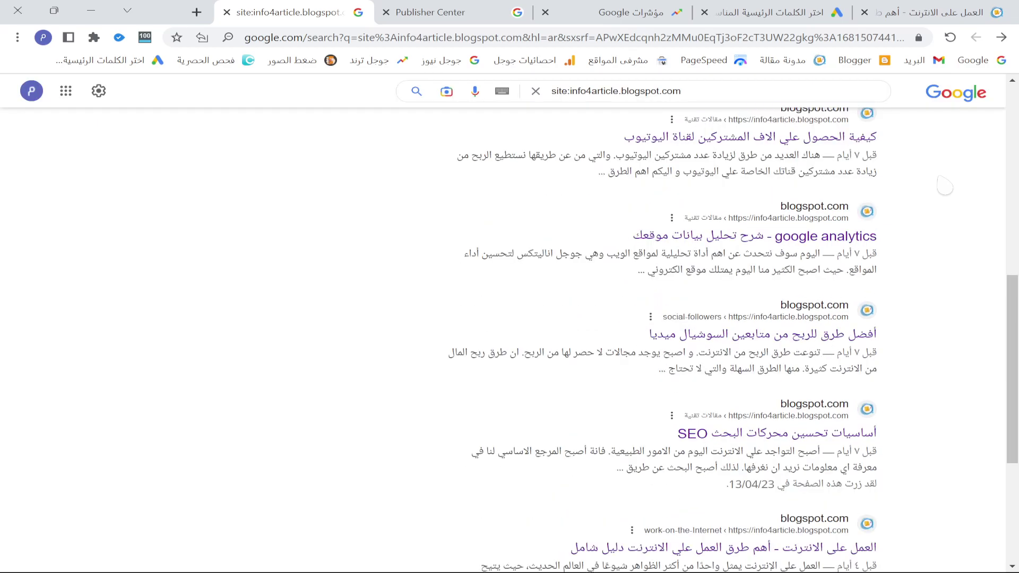
scroll(944, 187, down, 1)
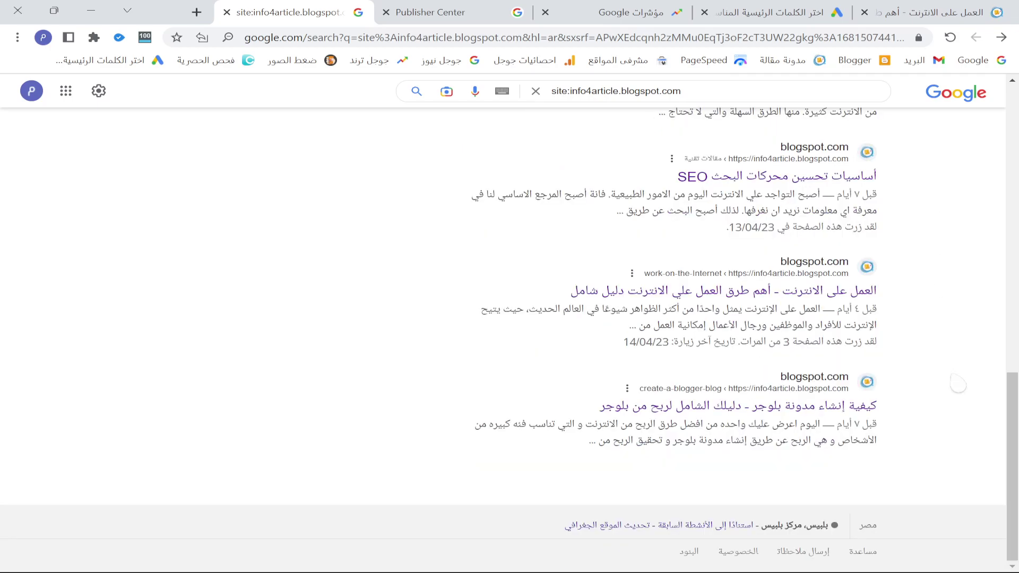
drag(1012, 444, 1014, 158)
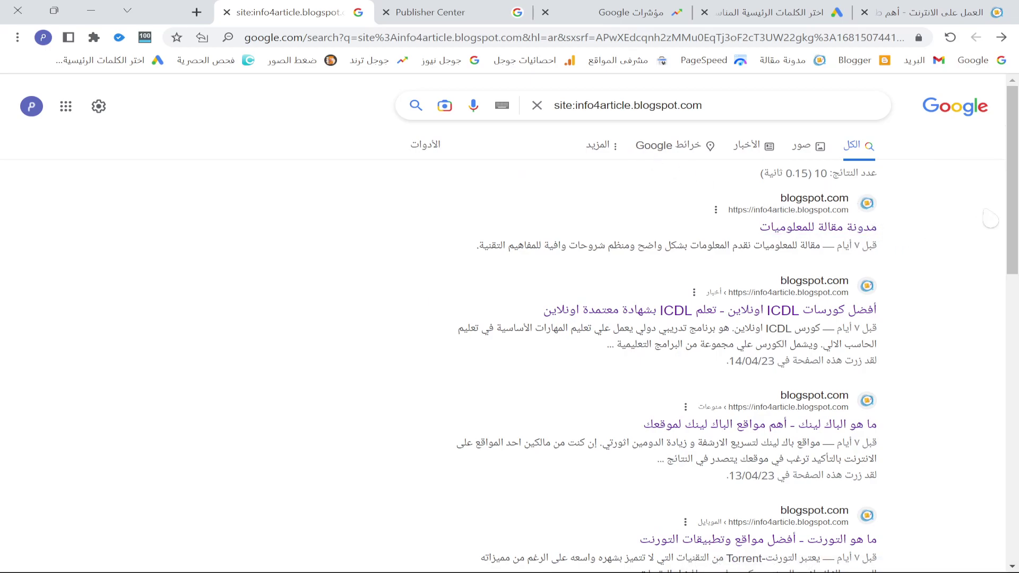
- Rerun the "site:info4article.blogspot.com" search and check the refreshed list of indexed articles
click(416, 105)
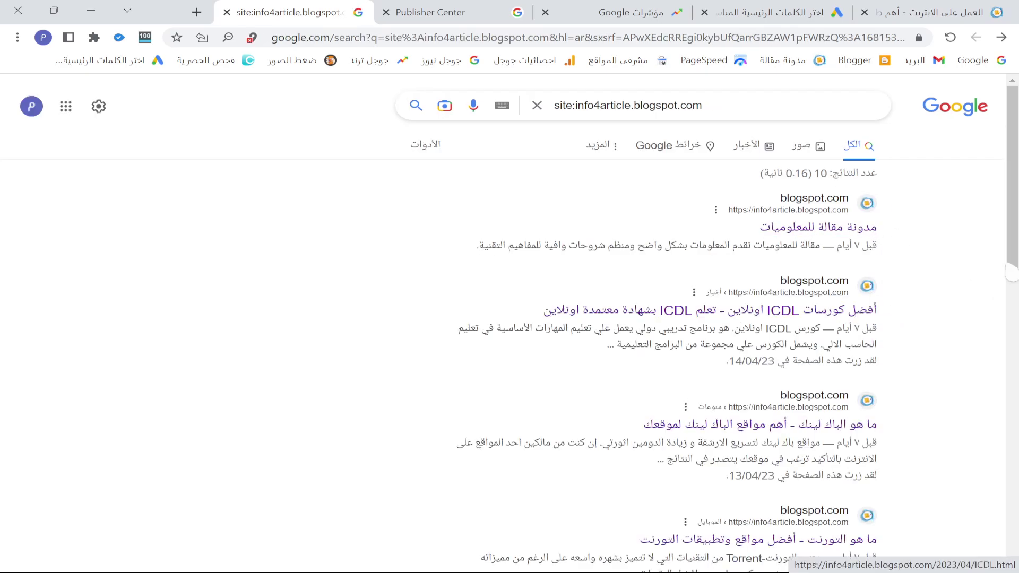
scroll(796, 215, down, 4)
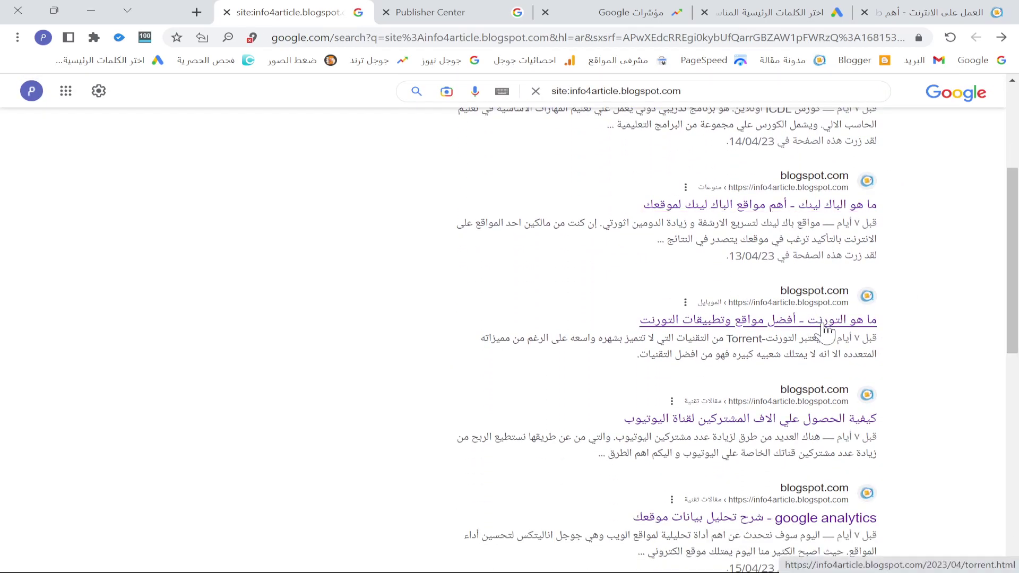
drag(1016, 306, 1017, 492)
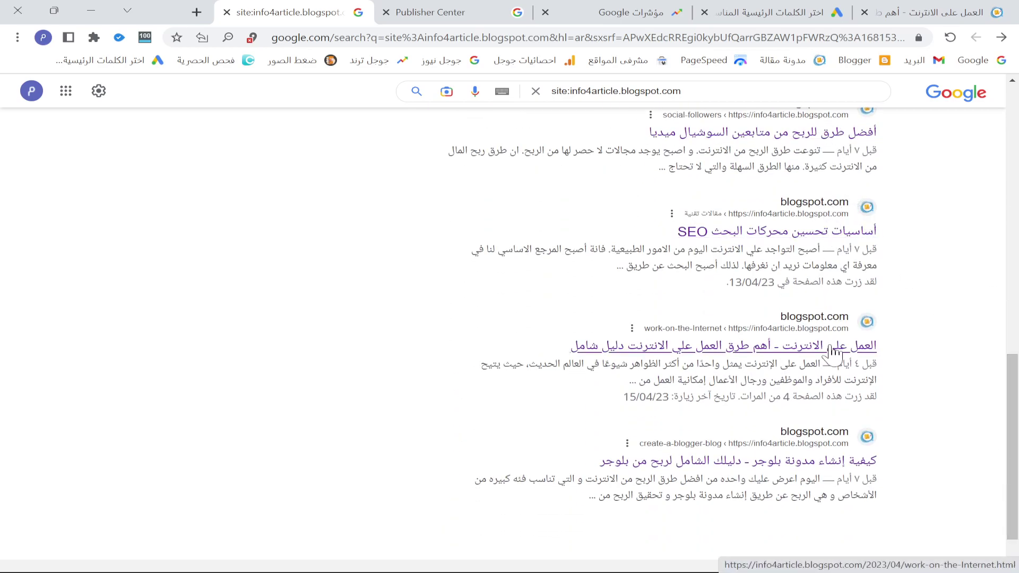
drag(1015, 467, 1015, 196)
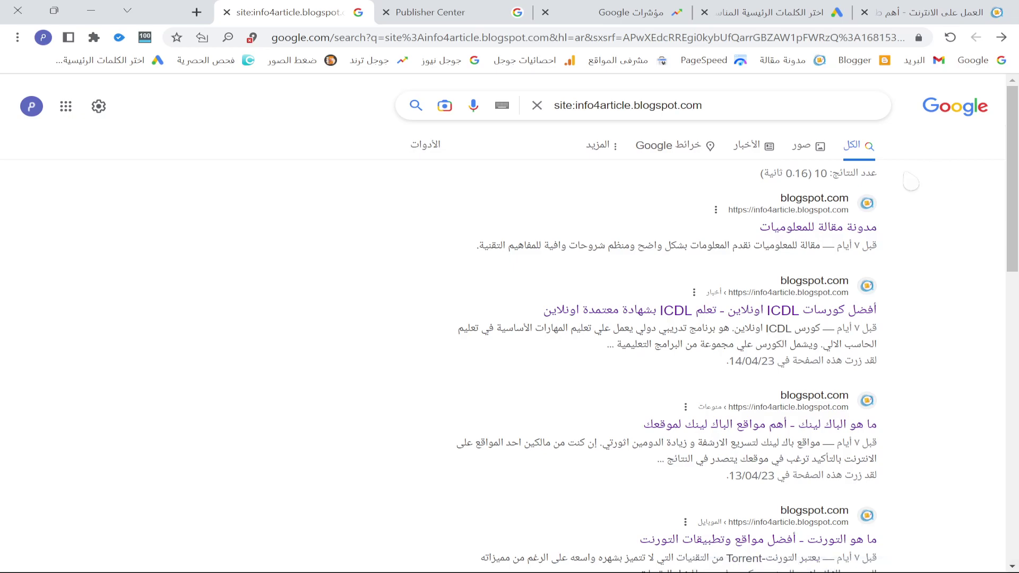
drag(1015, 183, 1015, 142)
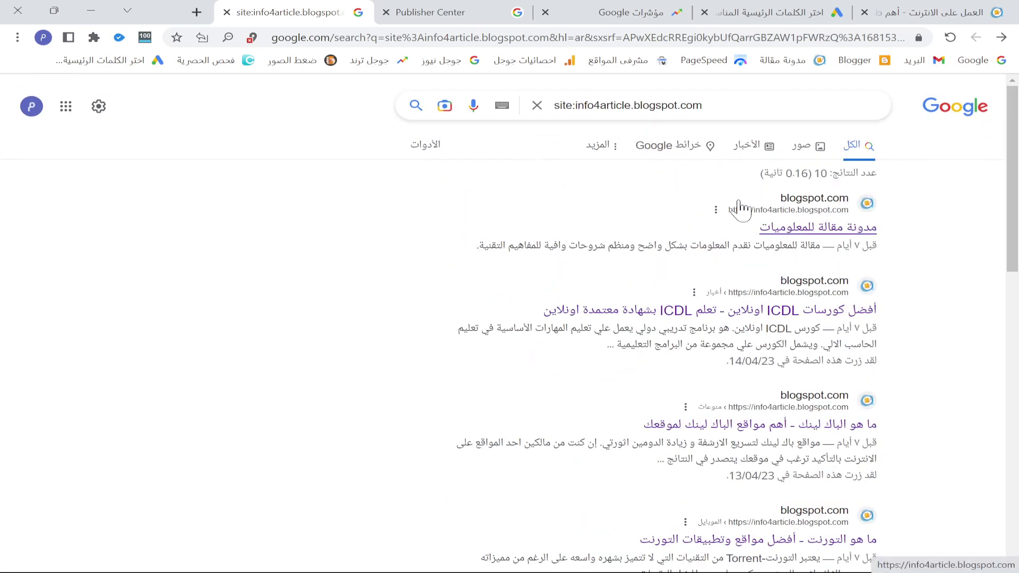
- Switch to Publisher Center and circle the Google News publication status and the name "مدونة مقالة للمعلوميات", then clear the marks
key(ctrl+shift+Tab)
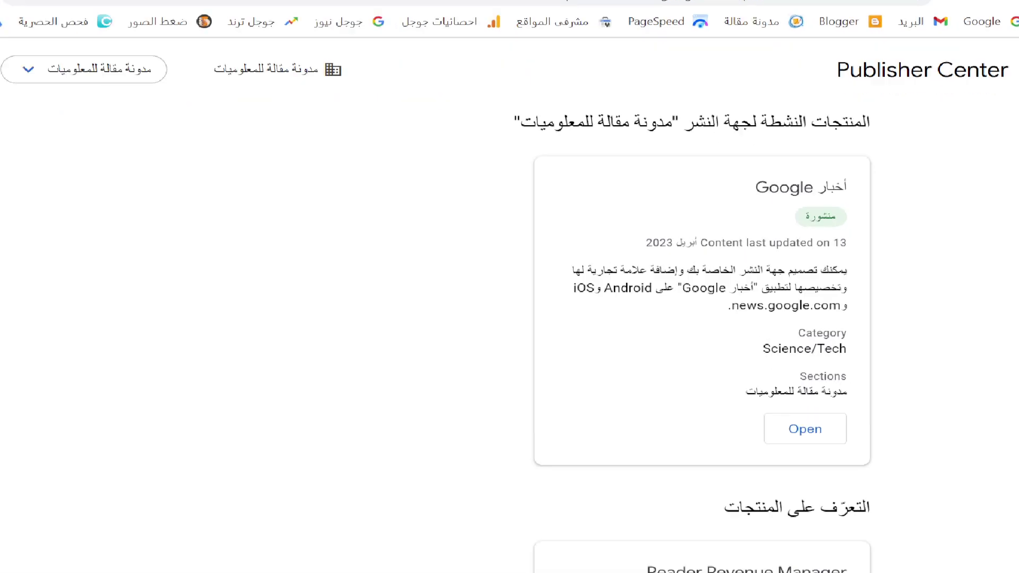
mouse_move(705, 235)
mouse_down()
mouse_move(913, 180)
mouse_move(668, 109)
mouse_move(718, 252)
mouse_move(779, 255)
mouse_up()
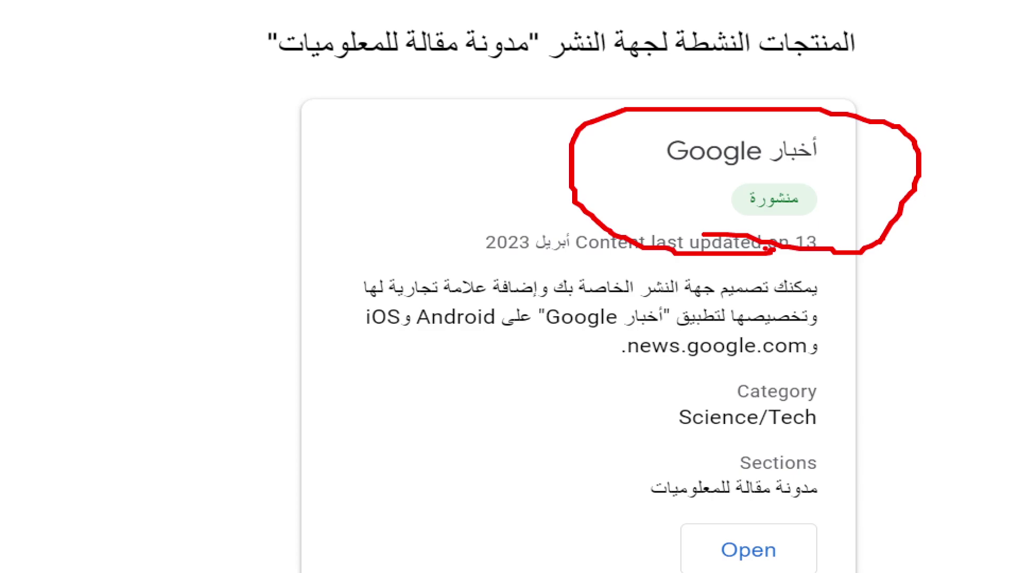
mouse_move(290, 95)
mouse_down()
mouse_move(459, 102)
mouse_move(558, 3)
mouse_move(212, 136)
mouse_move(281, 163)
mouse_up()
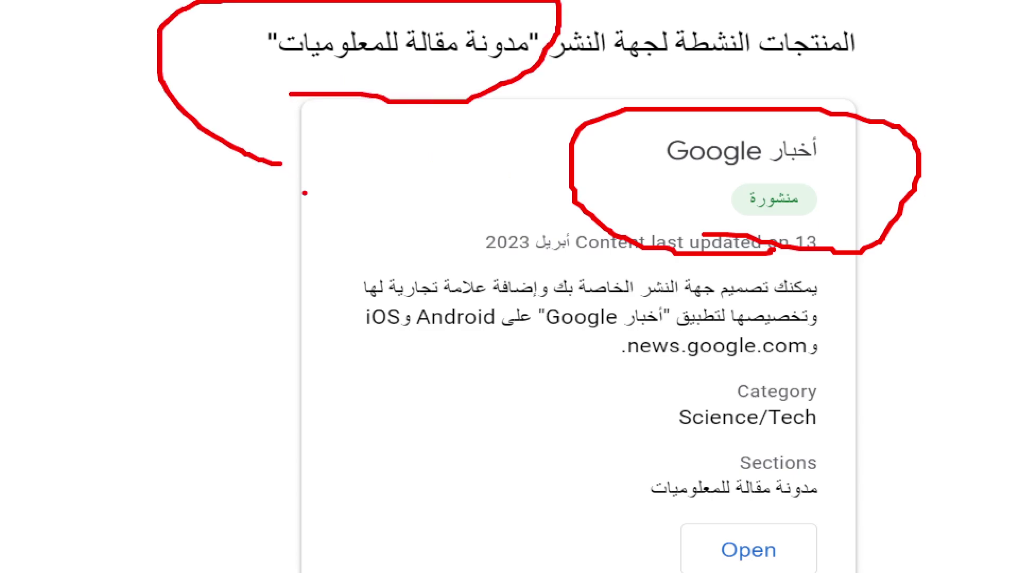
key(Escape)
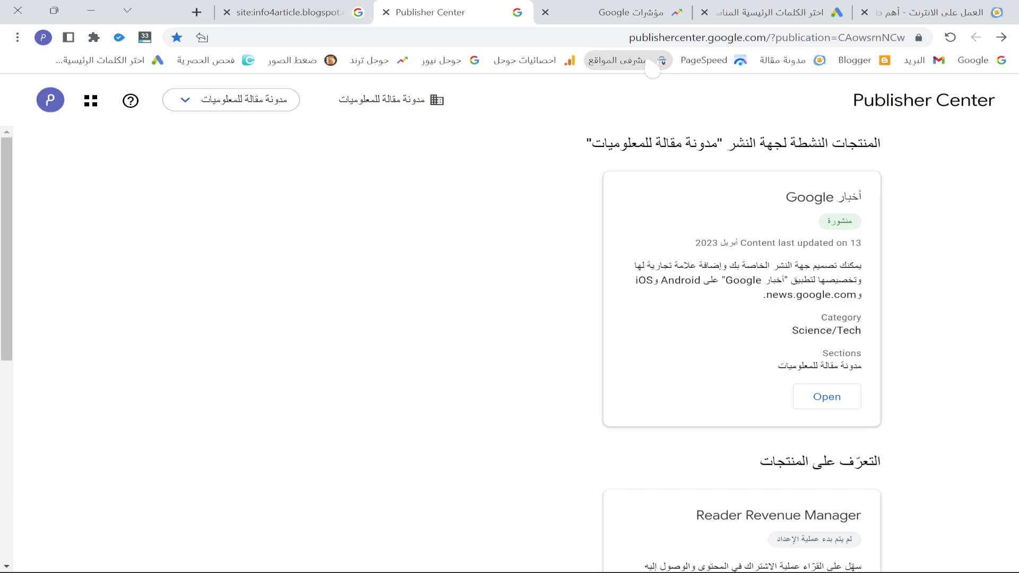
- Open Search Console for info4article.blogspot.com and view the search performance report down to its top queries
click(652, 70)
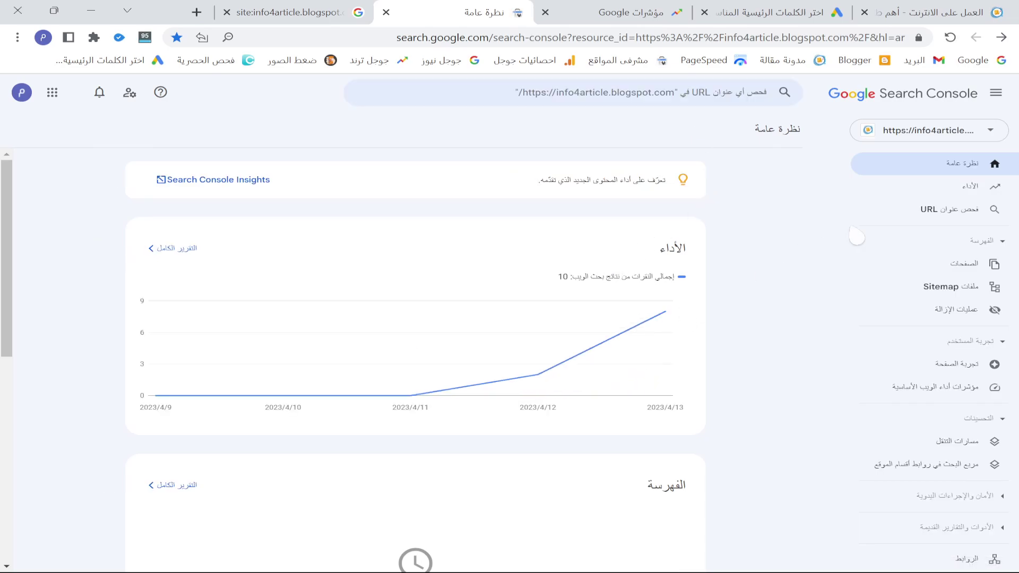
click(926, 199)
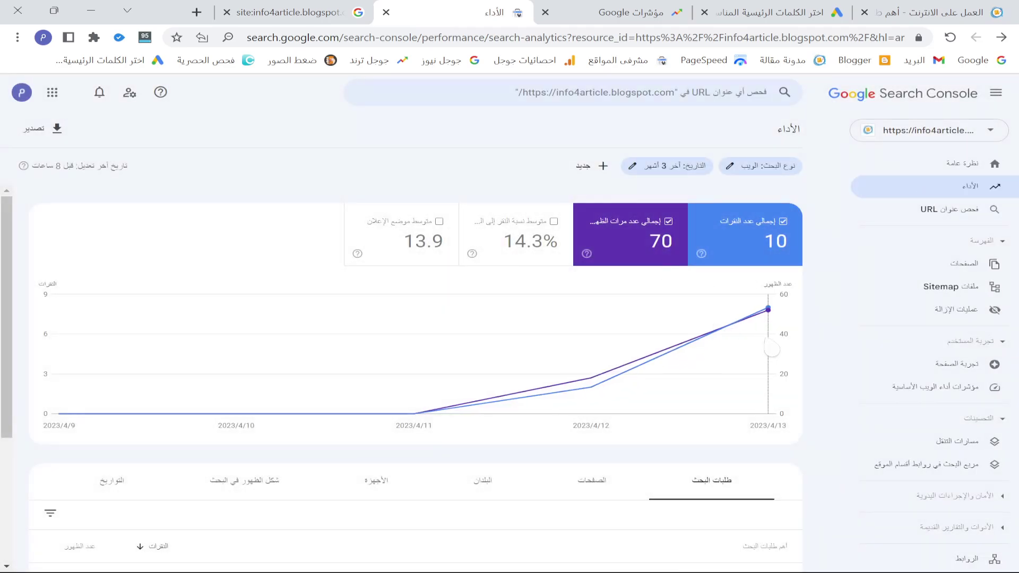
mouse_move(771, 349)
scroll(757, 365, down, 4)
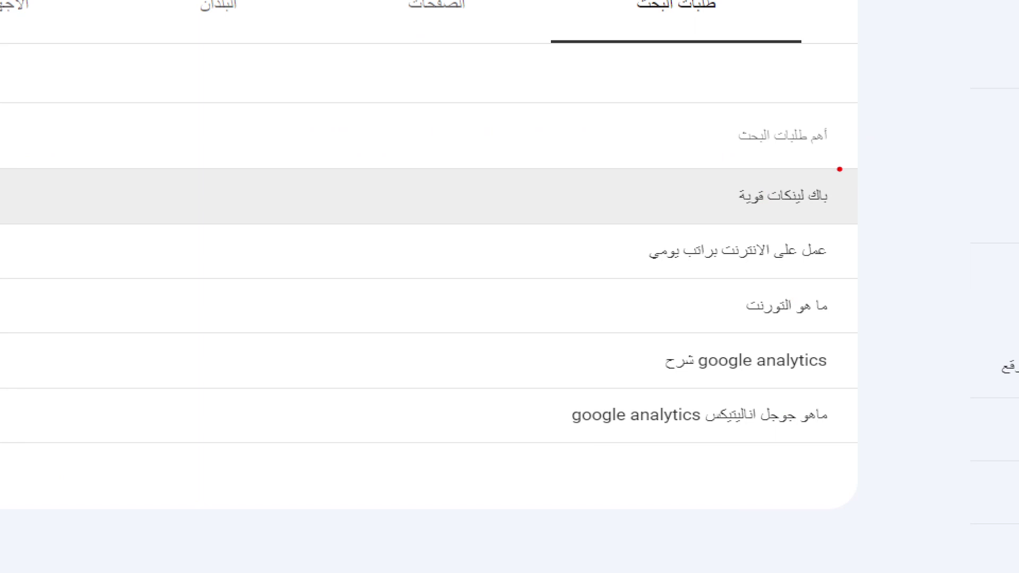
- Mark the top search queries in red, including "باك لينكات قوية", "عمل على الانترنت براتب يومي" and "ما هو التورنت"
mouse_move(853, 173)
mouse_down()
mouse_move(732, 165)
mouse_move(753, 217)
mouse_move(887, 171)
mouse_up()
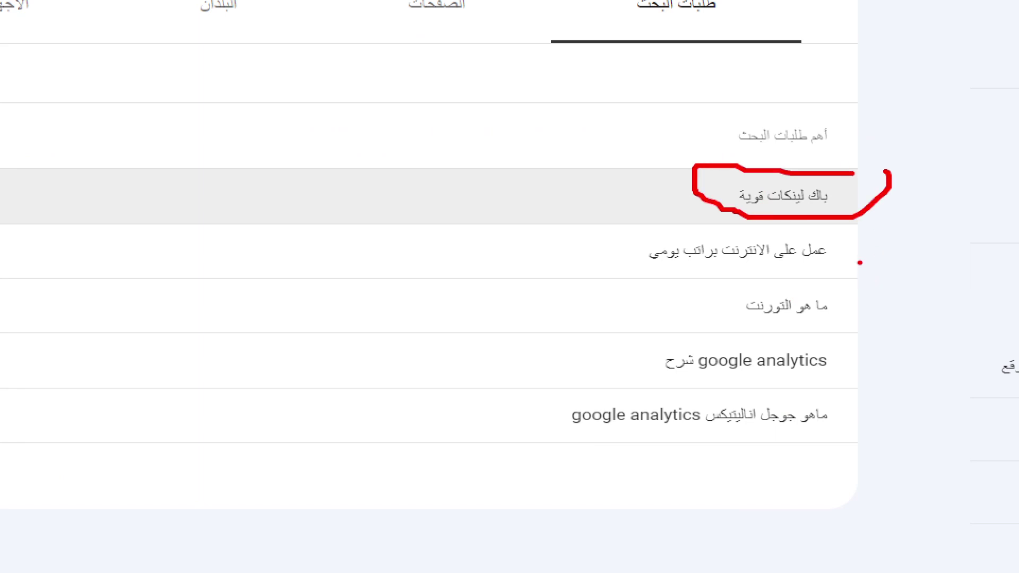
mouse_move(843, 229)
mouse_down()
mouse_move(586, 210)
mouse_move(721, 275)
mouse_move(890, 264)
mouse_up()
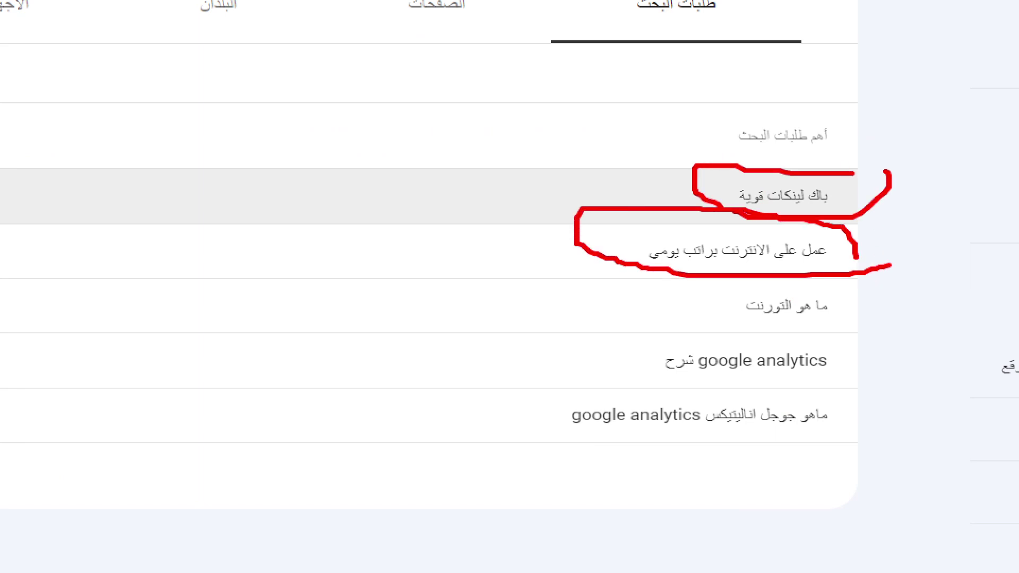
mouse_move(313, 115)
mouse_down()
mouse_move(544, 223)
mouse_move(455, 243)
mouse_up()
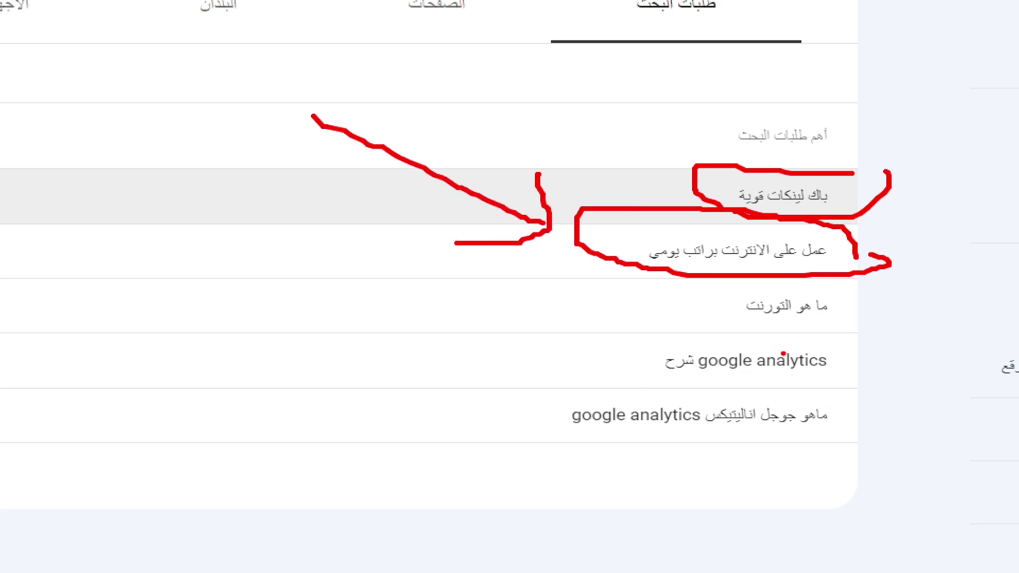
mouse_move(738, 334)
mouse_down()
mouse_move(875, 305)
mouse_move(706, 314)
mouse_move(770, 321)
mouse_up()
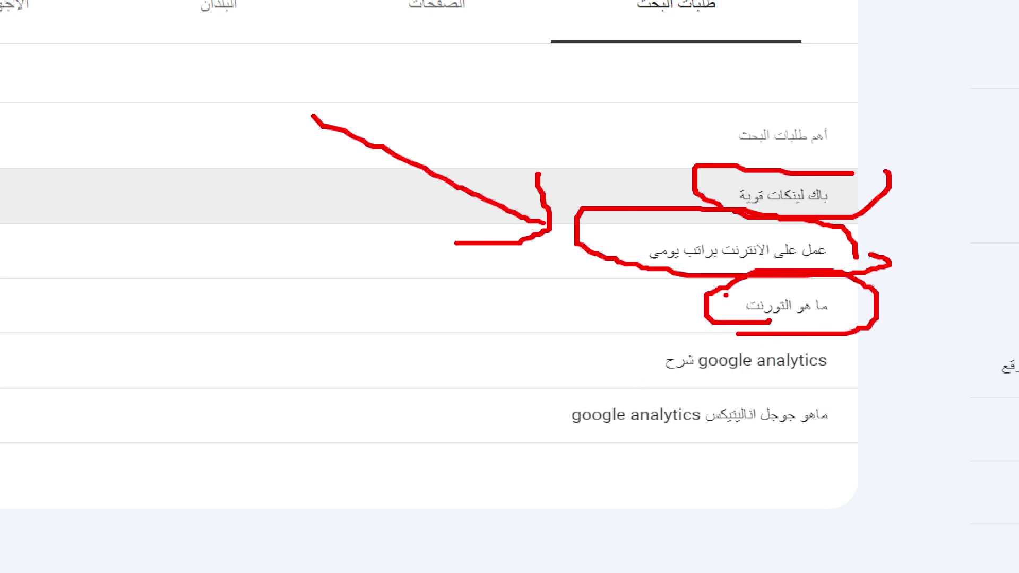
drag(457, 258, 621, 289)
mouse_move(662, 390)
mouse_down()
mouse_move(870, 387)
mouse_move(671, 330)
mouse_move(597, 349)
mouse_up()
mouse_move(544, 478)
mouse_down()
mouse_move(765, 478)
mouse_move(846, 390)
mouse_move(403, 395)
mouse_move(657, 461)
mouse_up()
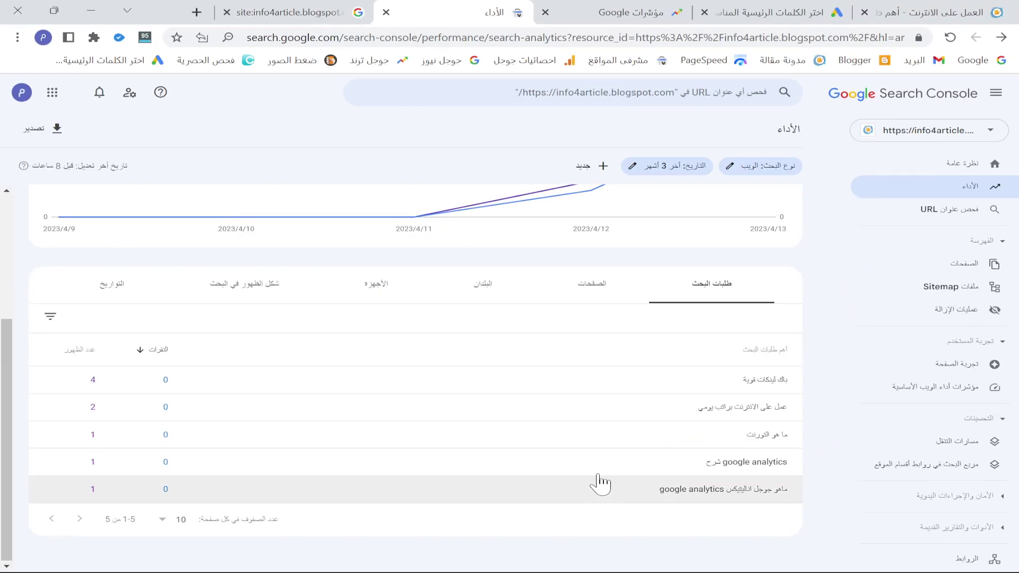
- Compare the performance report's query list with its clicks and impressions chart
scroll(584, 364, up, 3)
scroll(664, 375, down, 3)
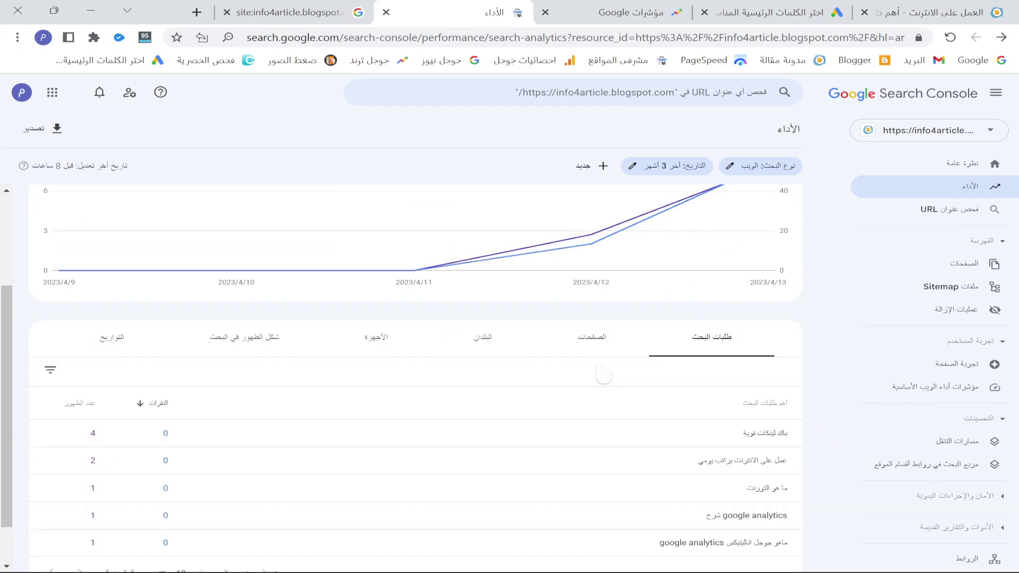
scroll(742, 477, up, 3)
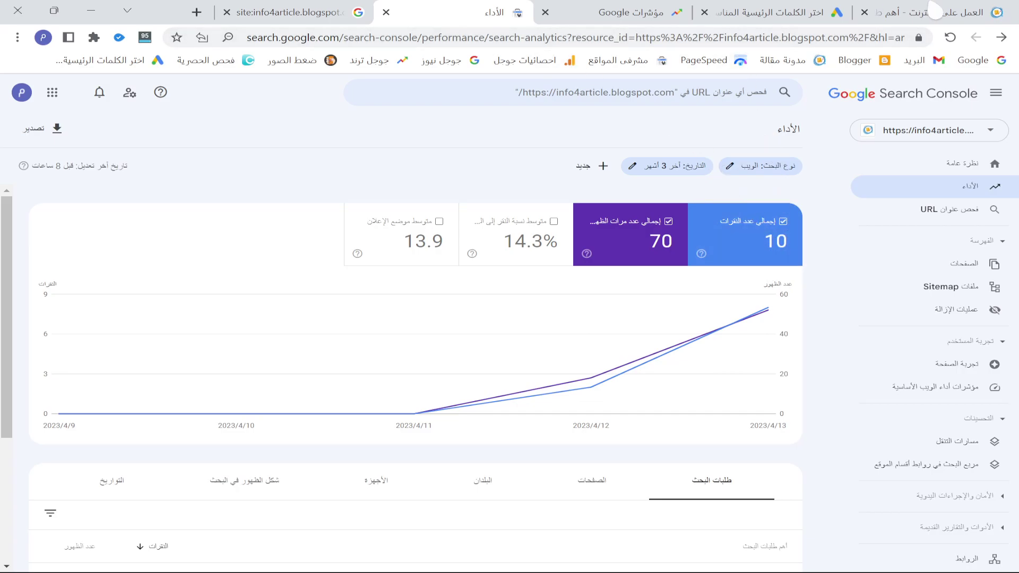
- Switch to the article "العمل على الانترنت" on info4article.blogspot.com and open the blog's home page from it
click(934, 10)
scroll(840, 104, down, 3)
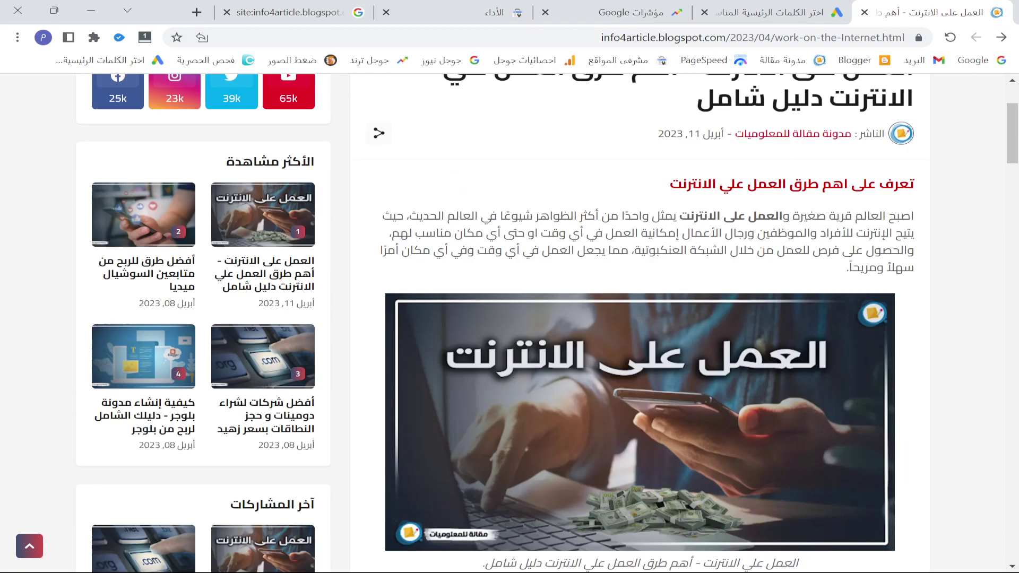
scroll(840, 103, up, 3)
click(840, 104)
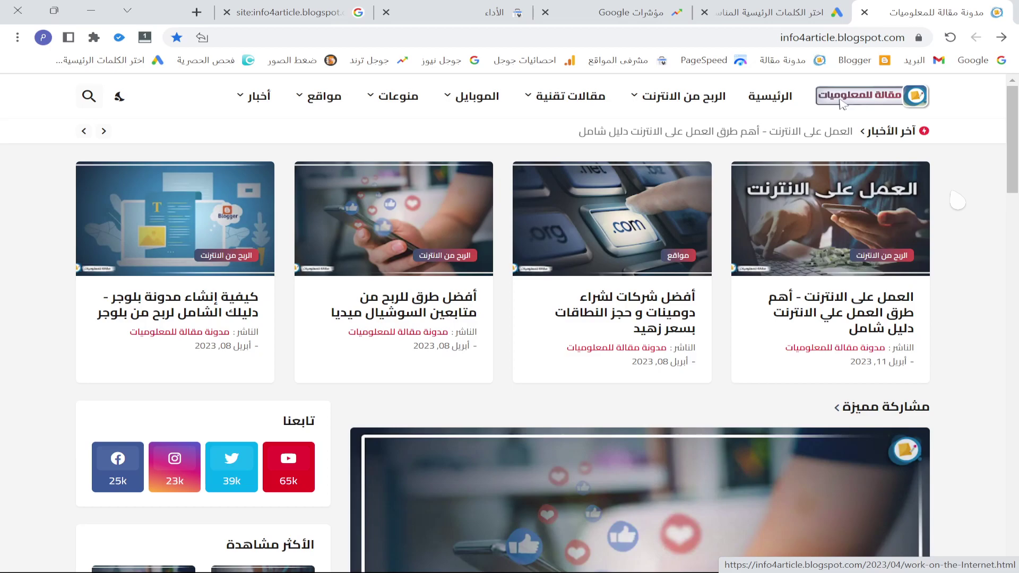
- Open the article "العمل على الانترنت" from the blog's home page and look through it from title to conclusion and back
mouse_move(1016, 154)
mouse_down()
mouse_move(1015, 216)
mouse_move(1016, 154)
mouse_up()
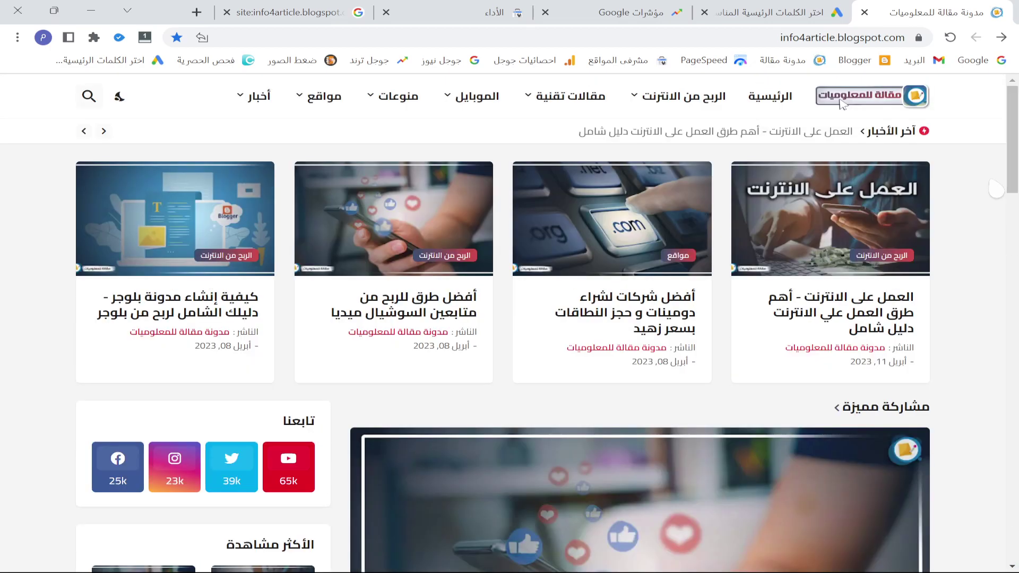
click(841, 310)
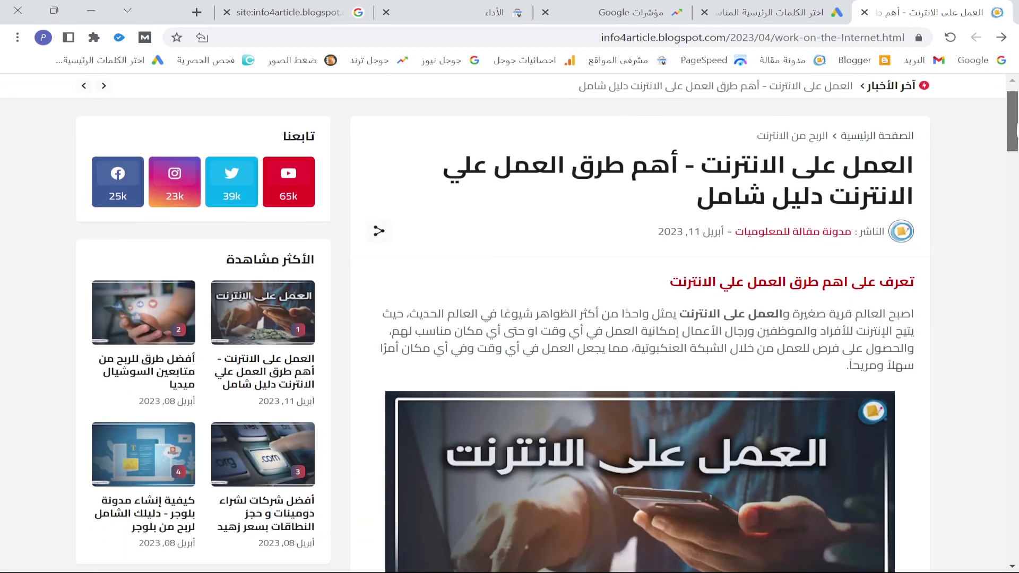
drag(1013, 117, 1016, 518)
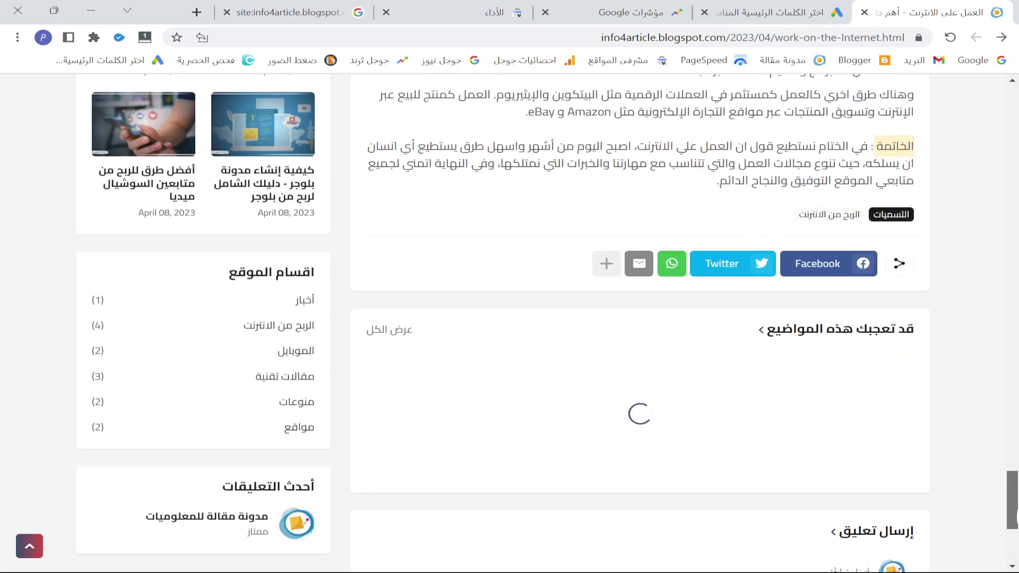
scroll(840, 103, up, 5)
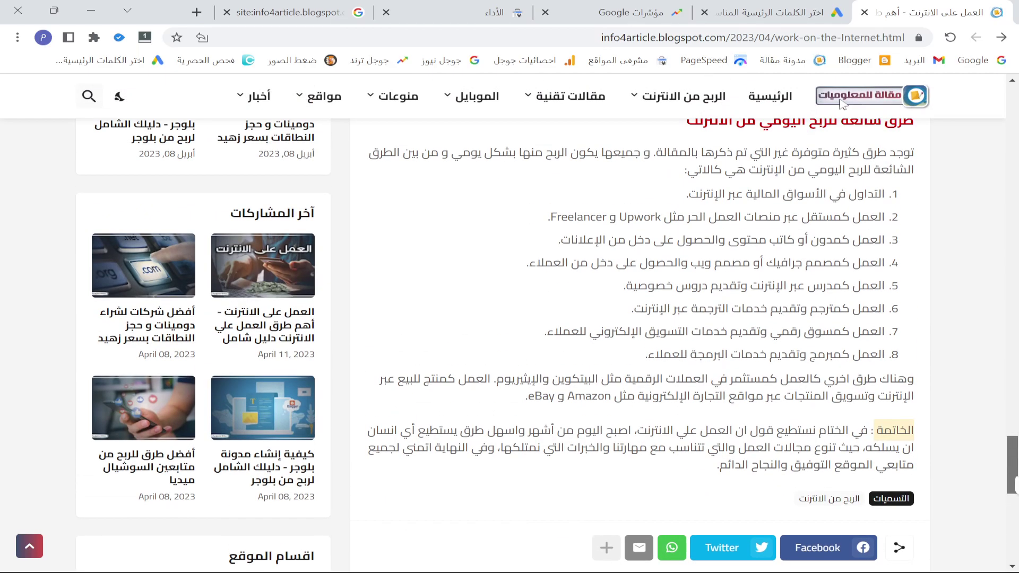
scroll(840, 103, up, 20)
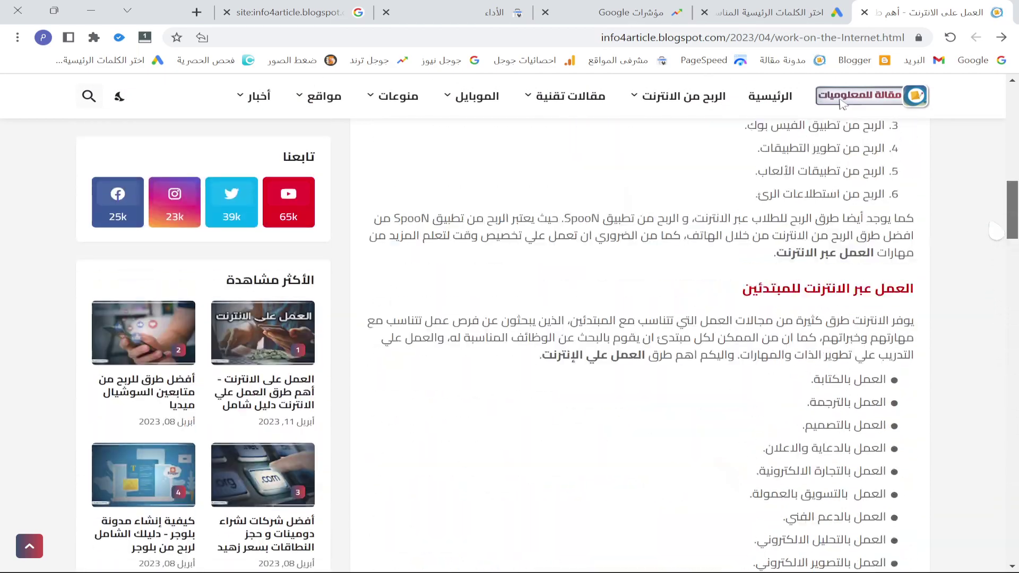
scroll(840, 102, up, 15)
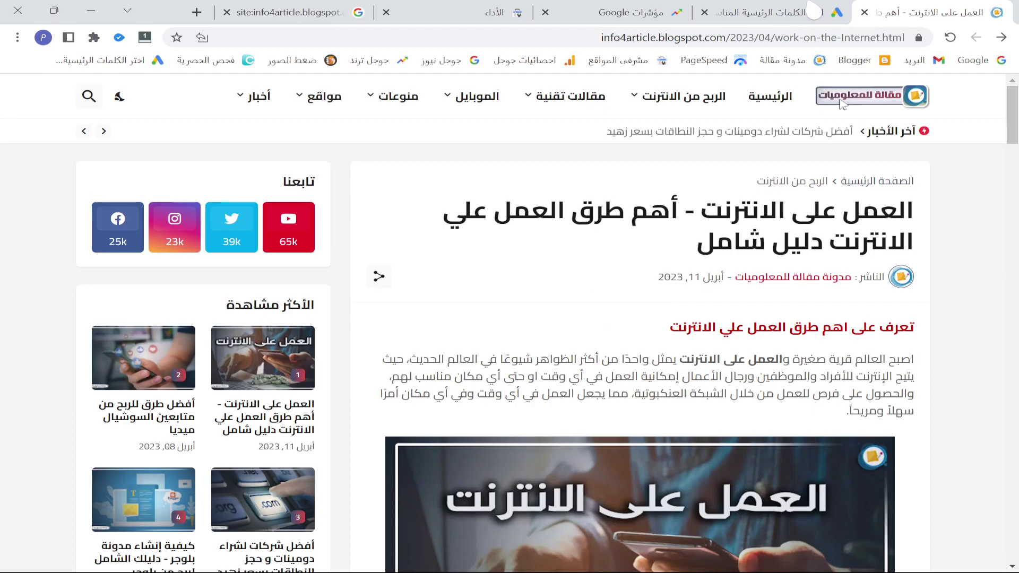
- Switch to the Search Console performance report and compare its click, impression and position totals with the top search queries
click(813, 10)
click(499, 18)
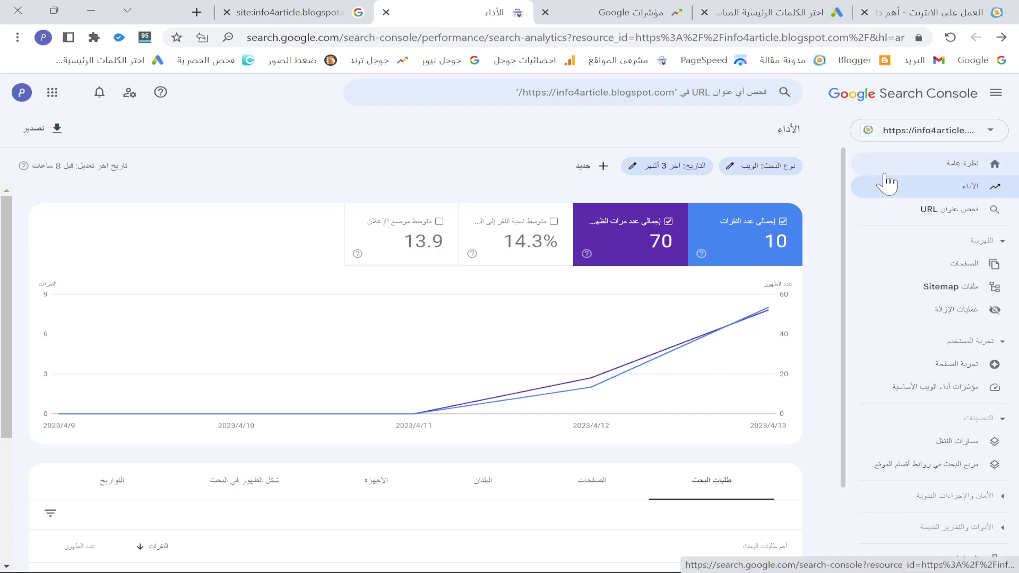
scroll(801, 254, down, 3)
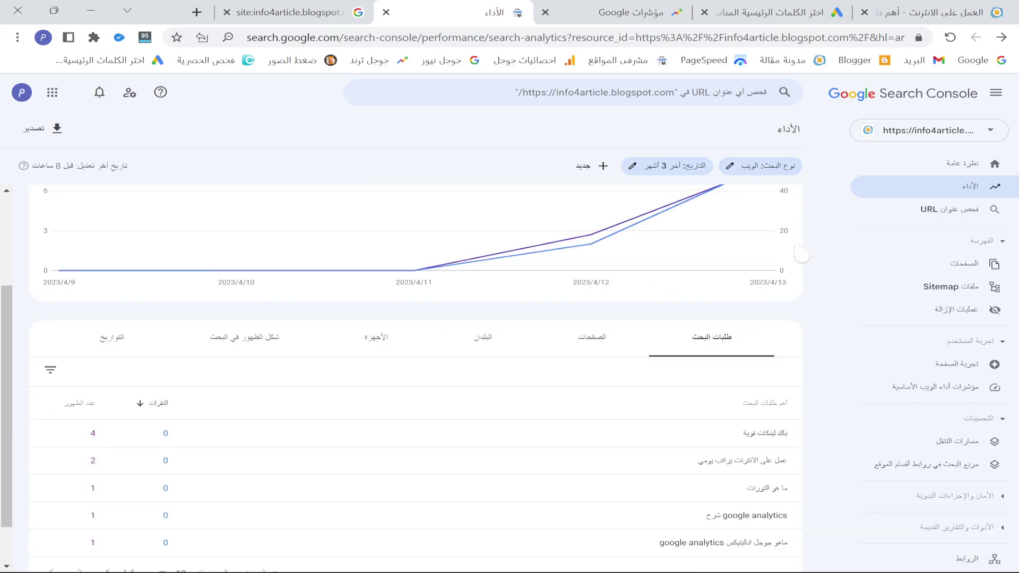
scroll(802, 255, down, 1)
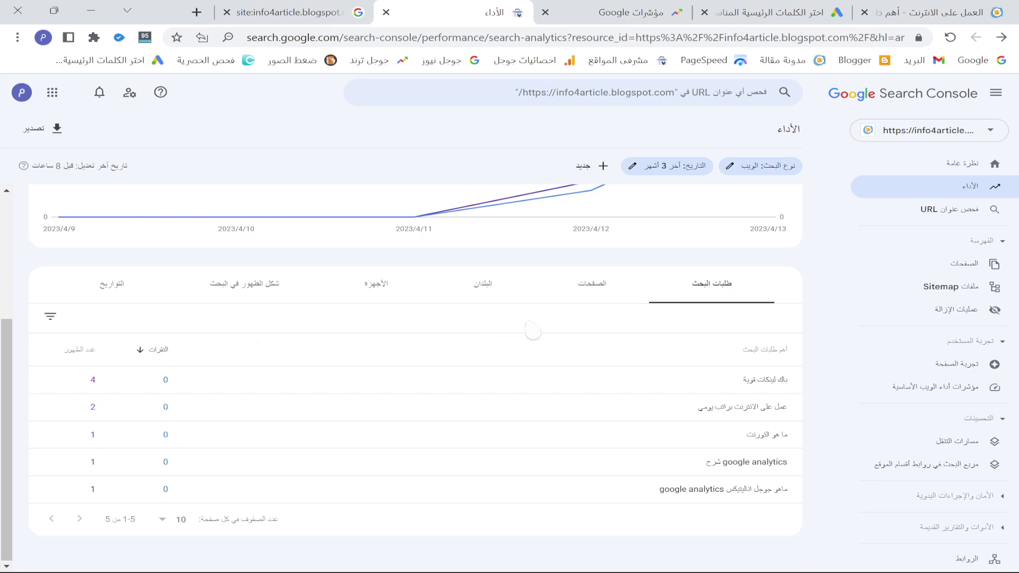
scroll(630, 350, up, 4)
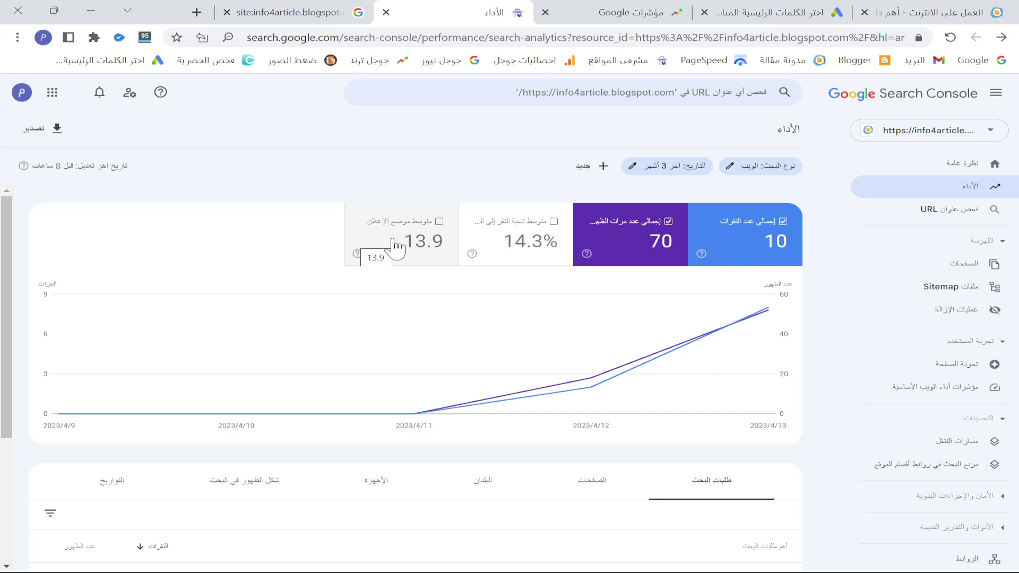
scroll(783, 362, down, 4)
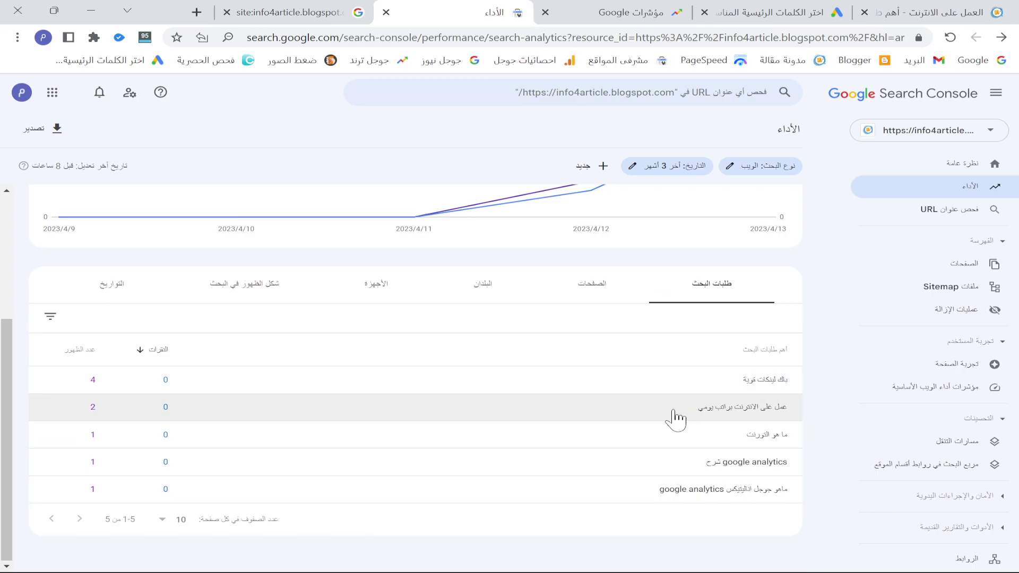
scroll(743, 349, up, 4)
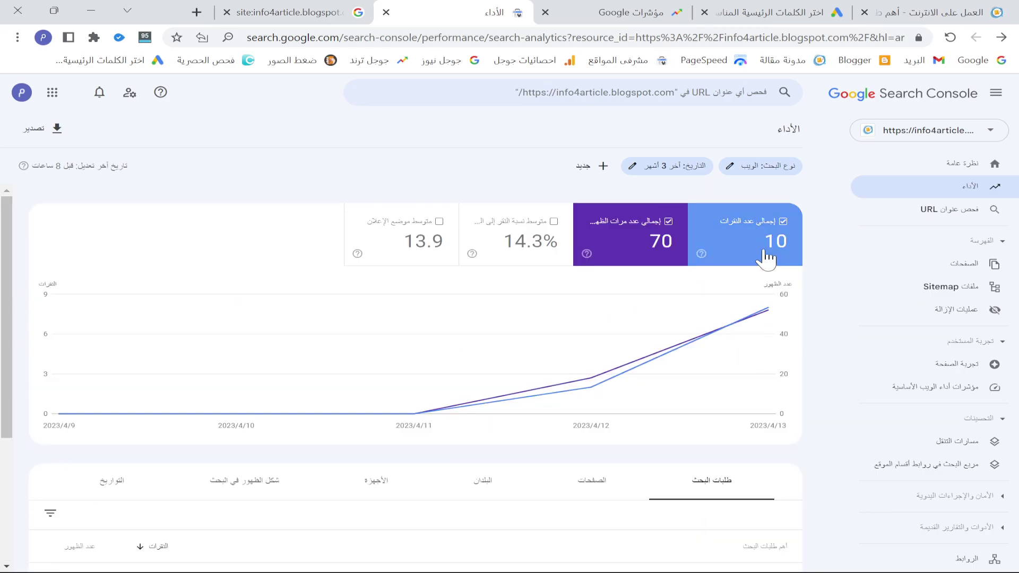
- Check the site:info4article.blogspot.com search results against the performance report and view the Google Trends home page
click(306, 10)
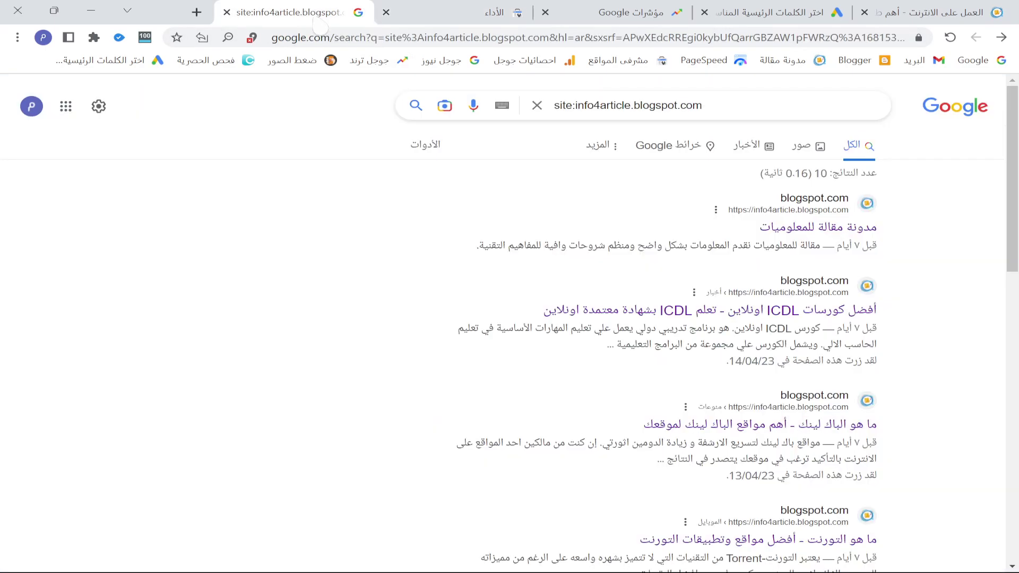
click(494, 11)
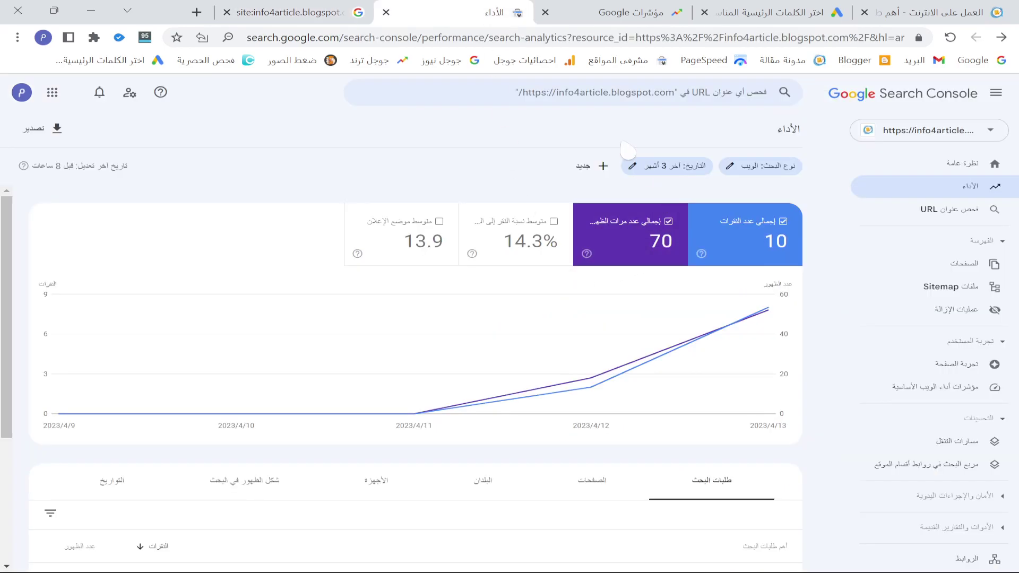
click(295, 11)
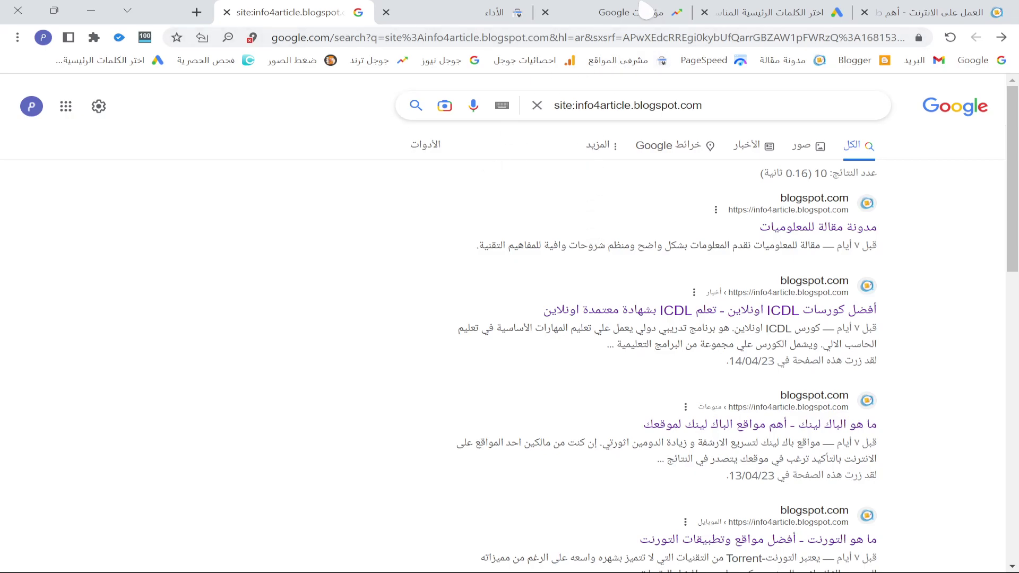
click(774, 12)
click(604, 11)
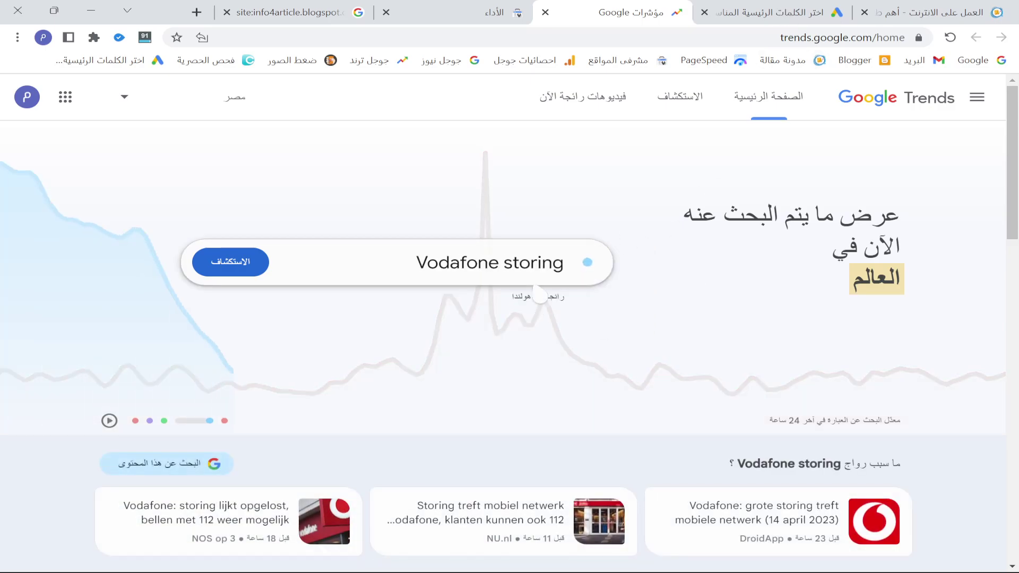
- Switch to the Google Ads Keyword Planner page, launch the planner and change the sign-up to expert mode
click(733, 10)
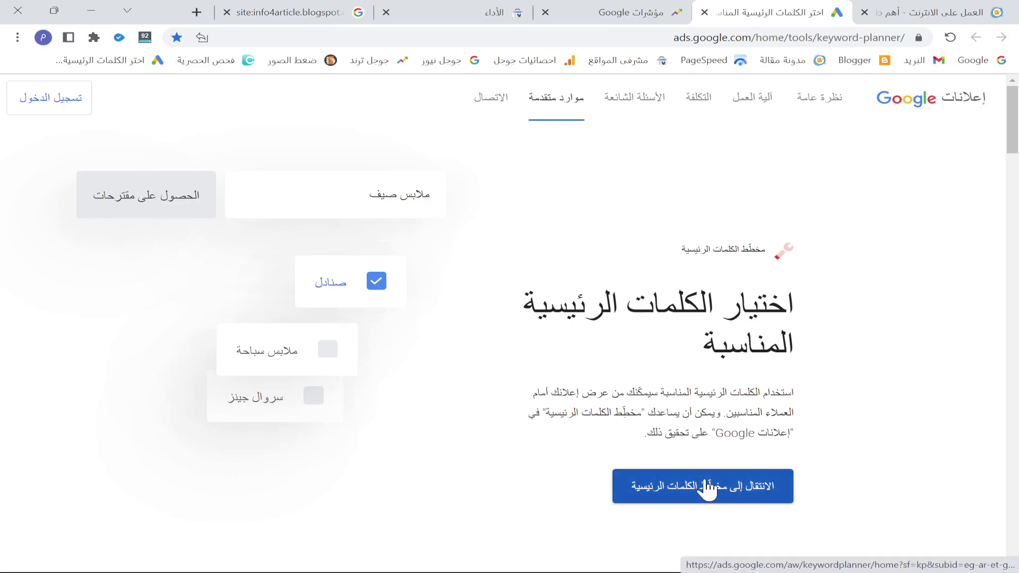
click(738, 484)
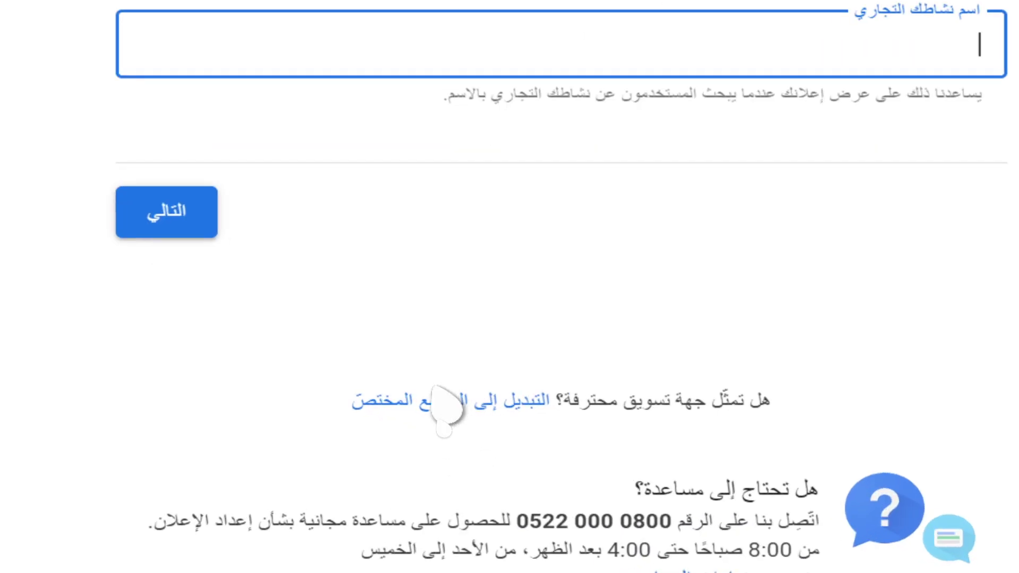
click(452, 406)
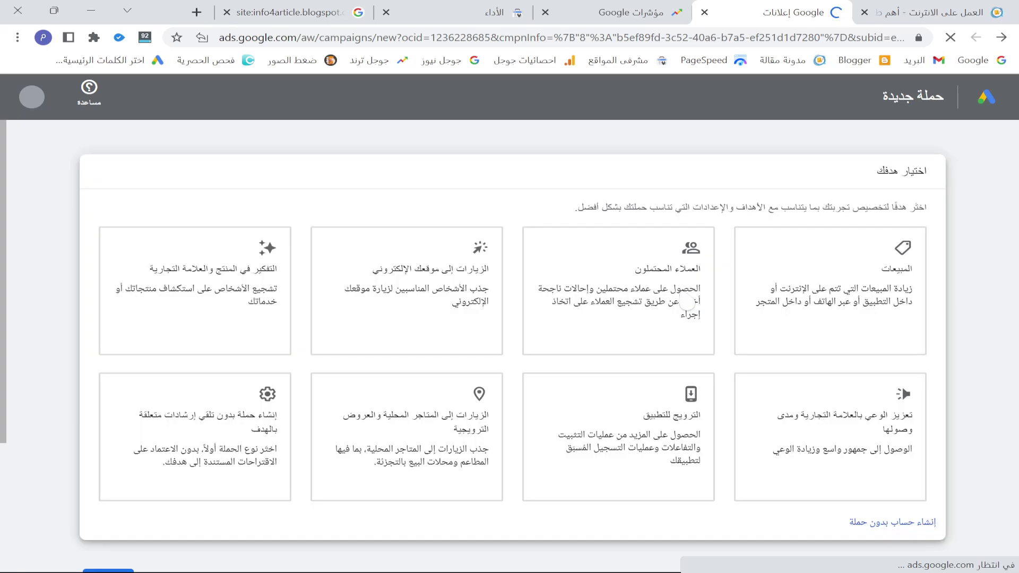
- Skip the campaign goals and choose to create the Google Ads account without a campaign
click(686, 302)
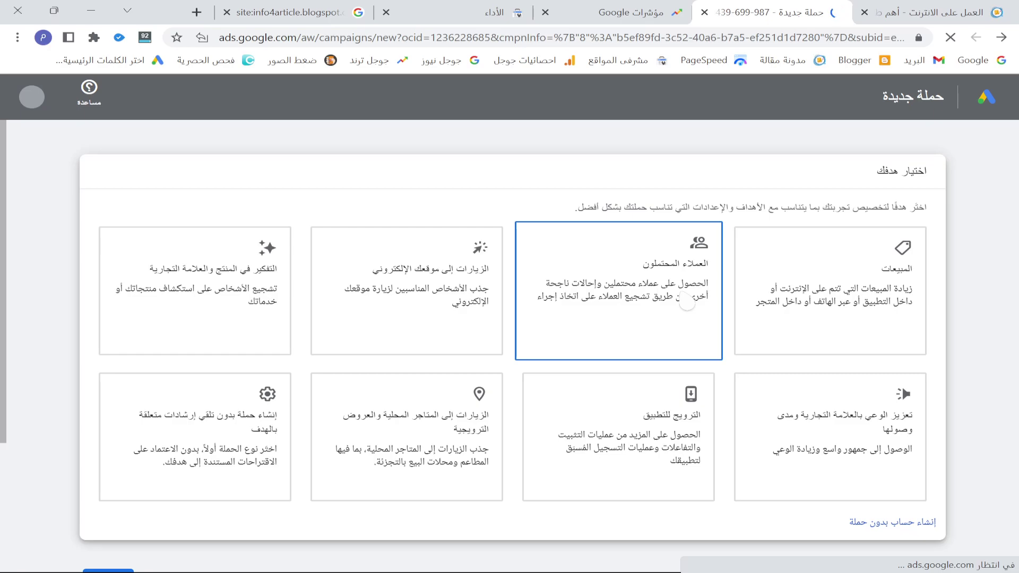
scroll(963, 491, down, 2)
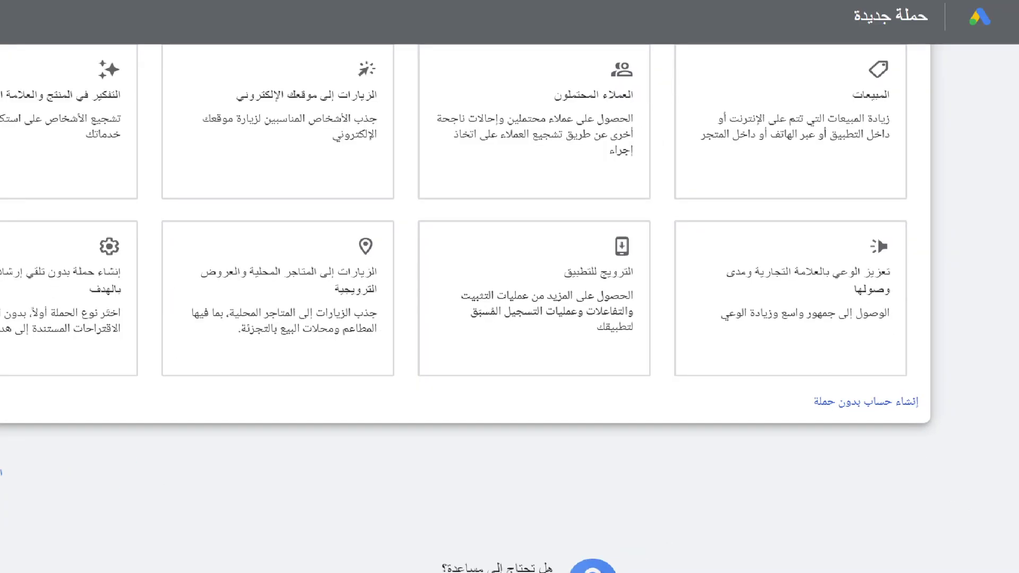
mouse_move(626, 474)
mouse_down()
mouse_move(762, 455)
mouse_move(887, 328)
mouse_move(467, 307)
mouse_move(778, 426)
mouse_up()
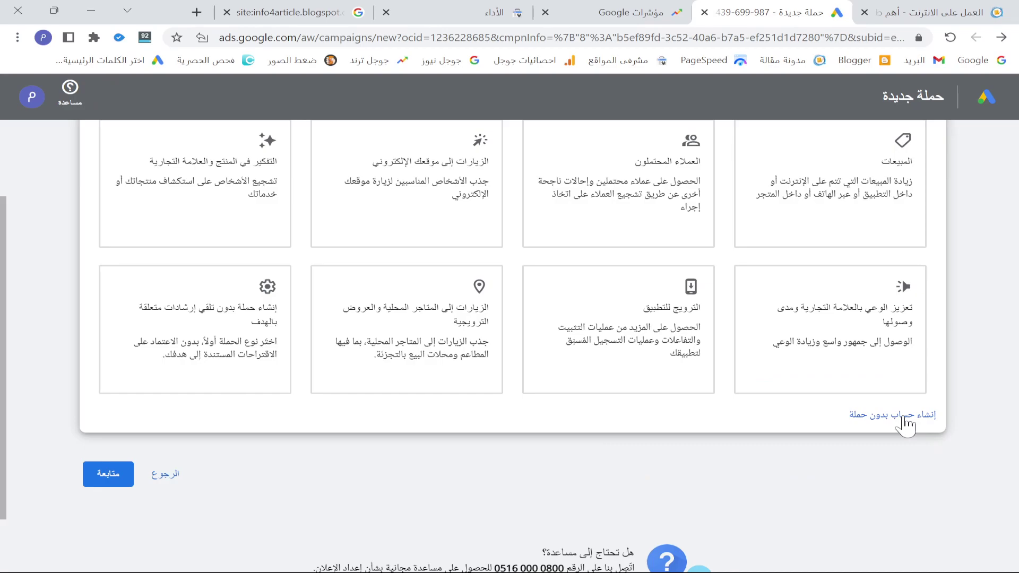
click(906, 423)
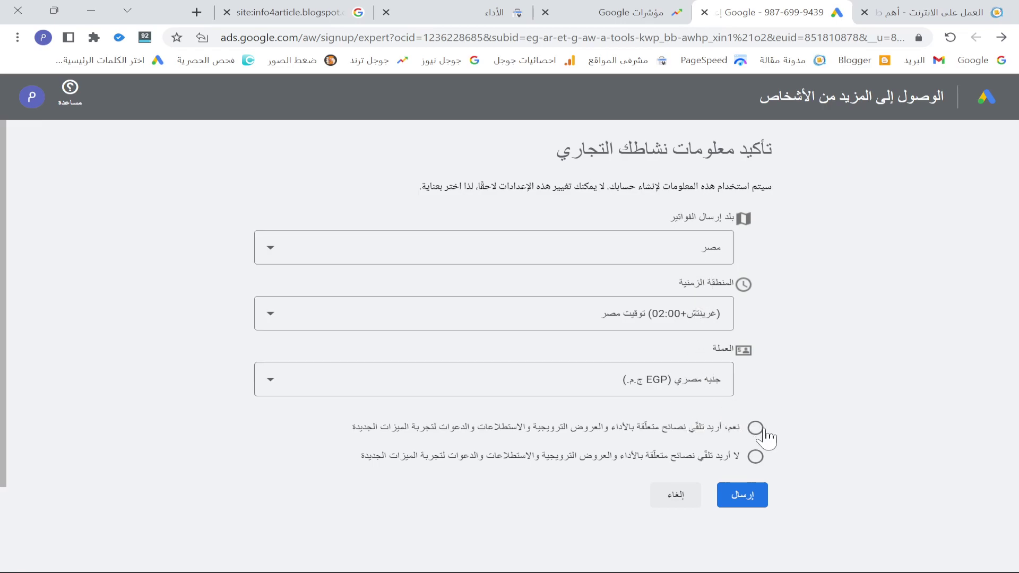
- Decline performance tips and promotional offers, submit the business information and open the new Google Ads account
click(755, 456)
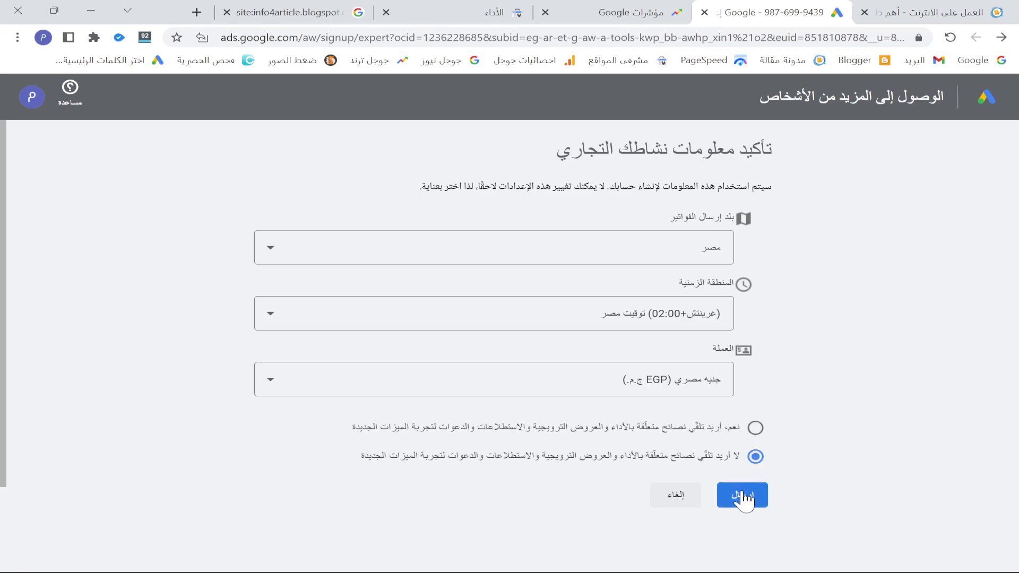
click(743, 495)
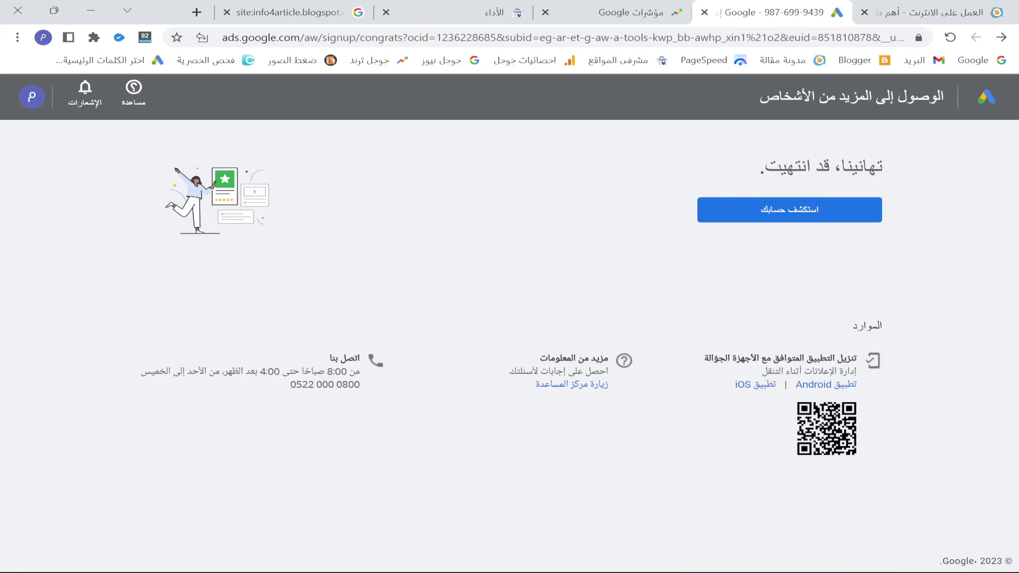
click(804, 219)
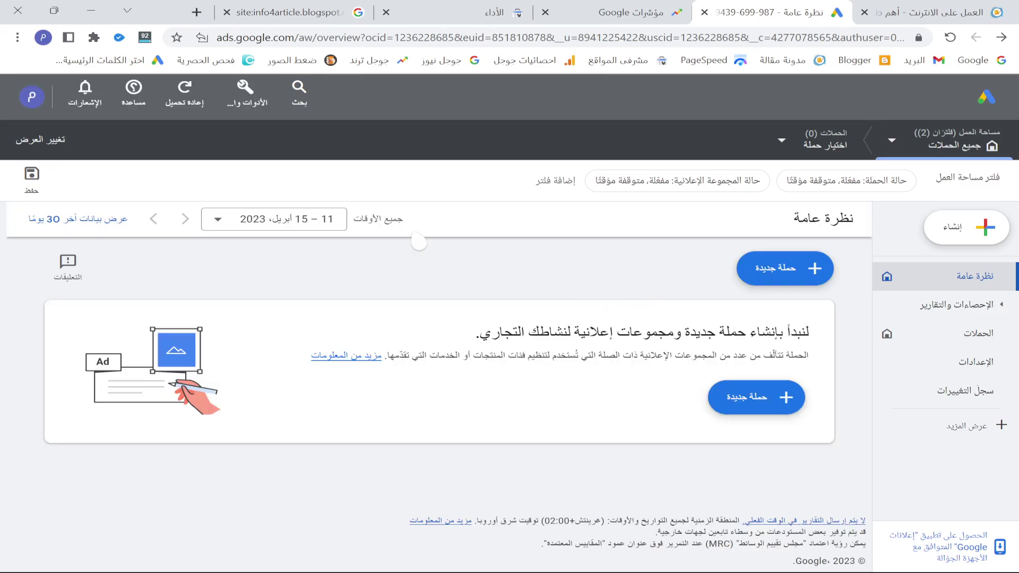
- Open Keyword Planner from the account's planning tools and dismiss the notice about its updates
click(256, 97)
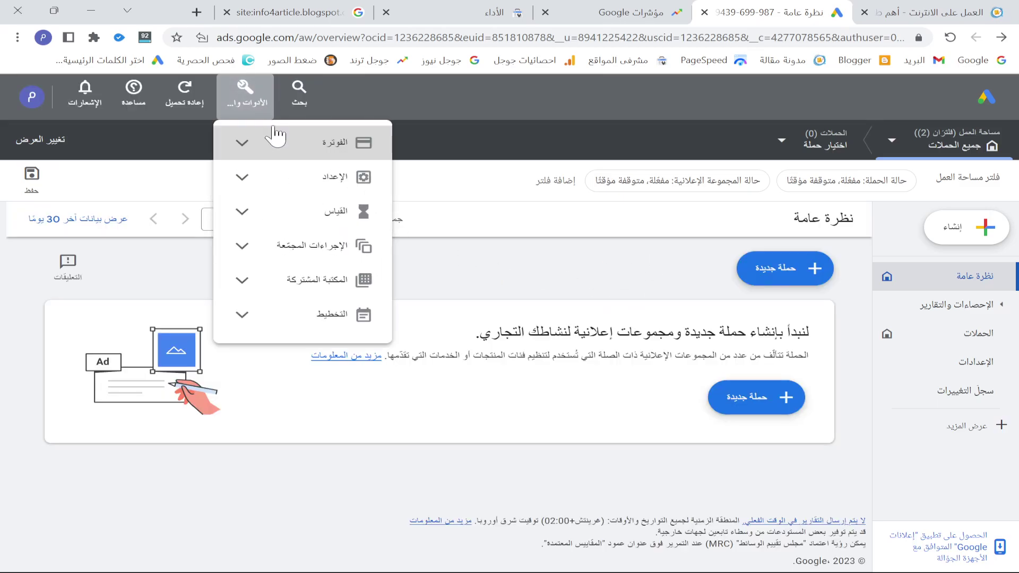
click(289, 318)
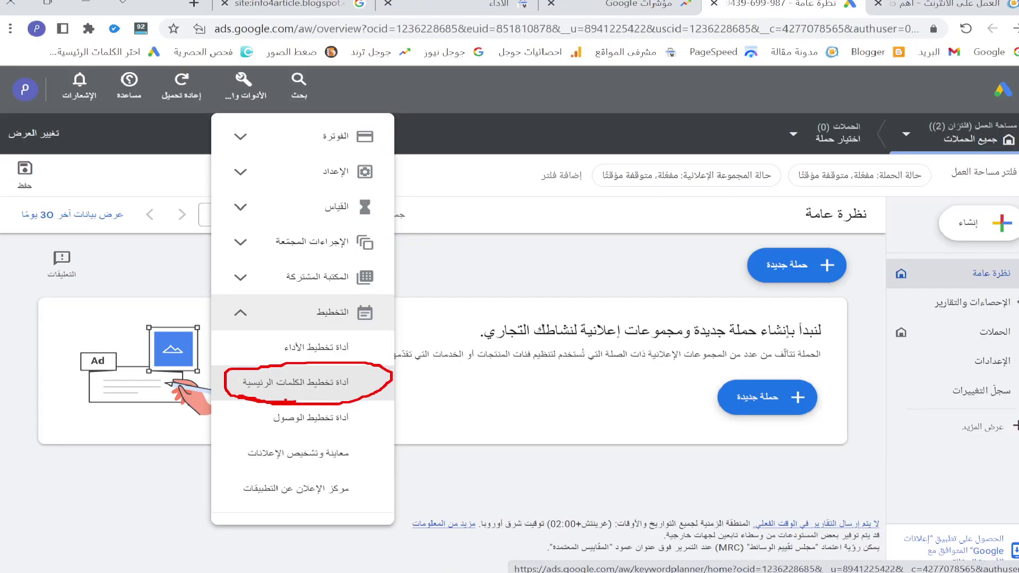
click(256, 113)
click(257, 113)
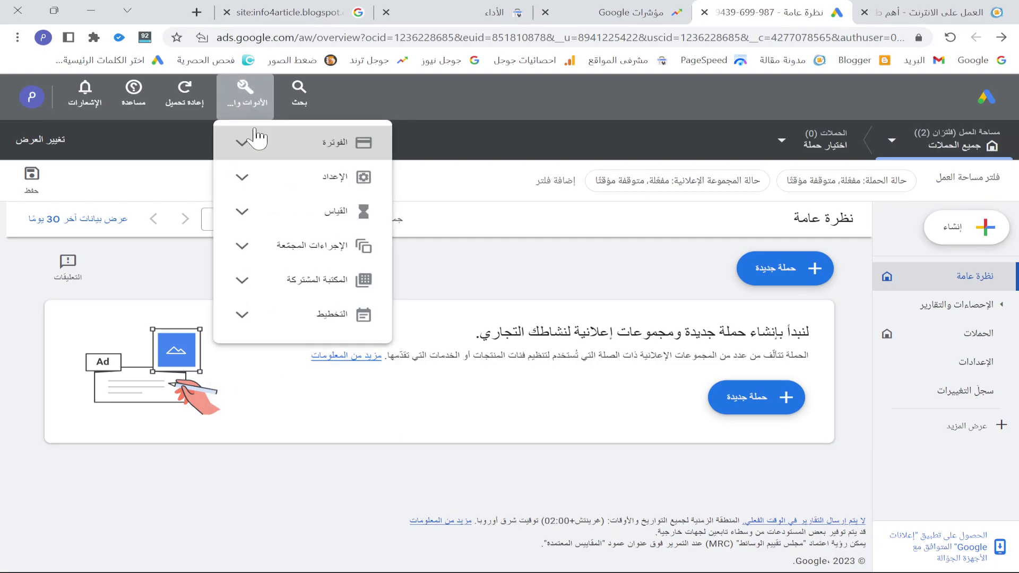
click(302, 325)
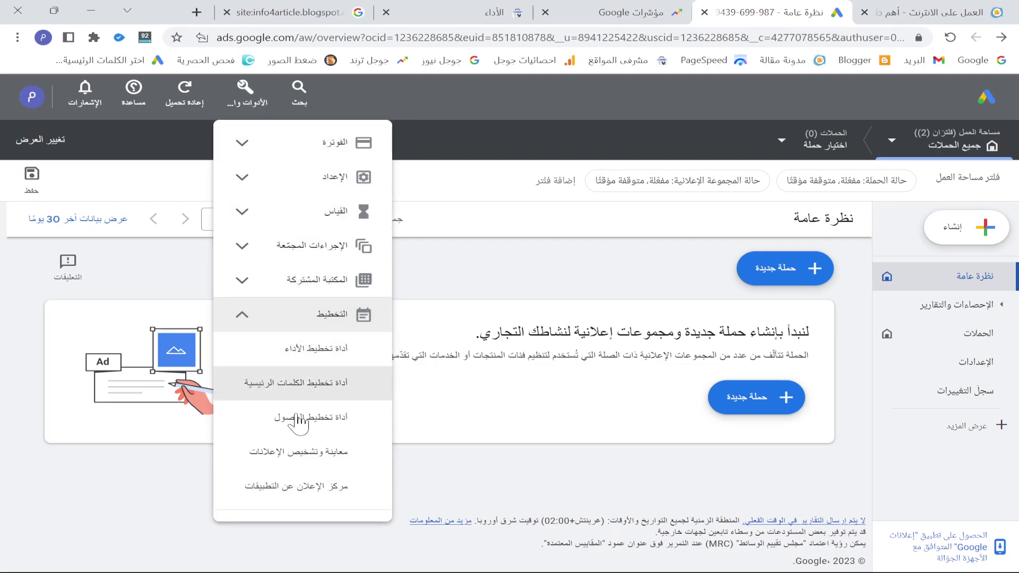
click(270, 391)
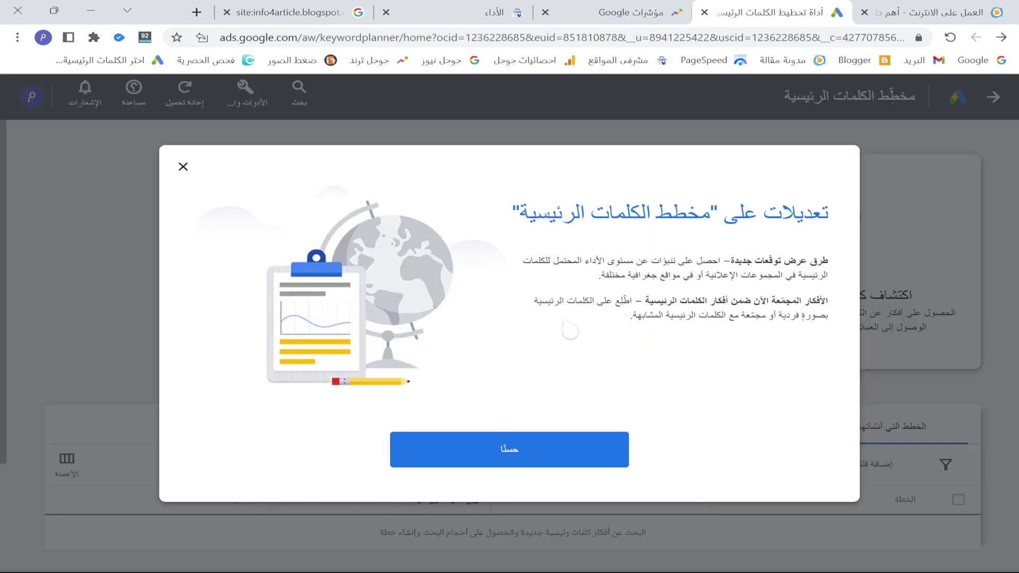
click(575, 462)
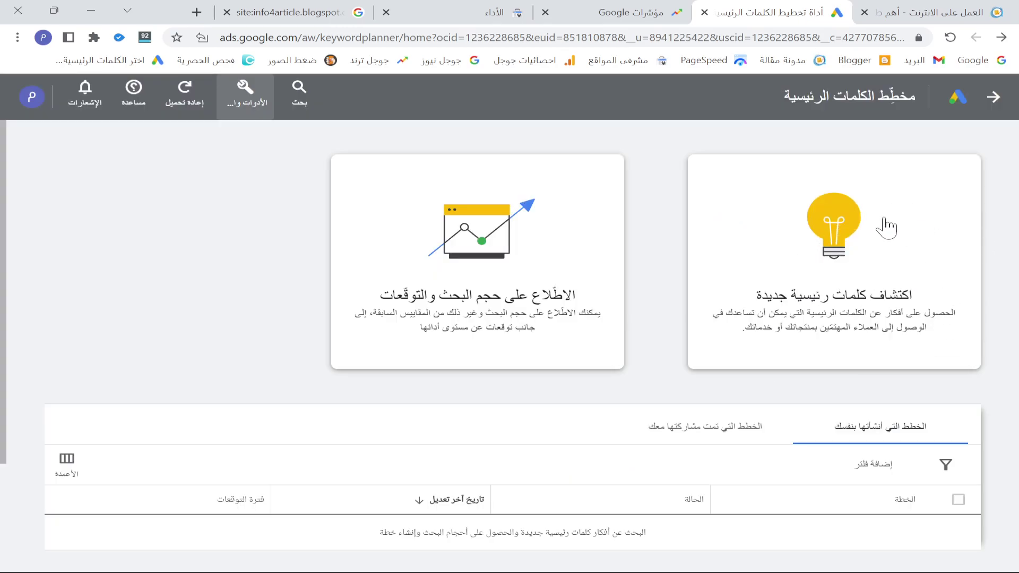
- Bookmark the Keyword Planner page in the bookmarks bar under its suggested name
click(177, 37)
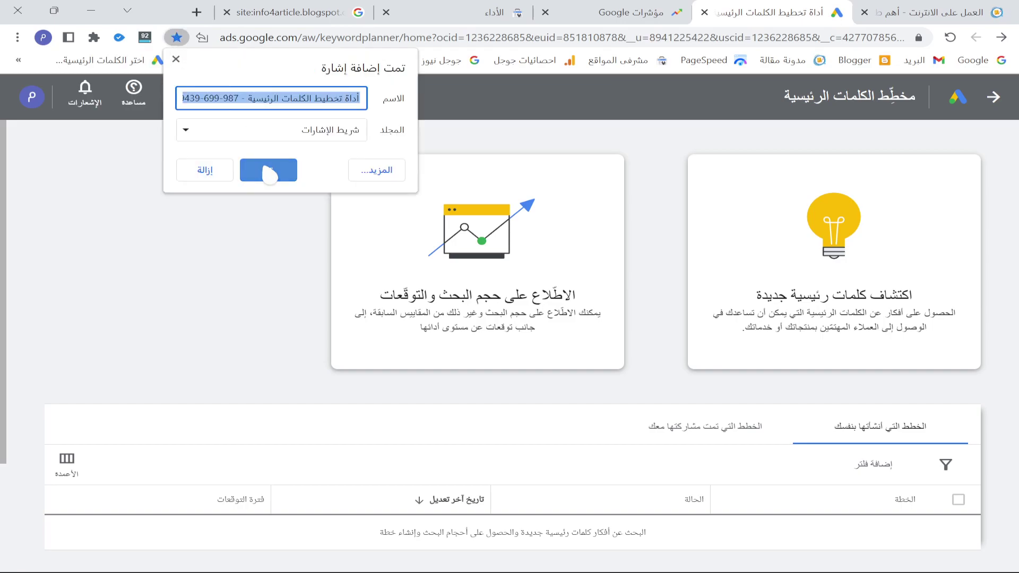
click(269, 171)
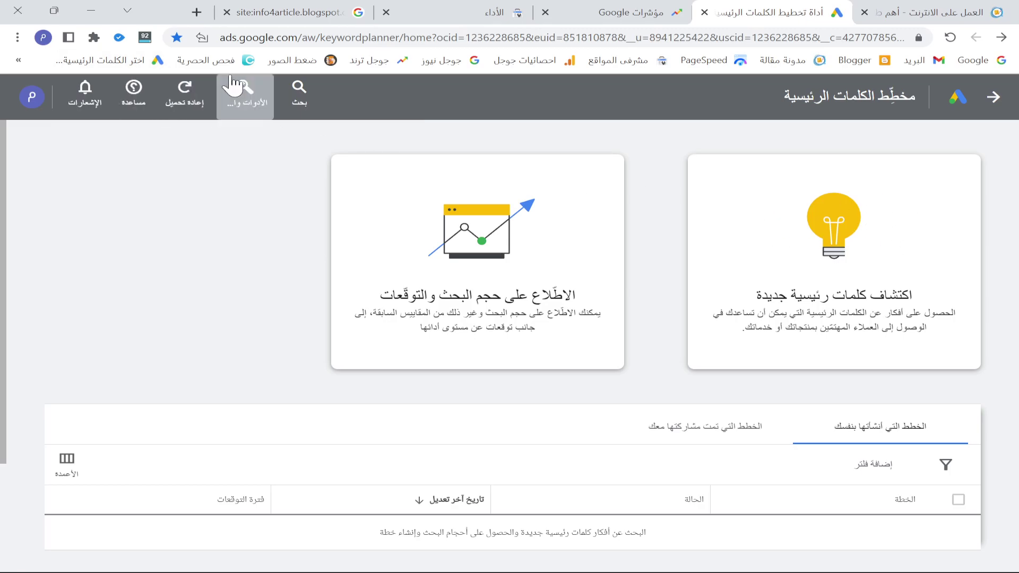
click(220, 102)
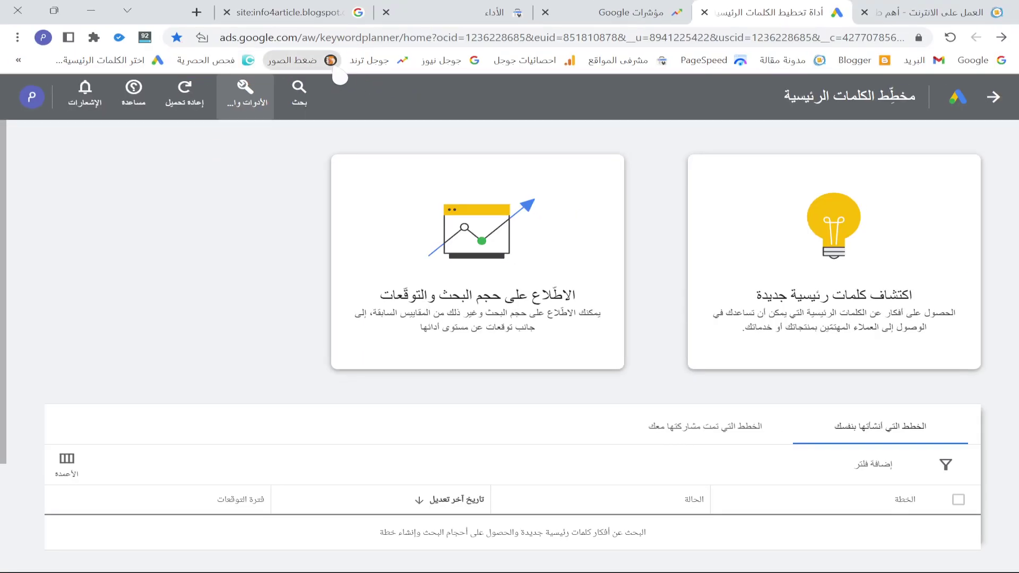
- Reopen Keyword Planner from its saved bookmark and continue from its introduction page into the planner
click(370, 48)
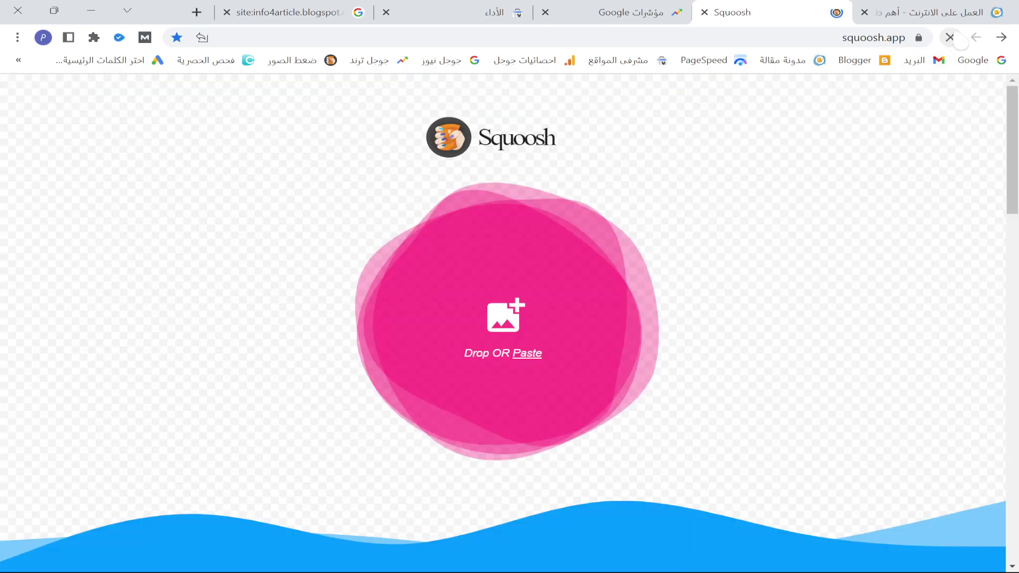
click(96, 67)
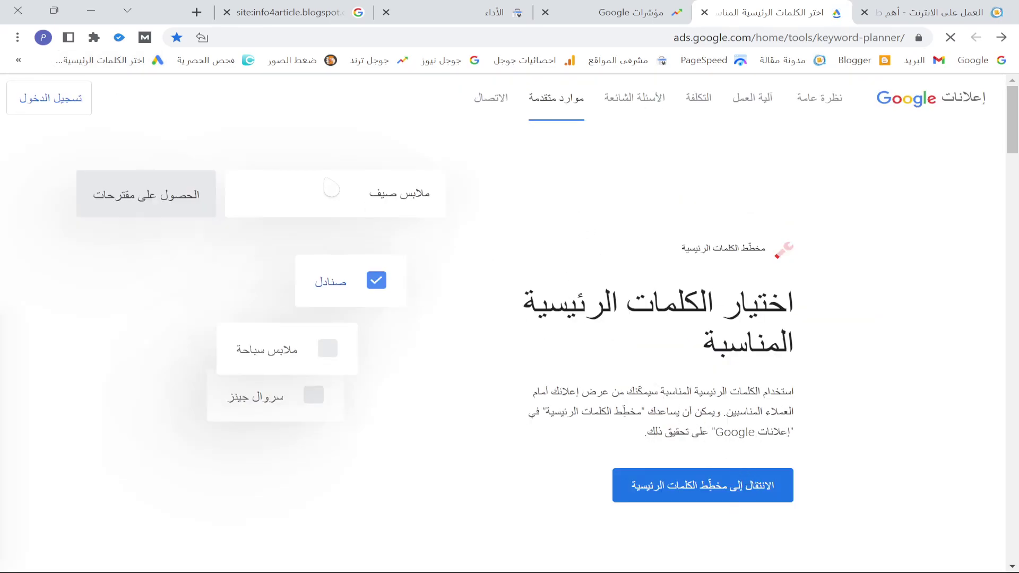
click(113, 61)
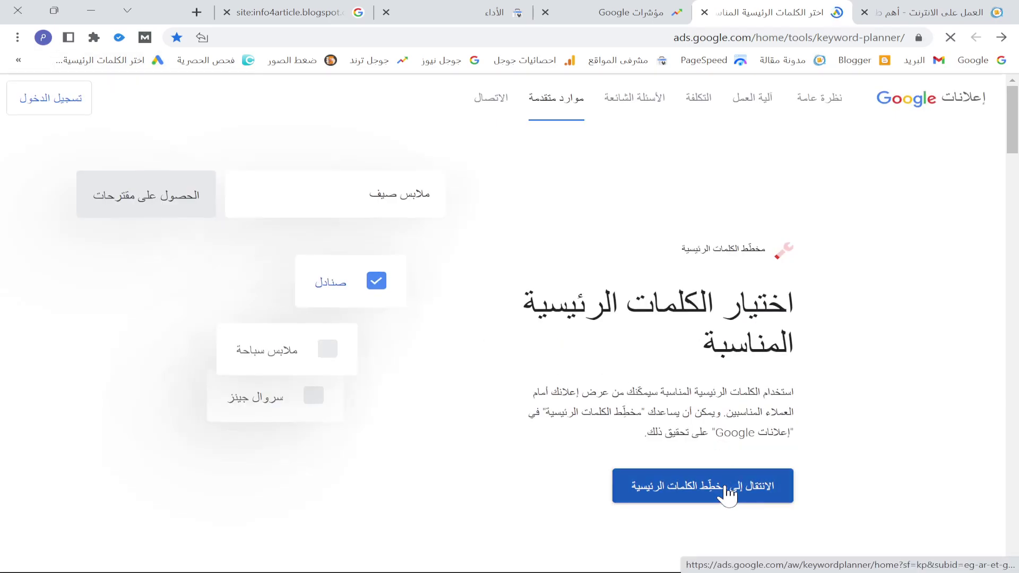
click(728, 496)
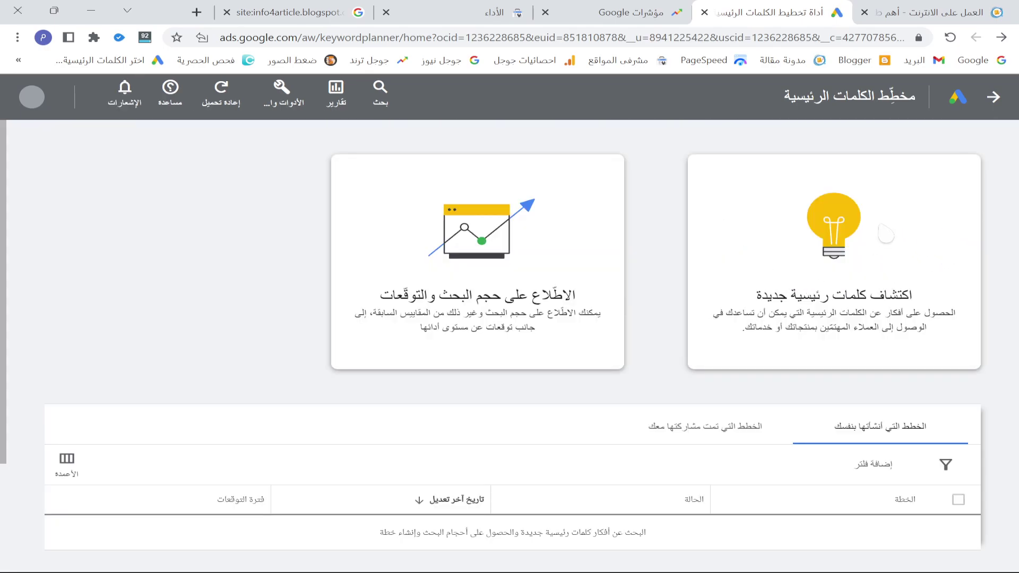
- Start discovering new keywords and remove Egypt from the targeted locations so the search covers all locations
click(886, 234)
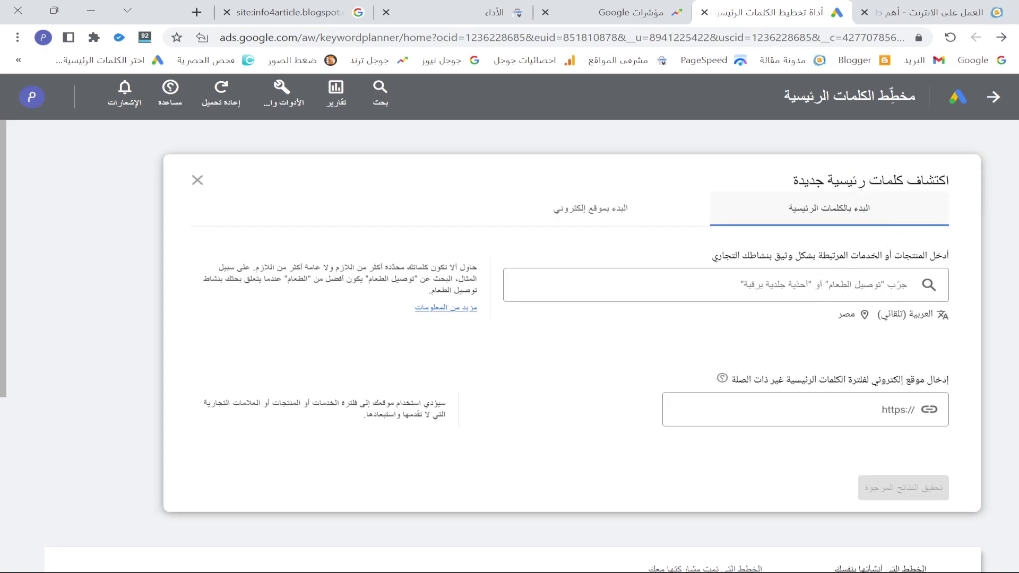
click(848, 316)
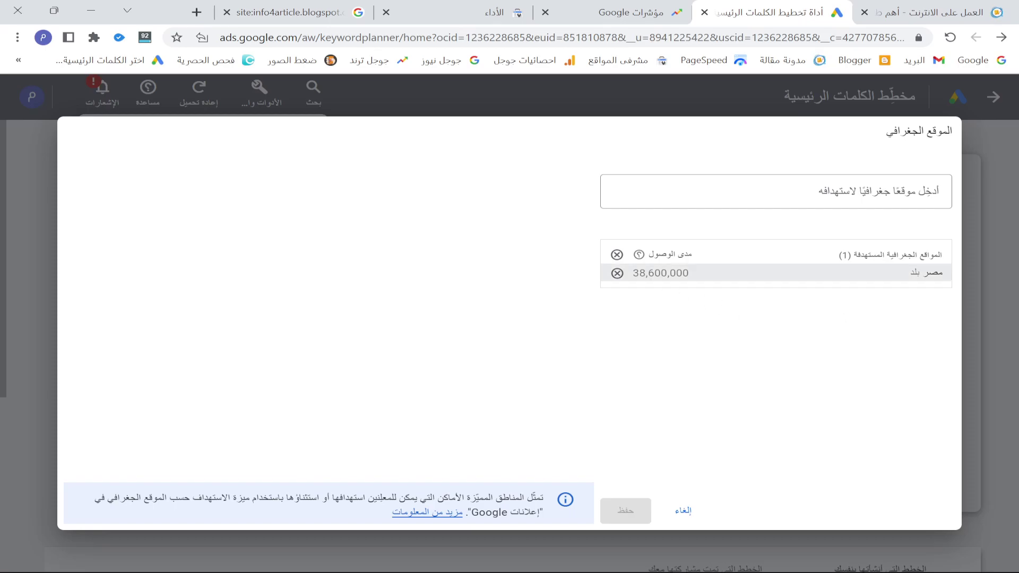
click(617, 270)
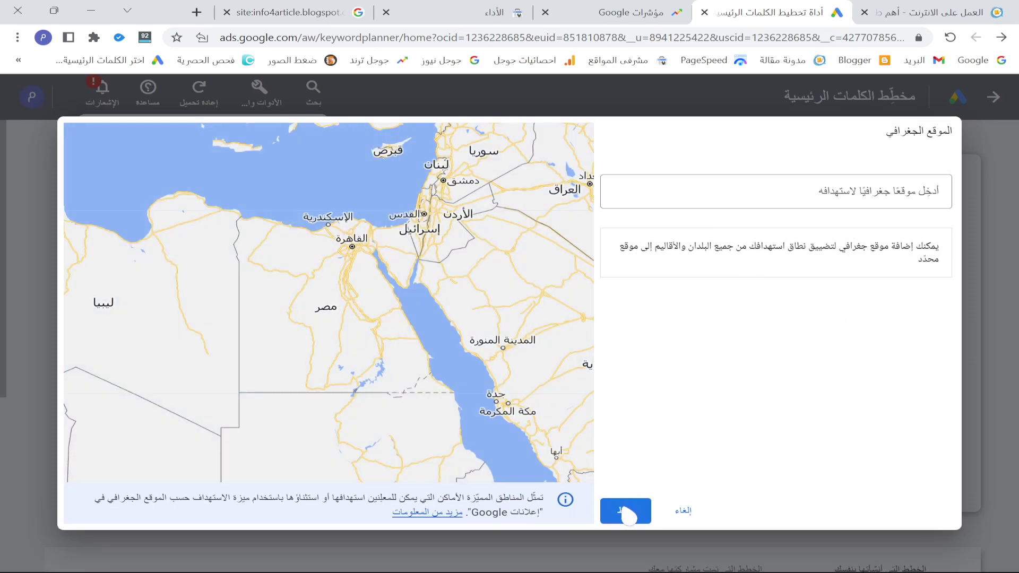
click(625, 509)
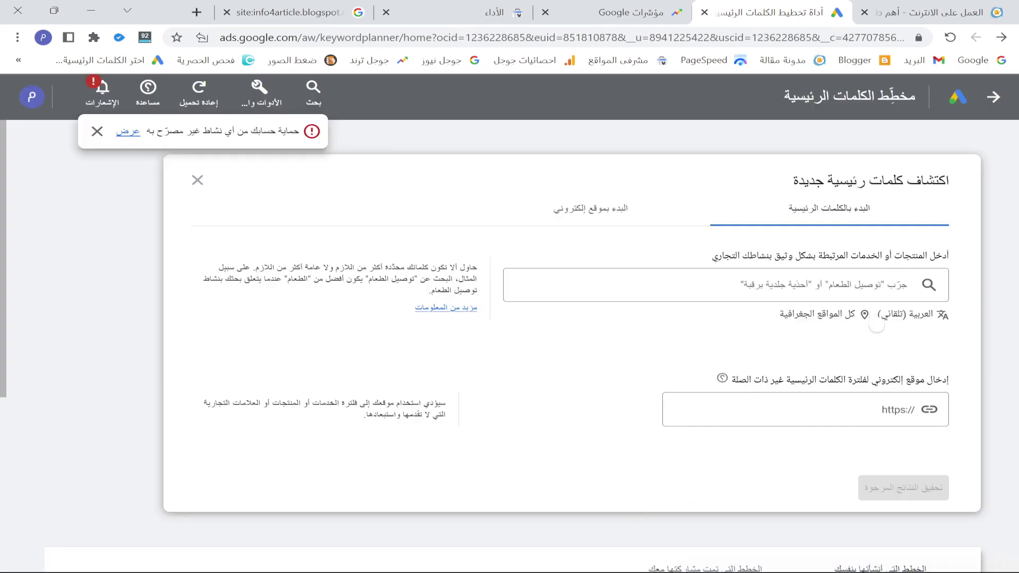
- Get keyword ideas for "الربح من الانترنت" and close the keyword refinement pane
click(907, 285)
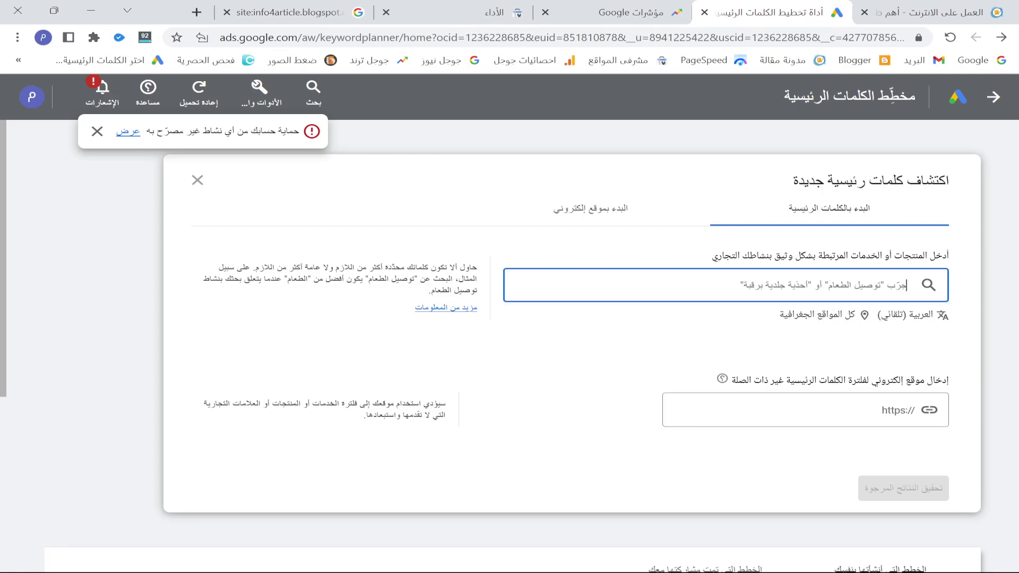
text(ا)
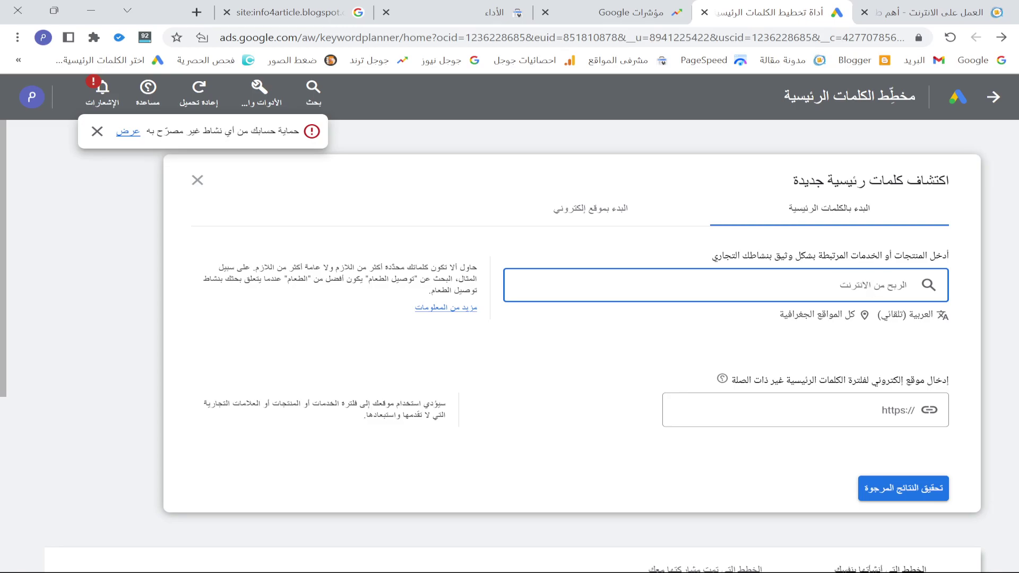
text(لربح من الانترنت)
key(Return)
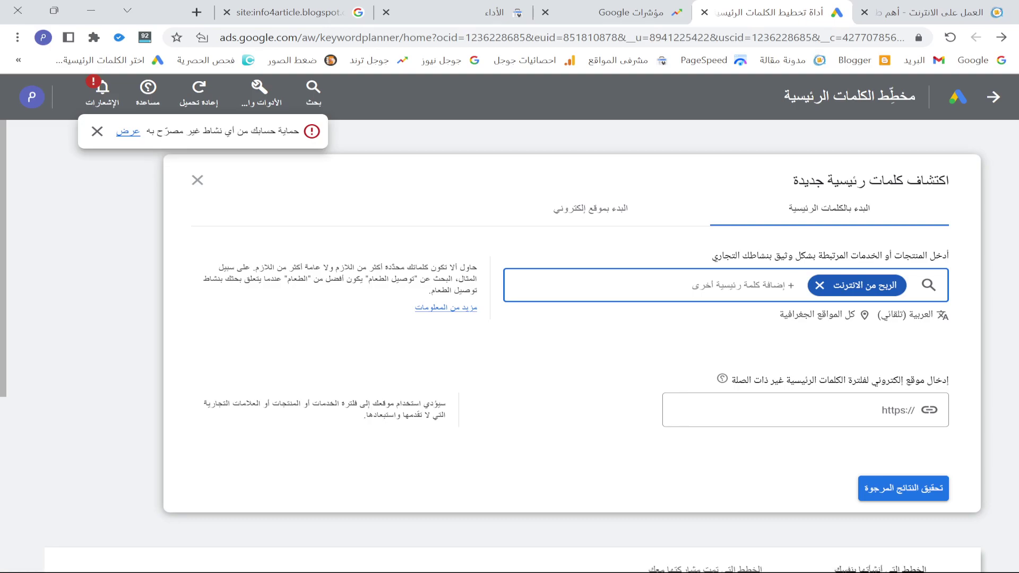
click(917, 502)
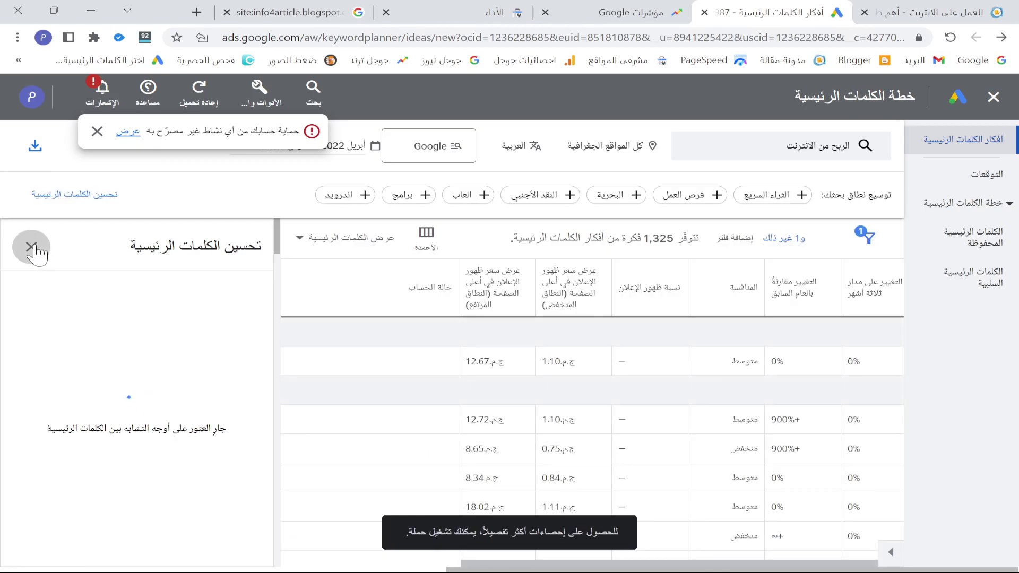
click(31, 248)
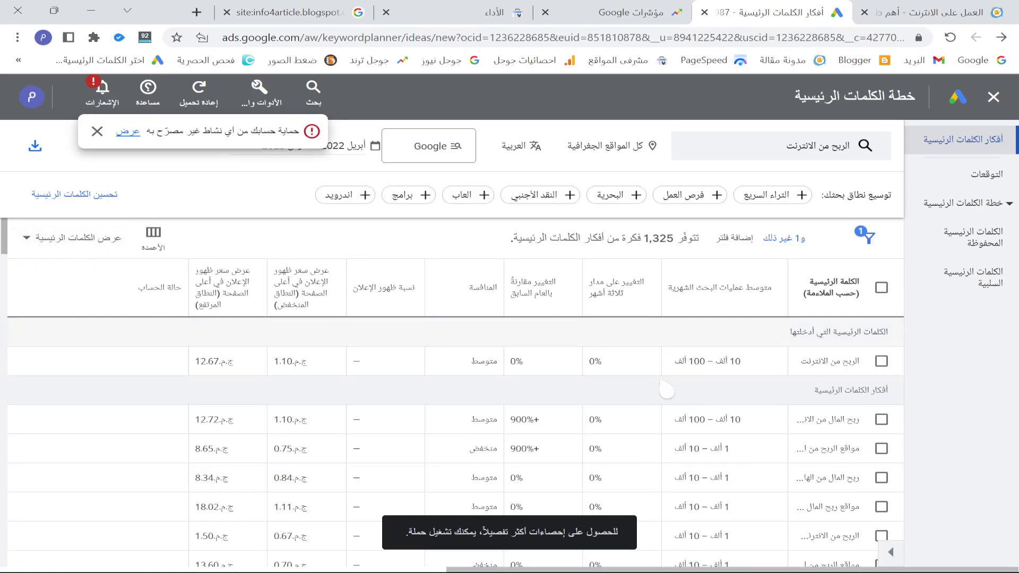
- Examine the average monthly searches, competition and top-of-page bid ranges for "الربح من الانترنت" and its related keyword ideas
scroll(591, 400, down, 3)
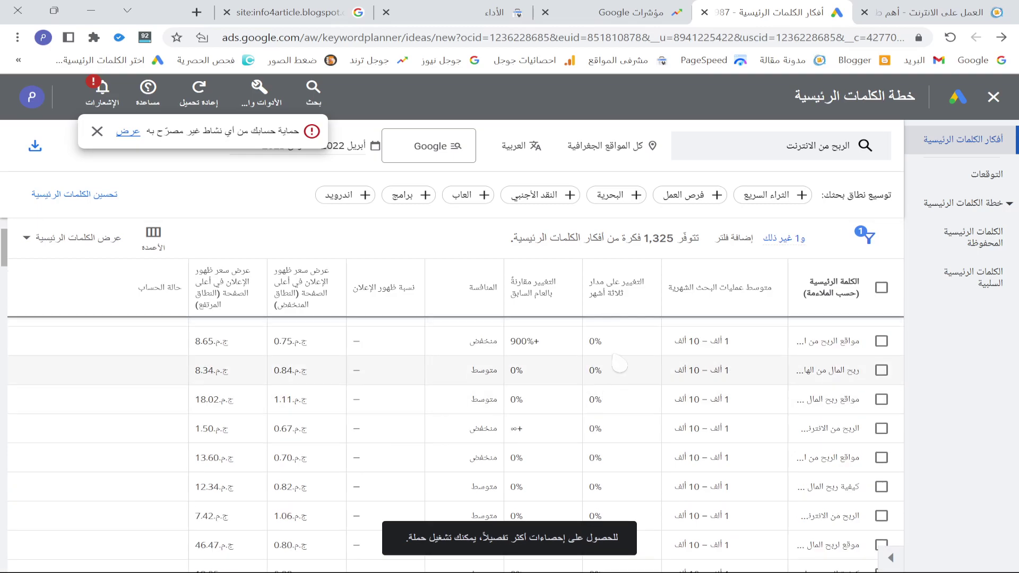
scroll(504, 381, up, 3)
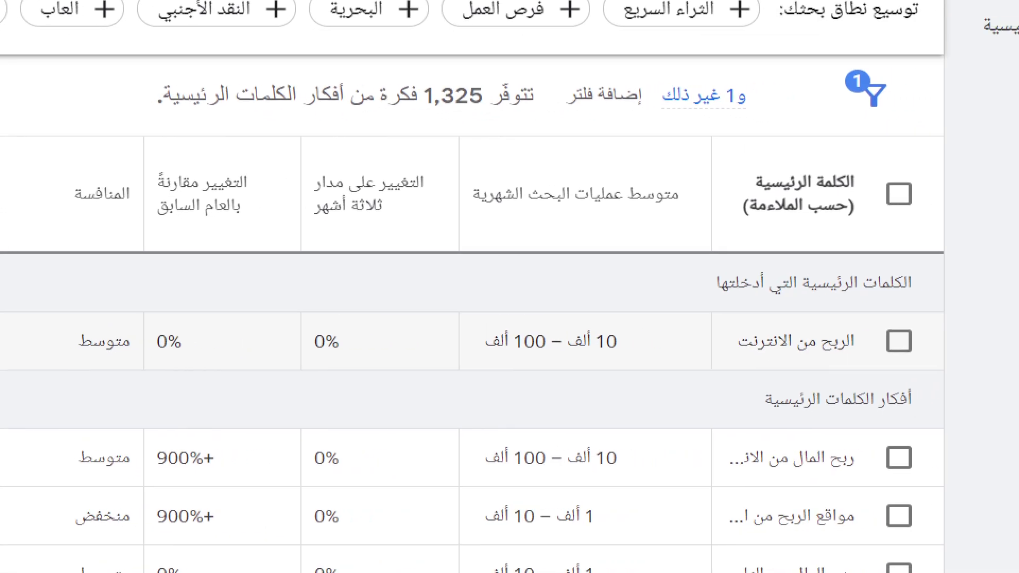
mouse_move(716, 380)
mouse_down()
mouse_move(879, 343)
mouse_move(754, 395)
mouse_up()
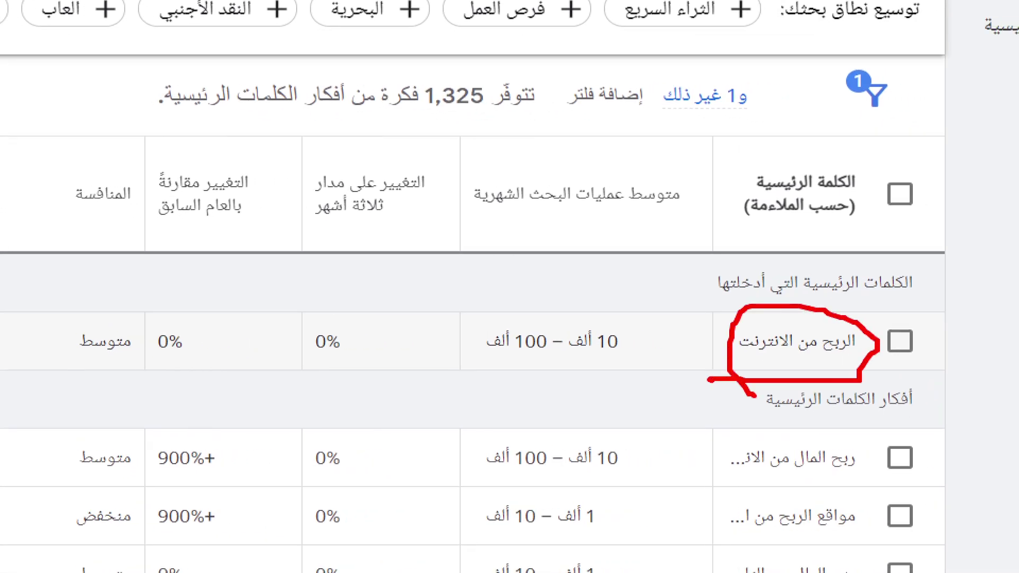
mouse_move(496, 391)
mouse_down()
mouse_move(643, 326)
mouse_move(423, 321)
mouse_move(464, 420)
mouse_up()
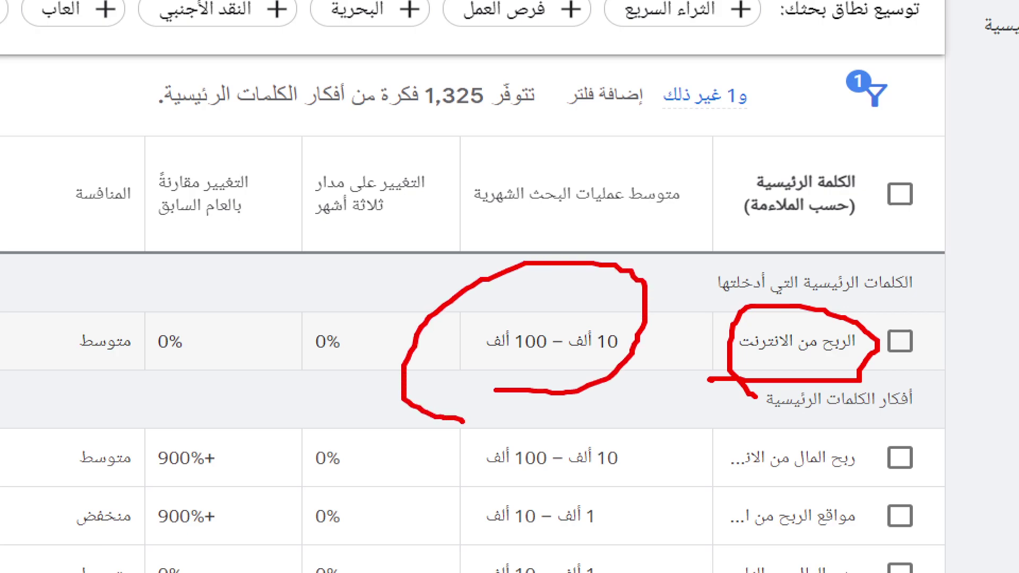
mouse_move(8, 397)
mouse_down()
mouse_move(139, 372)
mouse_move(19, 344)
mouse_up()
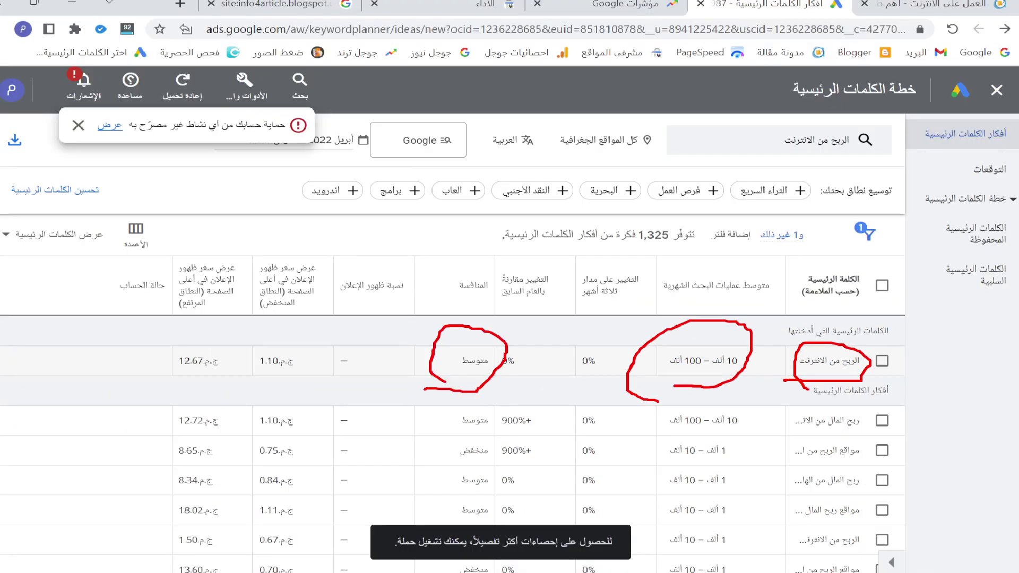
key(Escape)
mouse_move(172, 387)
mouse_down()
mouse_move(224, 390)
mouse_move(372, 362)
mouse_up()
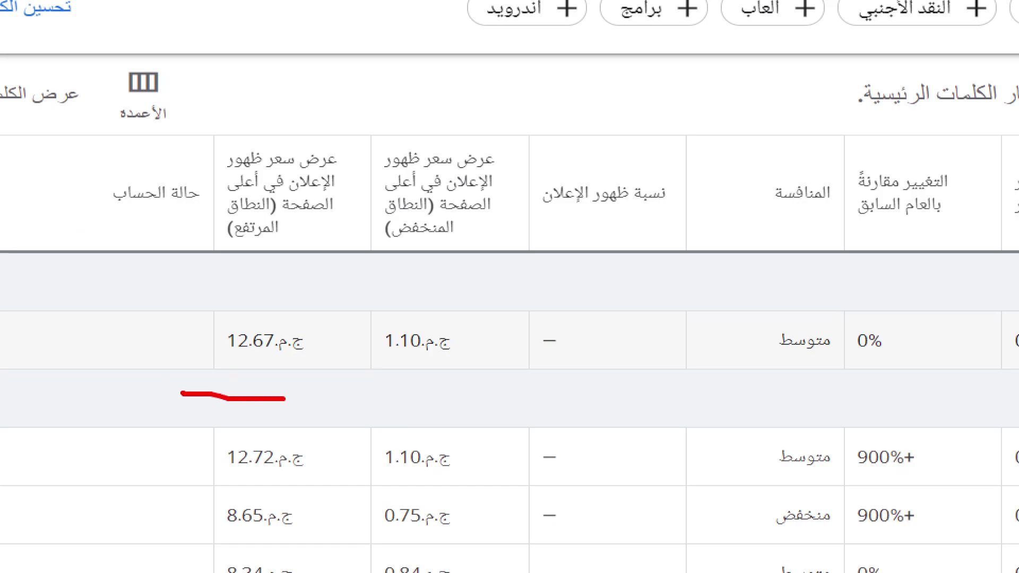
mouse_move(581, 343)
mouse_down()
mouse_move(216, 293)
mouse_move(242, 404)
mouse_up()
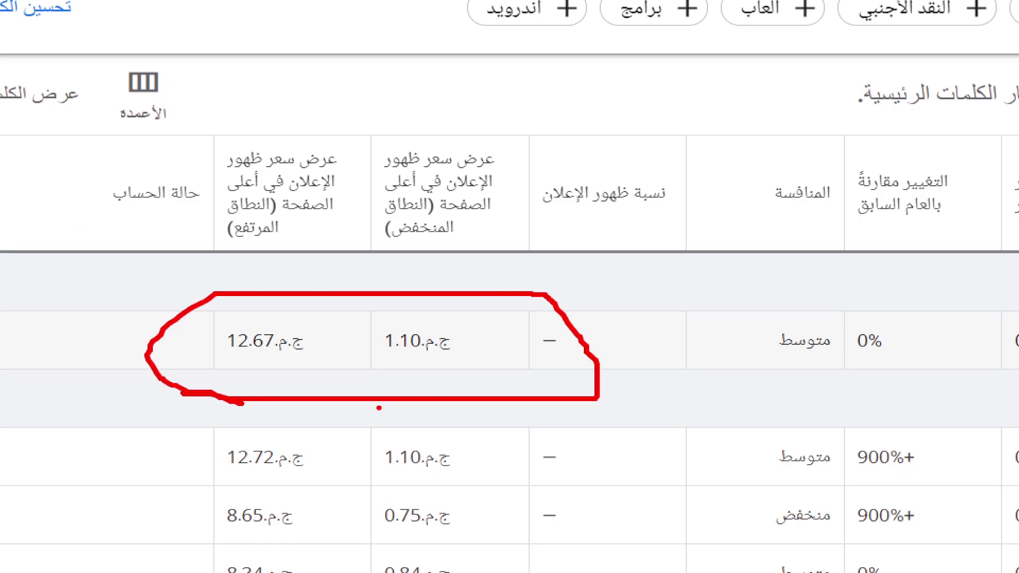
key(Escape)
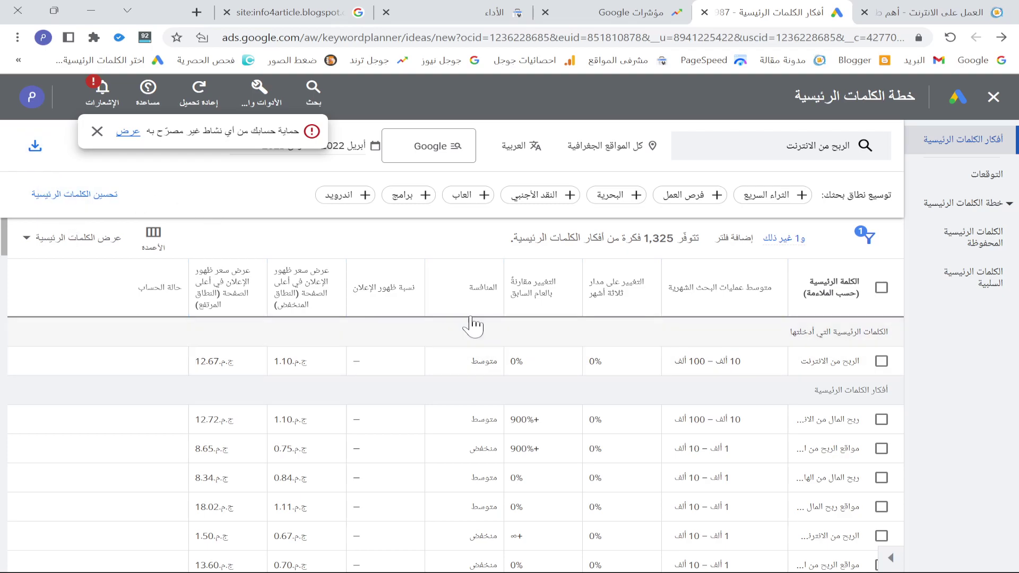
- Switch to the other browser window, open the blog's home page from the archiving-problems article and look through its recent posts
click(90, 12)
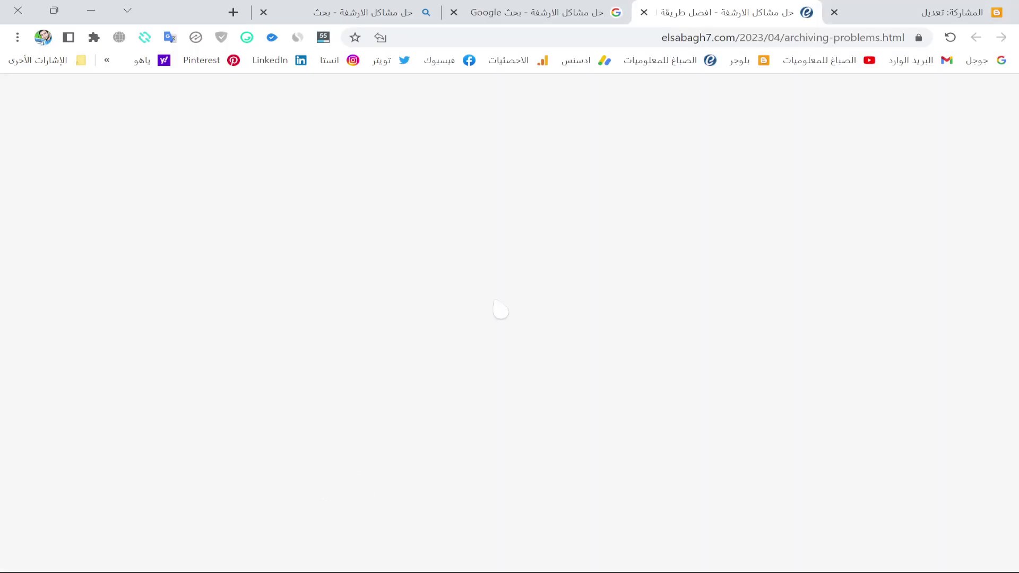
scroll(786, 114, up, 20)
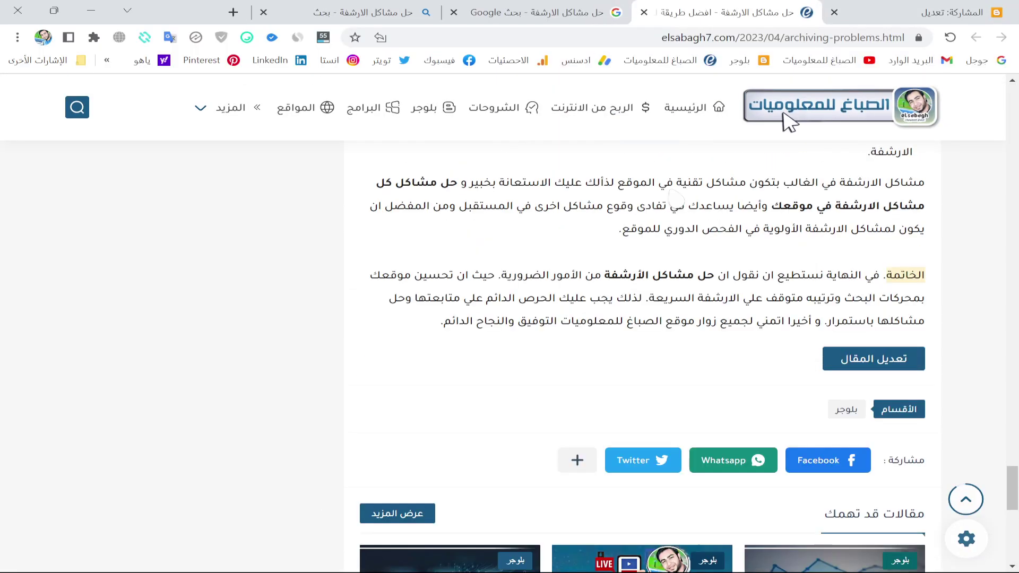
click(820, 112)
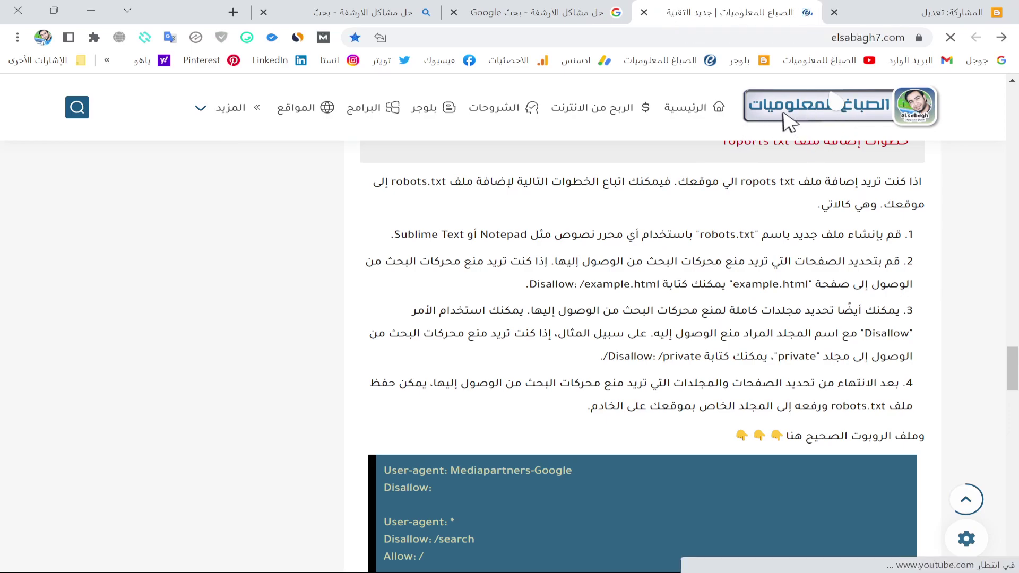
scroll(807, 166, down, 8)
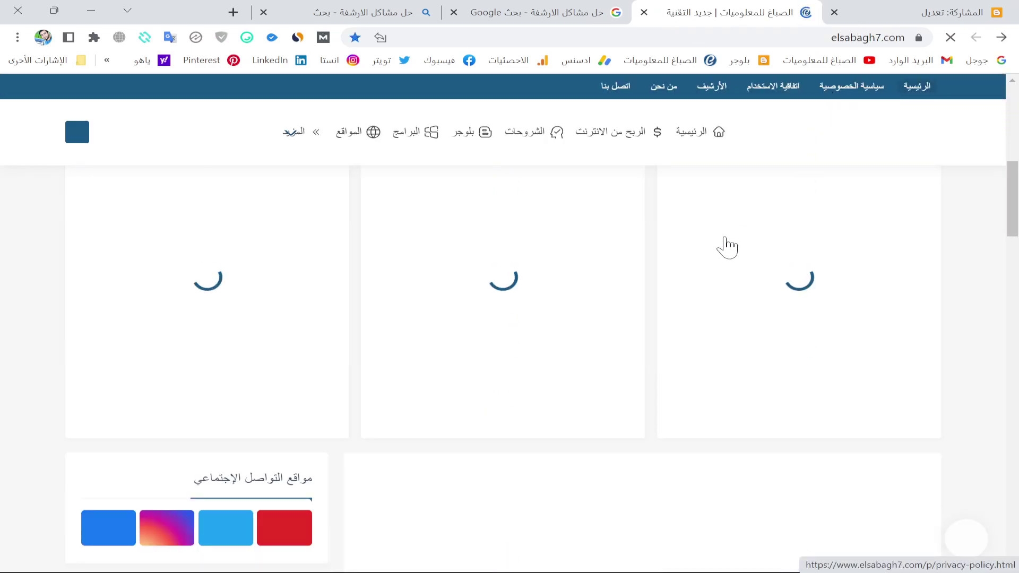
scroll(658, 200, down, 5)
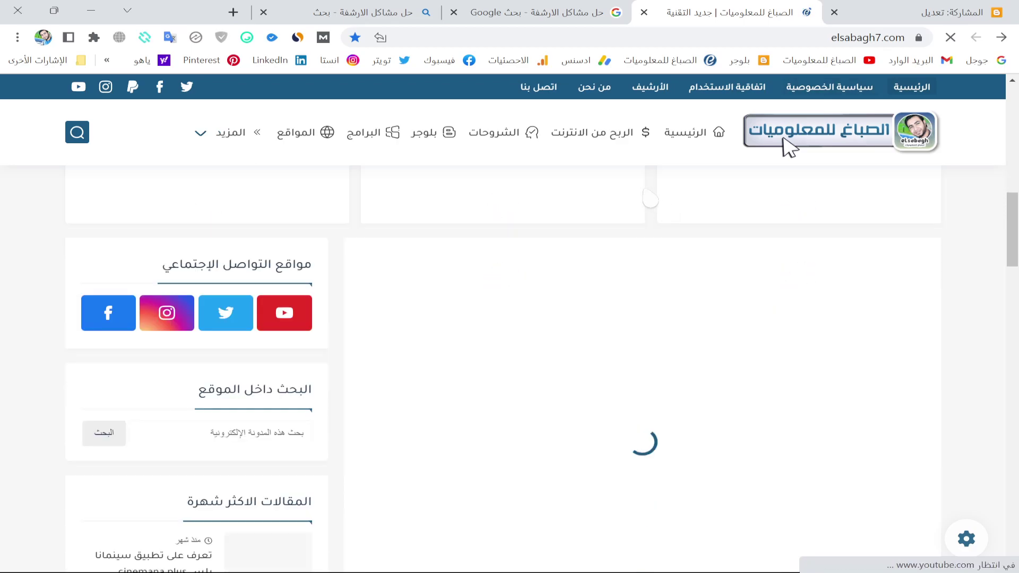
scroll(649, 199, up, 15)
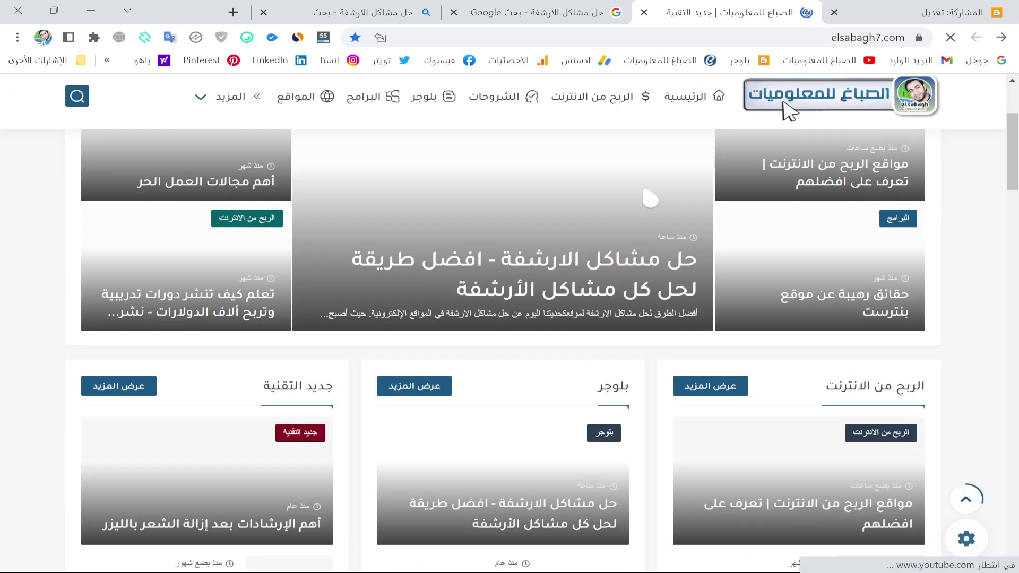
scroll(647, 199, down, 4)
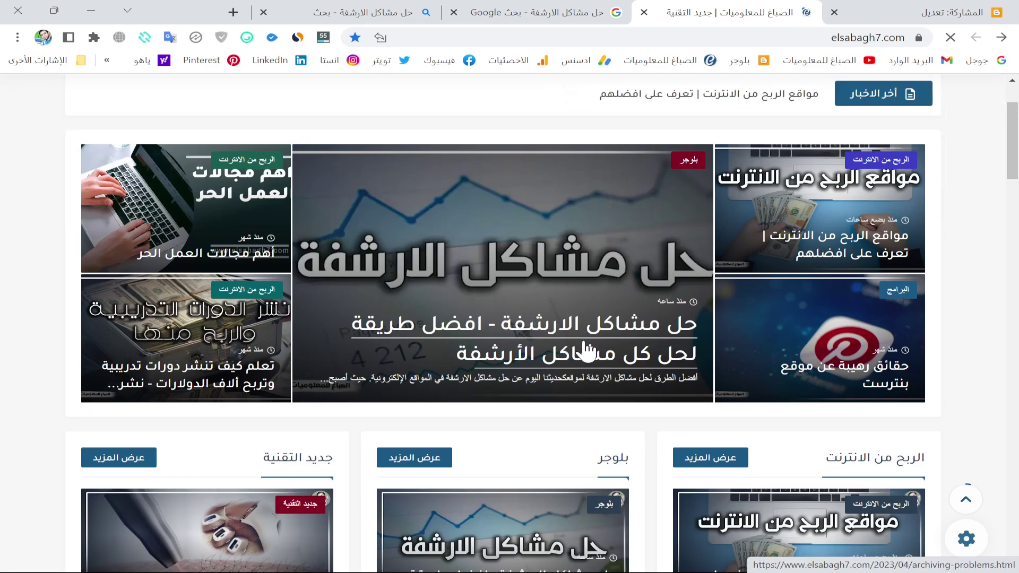
scroll(612, 320, down, 15)
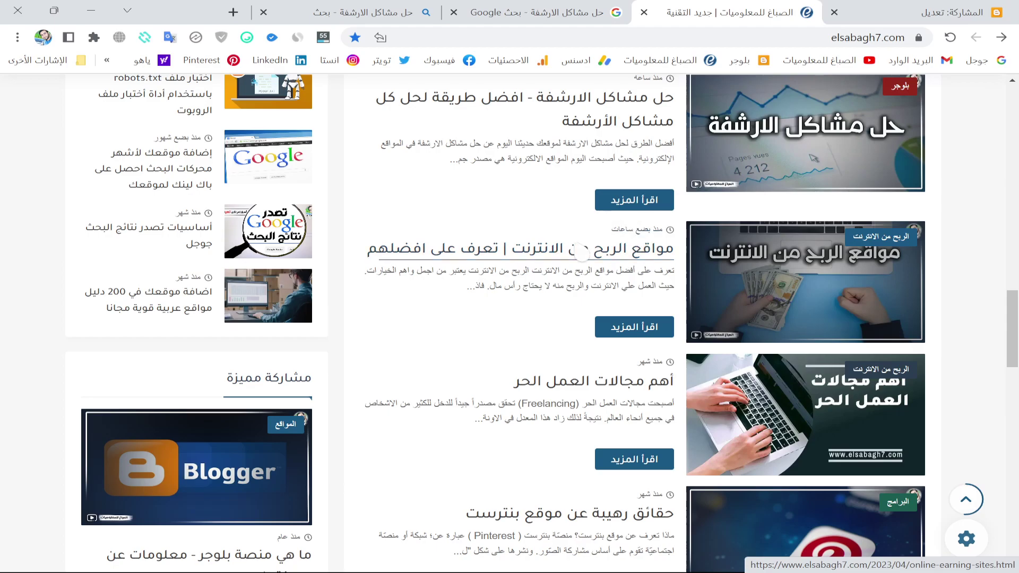
scroll(632, 271, up, 1)
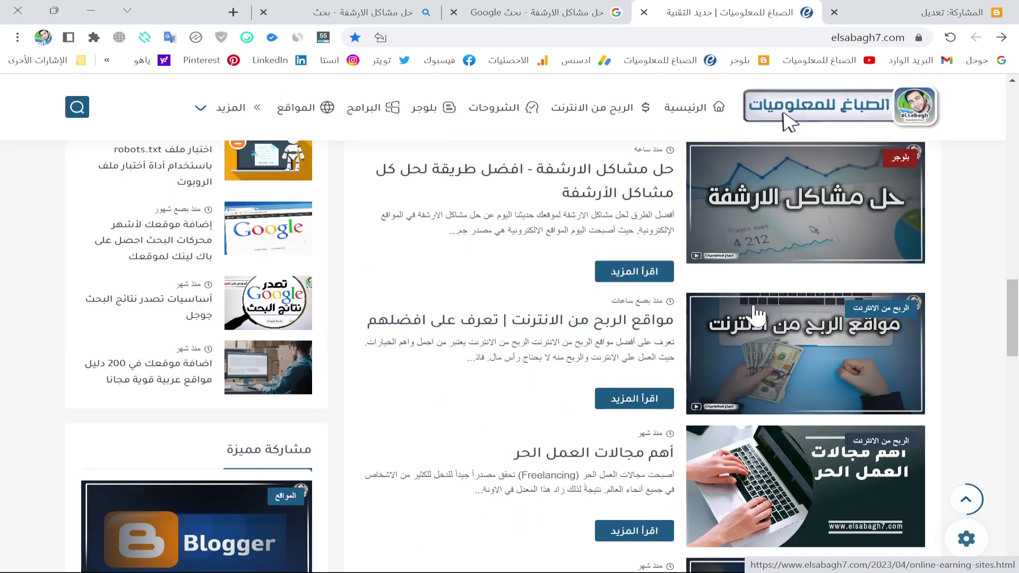